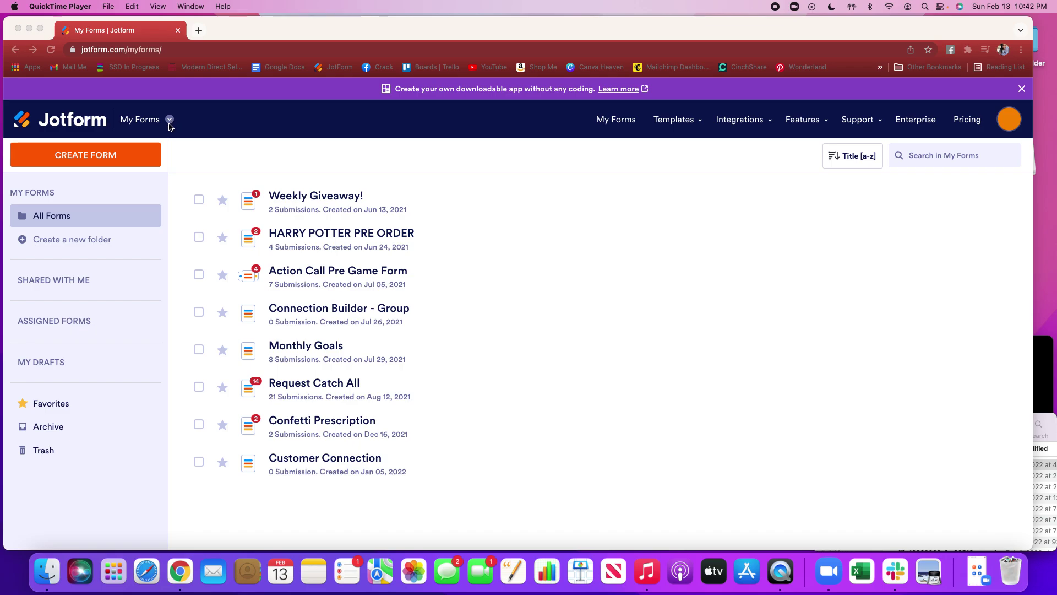
- Switch from My Forms to My Apps and open the Jump Start app for editing
left_click(170, 125)
left_click(170, 123)
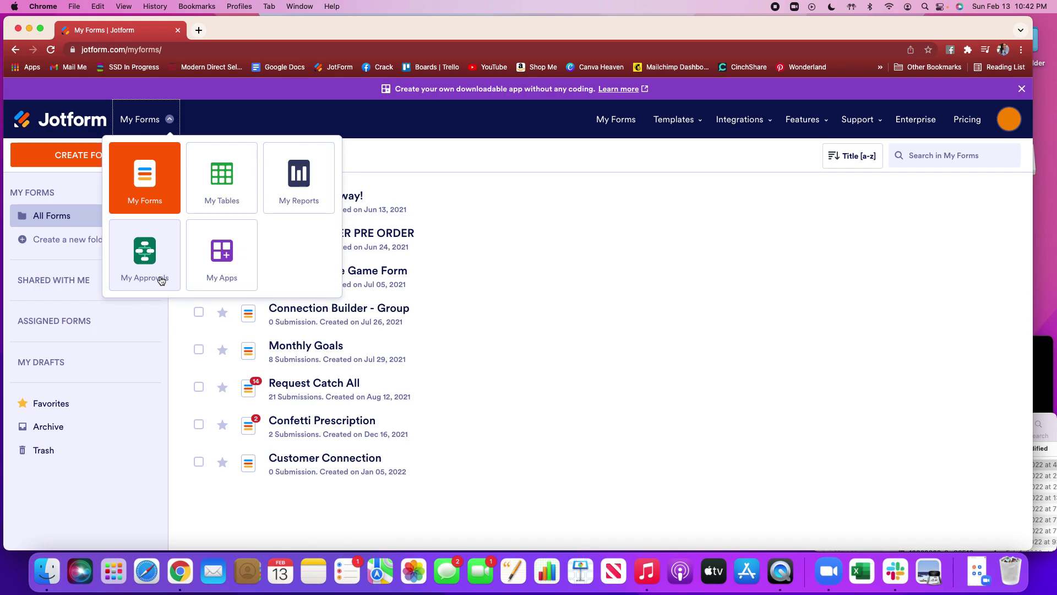
left_click(221, 251)
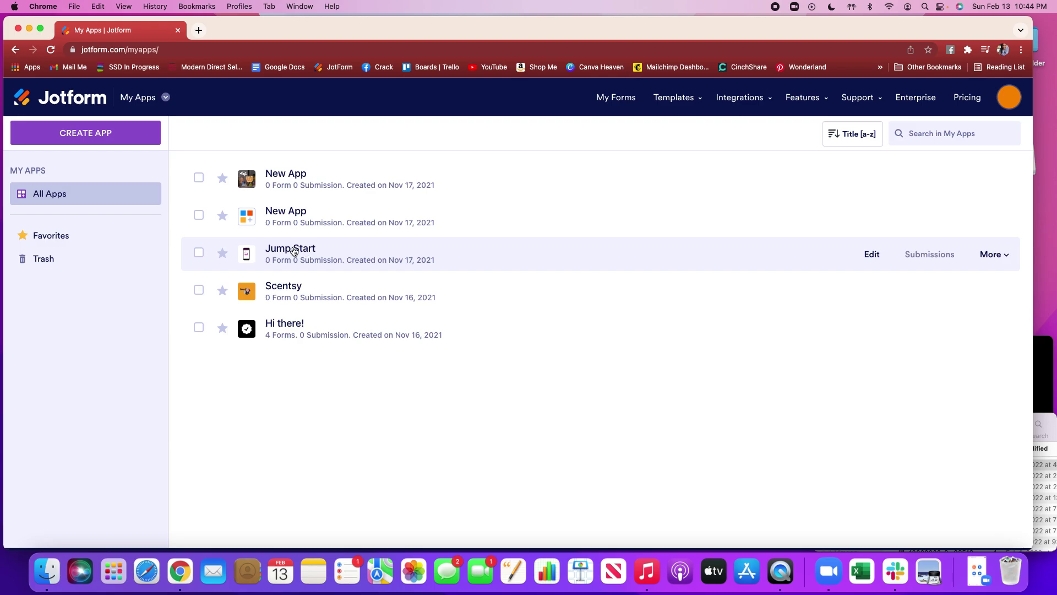
left_click(293, 251)
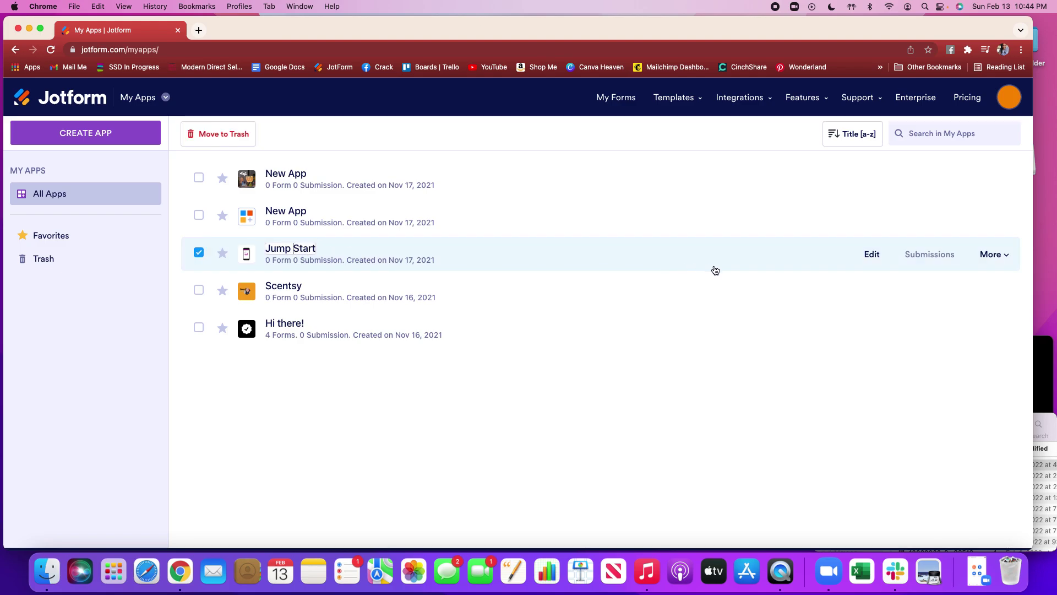
left_click(873, 255)
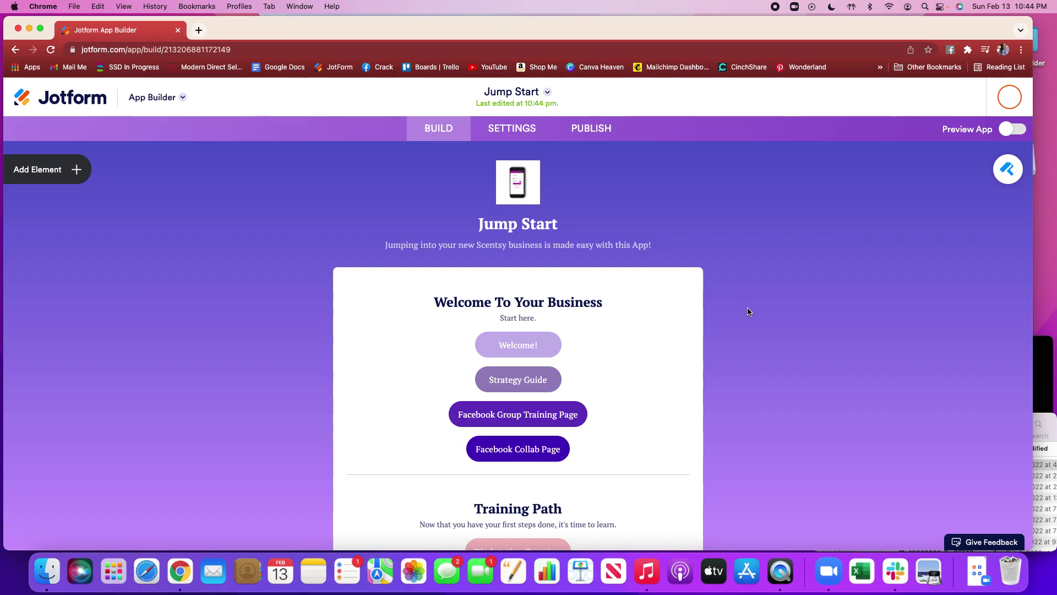
- Preview the Jump Start app on phone, on tablet in portrait and landscape orientation, and on desktop
left_click(1008, 131)
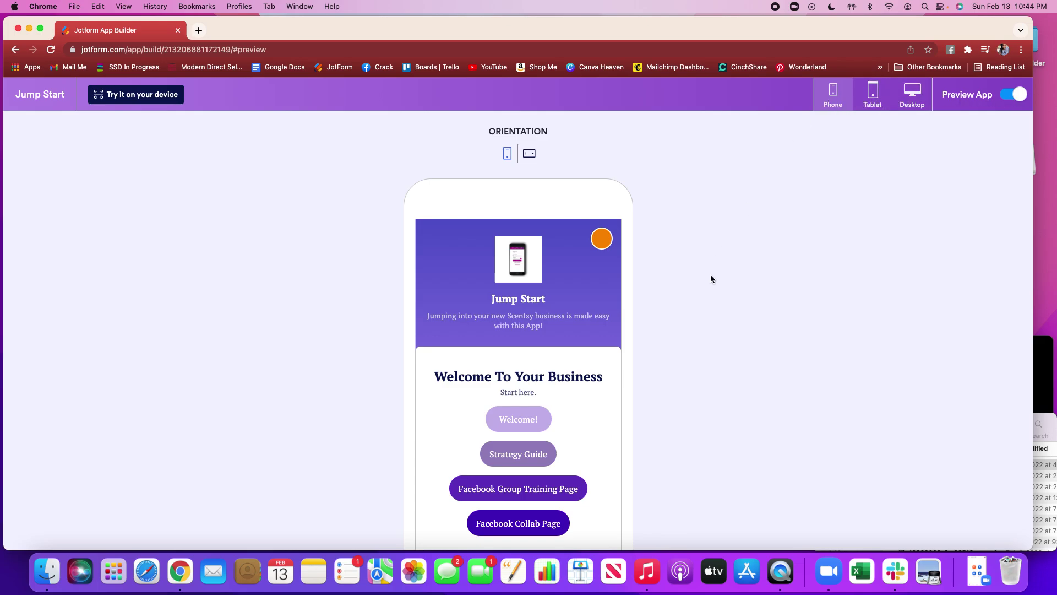
scroll(710, 278, "down", 2)
scroll(710, 279, "up", 2)
left_click(872, 93)
scroll(778, 205, "down", 5)
scroll(778, 204, "up", 4)
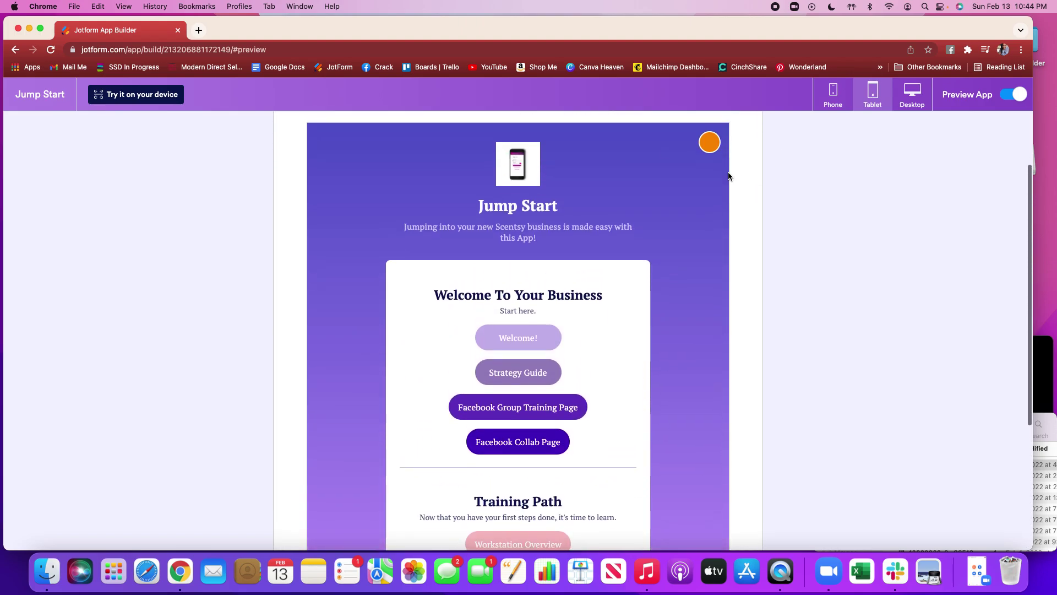
scroll(739, 180, "up", 2)
left_click(530, 155)
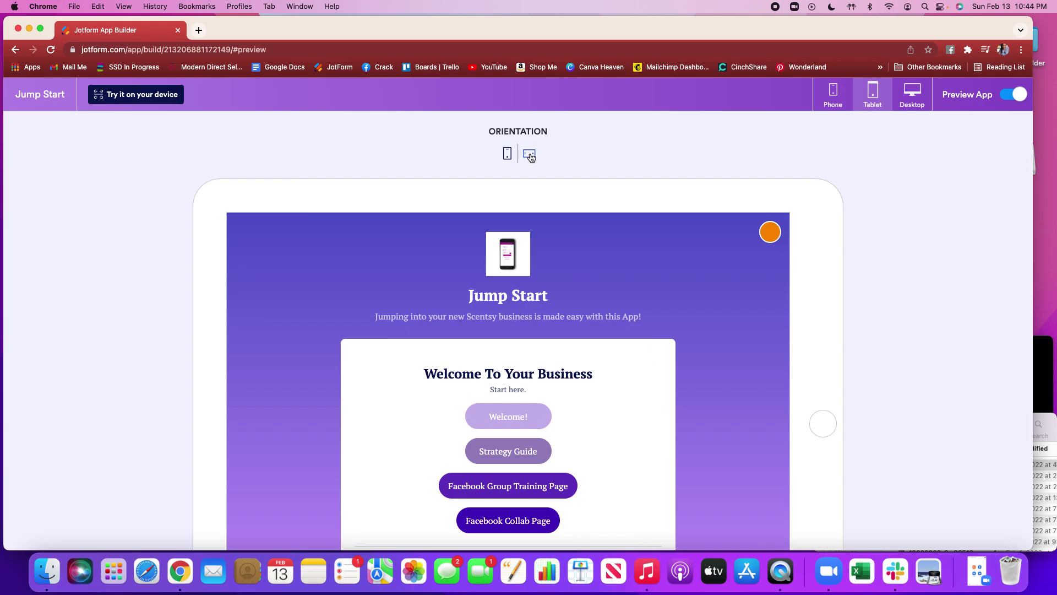
scroll(857, 258, "down", 3)
scroll(856, 257, "up", 3)
left_click(911, 94)
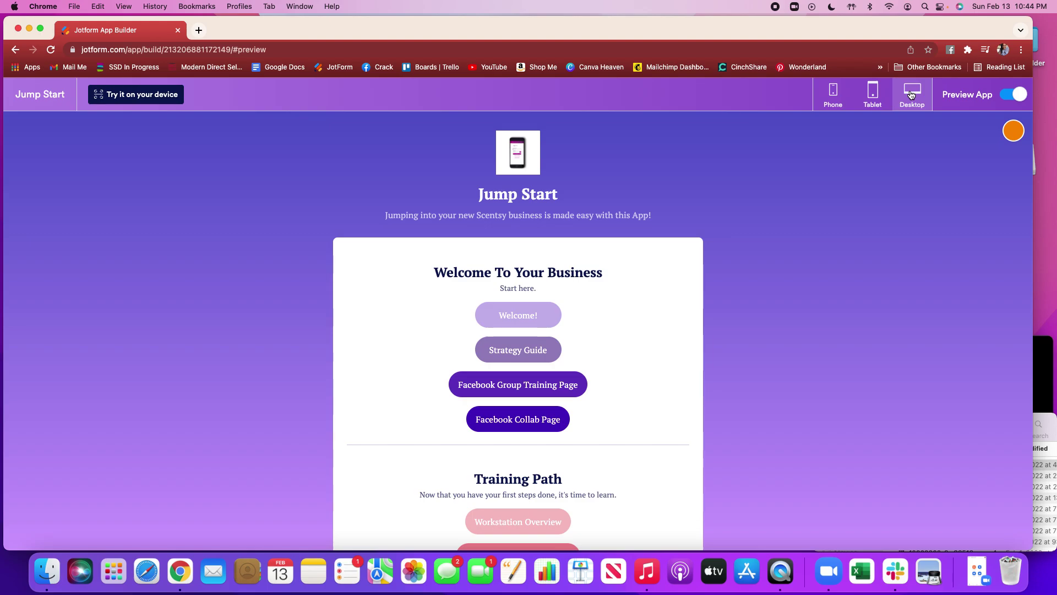
- Return the preview to phone in portrait orientation and examine each section from Welcome To Your Business down to Connect With Your Upline
left_click(834, 98)
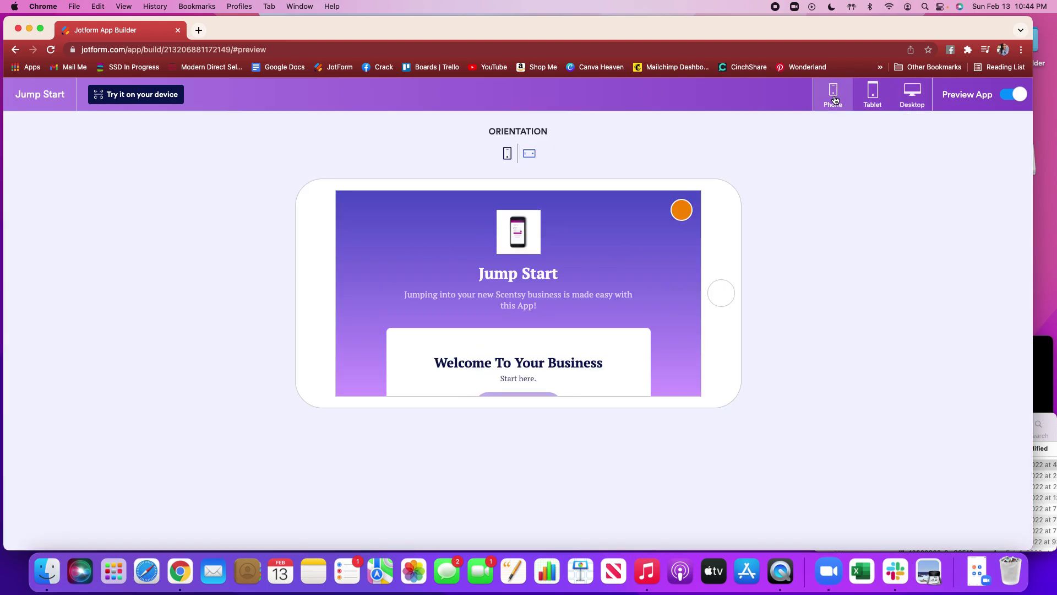
left_click(506, 157)
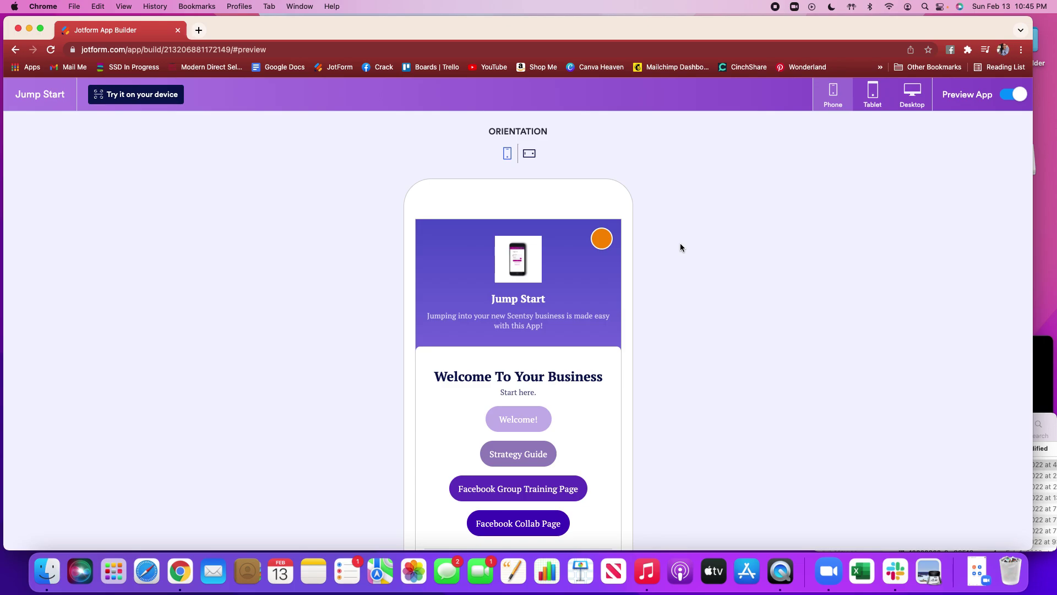
scroll(680, 248, "down", 3)
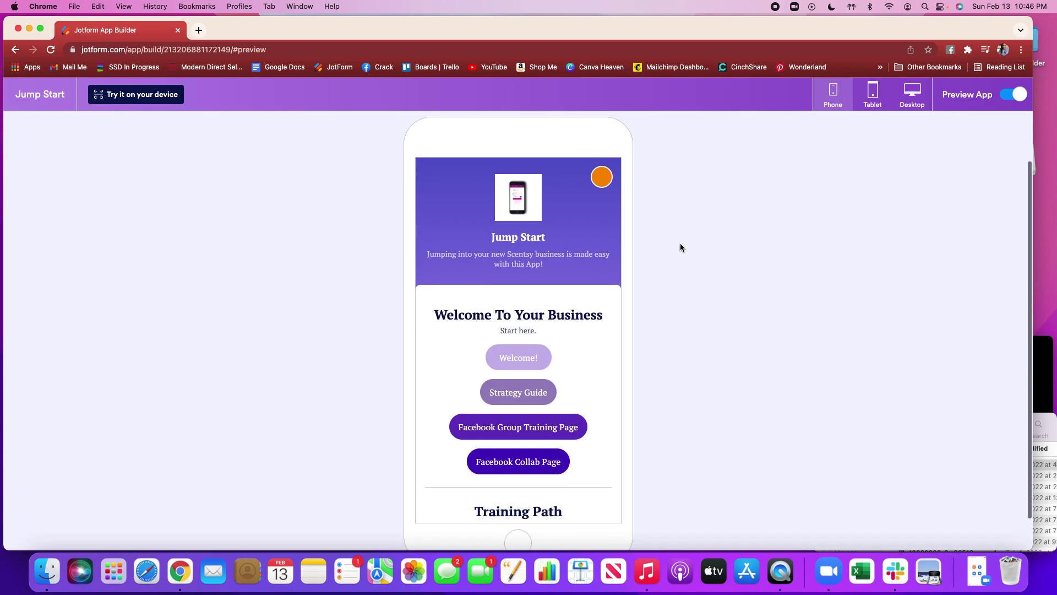
scroll(680, 247, "up", 3)
scroll(680, 248, "down", 2)
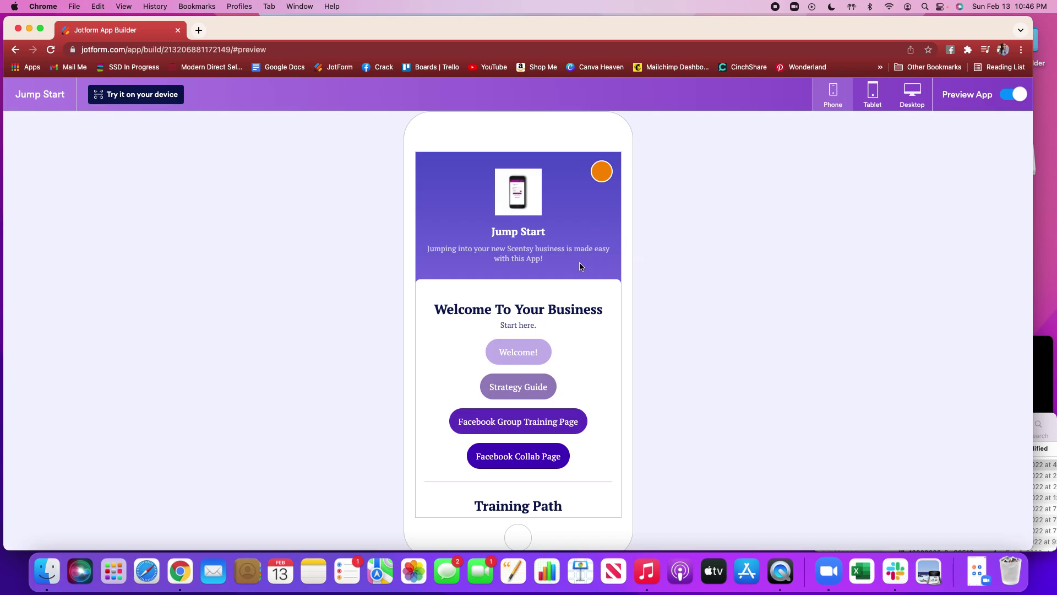
scroll(579, 266, "down", 2)
scroll(579, 263, "up", 2)
scroll(584, 329, "down", 3)
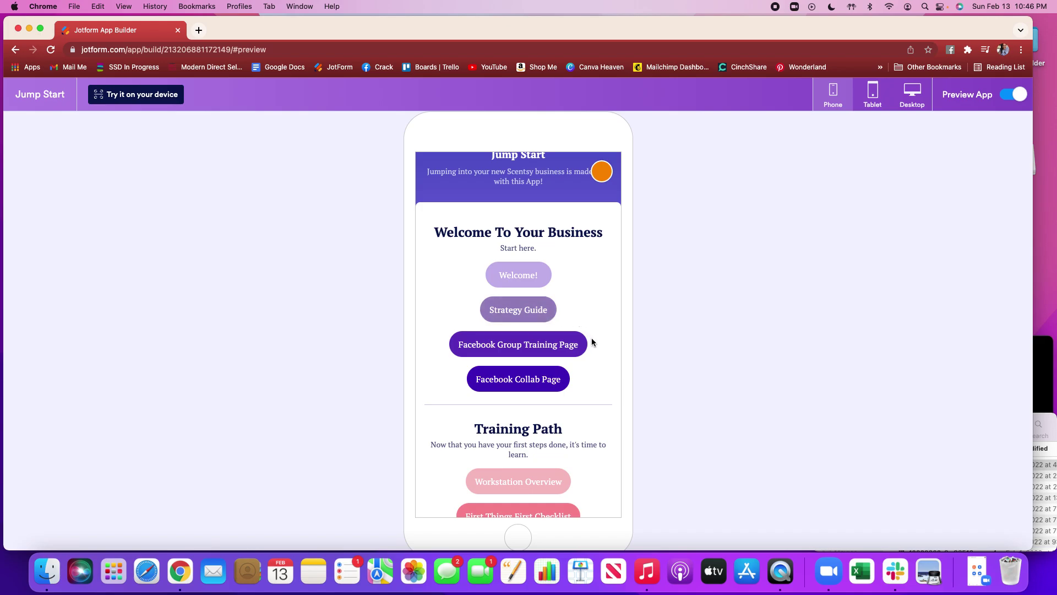
scroll(591, 338, "down", 2)
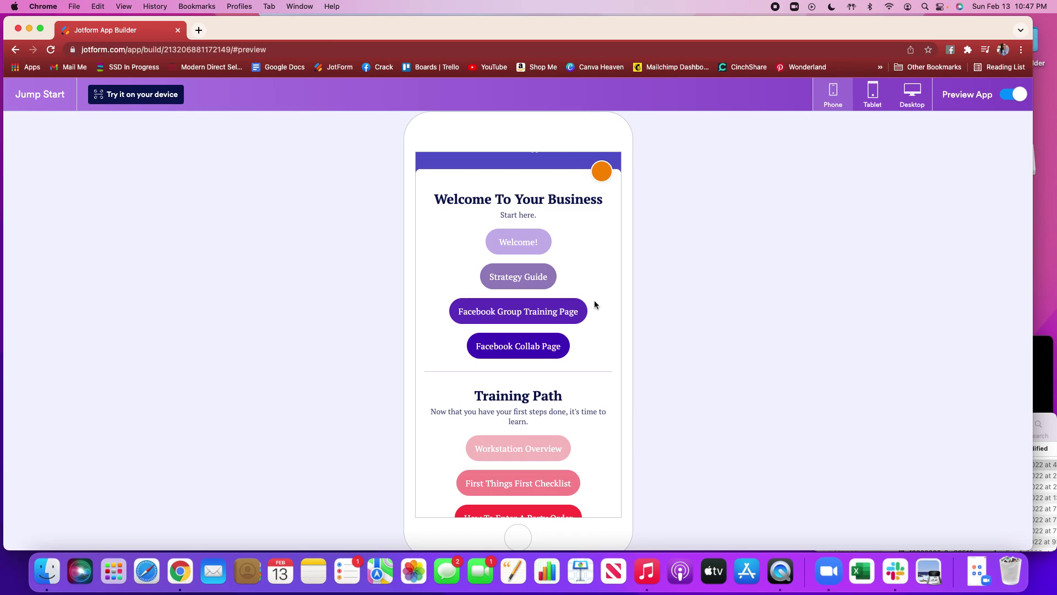
scroll(594, 302, "down", 3)
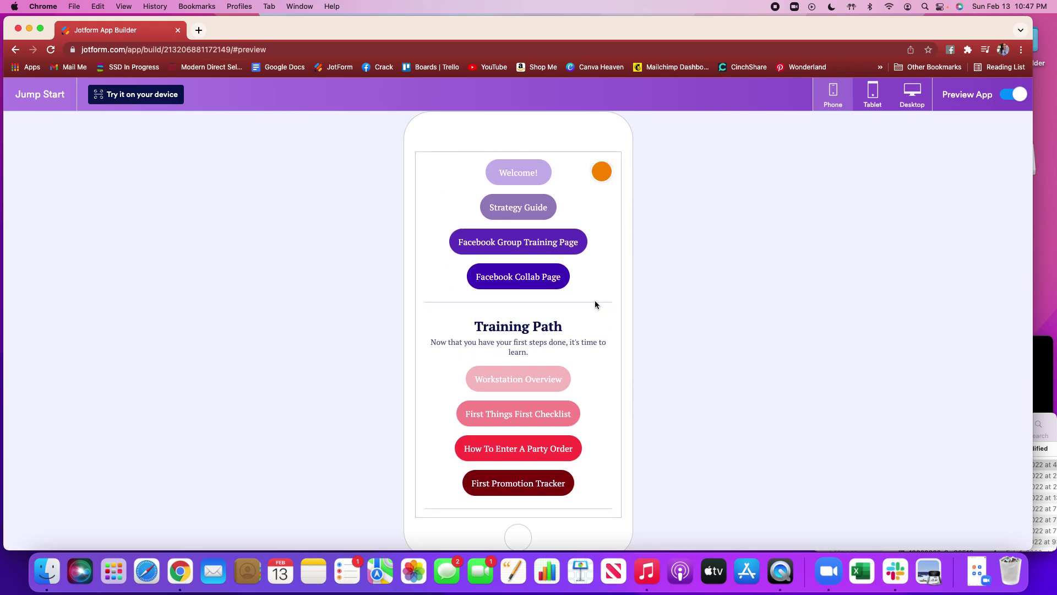
scroll(595, 304, "up", 2)
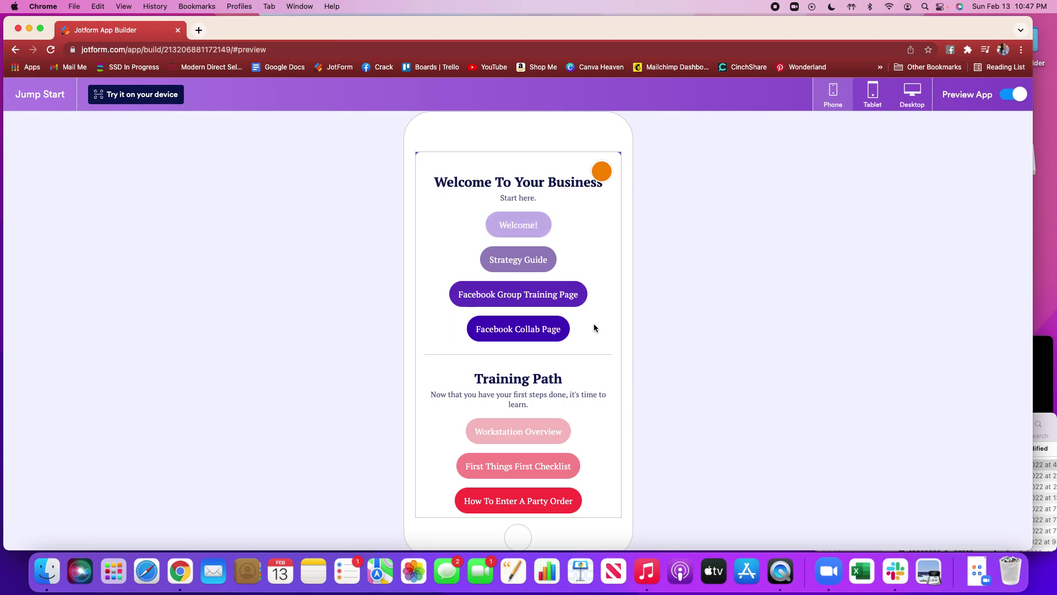
scroll(594, 328, "down", 4)
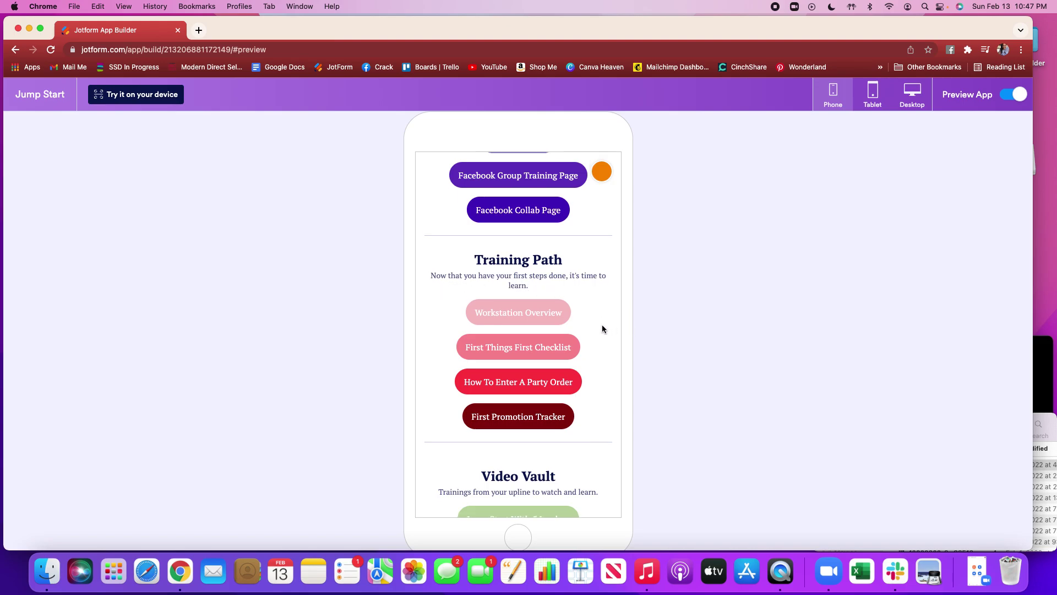
scroll(602, 329, "down", 1)
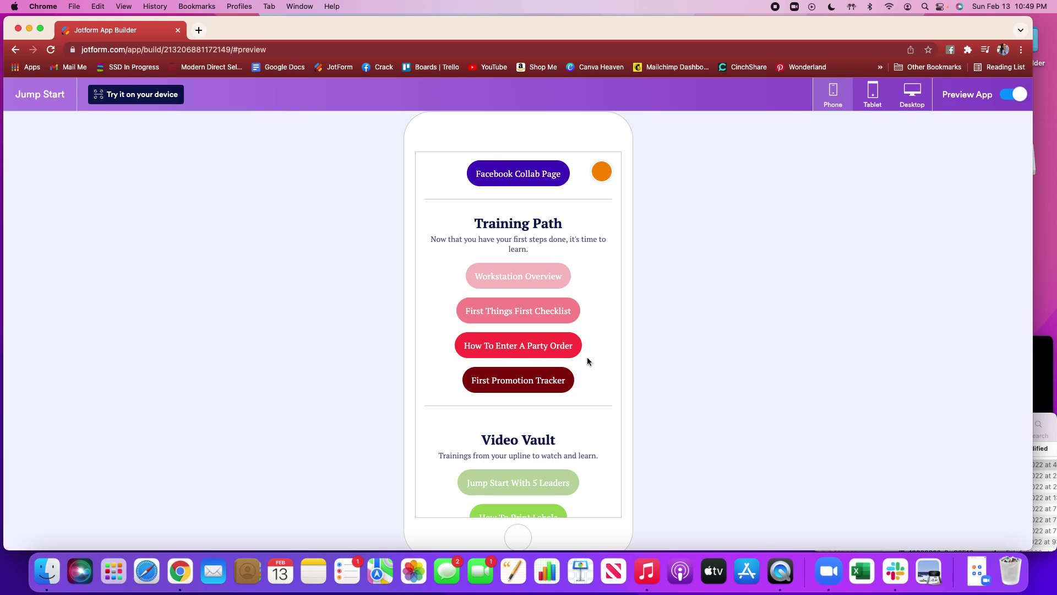
scroll(586, 360, "down", 5)
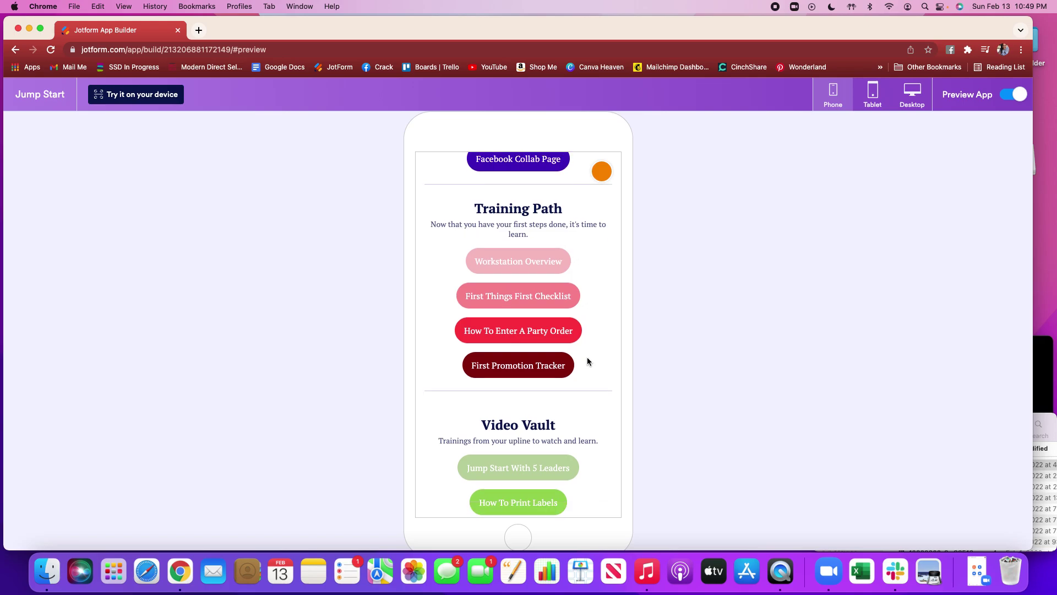
scroll(586, 361, "down", 2)
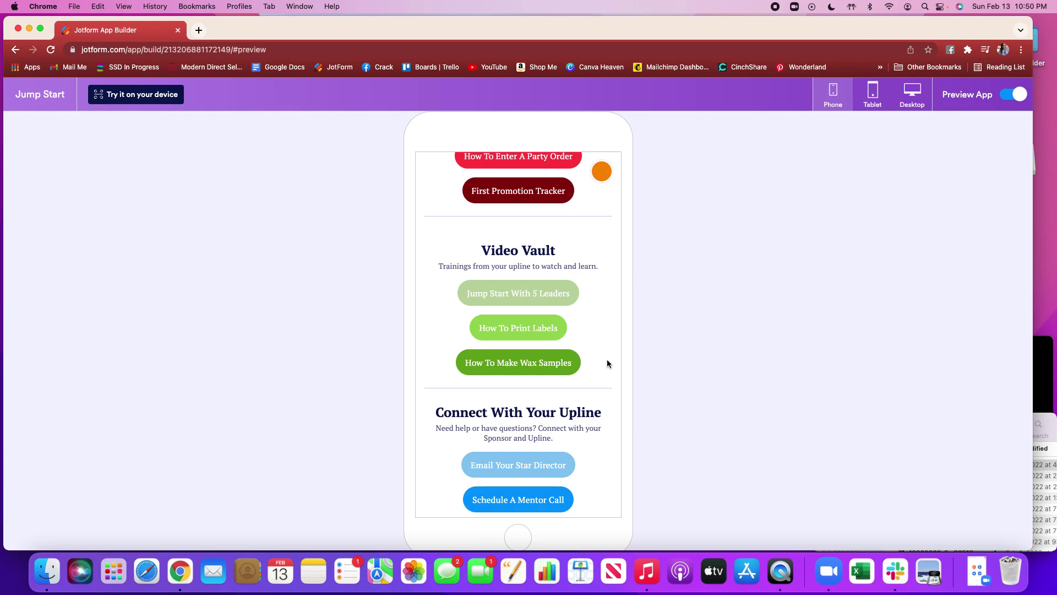
scroll(607, 363, "down", 1)
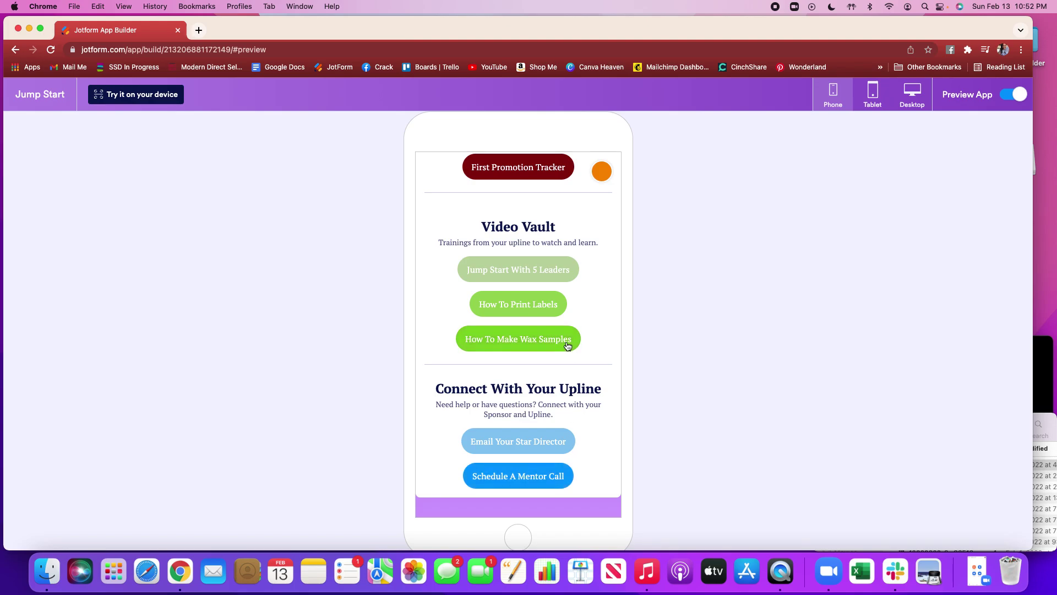
- Review the whole Jump Start phone preview again, checking how its section headings and coloured buttons are laid out
scroll(567, 343, "up", 10)
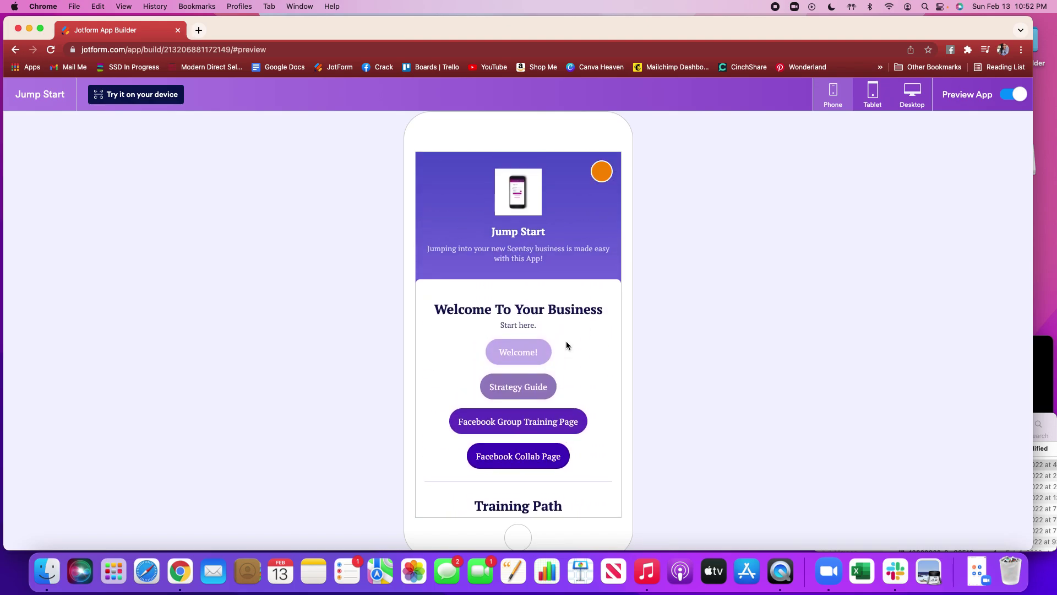
scroll(567, 346, "down", 6)
scroll(567, 345, "down", 4)
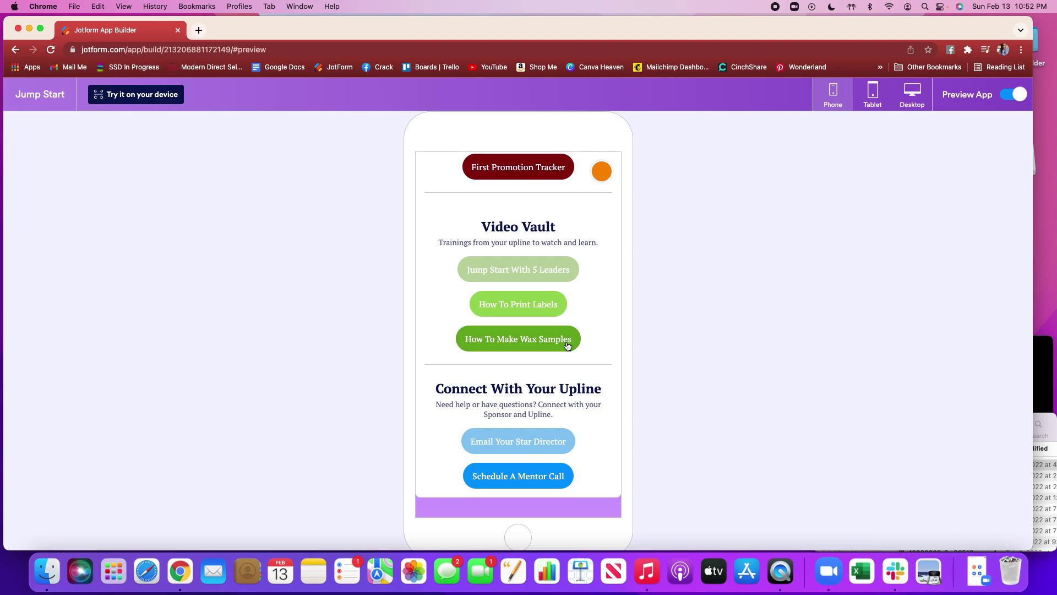
scroll(567, 345, "up", 8)
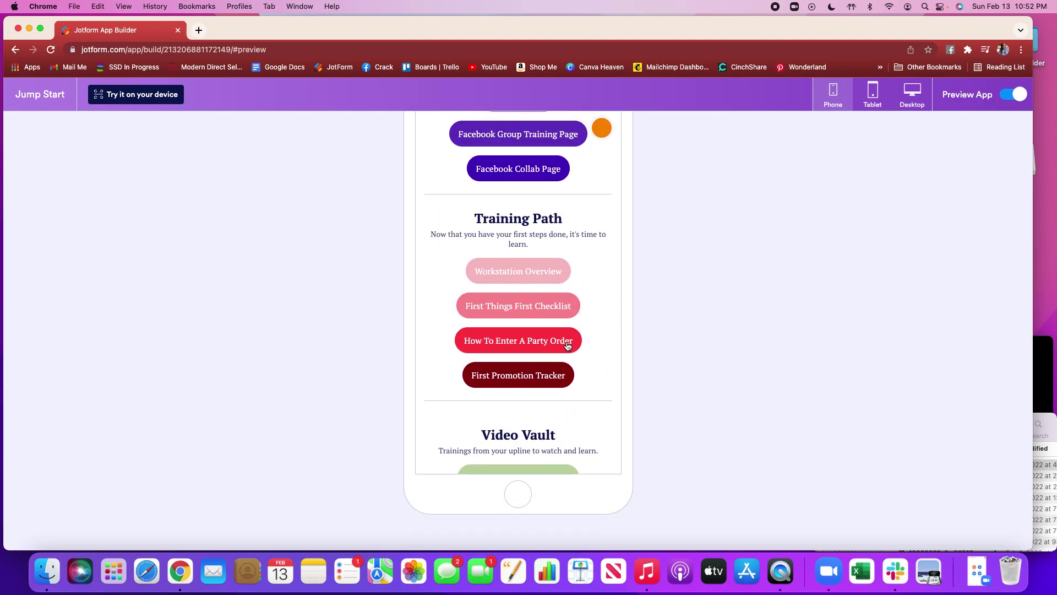
scroll(566, 345, "up", 2)
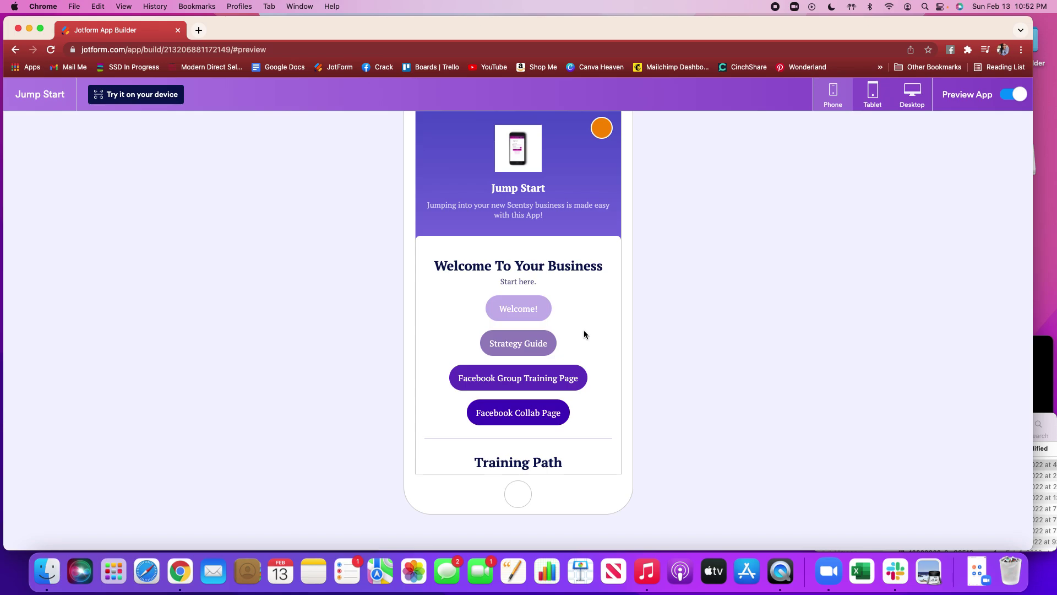
scroll(600, 340, "down", 2)
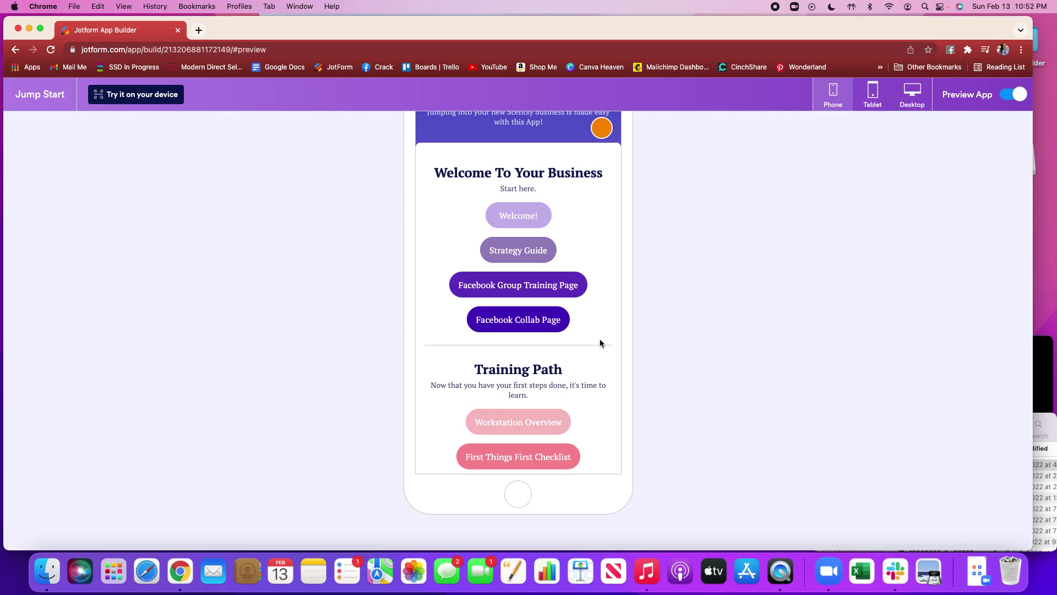
scroll(600, 342, "up", 2)
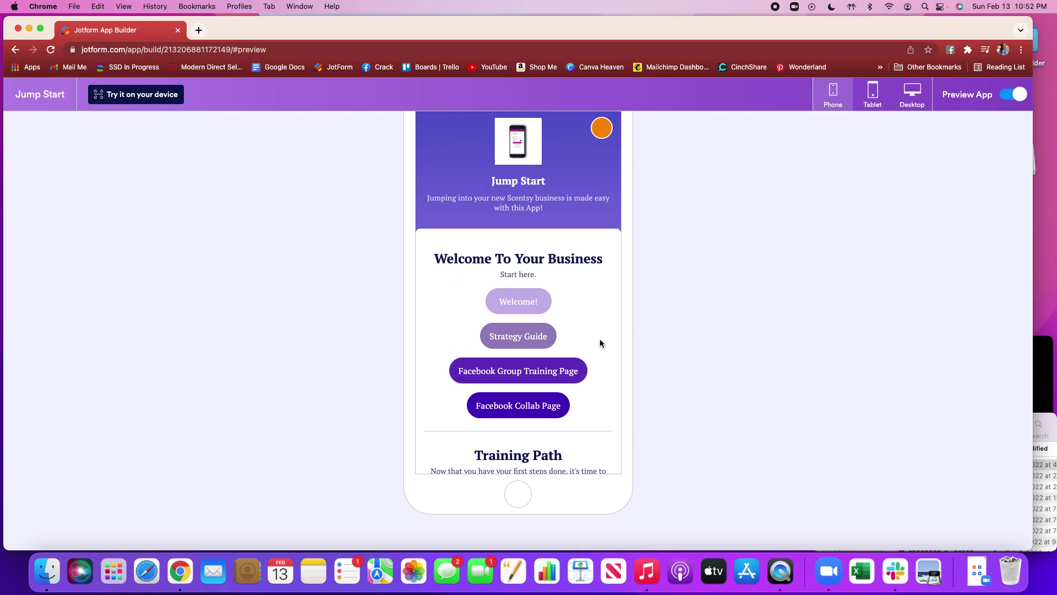
scroll(600, 343, "up", 2)
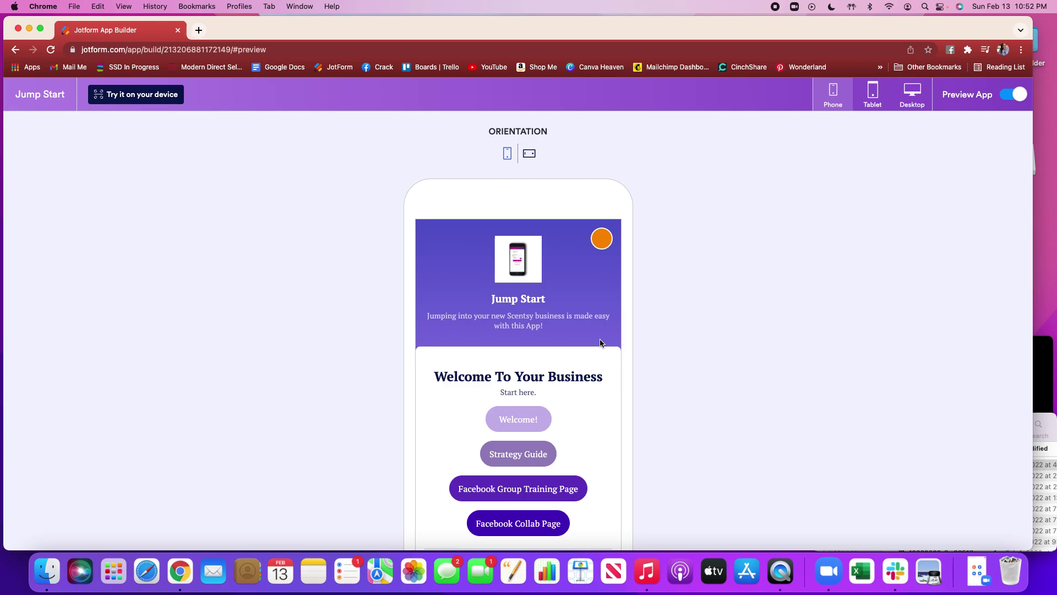
scroll(599, 339, "down", 10)
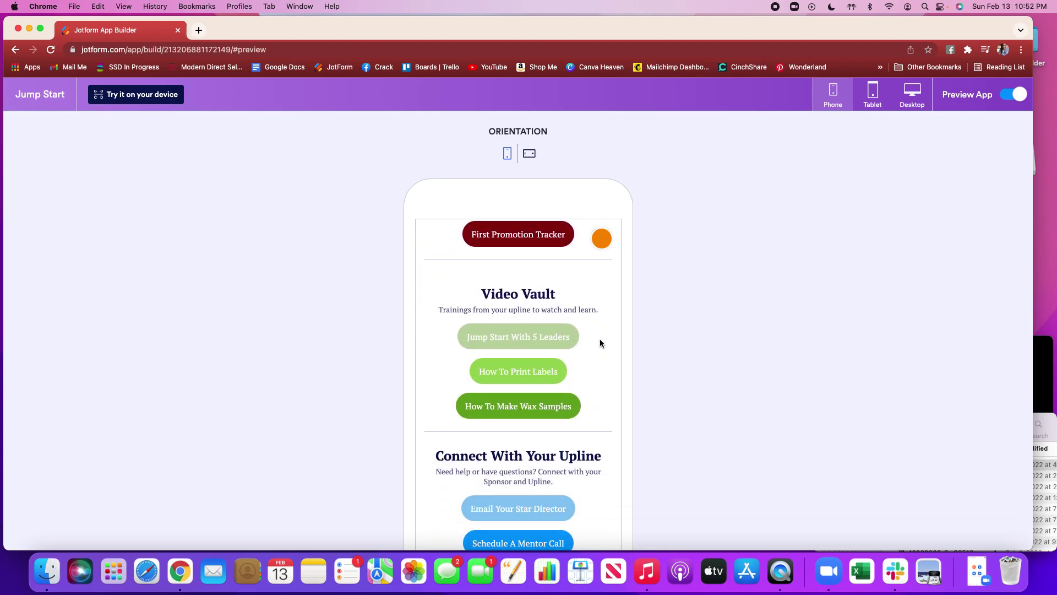
scroll(599, 341, "up", 15)
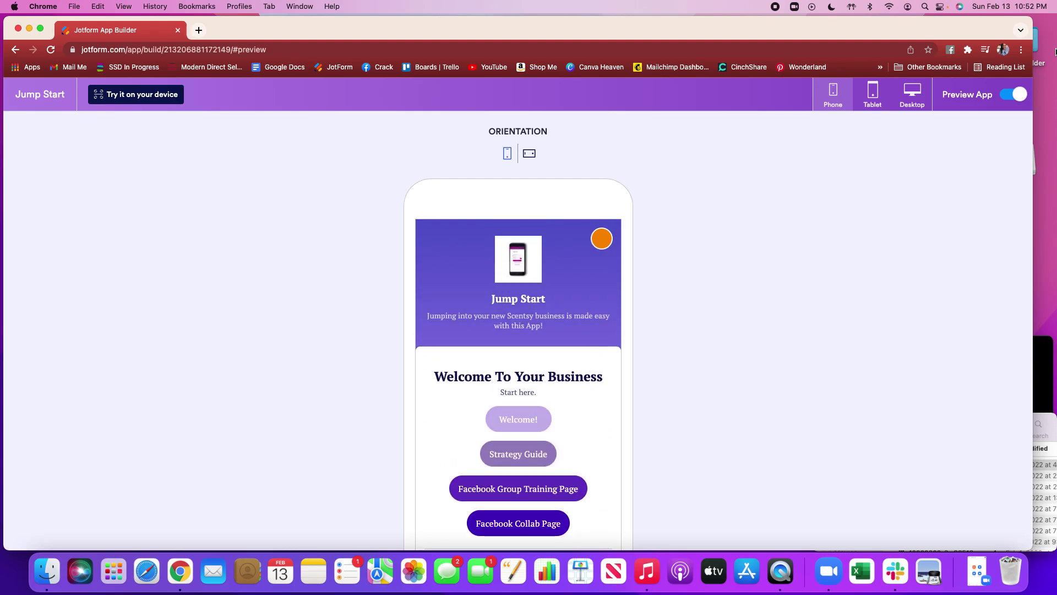
- Turn off the app preview and go back from the builder to the My Apps list
left_click(1014, 94)
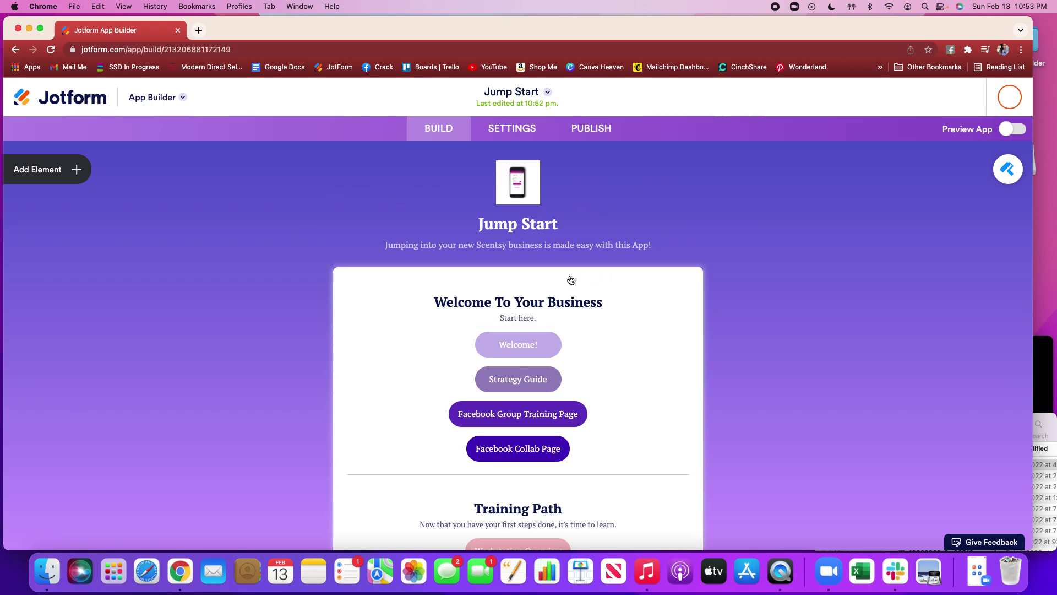
scroll(583, 319, "down", 10)
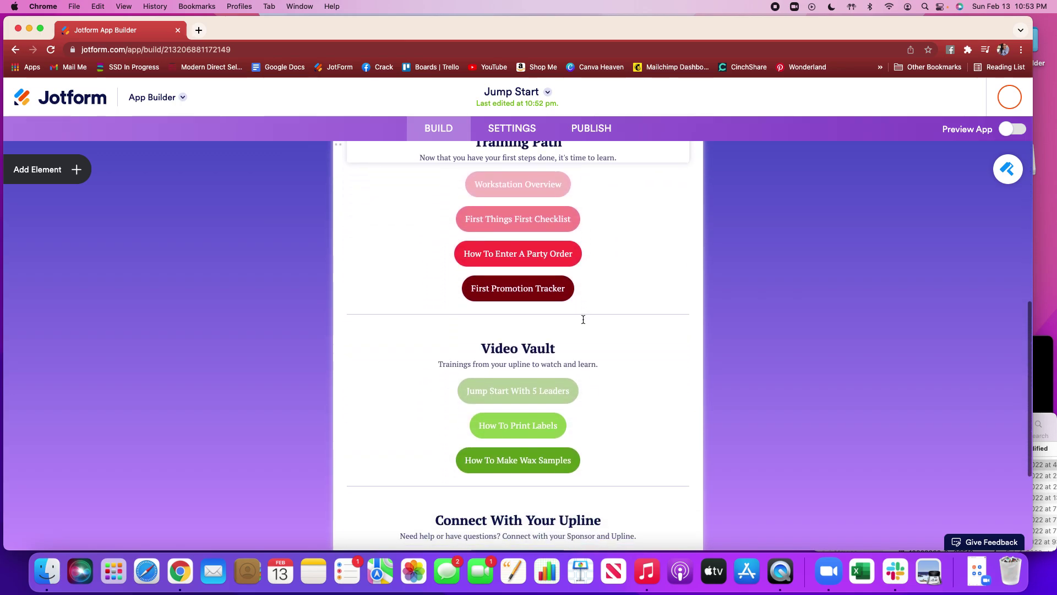
scroll(583, 319, "down", 3)
scroll(583, 323, "up", 3)
scroll(584, 324, "up", 10)
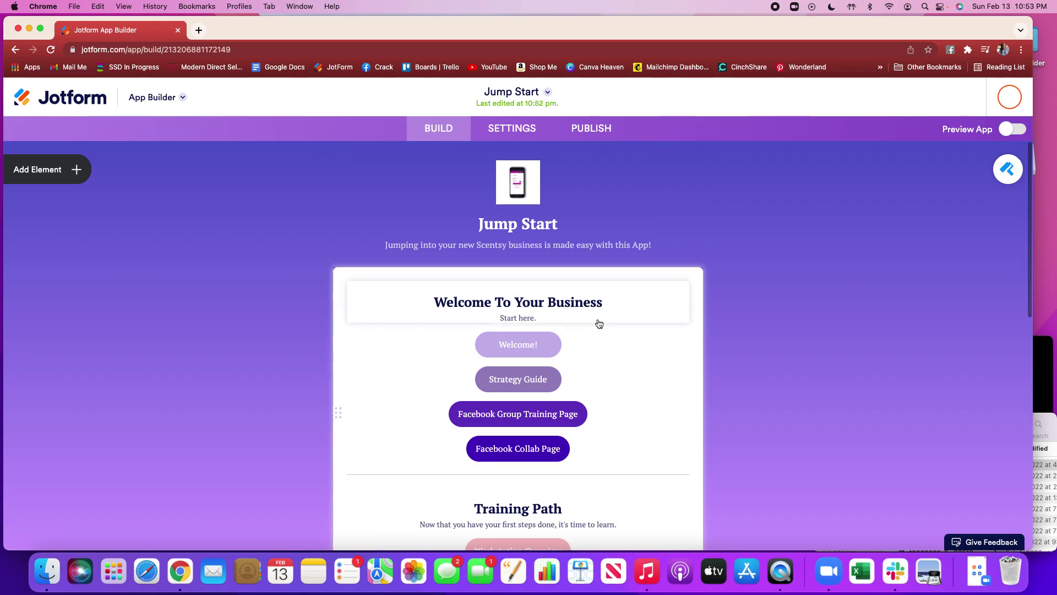
left_click(184, 98)
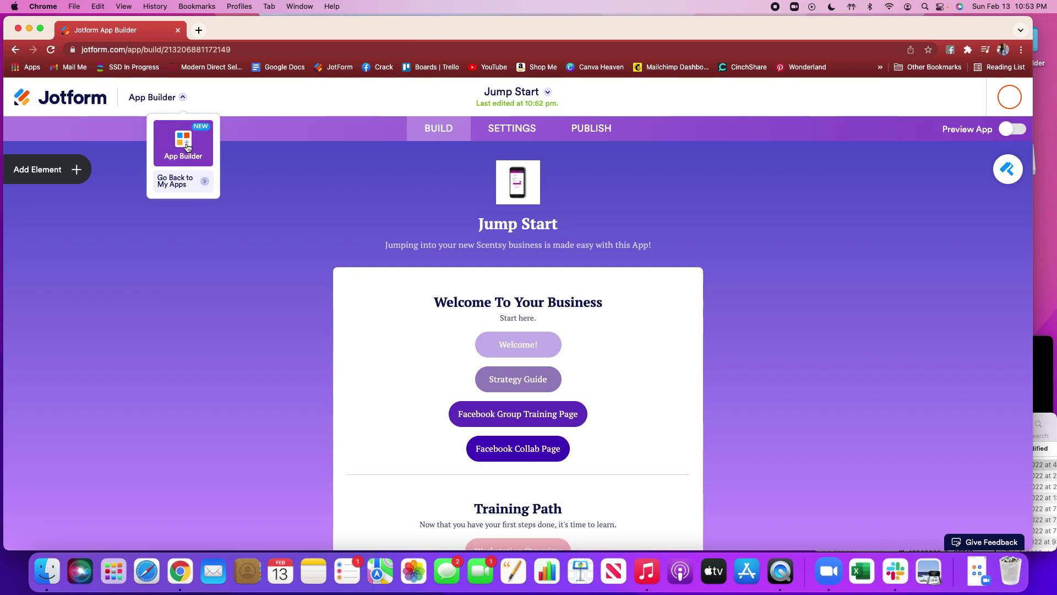
left_click(207, 184)
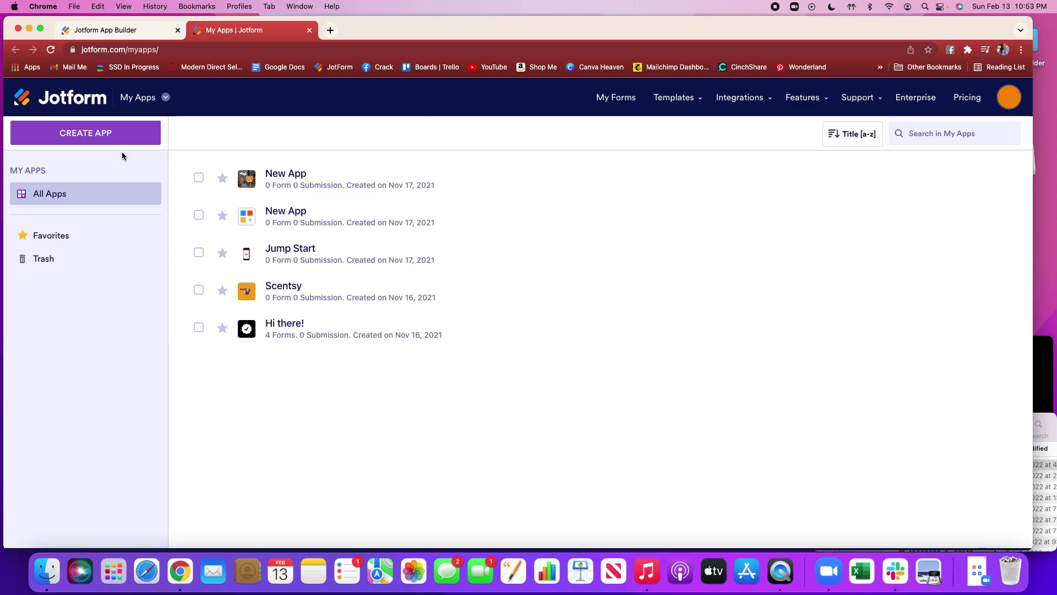
- Create a new blank app from scratch and return from its builder to the My Apps list
left_click(92, 138)
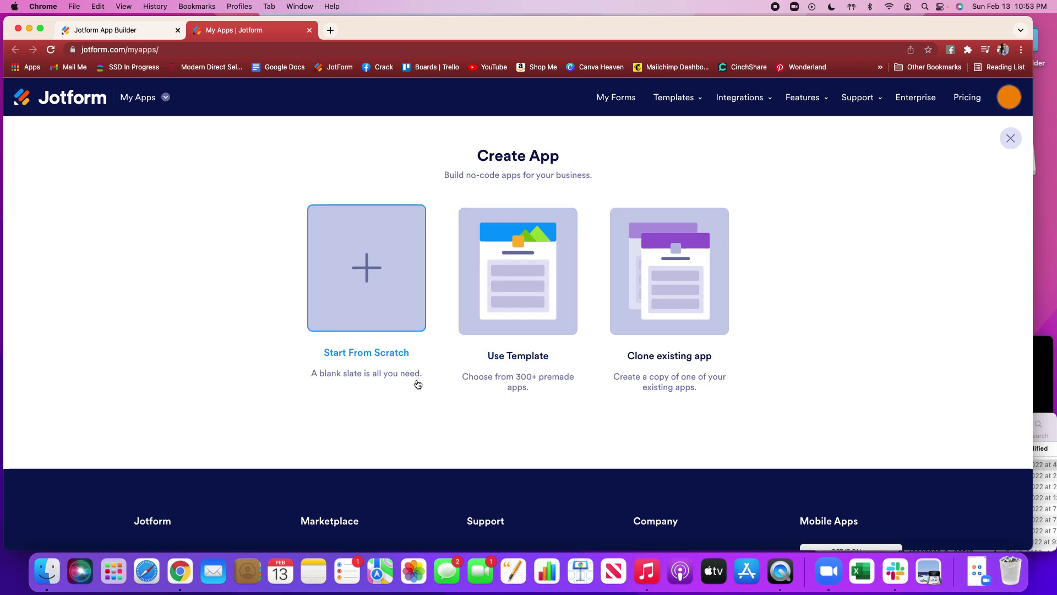
left_click(388, 300)
left_click(401, 308)
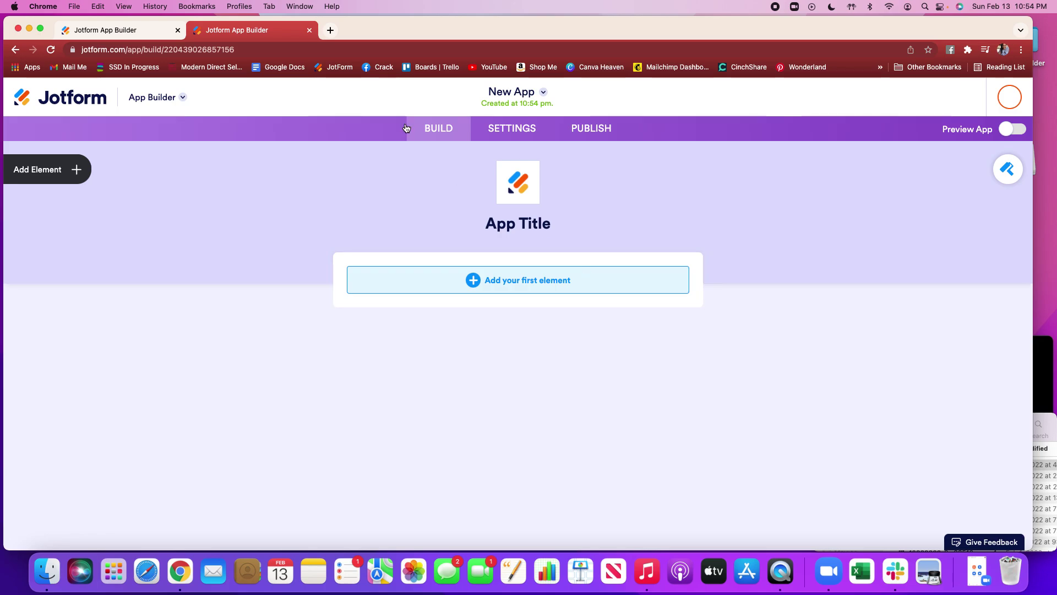
left_click(14, 51)
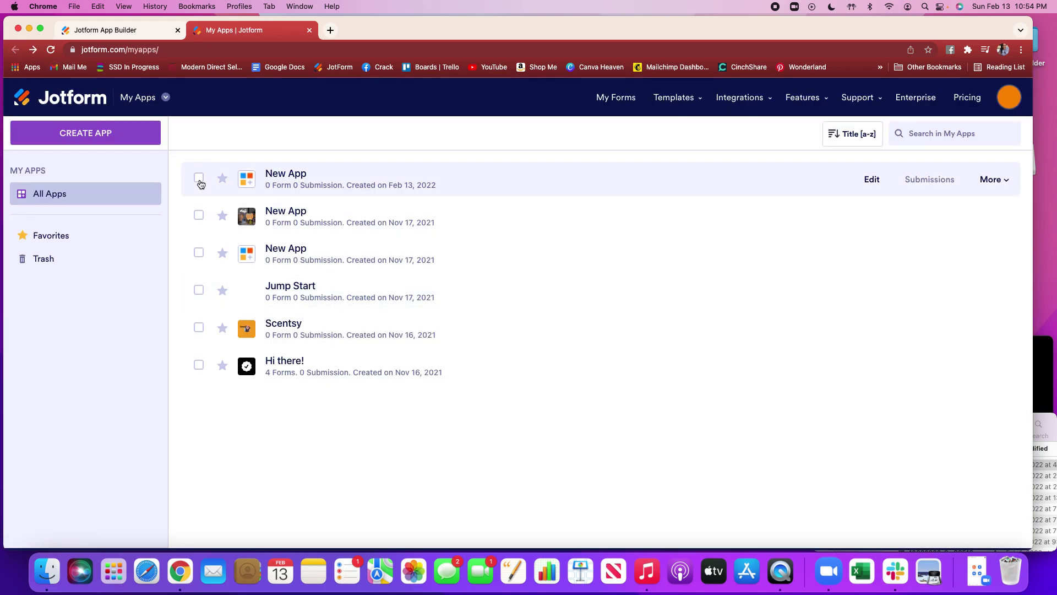
- Start creating an app from a template and browse the general template gallery
left_click(120, 139)
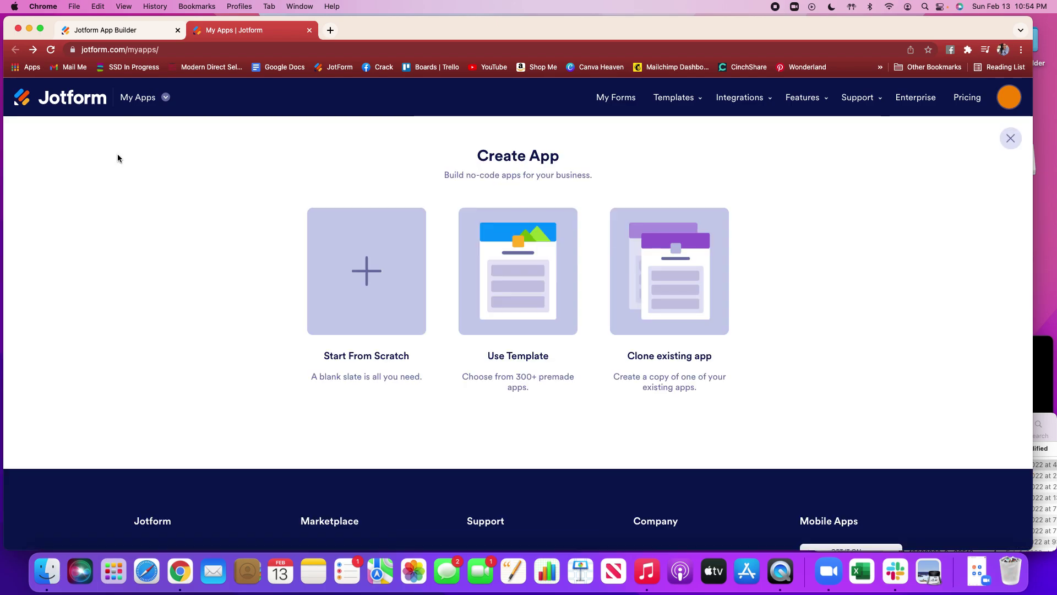
left_click(521, 298)
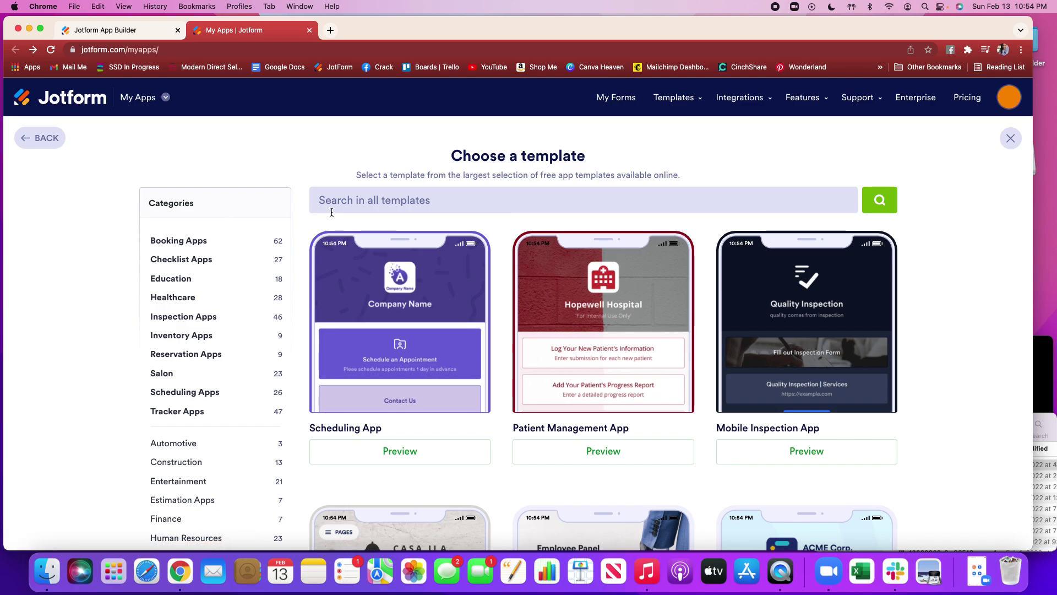
scroll(503, 345, "down", 5)
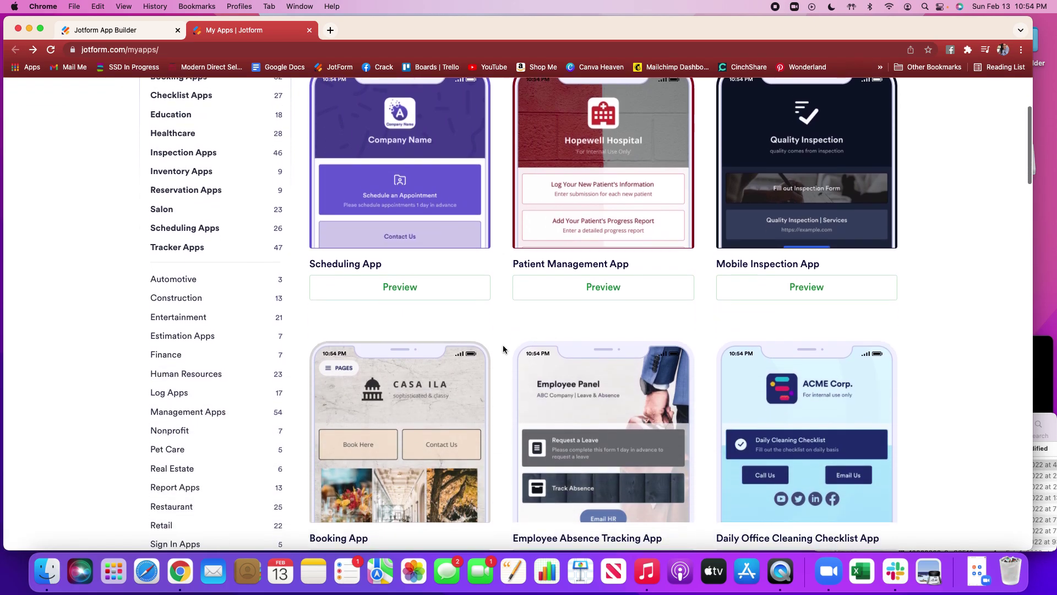
scroll(503, 349, "down", 10)
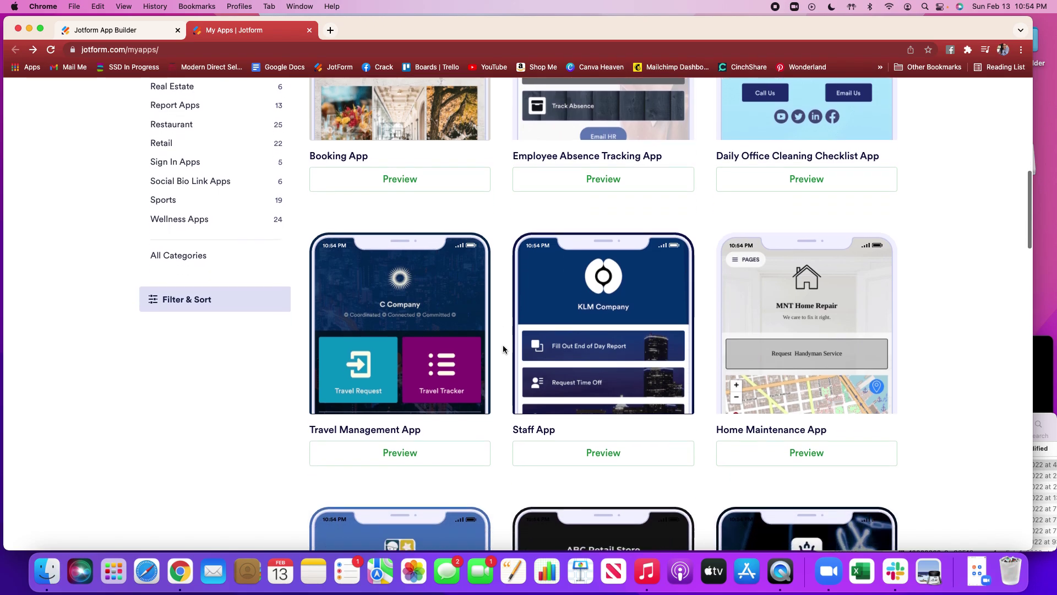
scroll(503, 349, "down", 3)
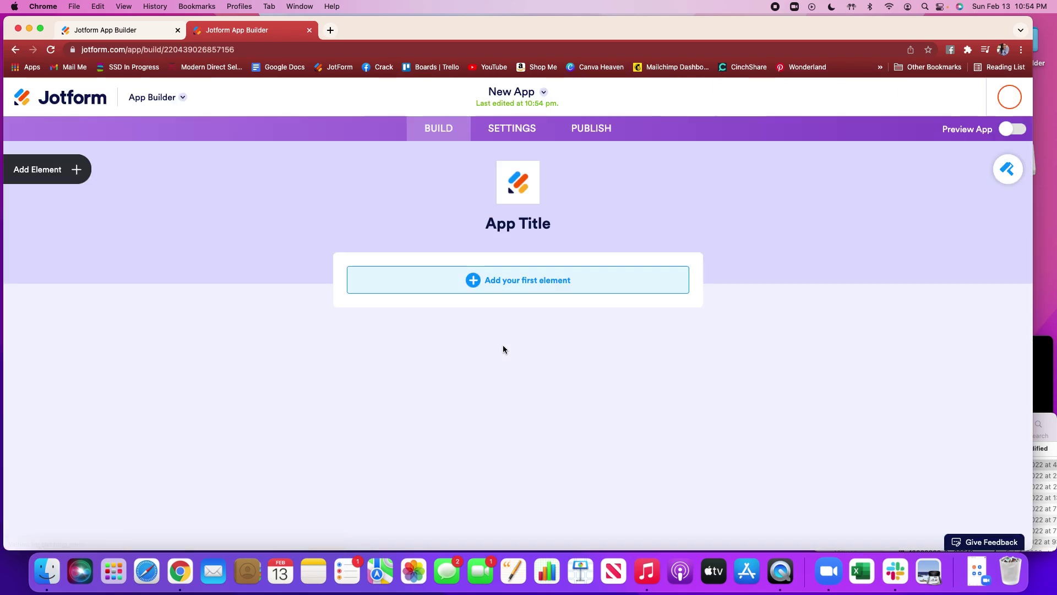
scroll(503, 349, "left", 5)
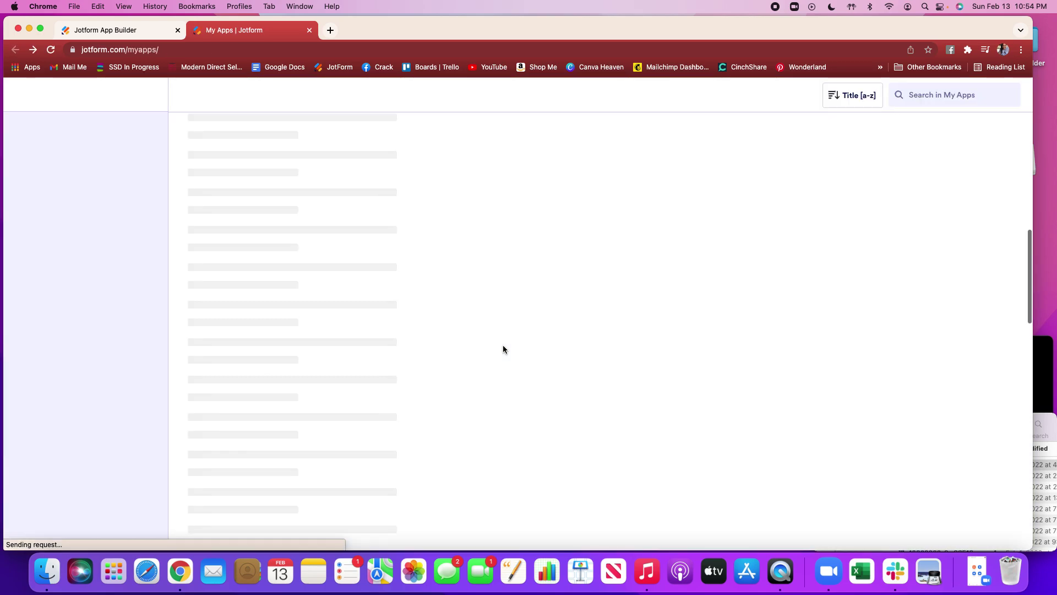
scroll(479, 346, "down", 2)
scroll(514, 342, "up", 4)
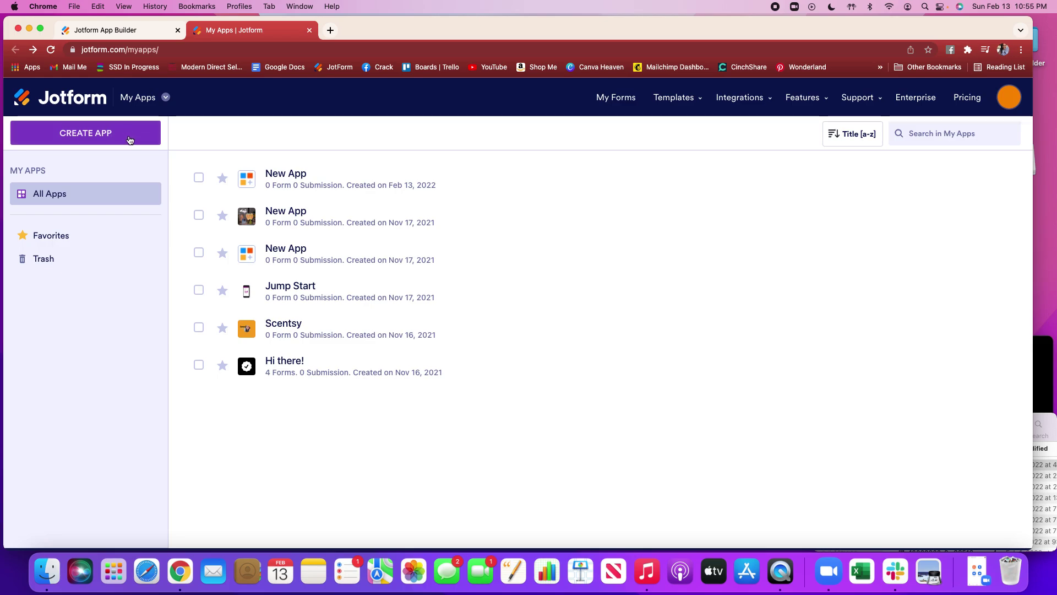
- Reopen the app template gallery and show only the Checklist Apps category
left_click(132, 139)
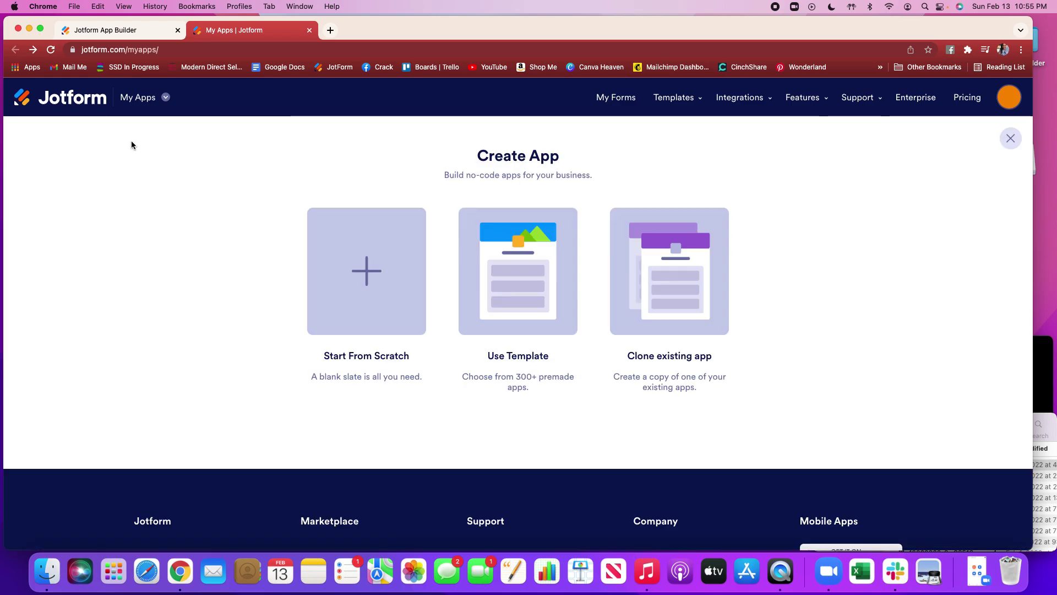
left_click(500, 277)
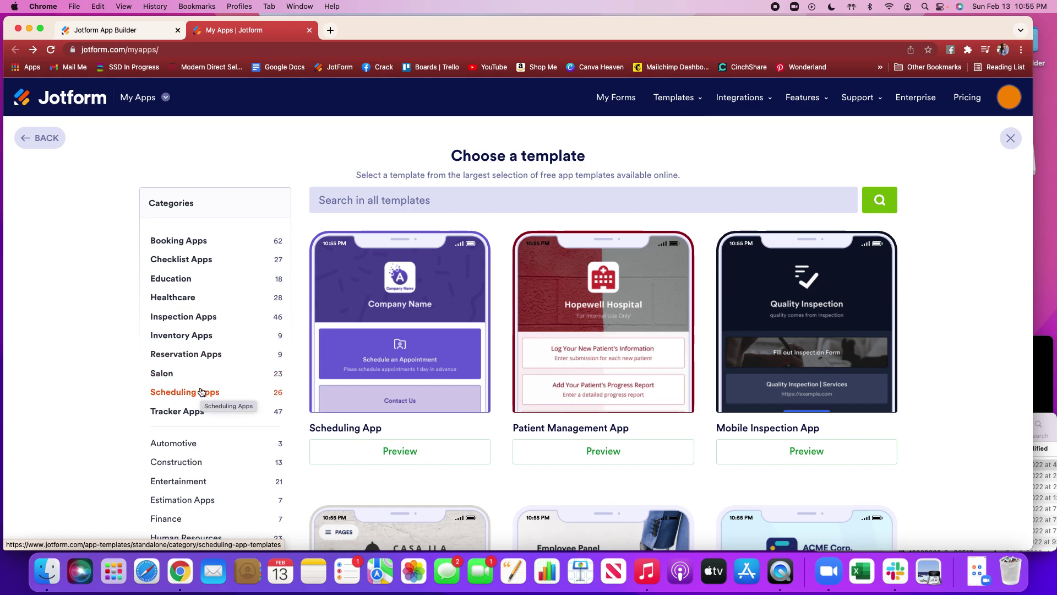
left_click(181, 260)
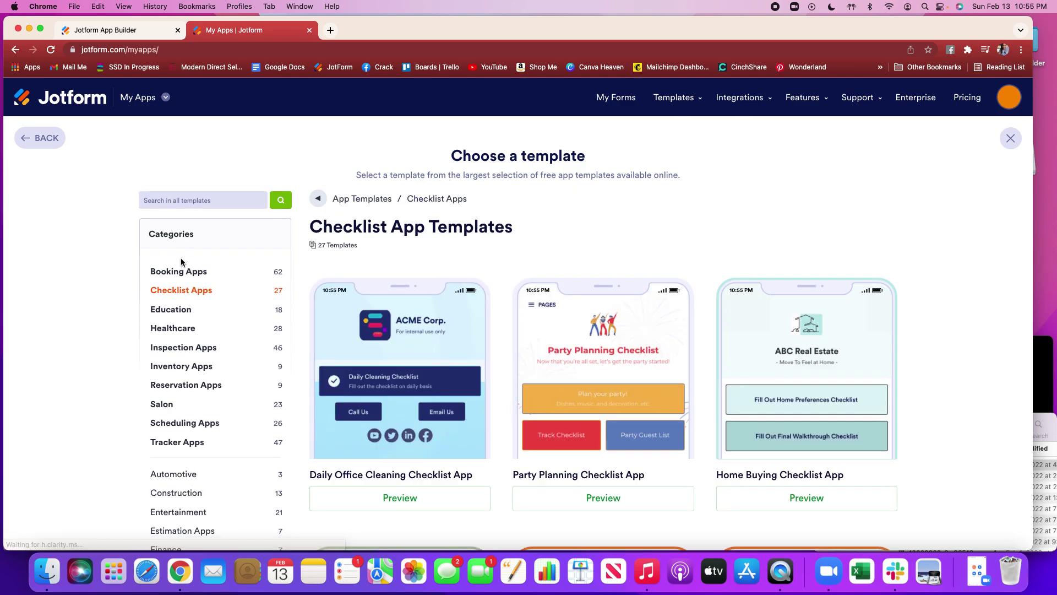
- Browse the checklist app templates down to the end of the initially loaded list
scroll(698, 301, "down", 7)
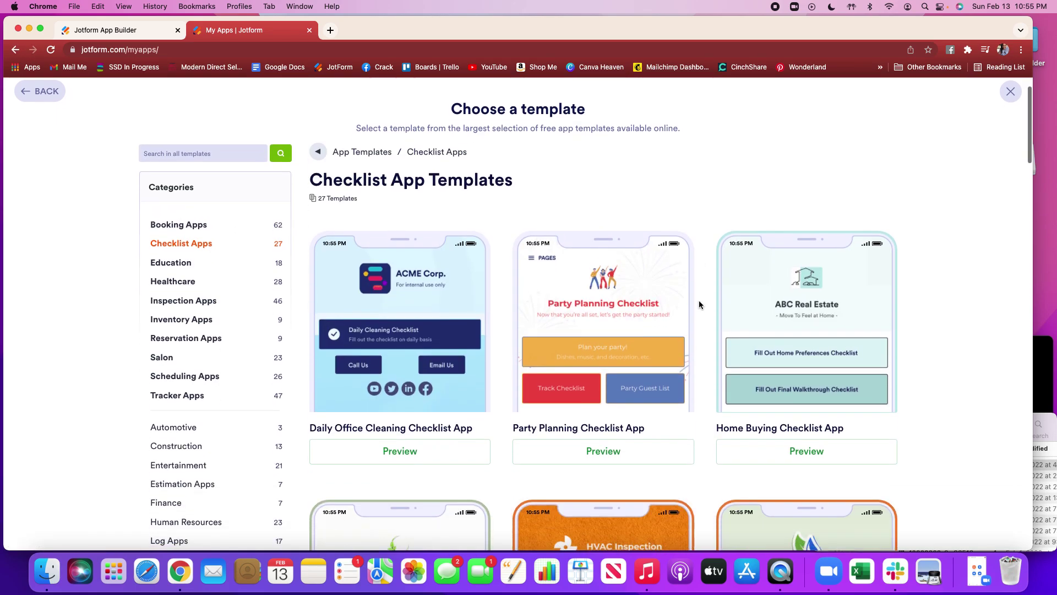
scroll(699, 302, "down", 7)
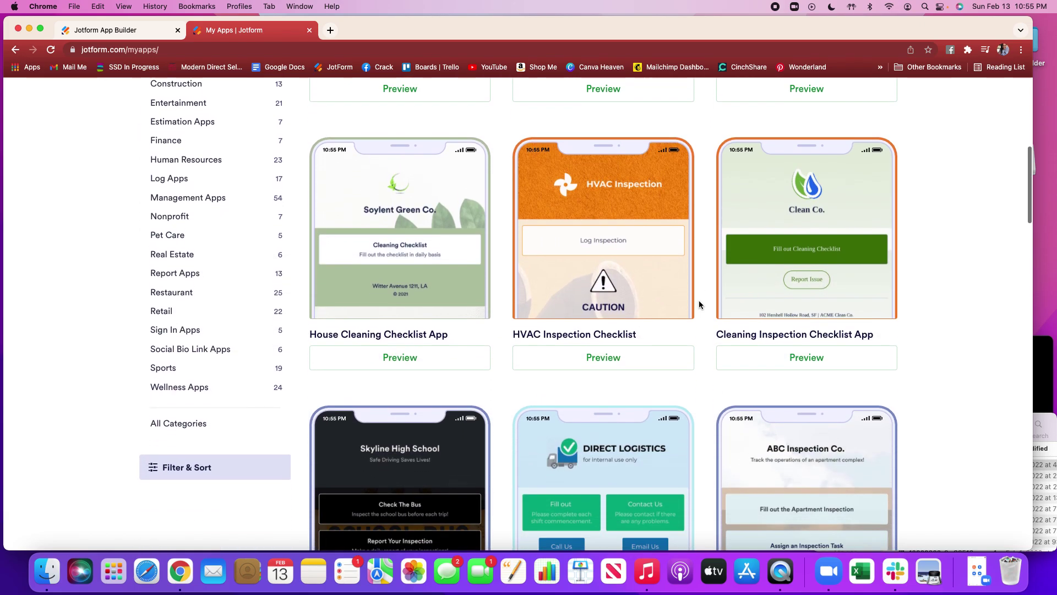
scroll(699, 303, "down", 7)
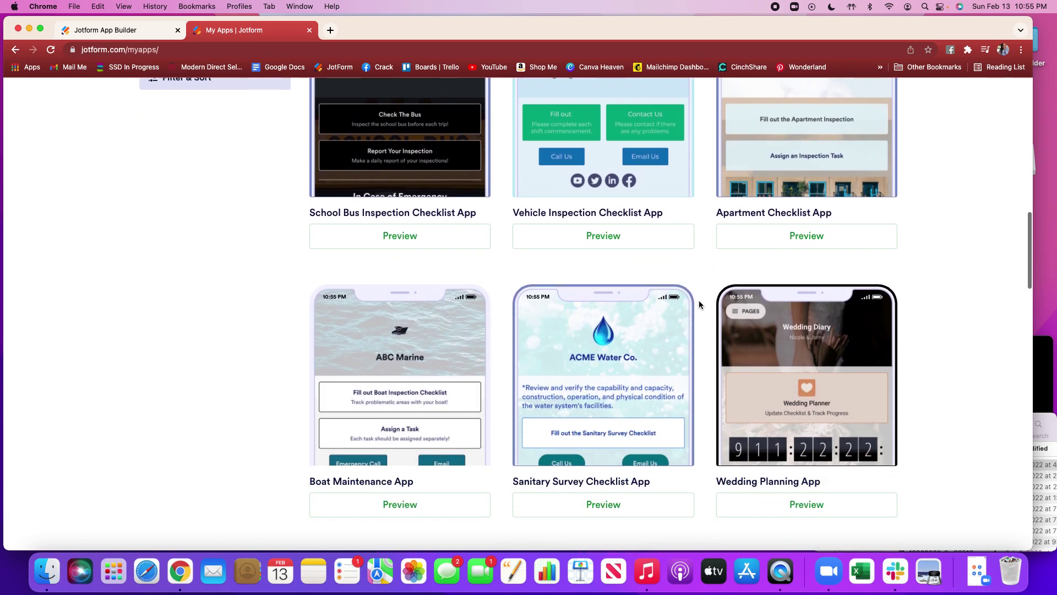
scroll(699, 303, "down", 7)
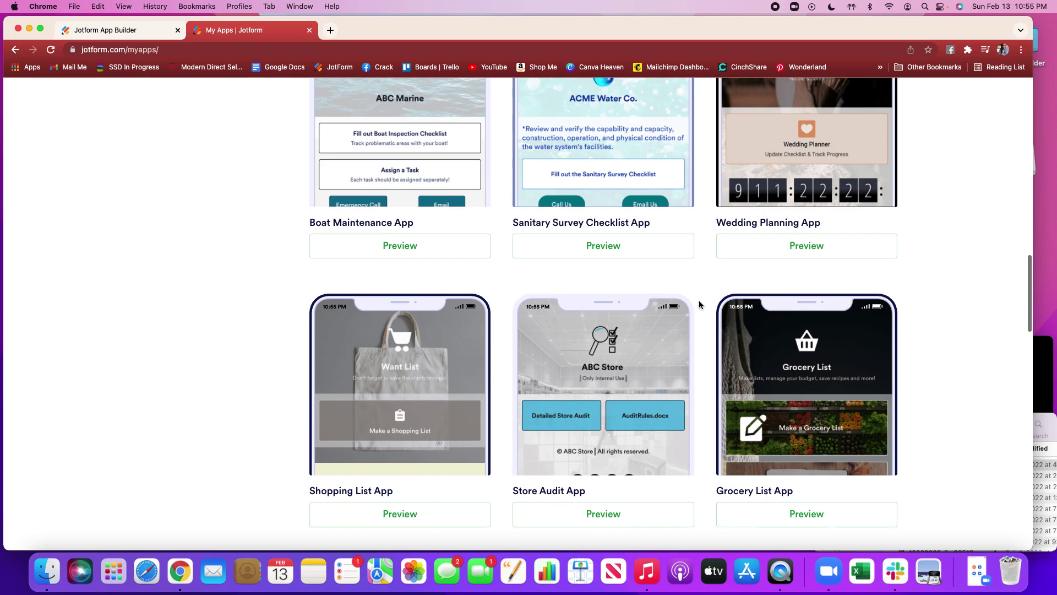
scroll(699, 305, "down", 7)
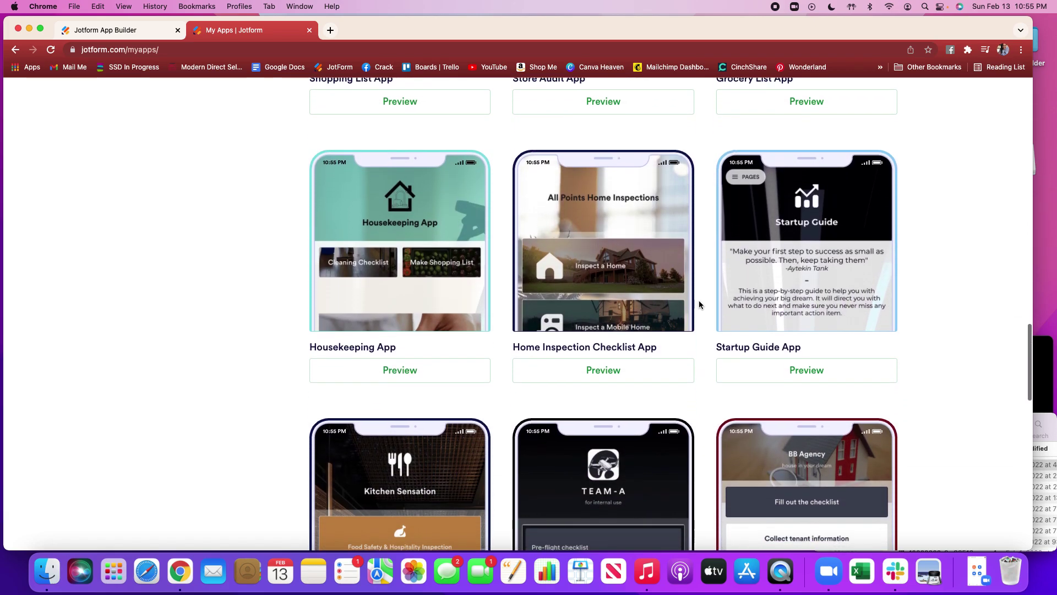
scroll(699, 303, "down", 6)
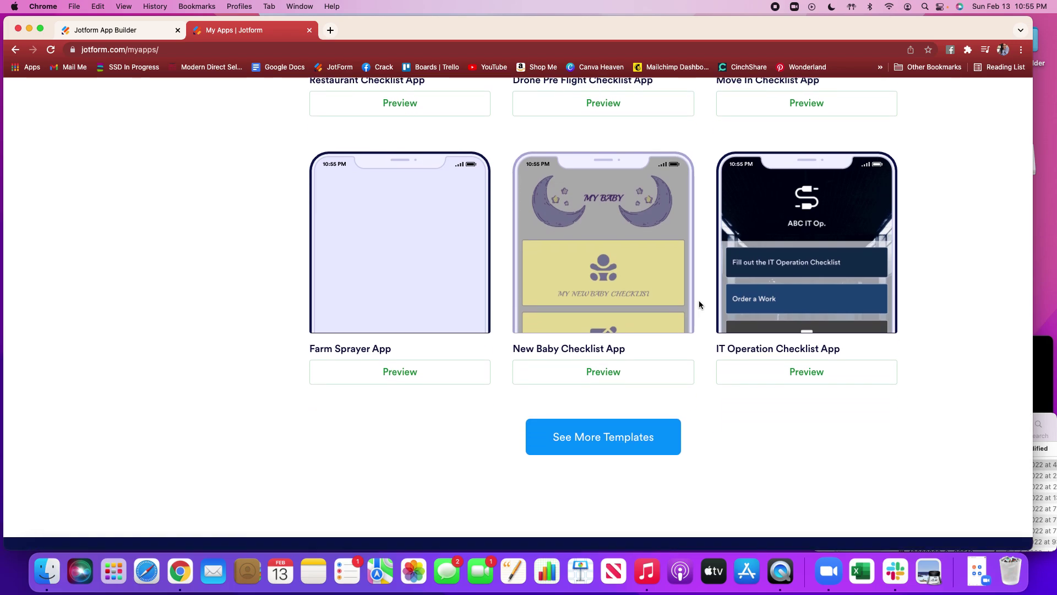
- Load more checklist templates, look through them, and return to the row with the Move In Checklist App
left_click(605, 436)
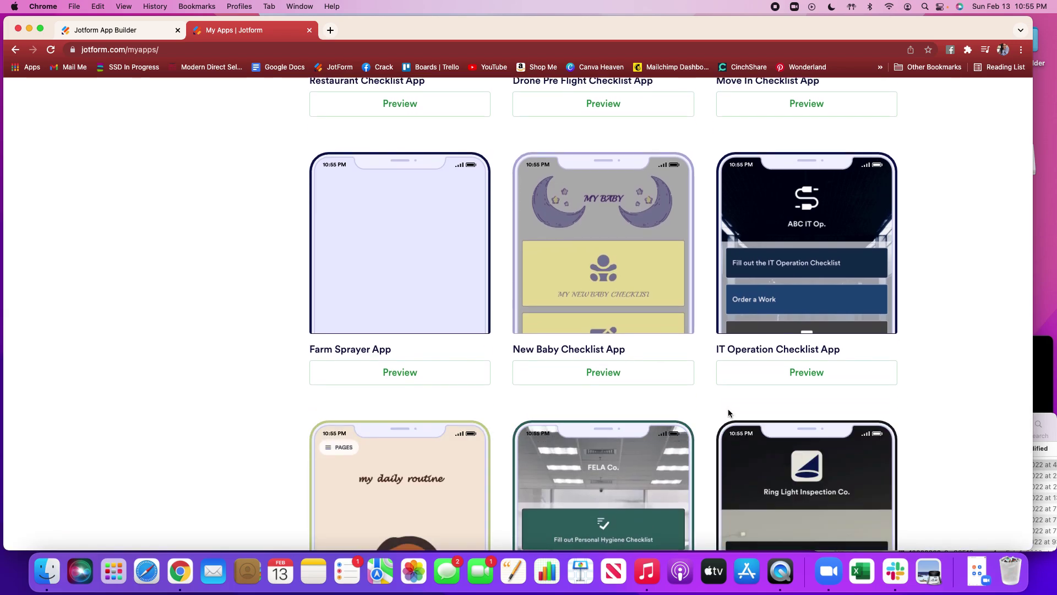
scroll(711, 412, "down", 3)
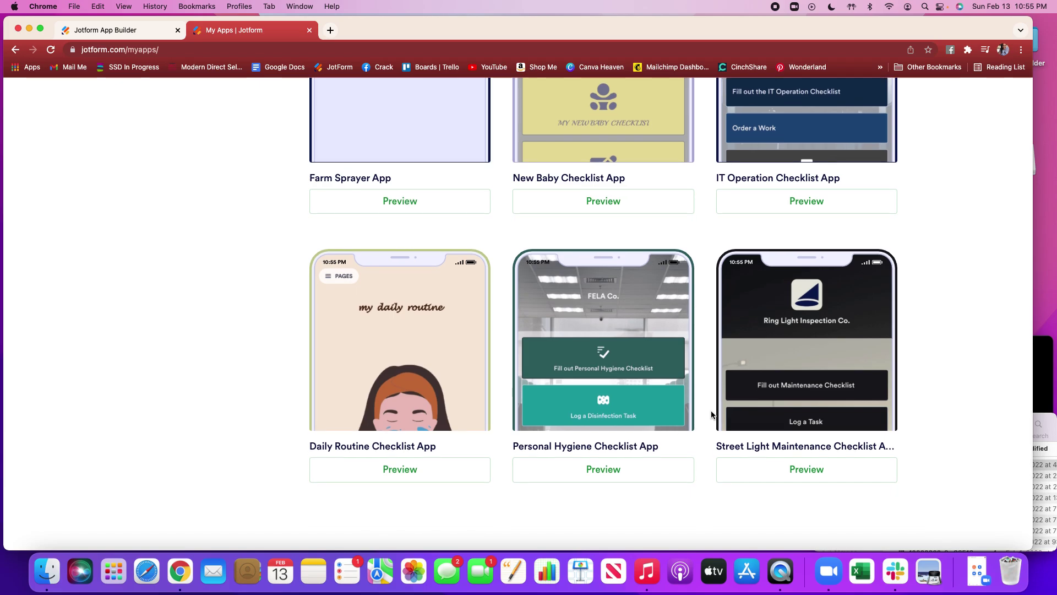
scroll(711, 415, "down", 2)
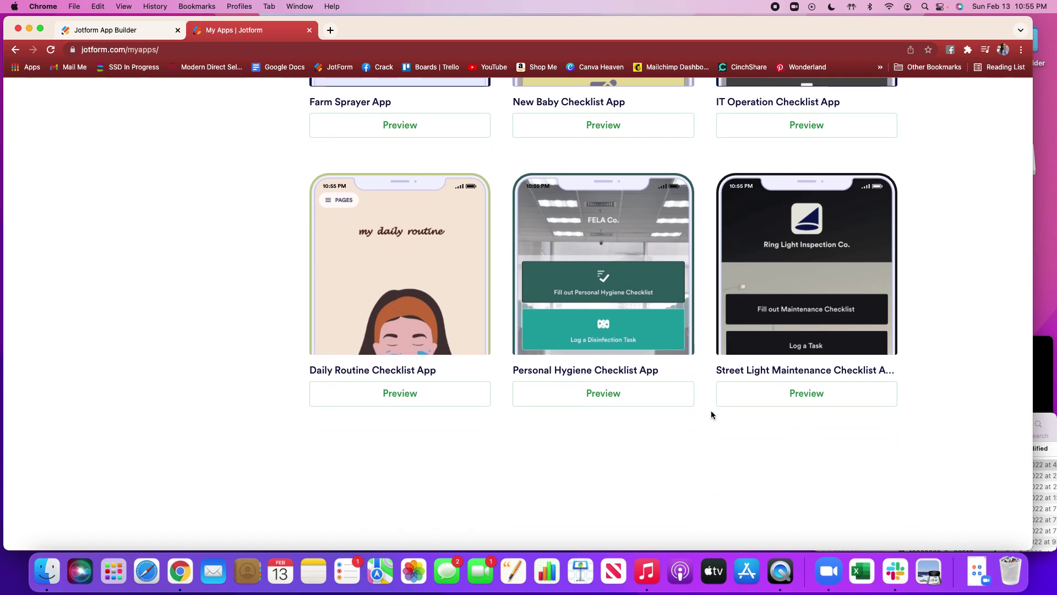
scroll(711, 414, "up", 4)
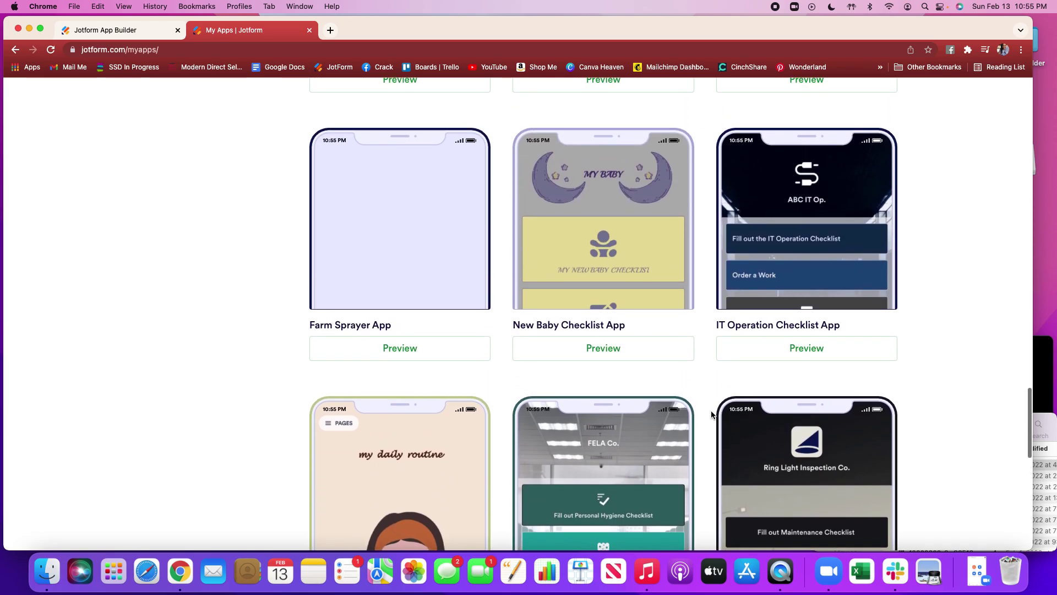
scroll(711, 414, "up", 5)
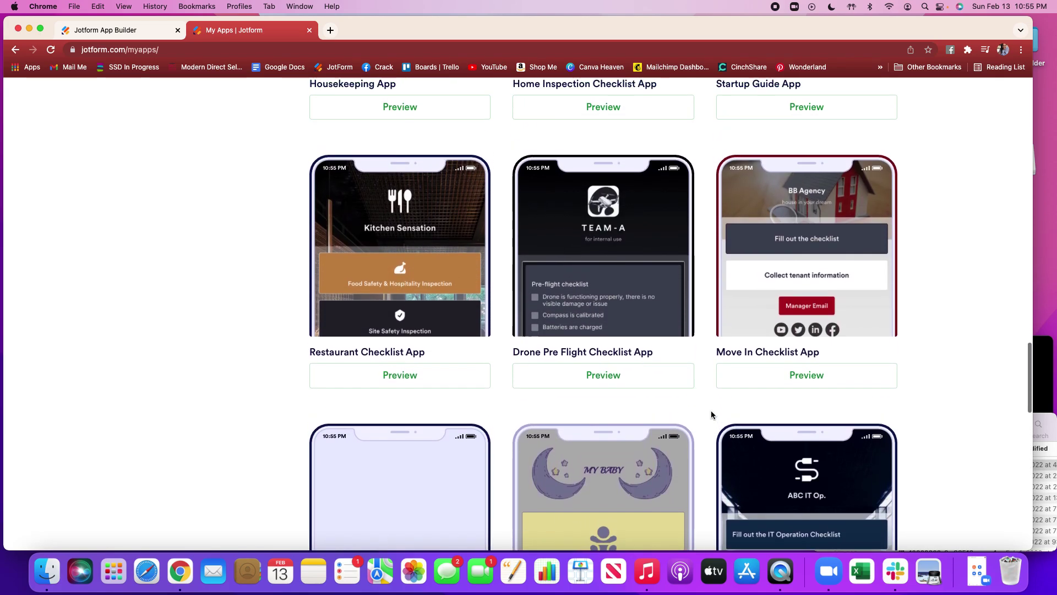
scroll(711, 414, "up", 1)
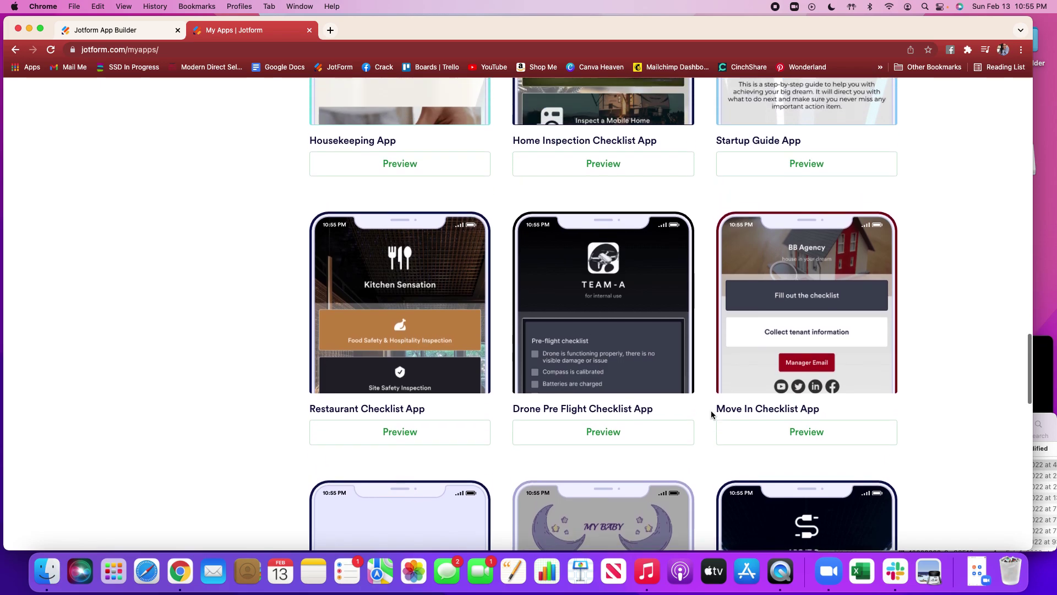
- Open the Move In Checklist App template and review its description, QR code and similar templates
left_click(799, 328)
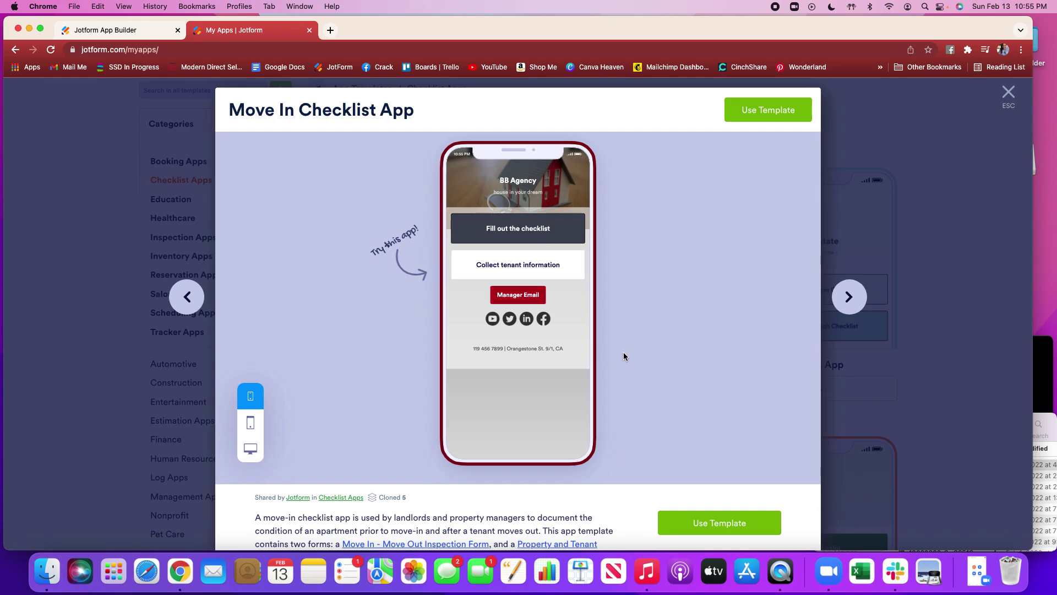
scroll(623, 356, "down", 3)
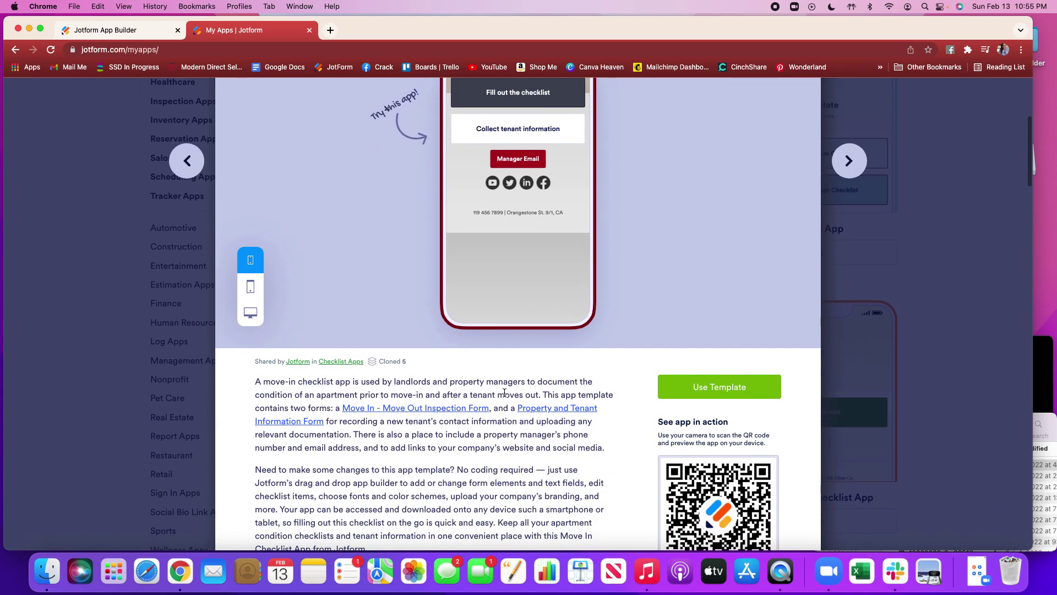
scroll(587, 456, "down", 5)
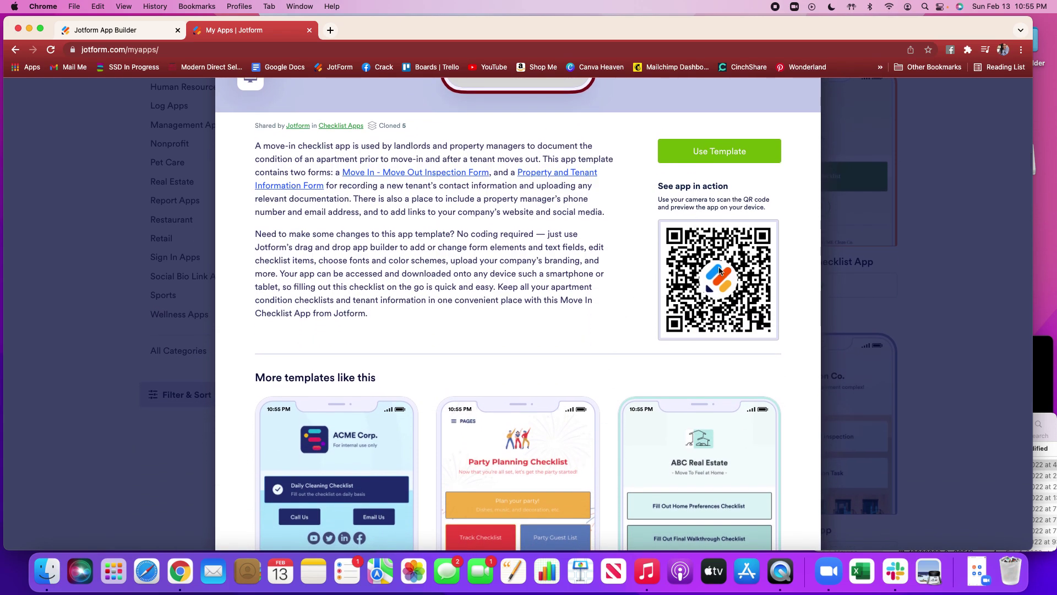
scroll(438, 323, "down", 4)
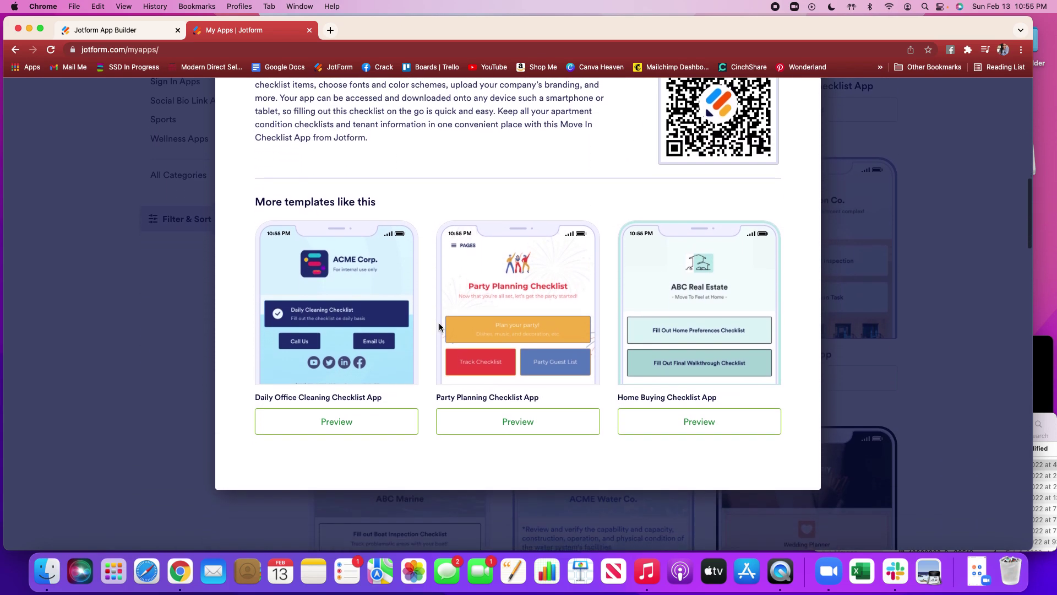
scroll(438, 324, "up", 4)
scroll(439, 327, "up", 10)
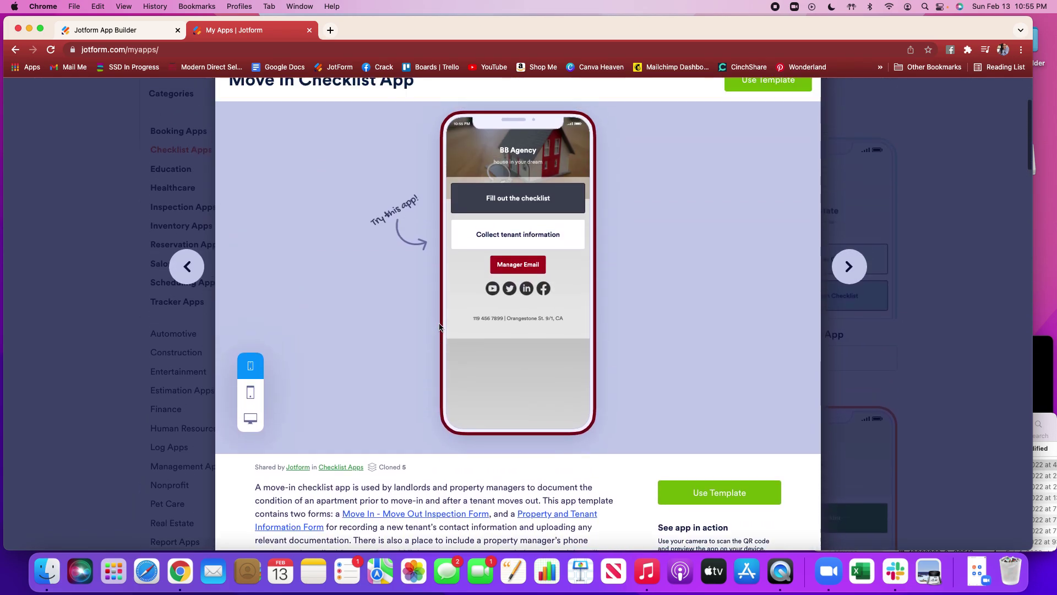
- Preview the Move In Checklist App template on tablet and desktop, and return the preview to phone
scroll(679, 357, "down", 2)
left_click(251, 454)
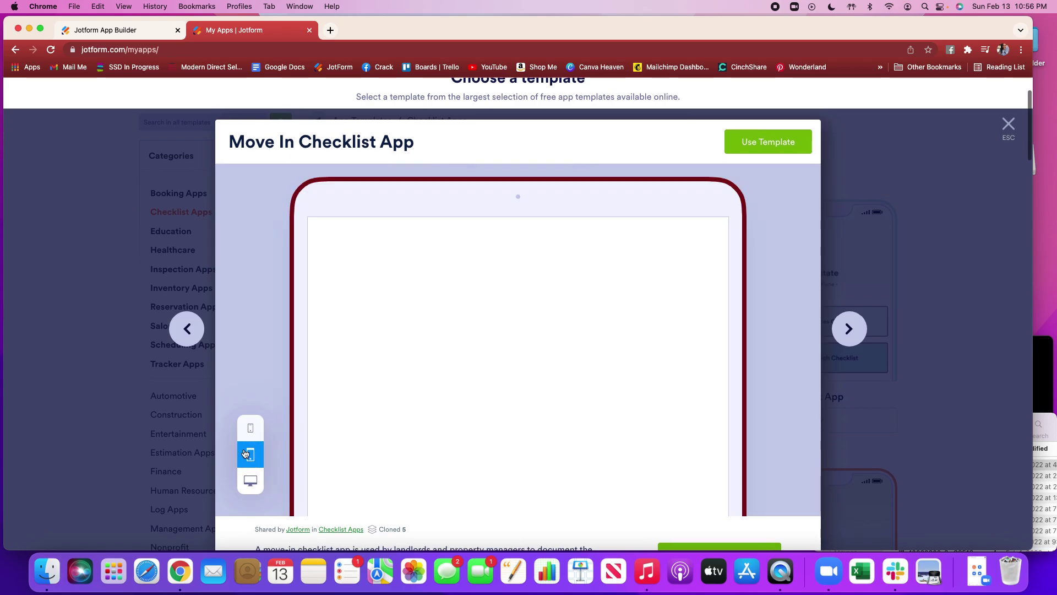
scroll(292, 410, "down", 7)
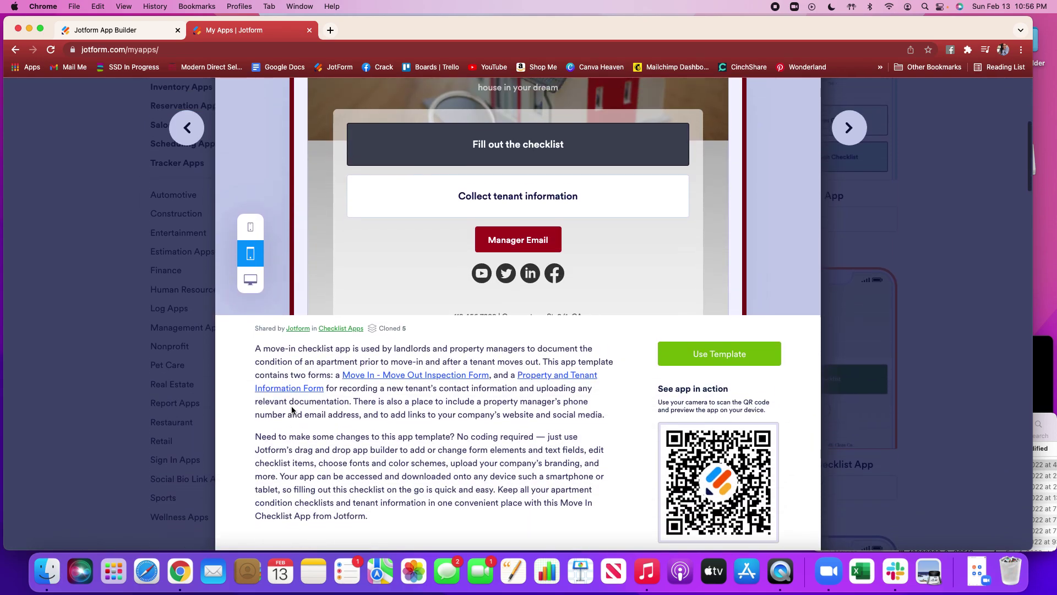
scroll(245, 353, "up", 3)
left_click(251, 365)
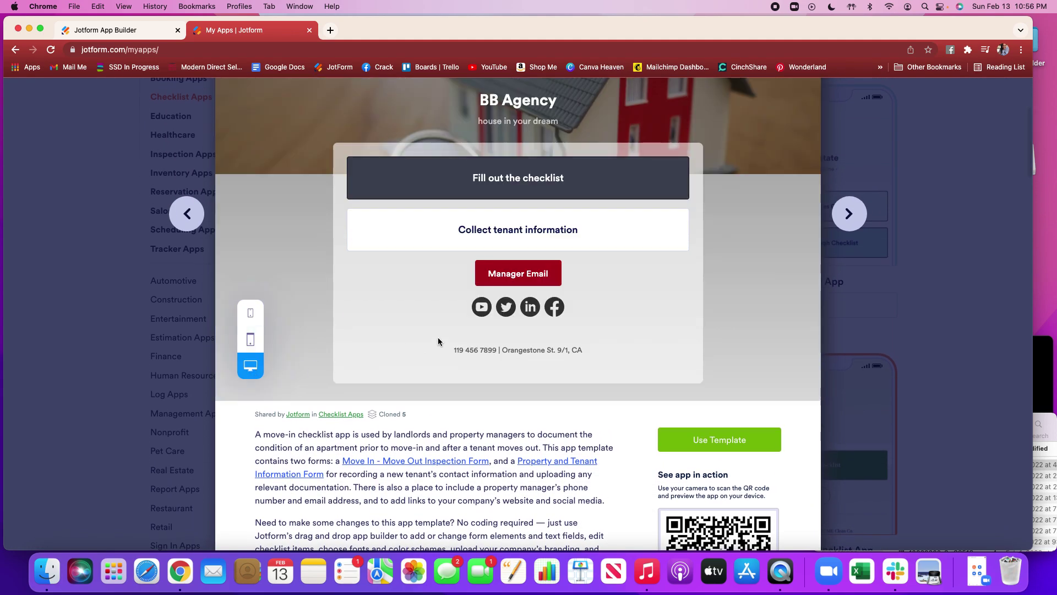
left_click(254, 315)
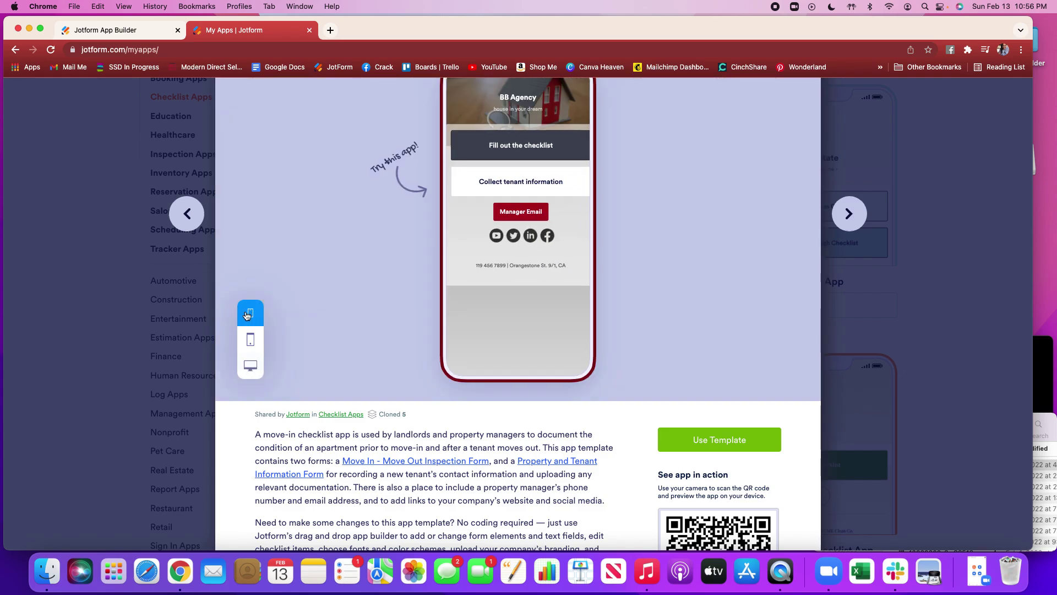
scroll(610, 253, "up", 3)
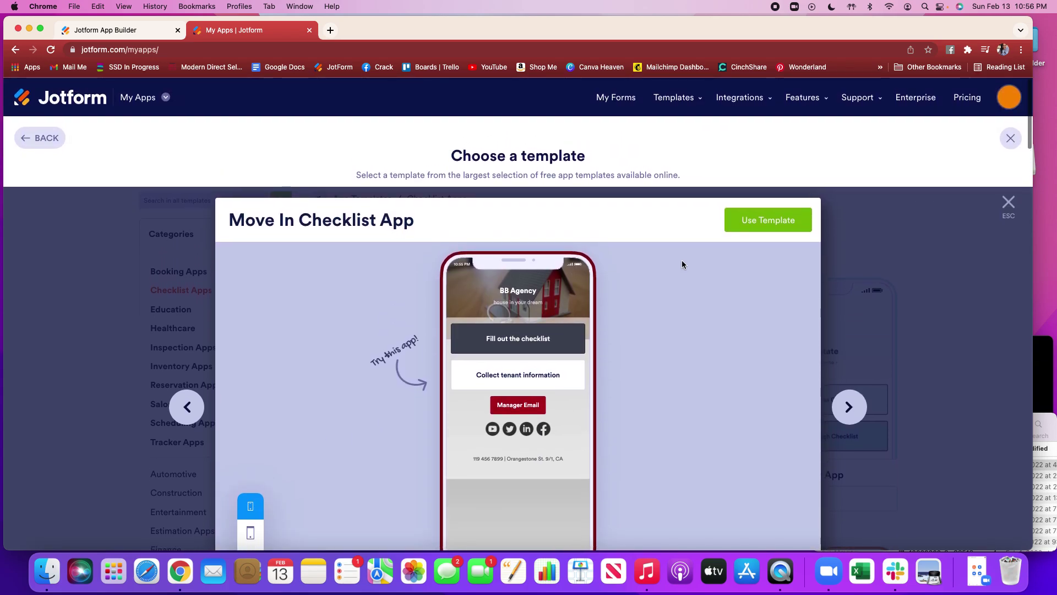
- Create an app from the Move In Checklist App template and apply the pink color scheme to it
left_click(758, 224)
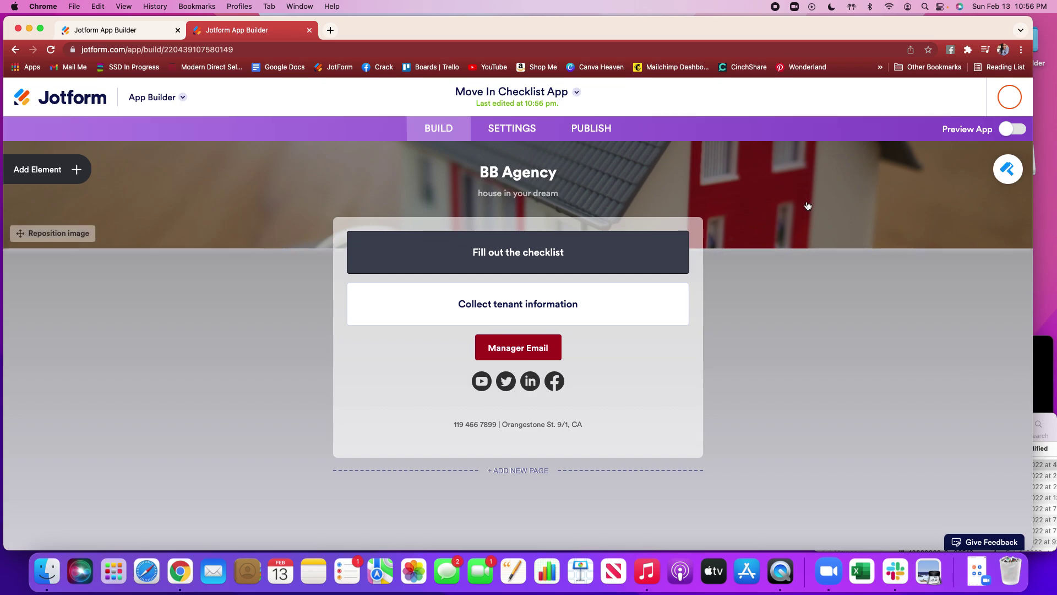
left_click(1008, 171)
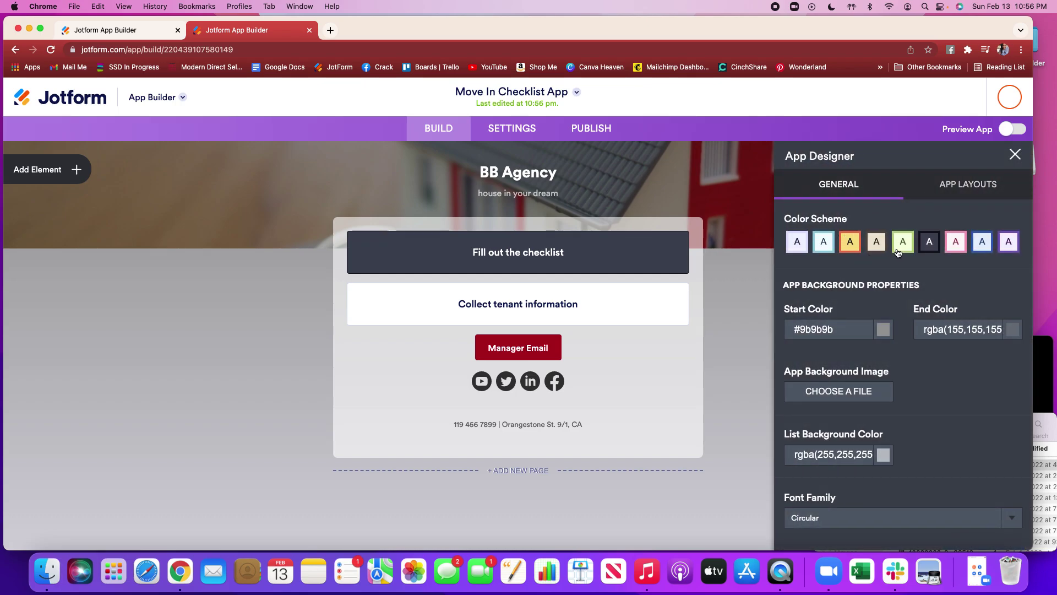
left_click(957, 246)
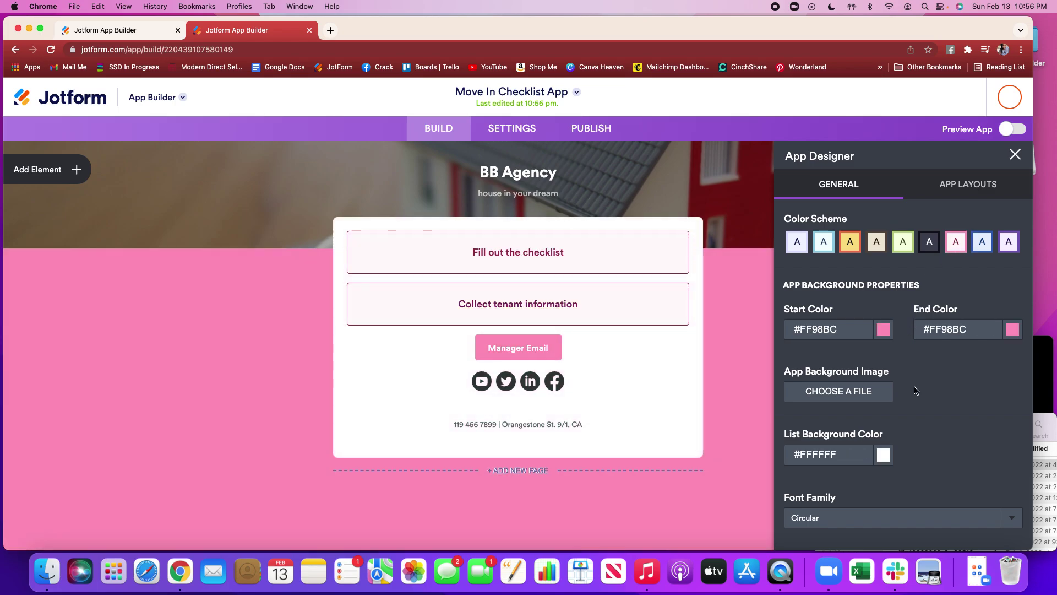
- Set the app background image to the Scentsy Star Director banner from the previously uploaded images
left_click(856, 392)
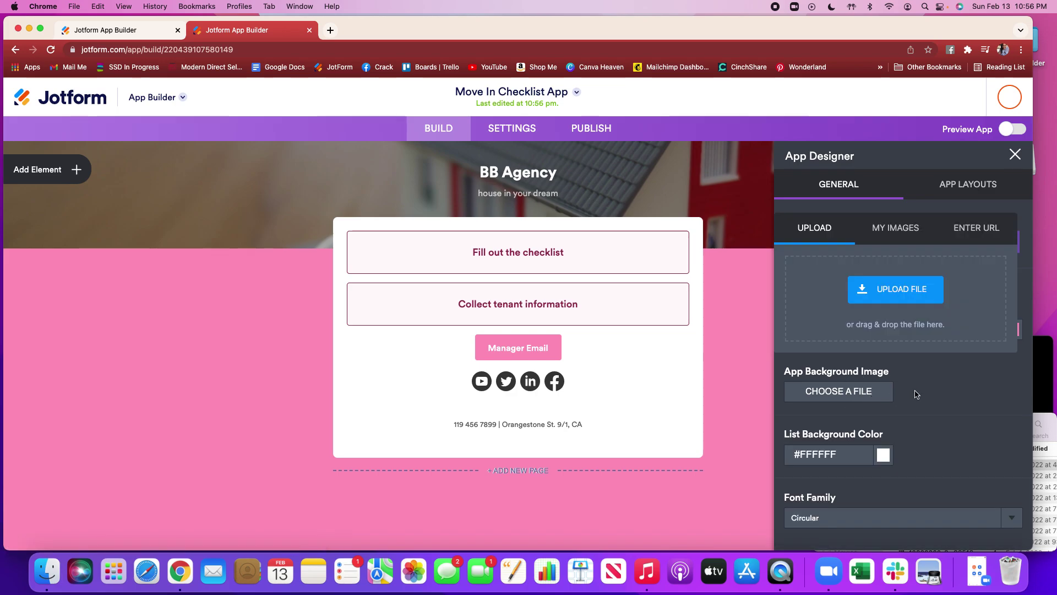
left_click(893, 226)
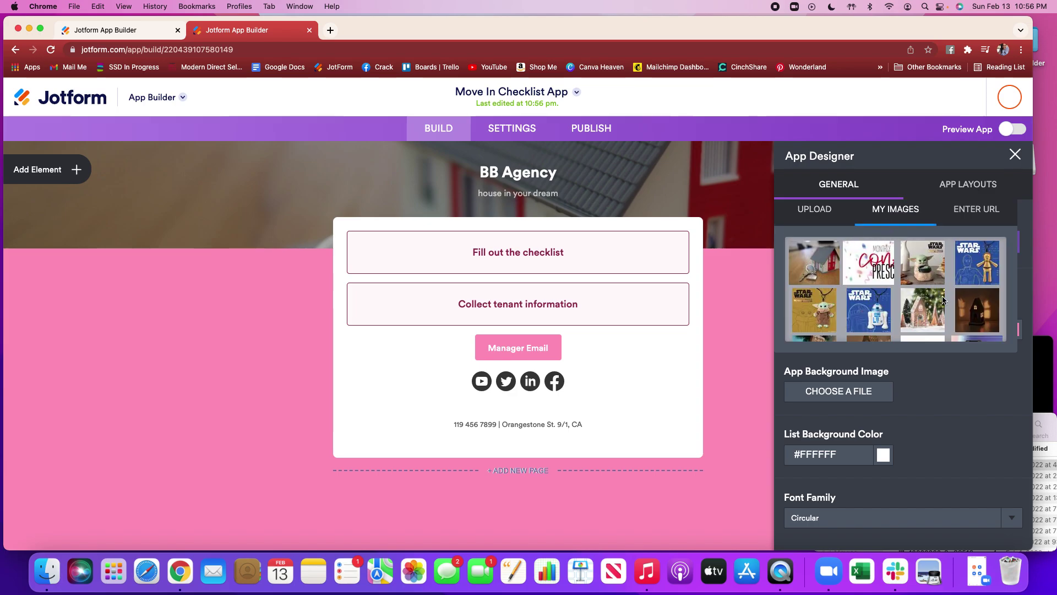
scroll(942, 299, "down", 5)
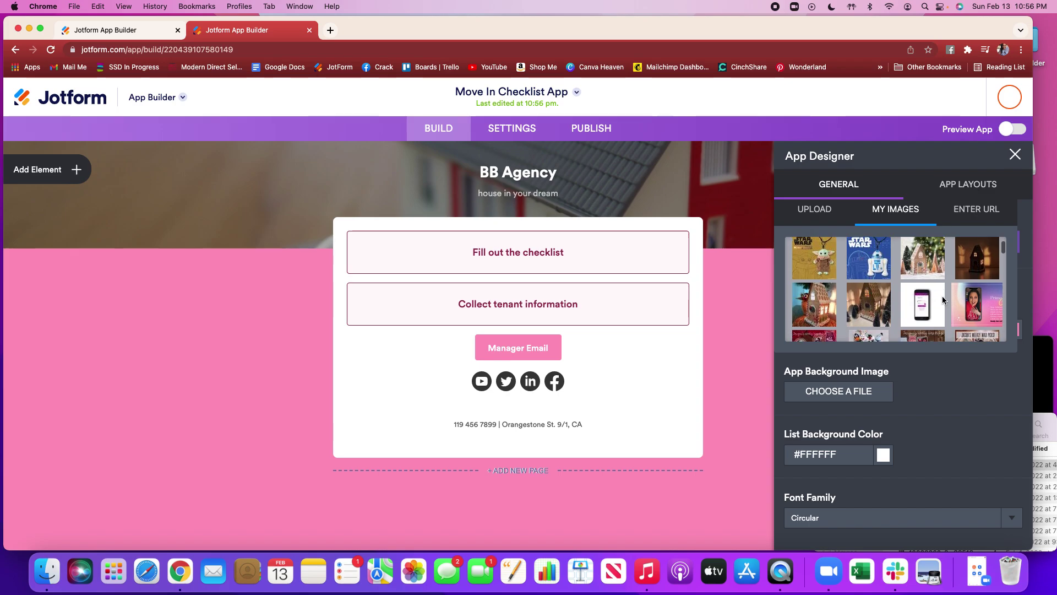
scroll(943, 299, "down", 3)
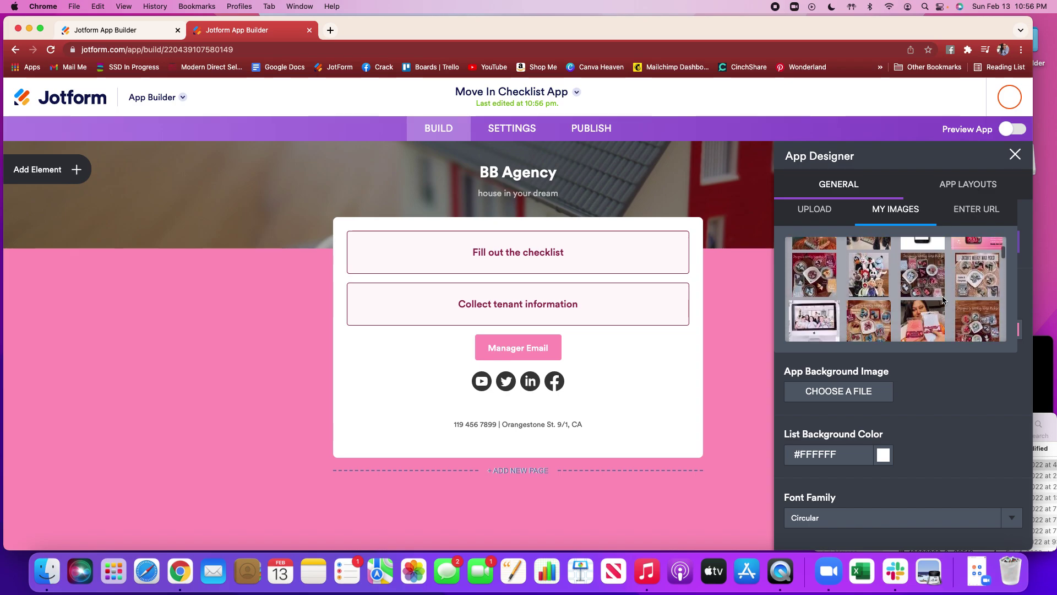
scroll(943, 298, "down", 2)
scroll(943, 299, "down", 5)
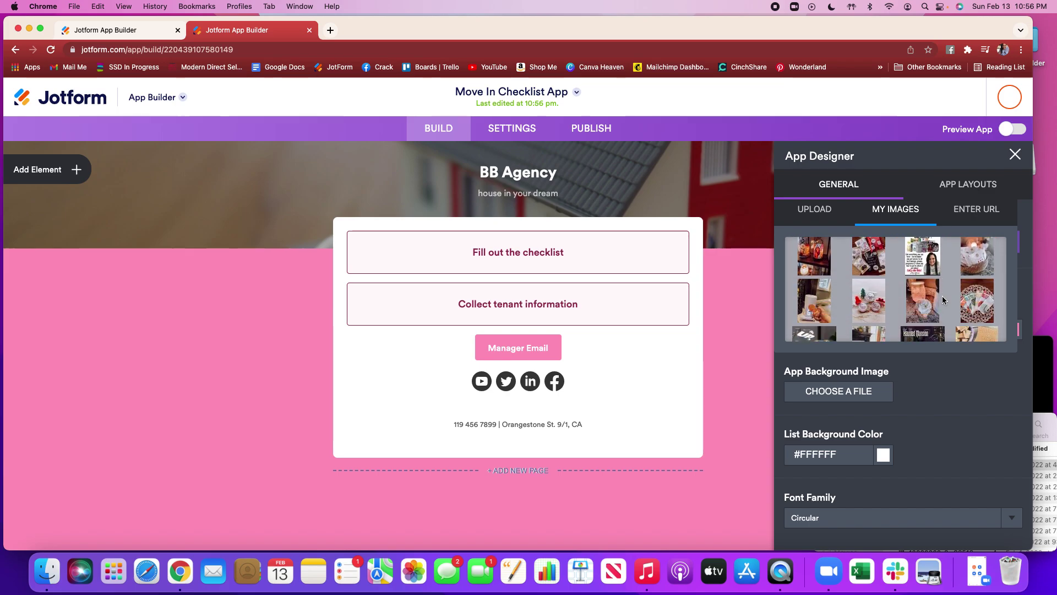
scroll(942, 299, "down", 5)
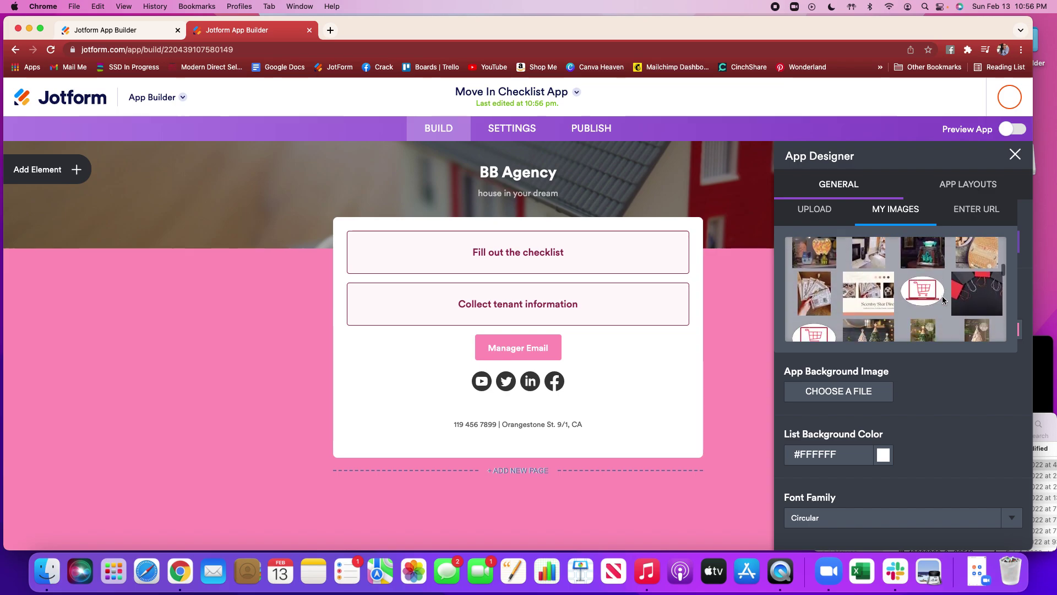
scroll(943, 299, "up", 3)
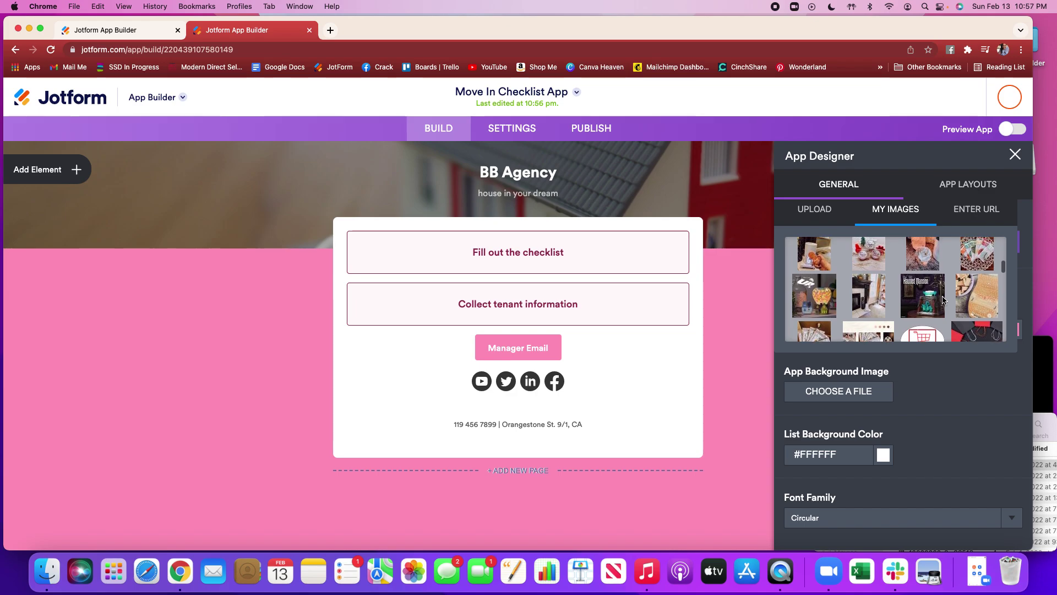
scroll(942, 299, "down", 4)
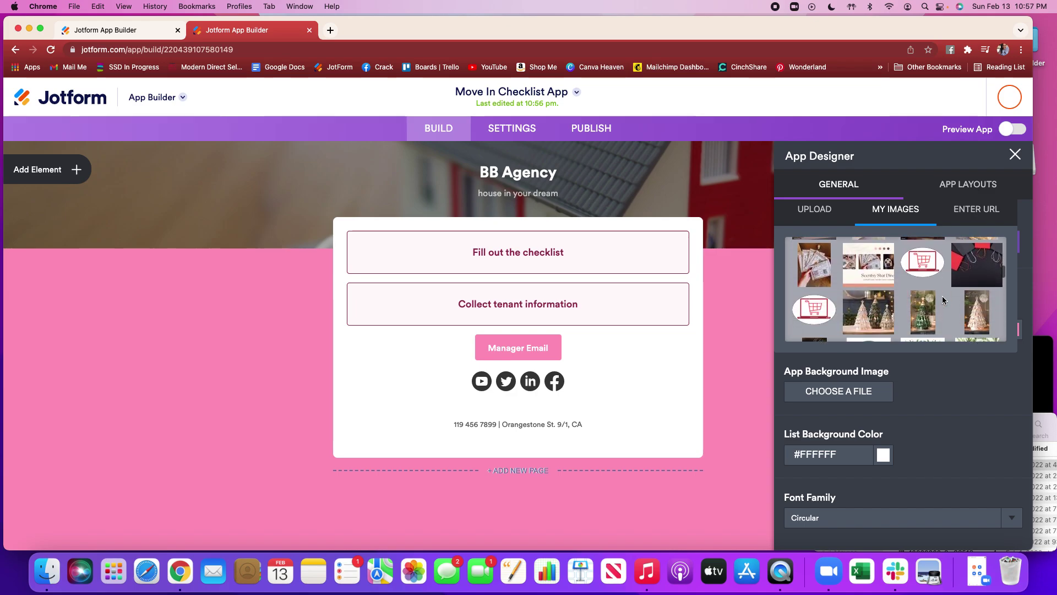
scroll(943, 299, "down", 5)
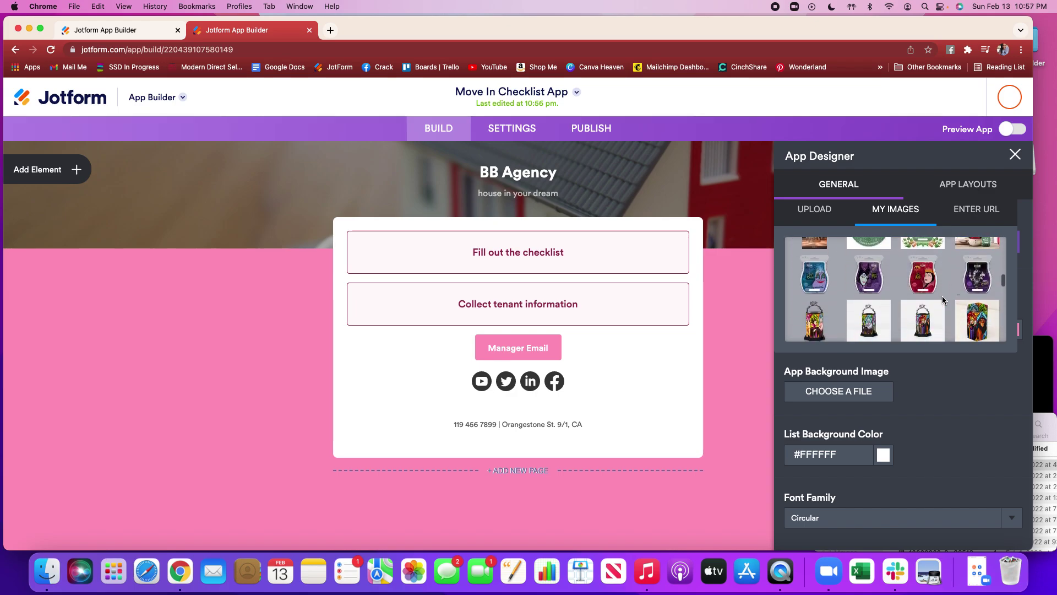
scroll(943, 299, "down", 2)
scroll(942, 299, "down", 5)
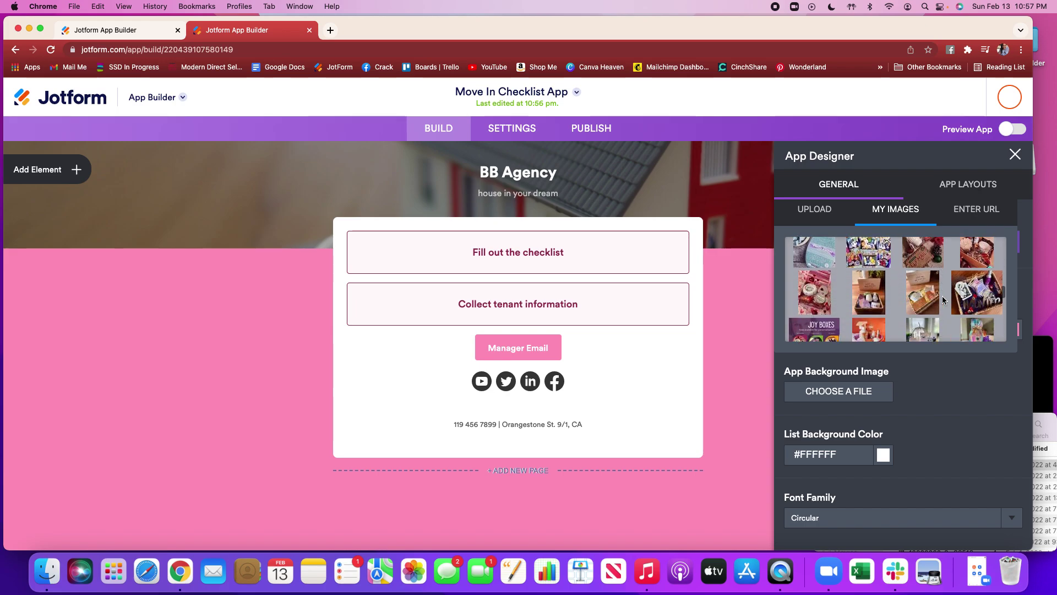
scroll(943, 299, "down", 8)
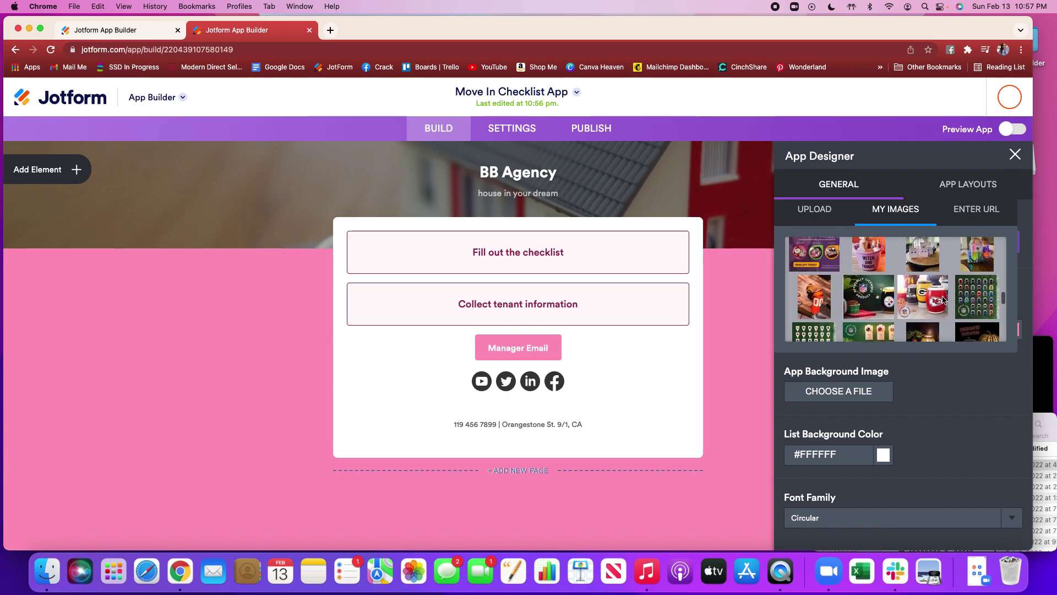
scroll(942, 299, "down", 8)
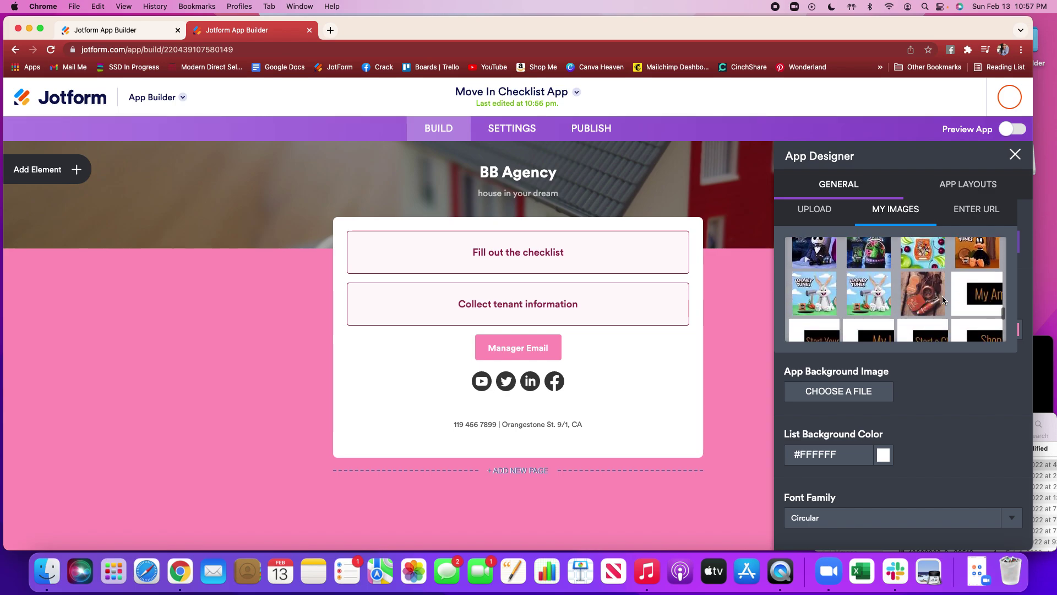
scroll(942, 299, "down", 8)
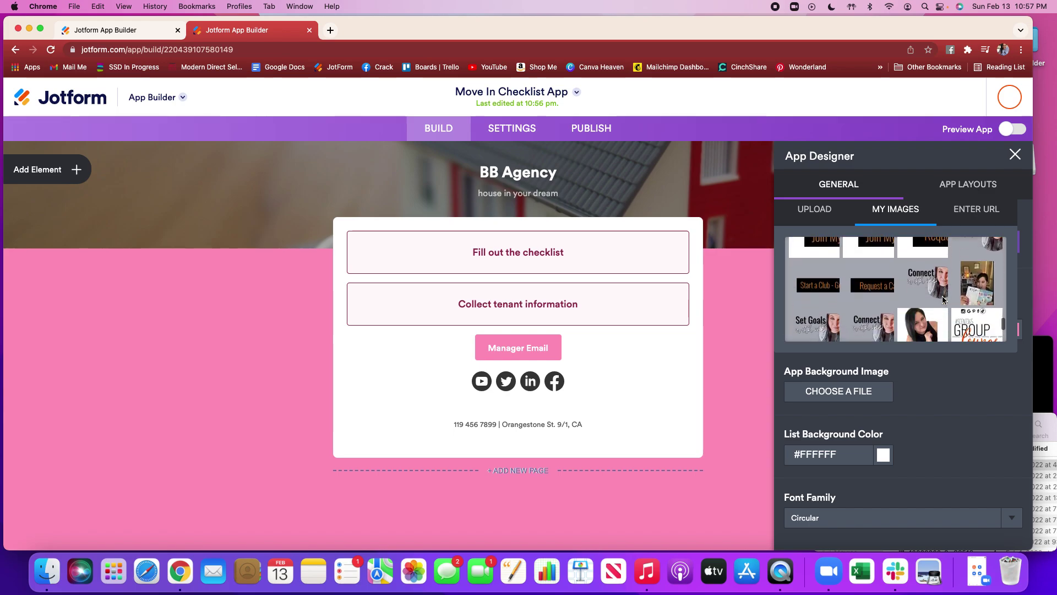
scroll(943, 299, "down", 2)
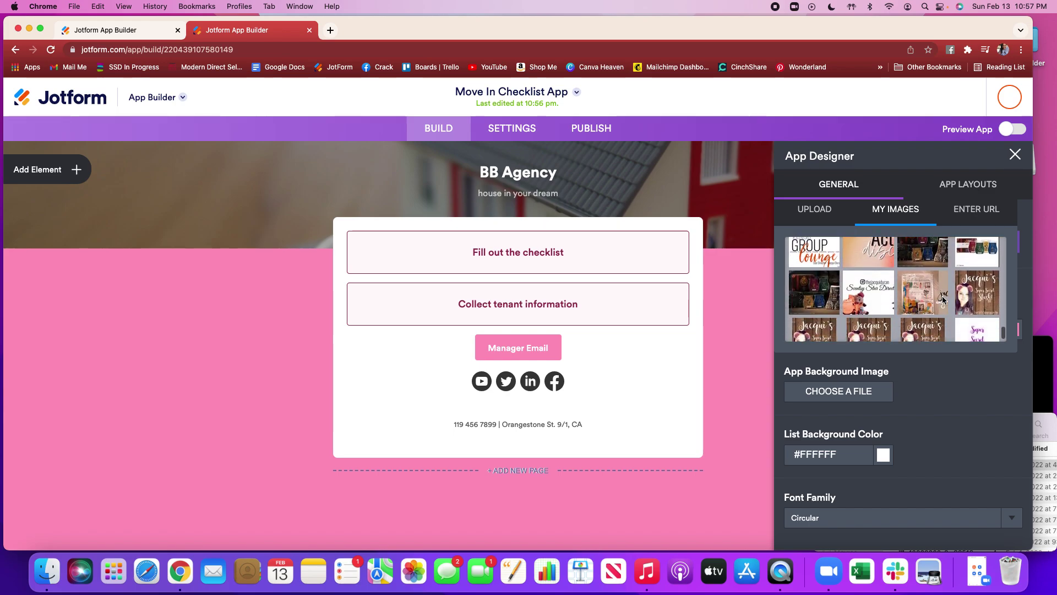
scroll(942, 299, "down", 10)
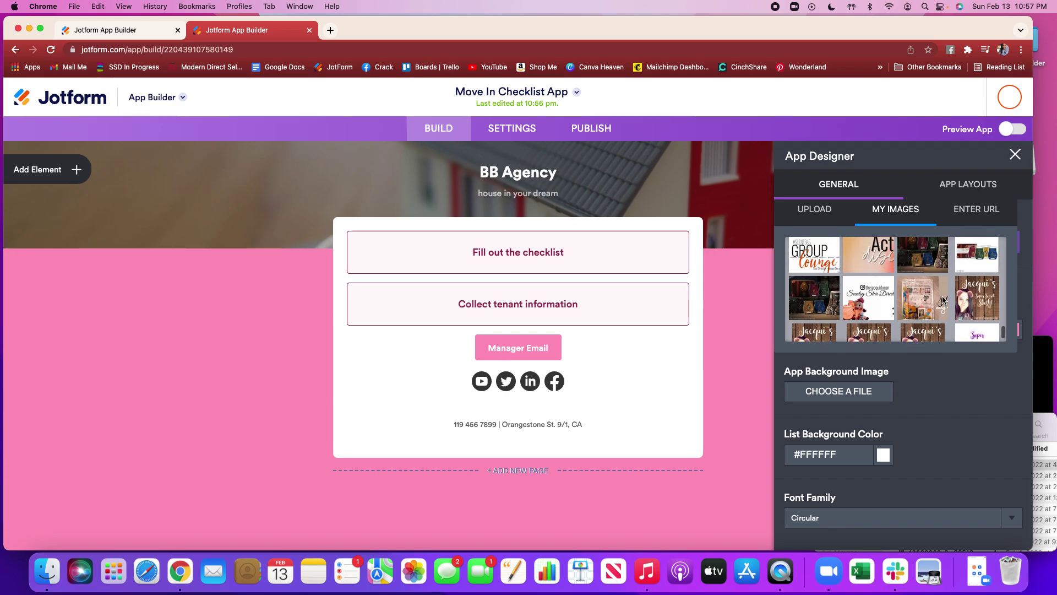
scroll(942, 299, "up", 3)
scroll(943, 296, "up", 5)
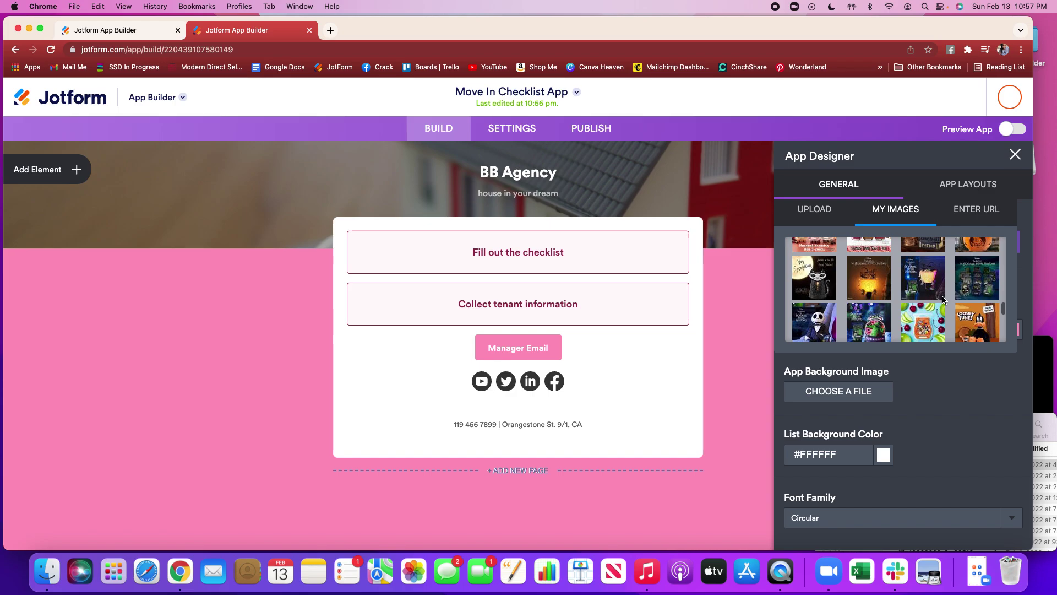
scroll(943, 296, "up", 5)
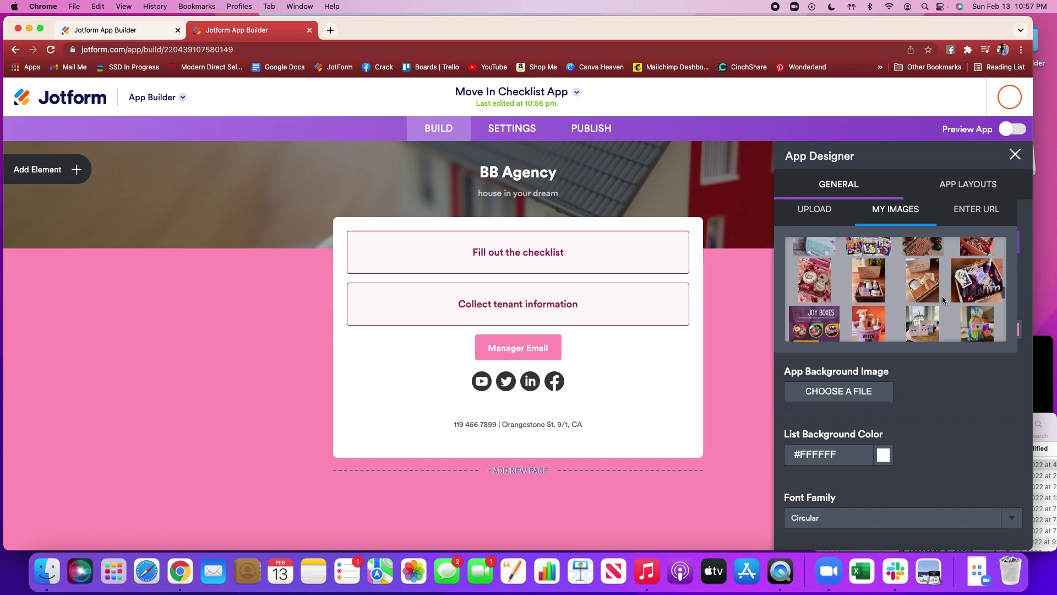
scroll(942, 299, "up", 8)
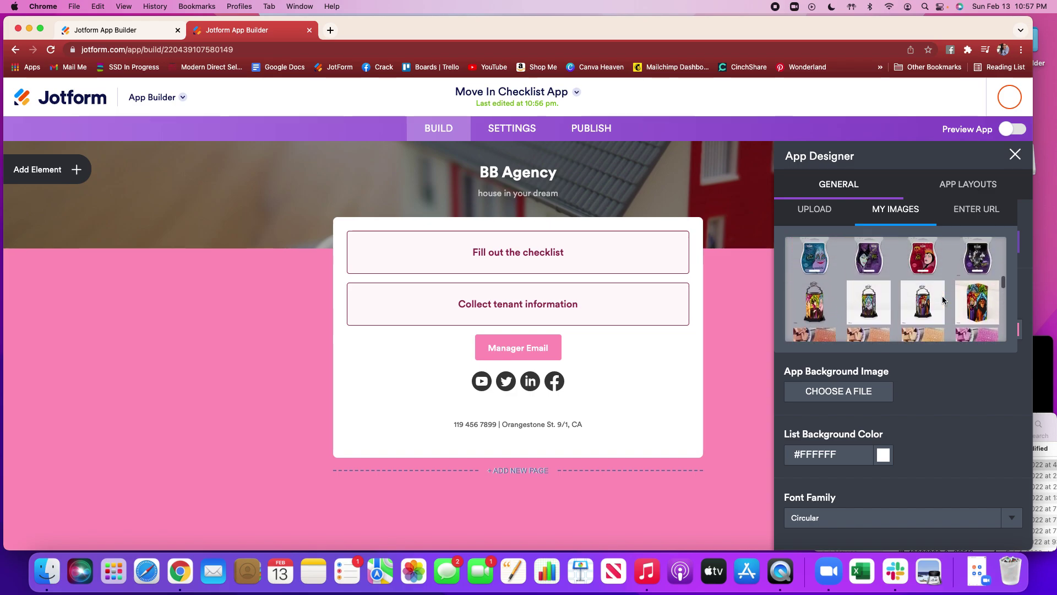
scroll(943, 295, "up", 2)
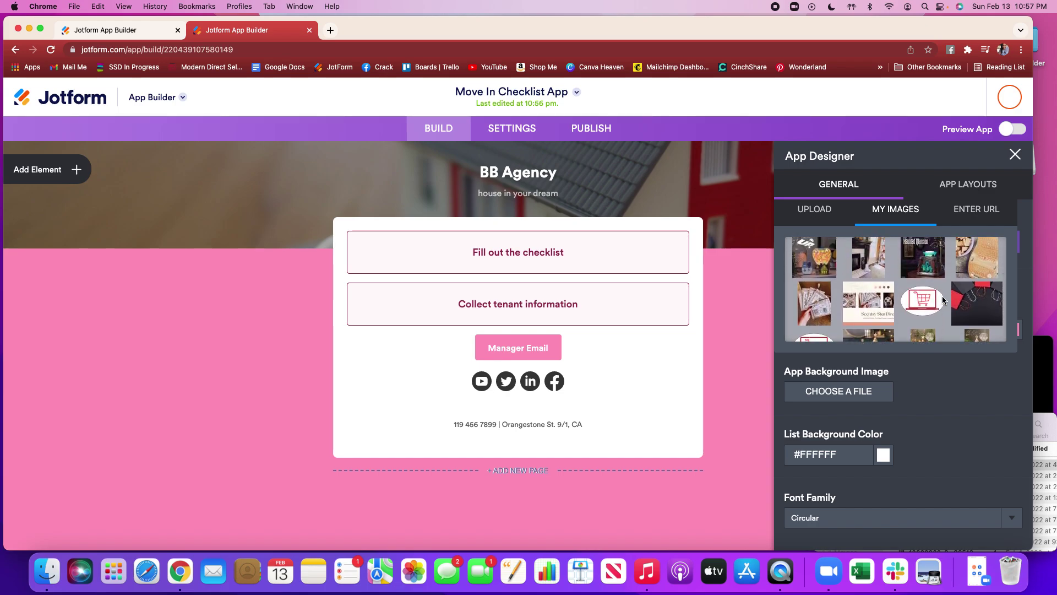
scroll(942, 295, "up", 2)
scroll(943, 299, "up", 5)
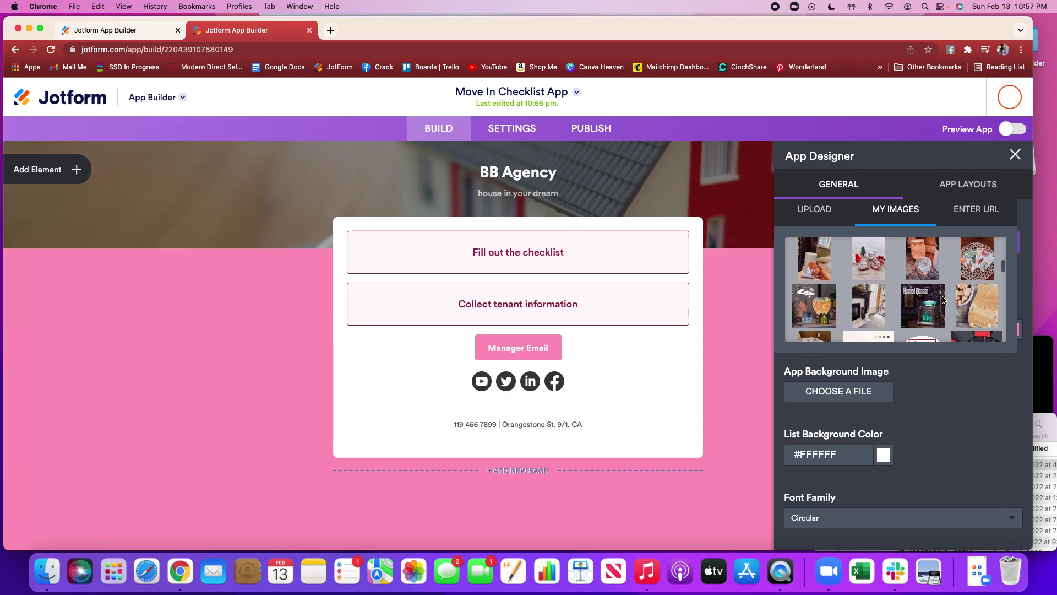
scroll(942, 295, "down", 3)
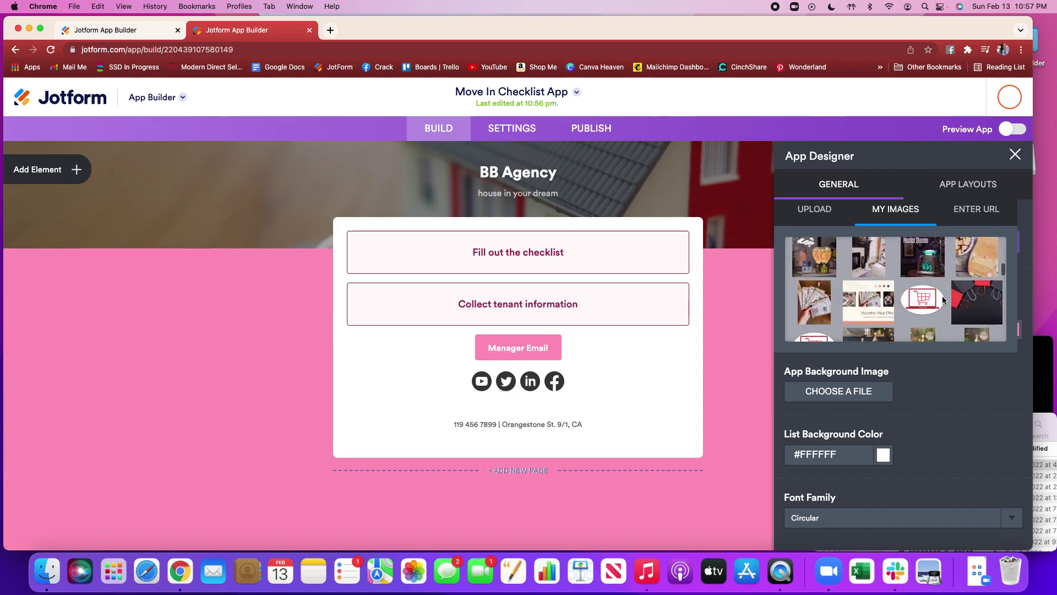
left_click(868, 302)
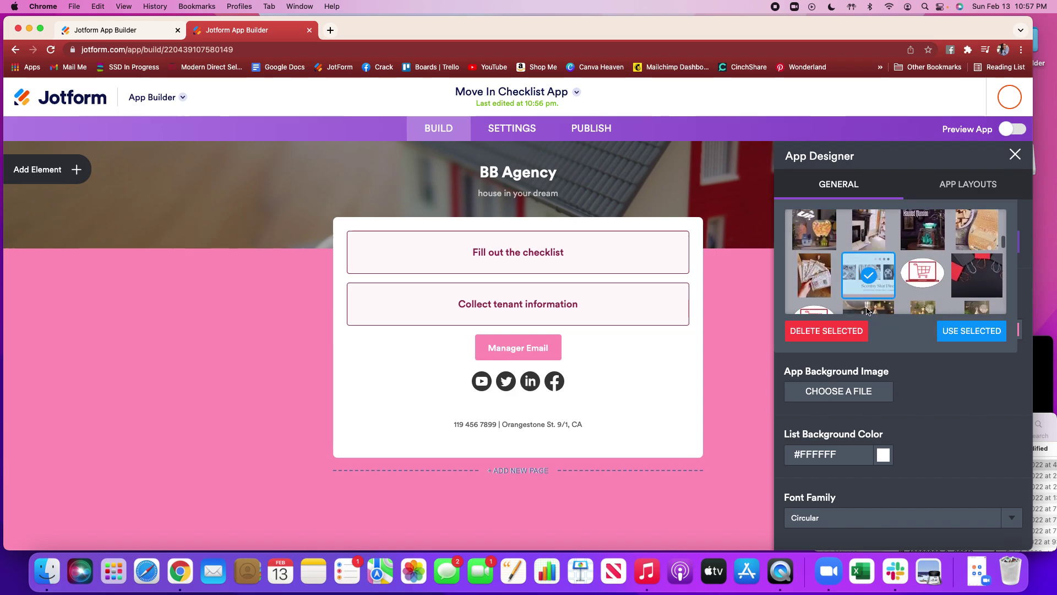
left_click(968, 331)
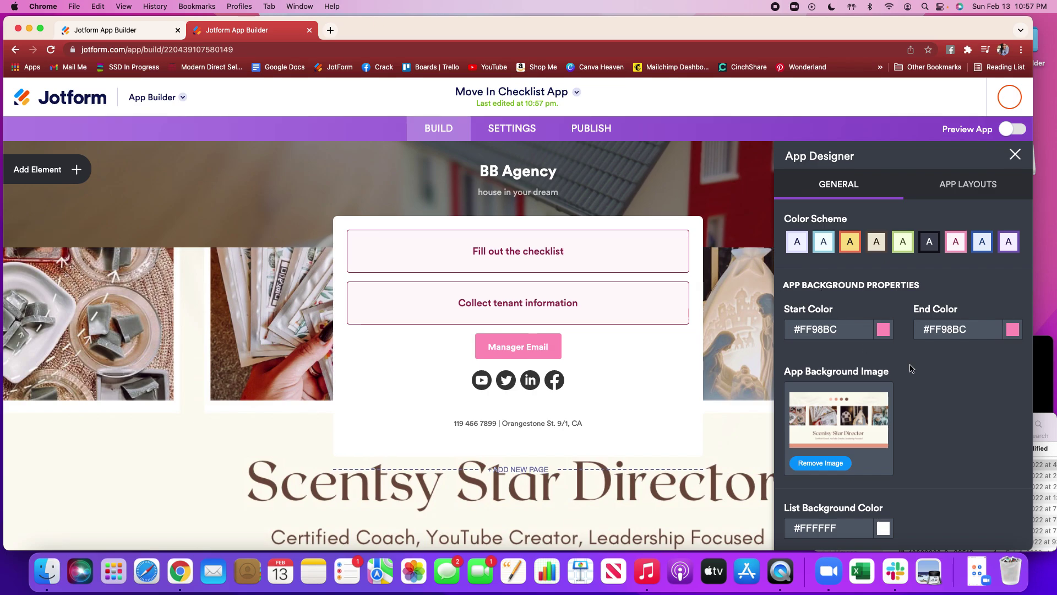
- Hide the app header that holds the BB Agency title and description
scroll(910, 368, "down", 2)
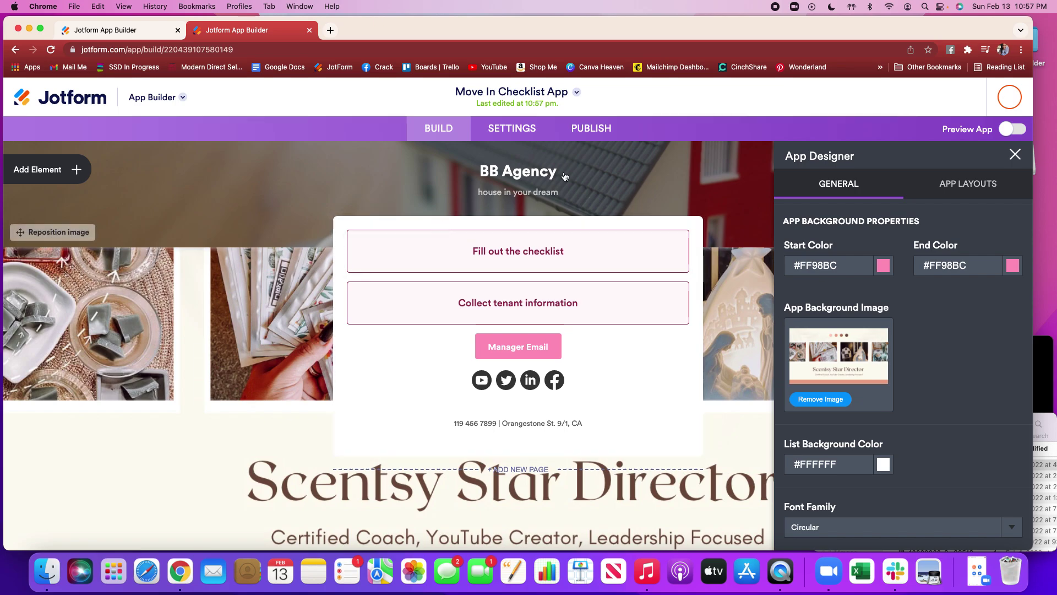
left_click(670, 172)
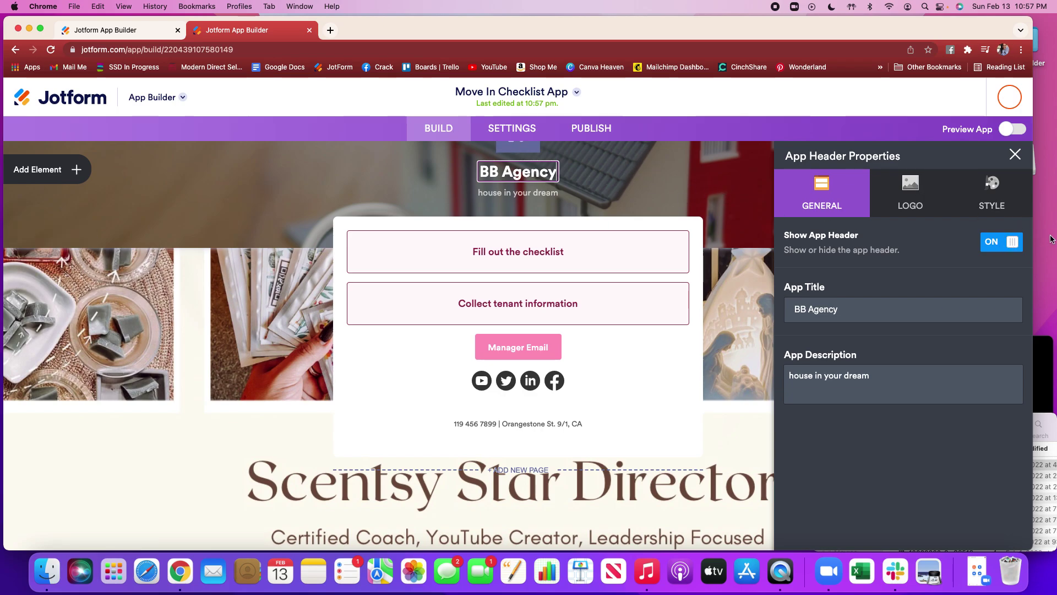
left_click(1016, 242)
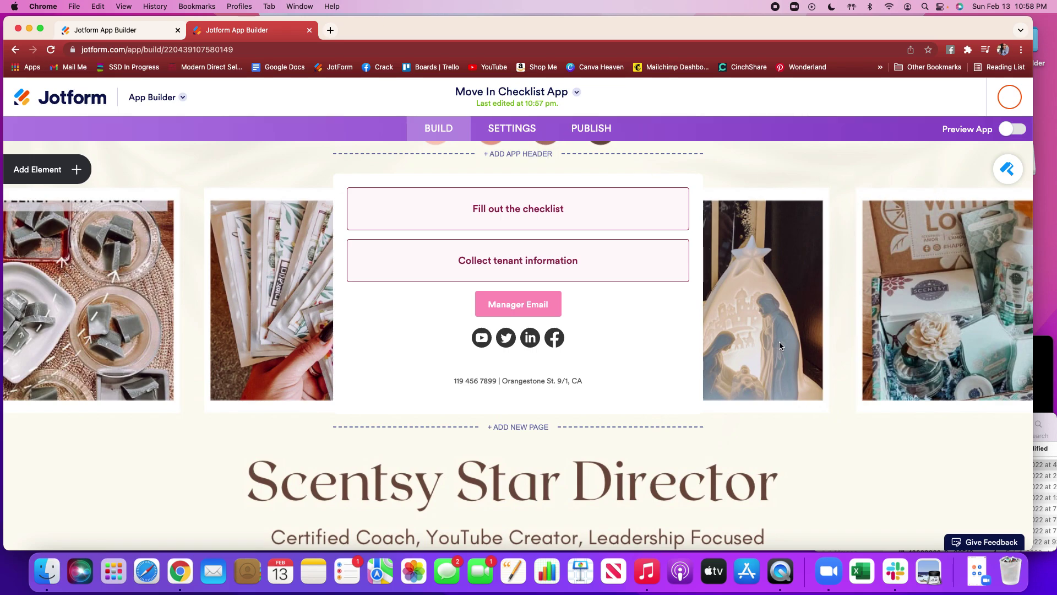
- Review the app designer's general background settings and look through all the available app layouts
left_click(1008, 169)
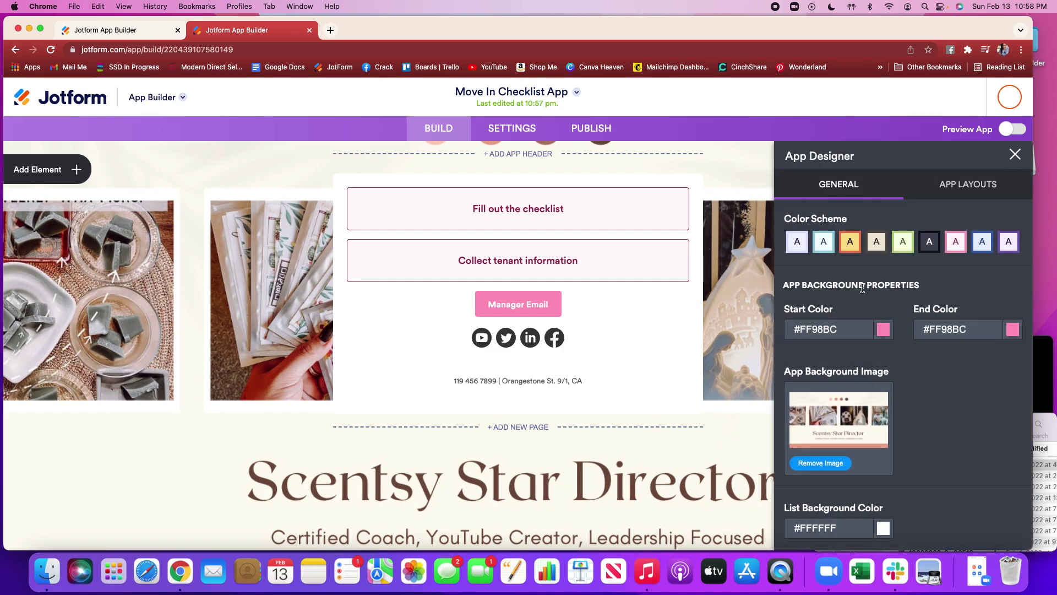
scroll(908, 347, "down", 2)
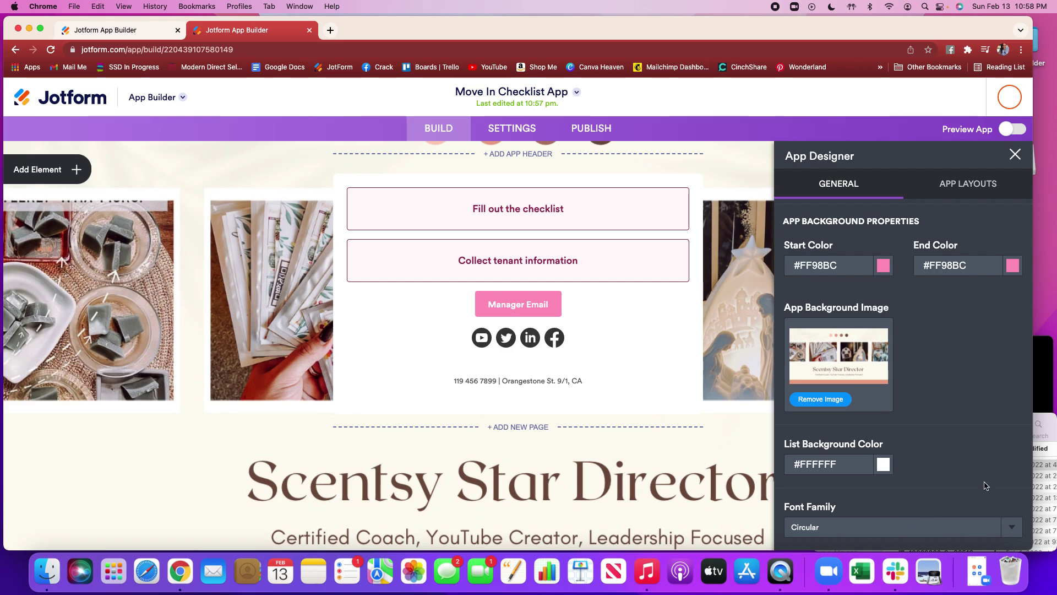
left_click(968, 186)
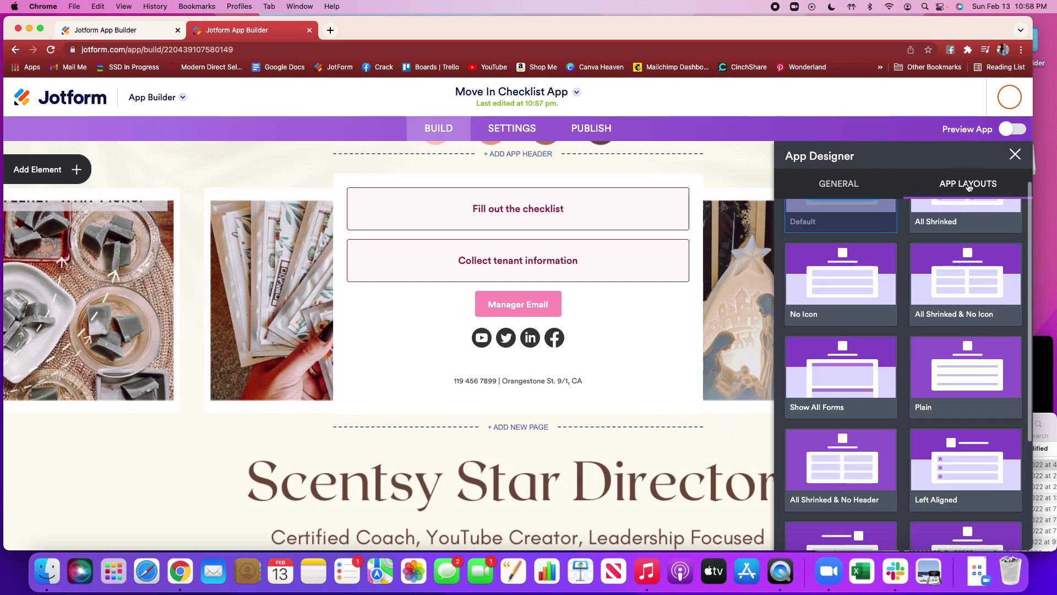
mouse_move(921, 314)
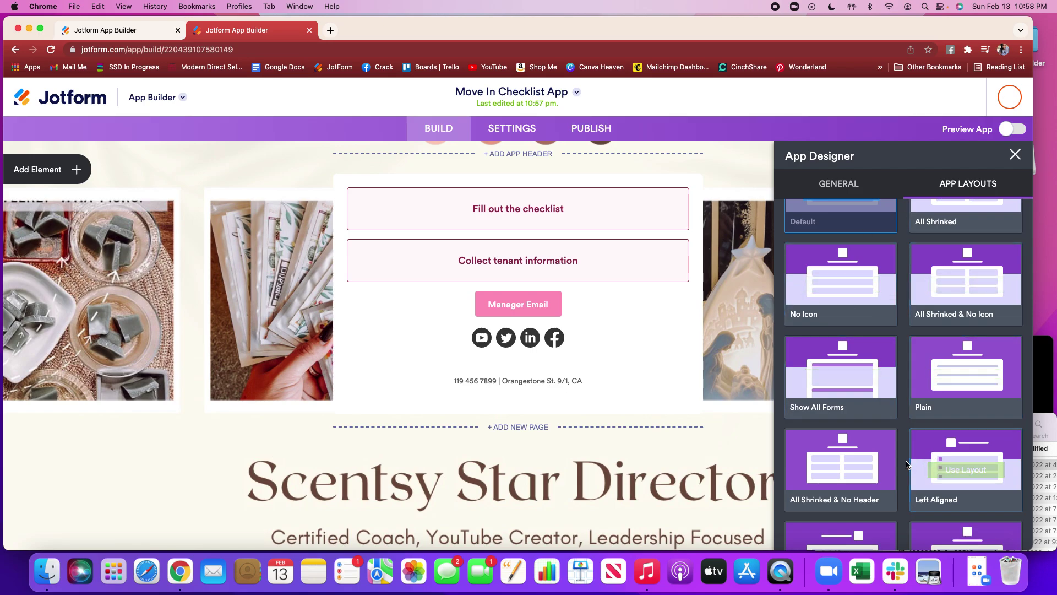
scroll(907, 464, "down", 5)
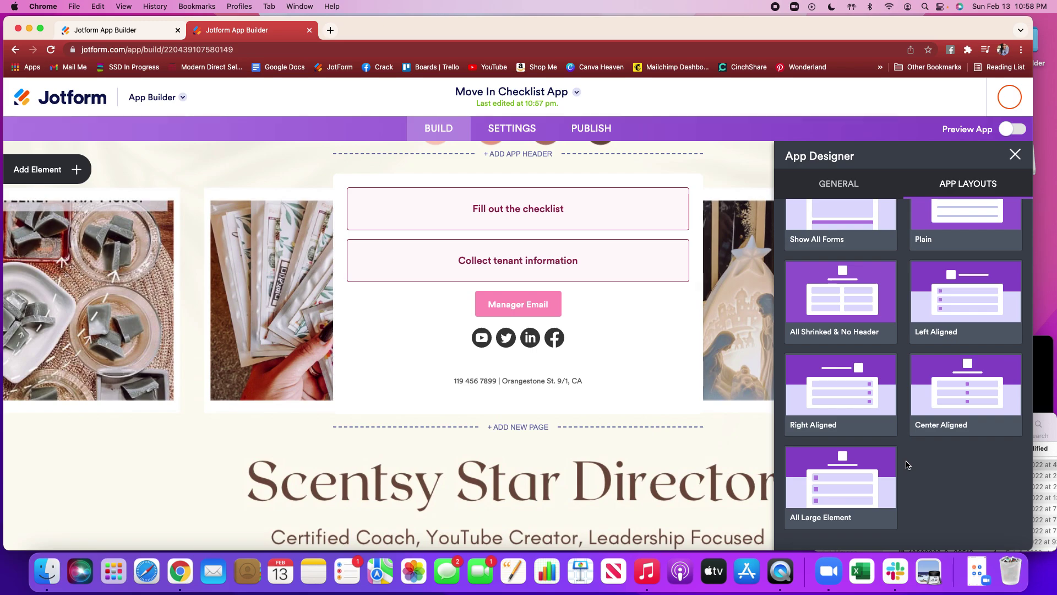
scroll(907, 464, "up", 6)
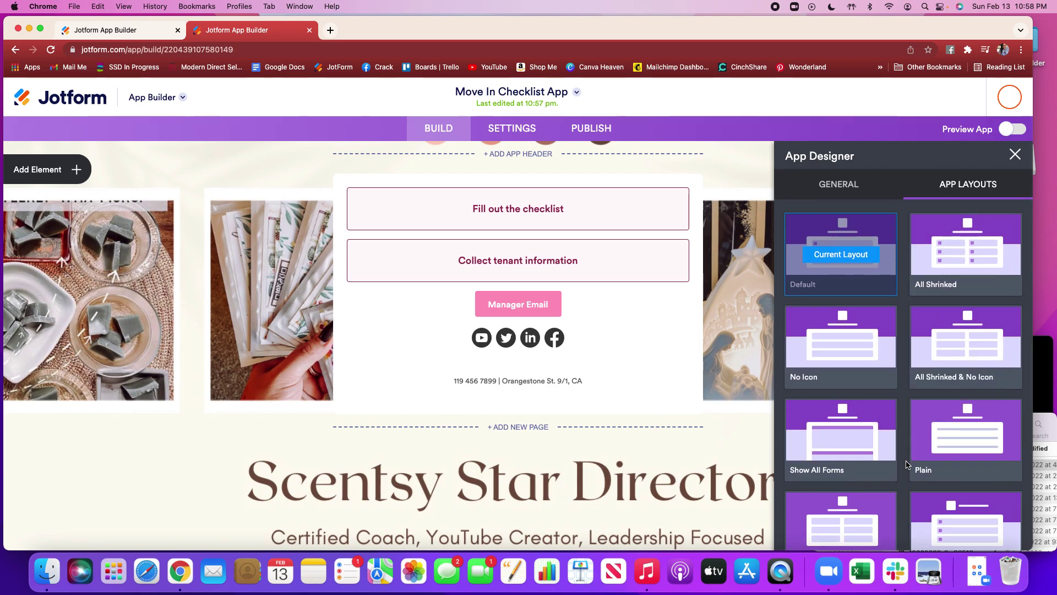
- Apply the Left Aligned layout to the app and close the app designer
mouse_move(826, 361)
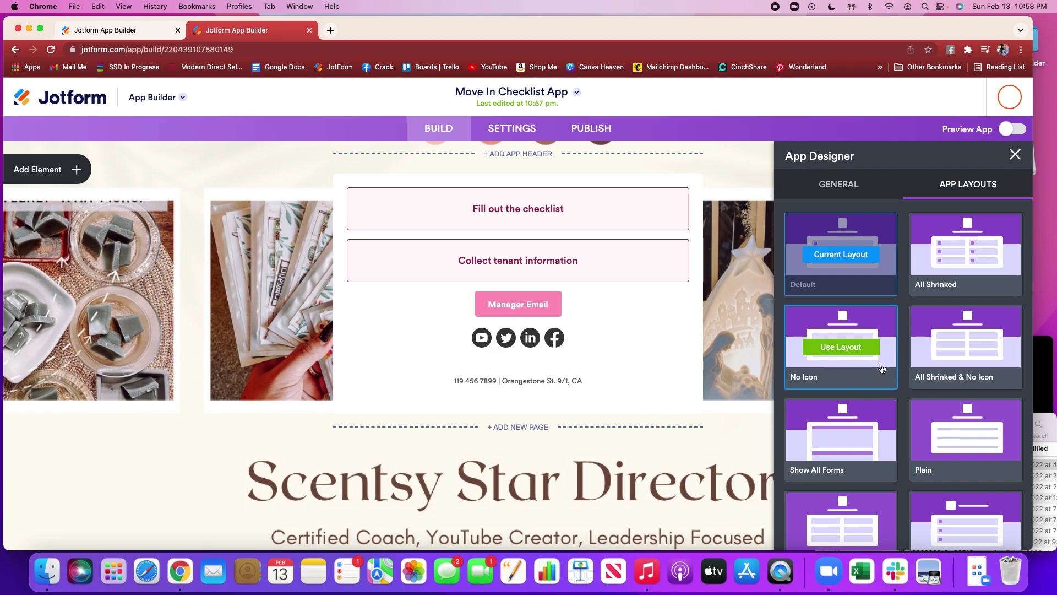
scroll(881, 369, "down", 4)
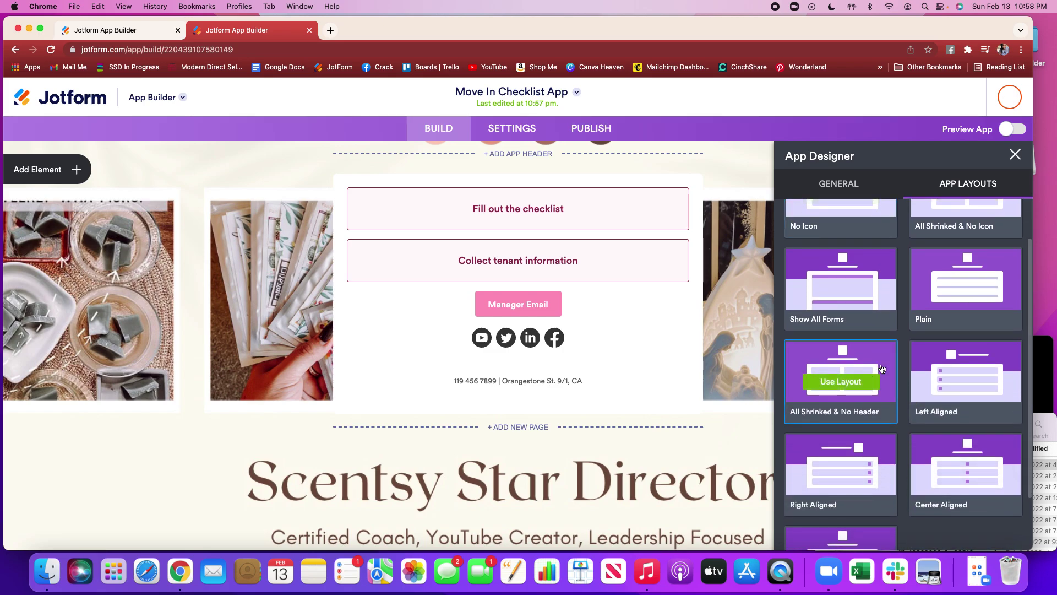
scroll(881, 368, "down", 2)
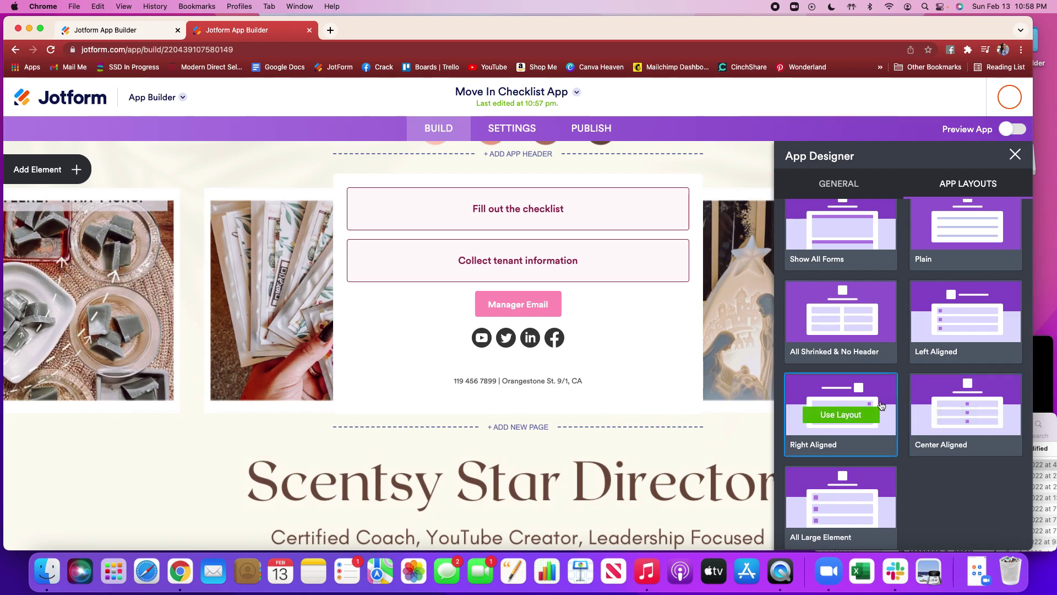
left_click(967, 322)
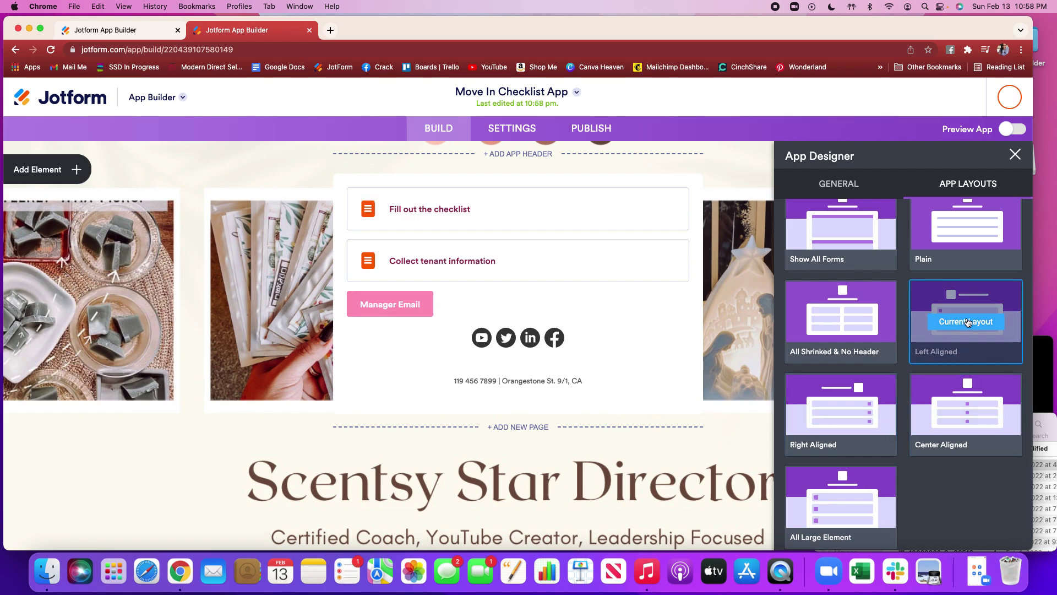
left_click(854, 185)
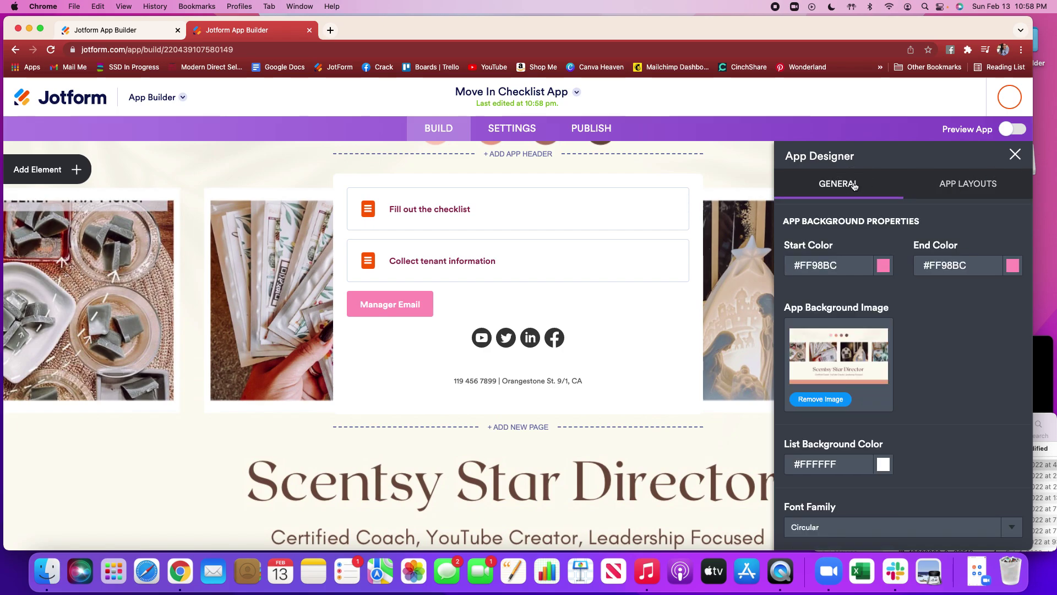
left_click(1014, 155)
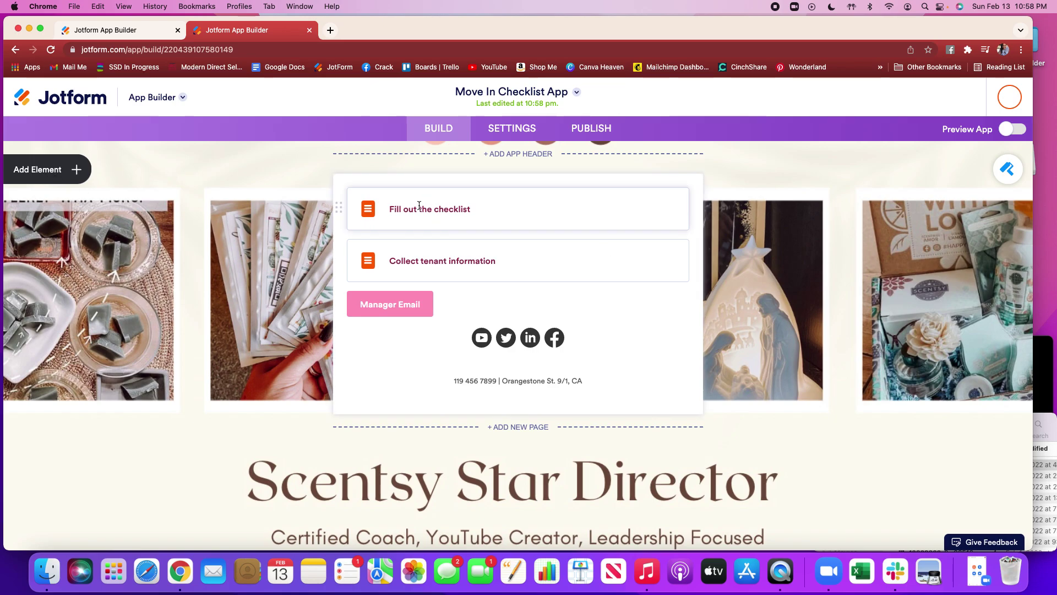
- Clear the form label of the "Fill out the checklist" element and close its properties
left_click(437, 207)
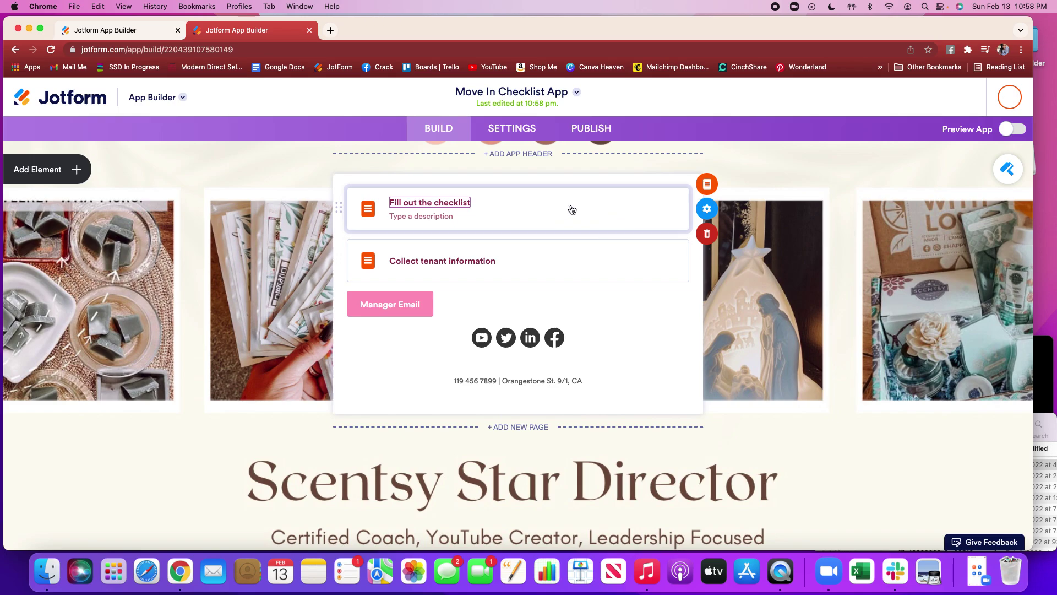
left_click(706, 211)
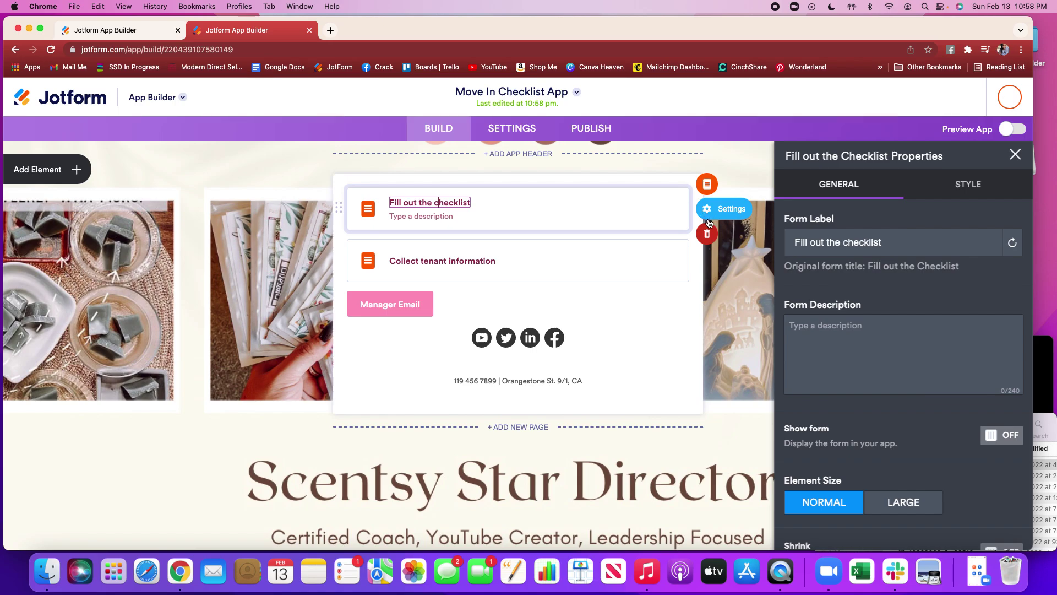
left_click_drag(885, 243, 778, 245)
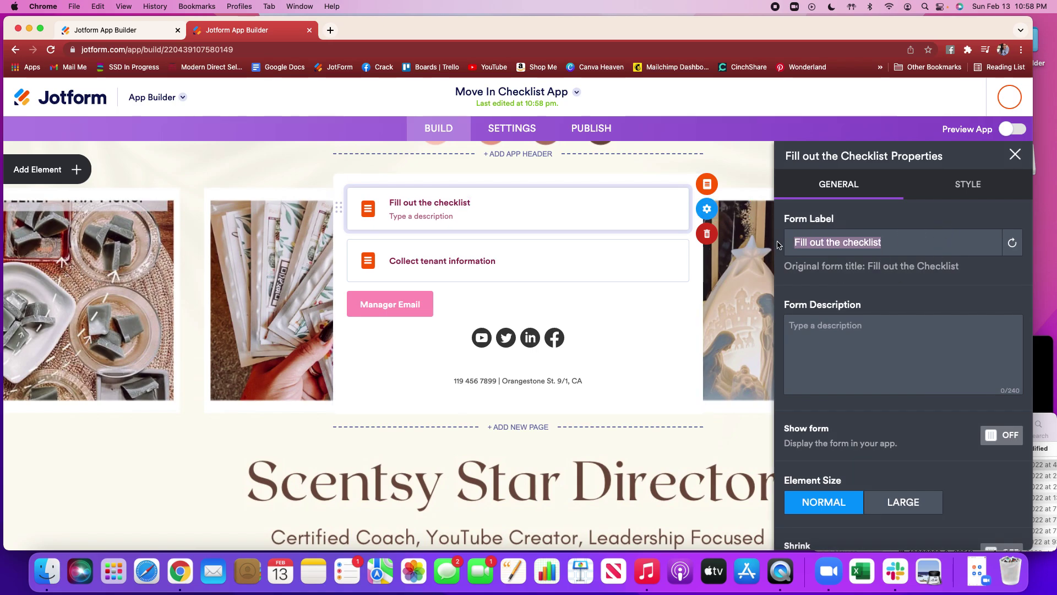
key("BackSpace")
left_click(1015, 155)
- Add a Heading element above the first form and set its text to "Welcome To Your Scentsy Business!"
left_click(76, 172)
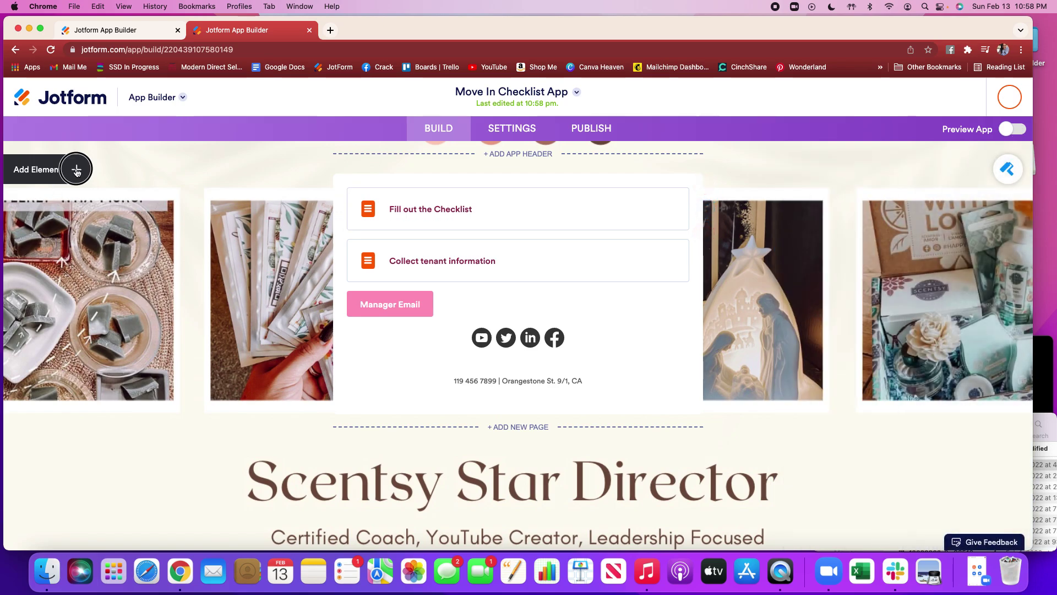
left_click_drag(91, 252, 525, 201)
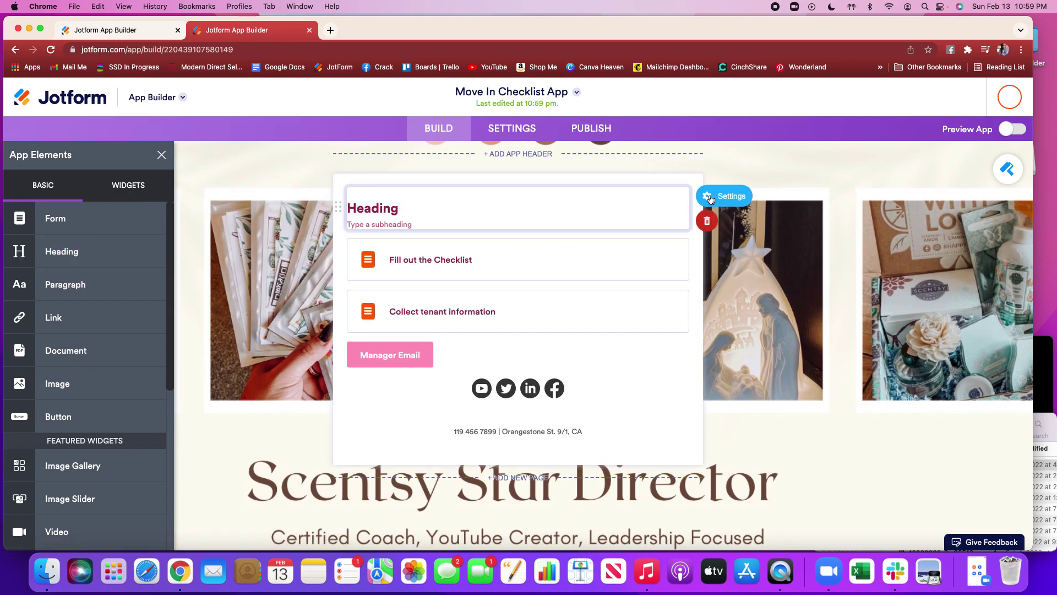
left_click(715, 196)
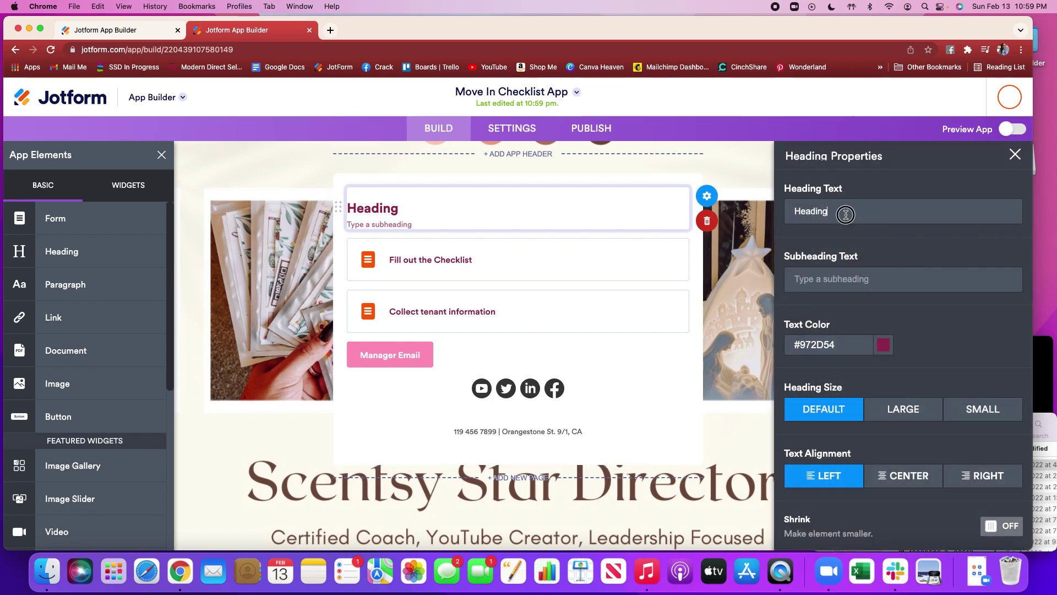
left_click_drag(837, 209, 786, 212)
type("Welcome To Your Scentsy Bsusiness!")
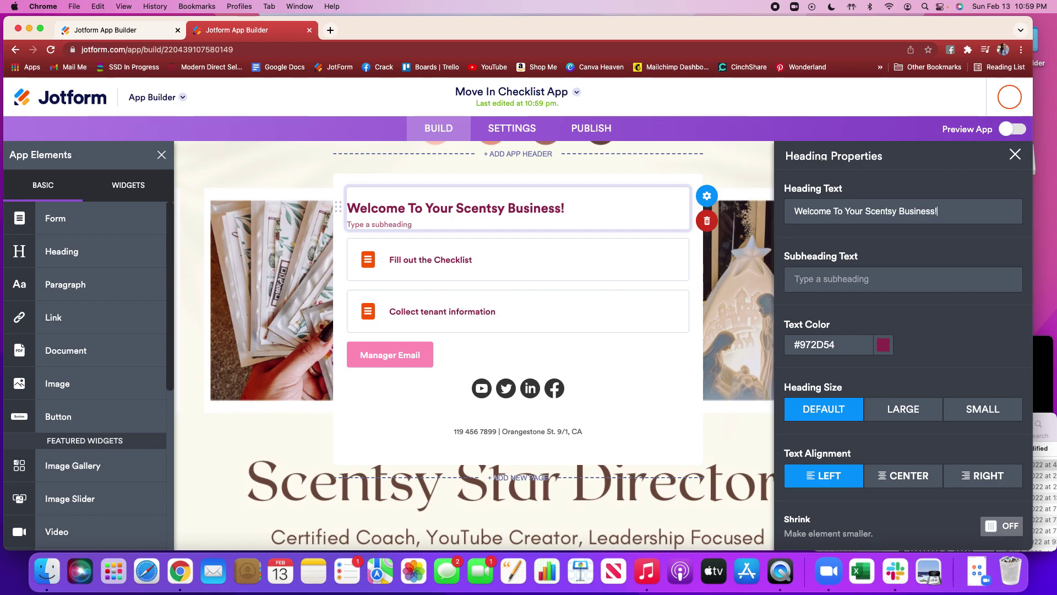
- Set the heading's subheading to "Here's an app to get you started." and center-align its text
left_click(852, 275)
type("Here's")
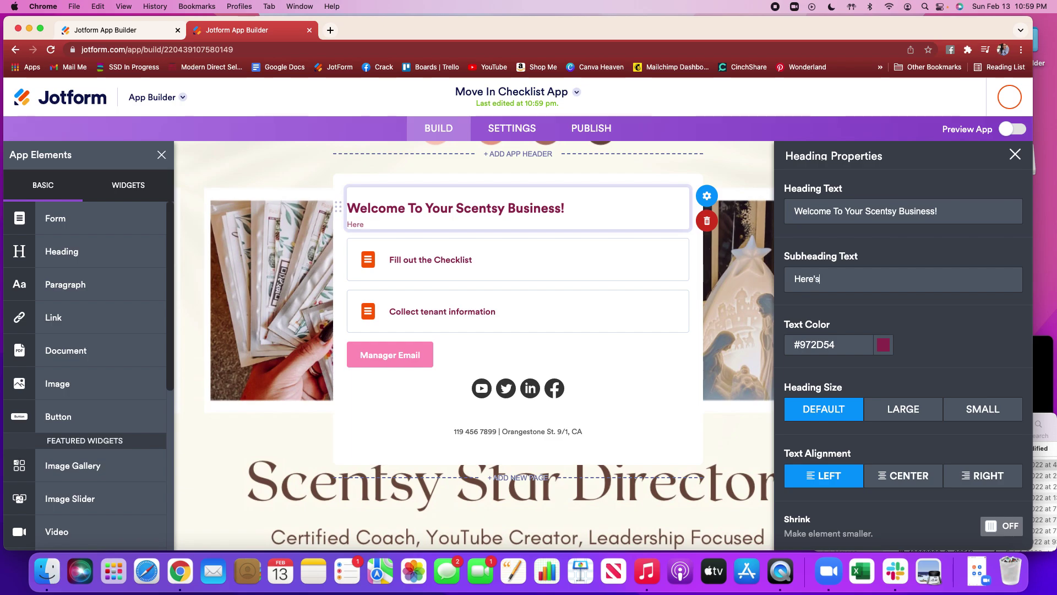
type(" an app to get you started.")
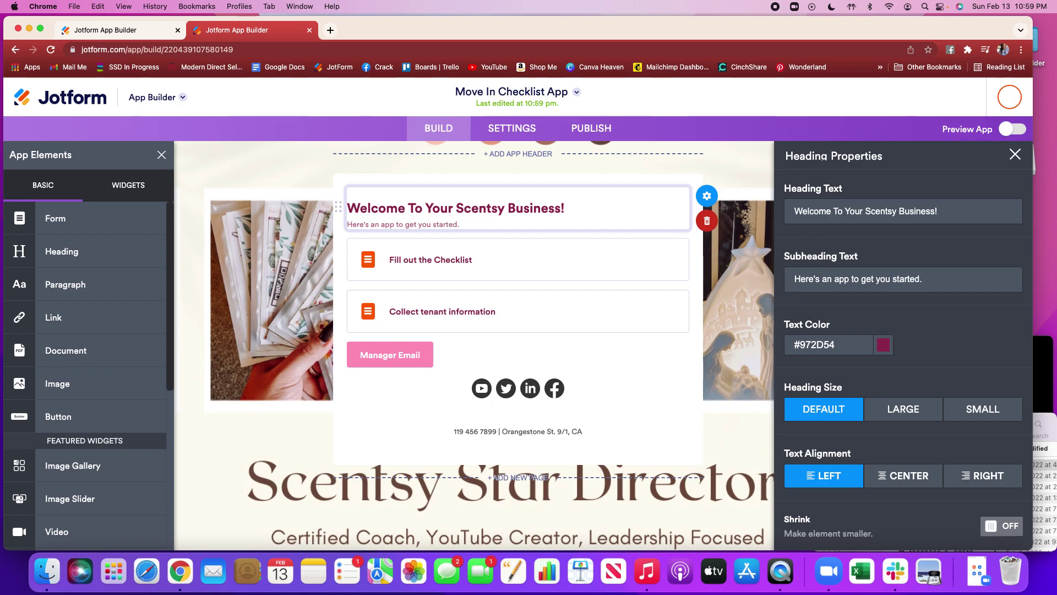
scroll(929, 371, "down", 3)
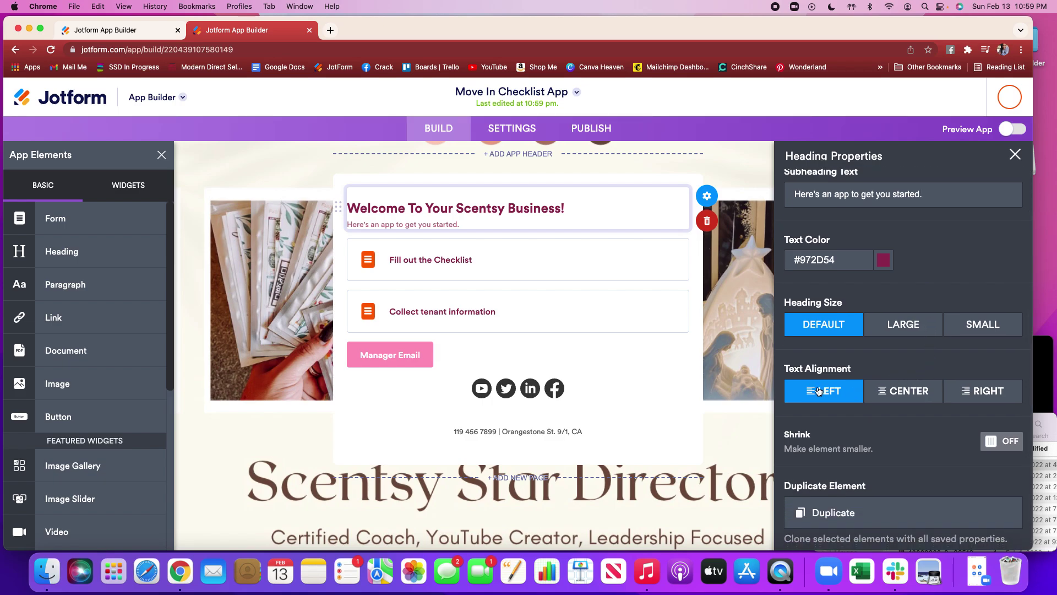
left_click(898, 394)
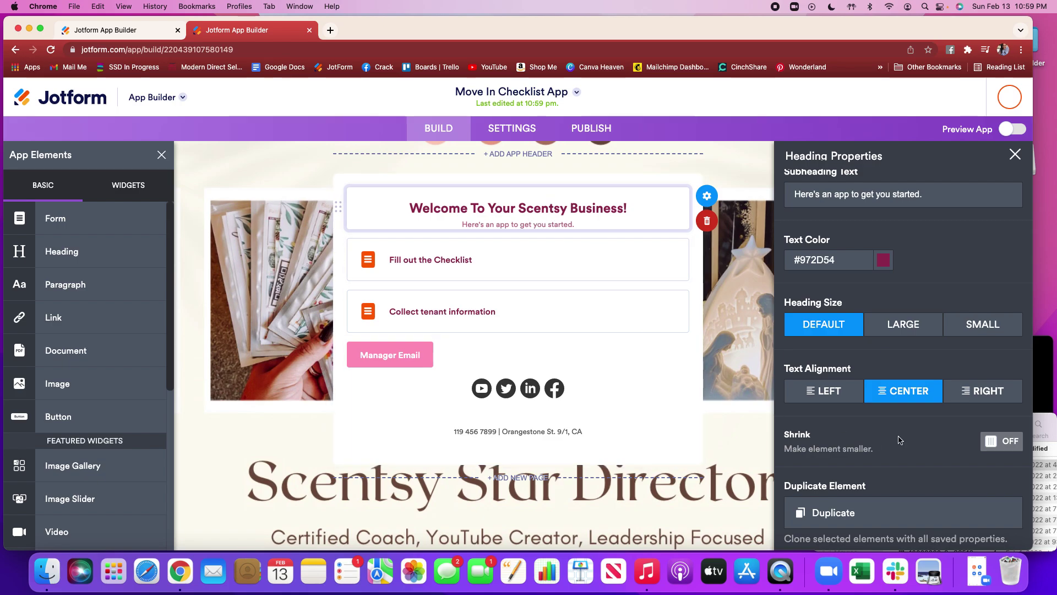
scroll(901, 439, "down", 1)
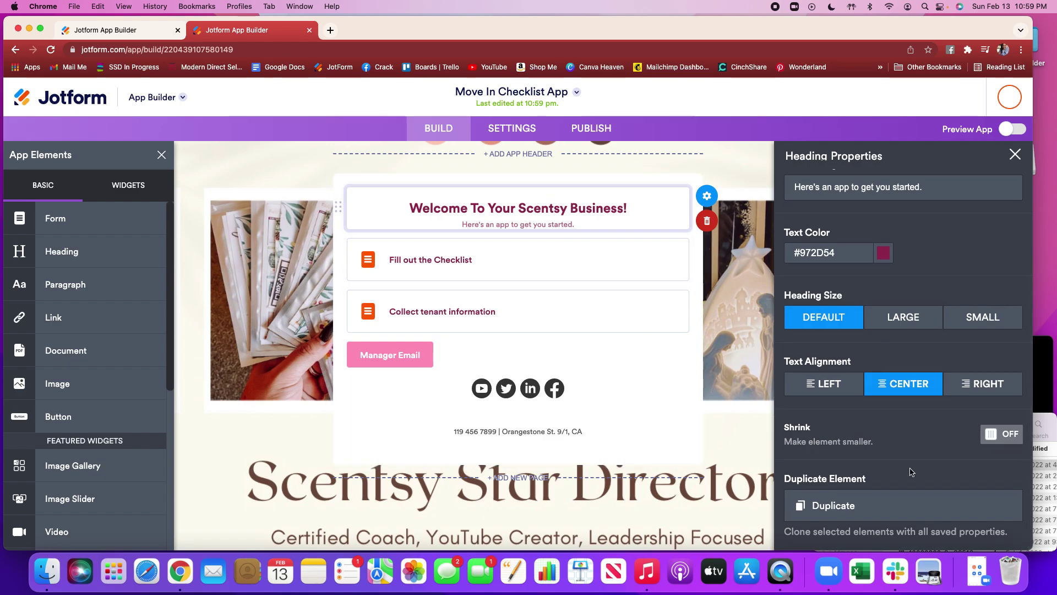
scroll(911, 472, "up", 3)
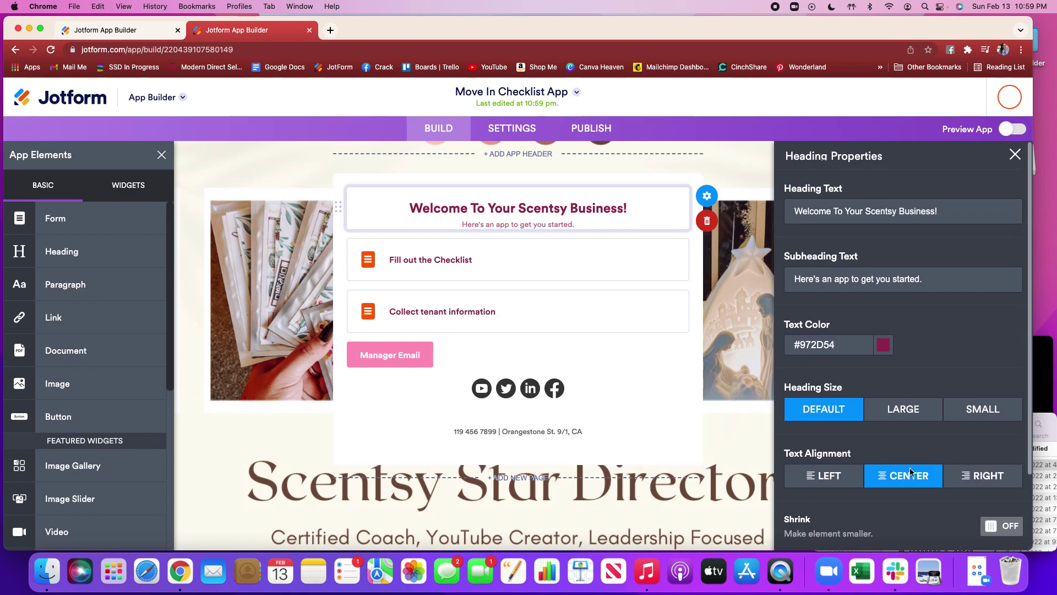
left_click(1015, 154)
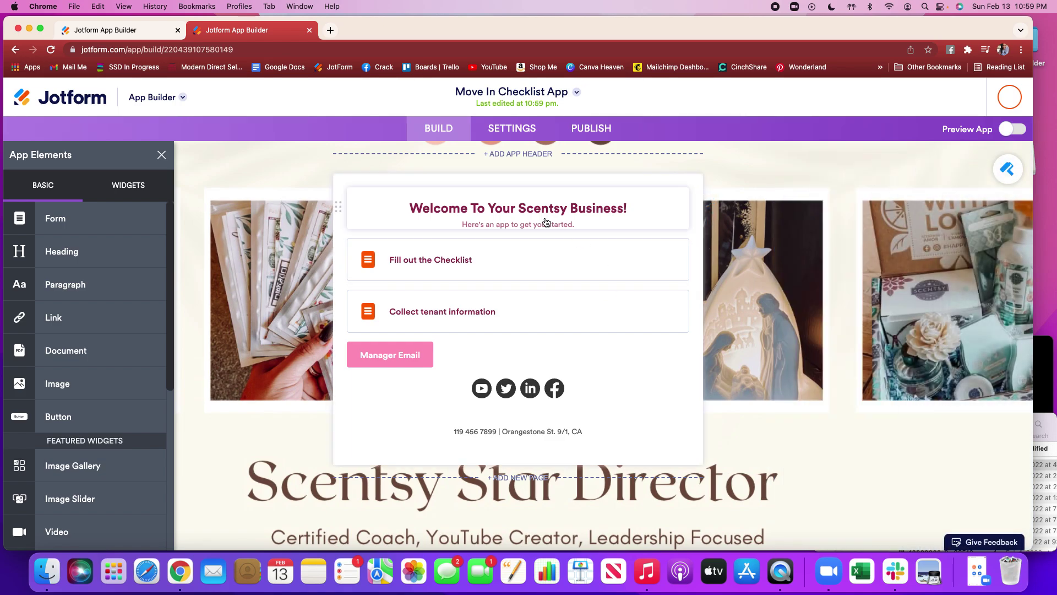
- Change the form label of the "Fill out the Checklist" element to "Log into your Workstation"
left_click(544, 268)
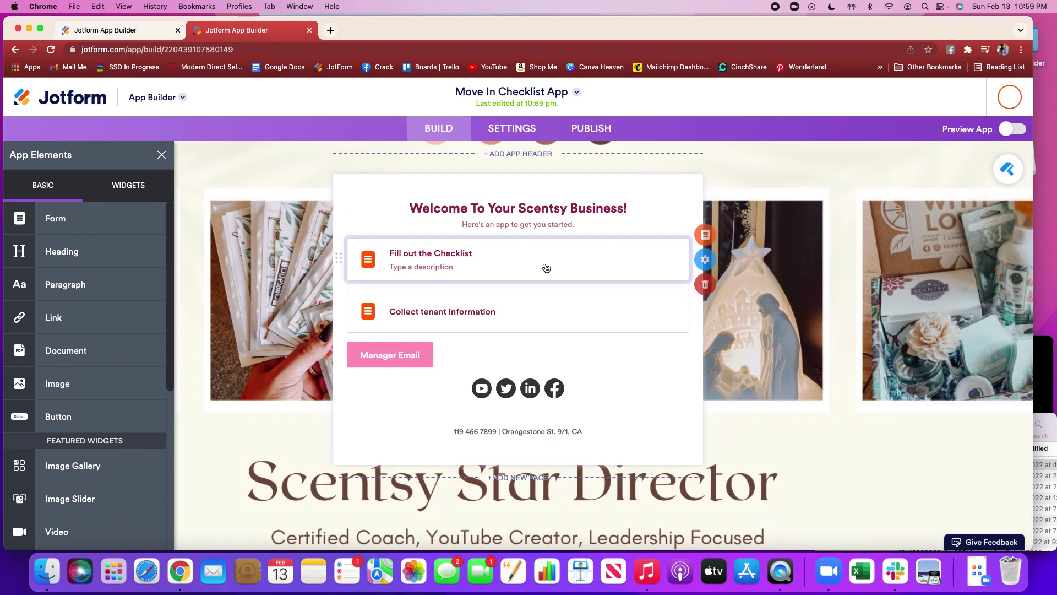
left_click(698, 264)
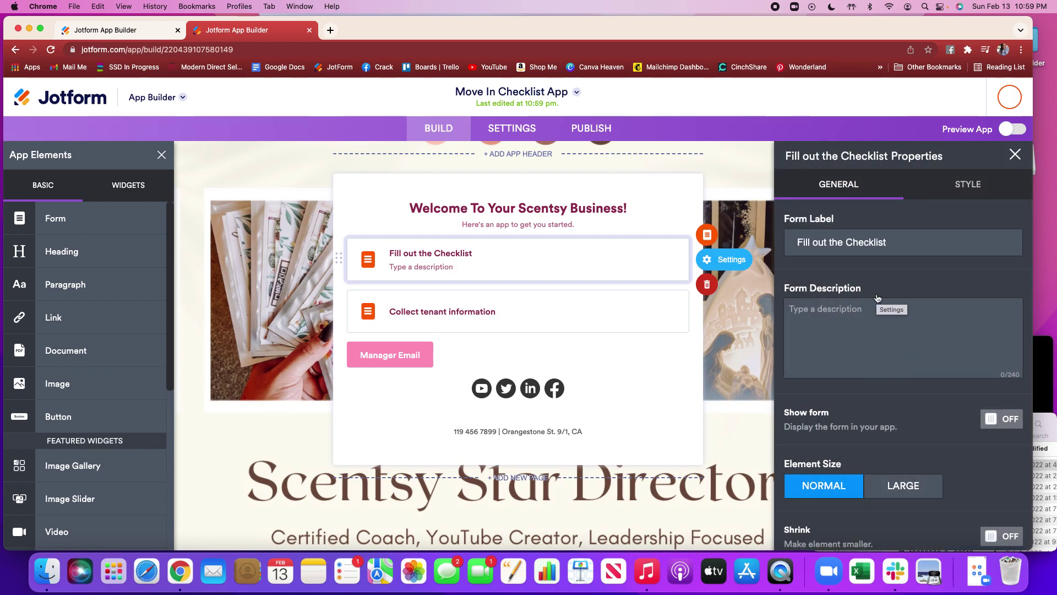
scroll(895, 358, "down", 2)
scroll(894, 359, "up", 2)
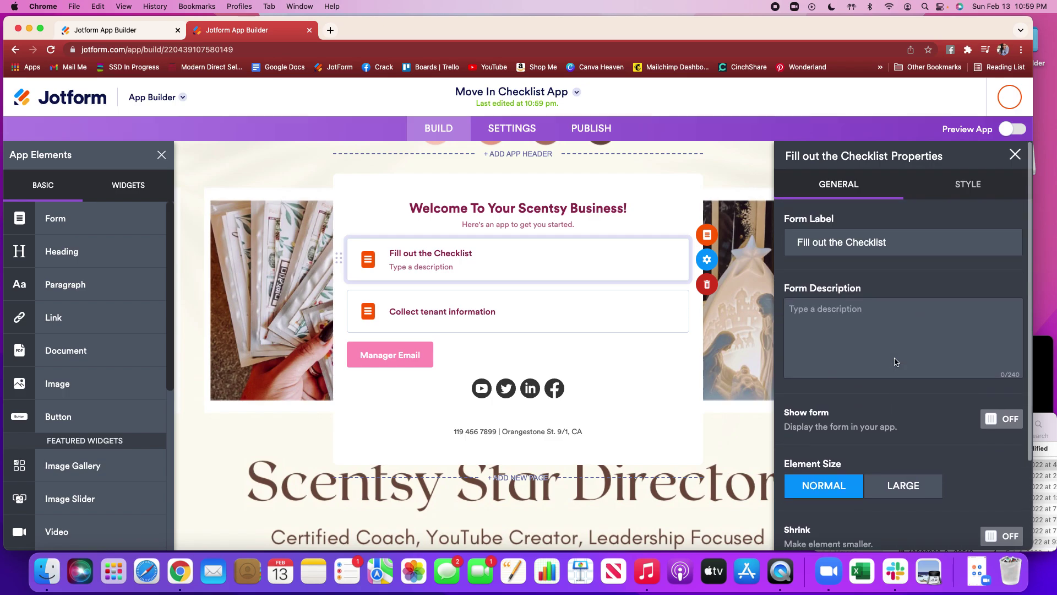
left_click(967, 185)
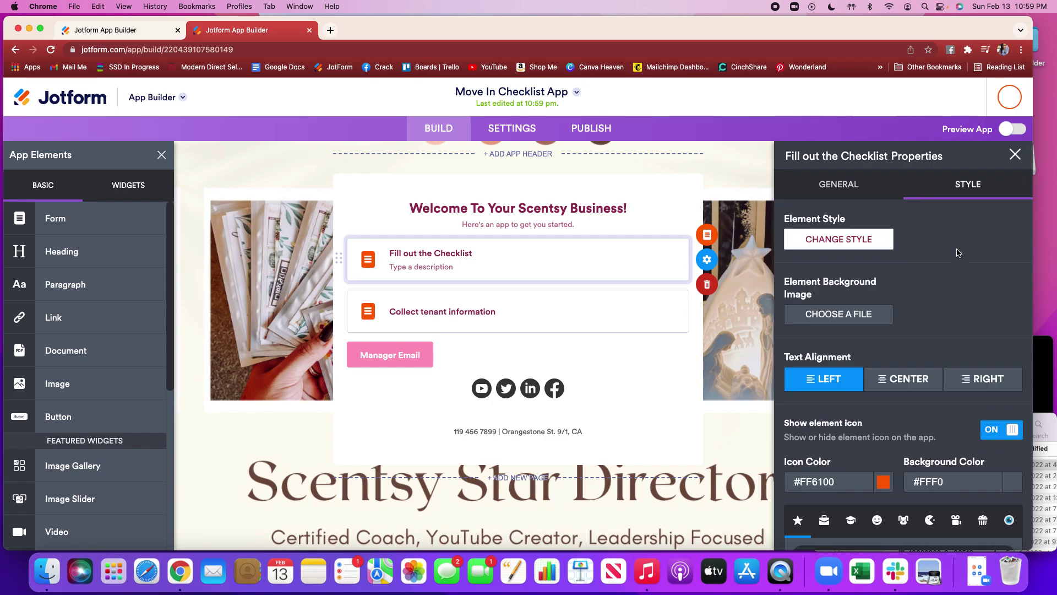
scroll(968, 345, "down", 3)
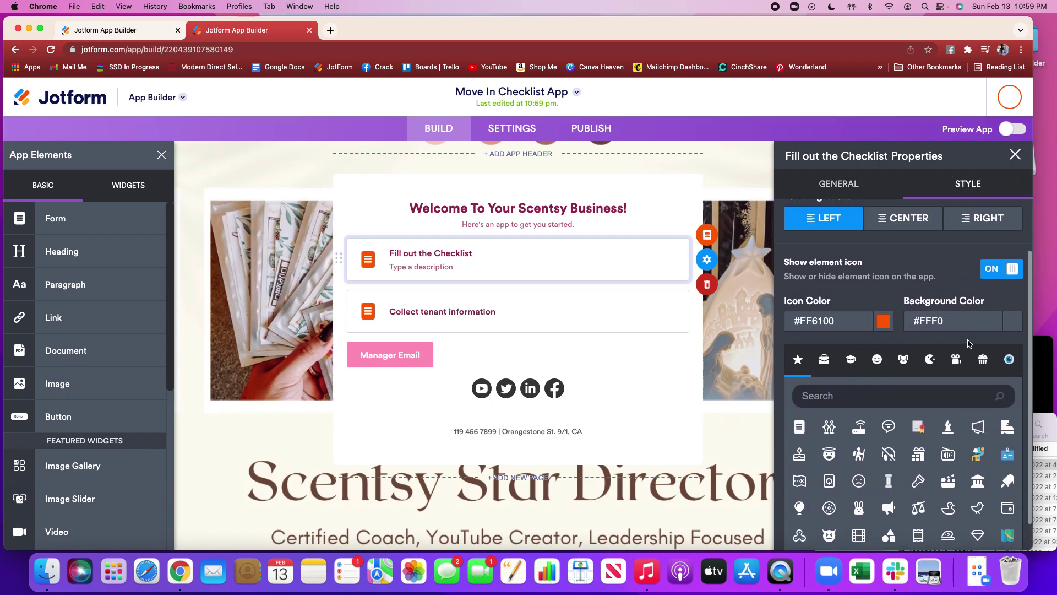
scroll(967, 344, "up", 3)
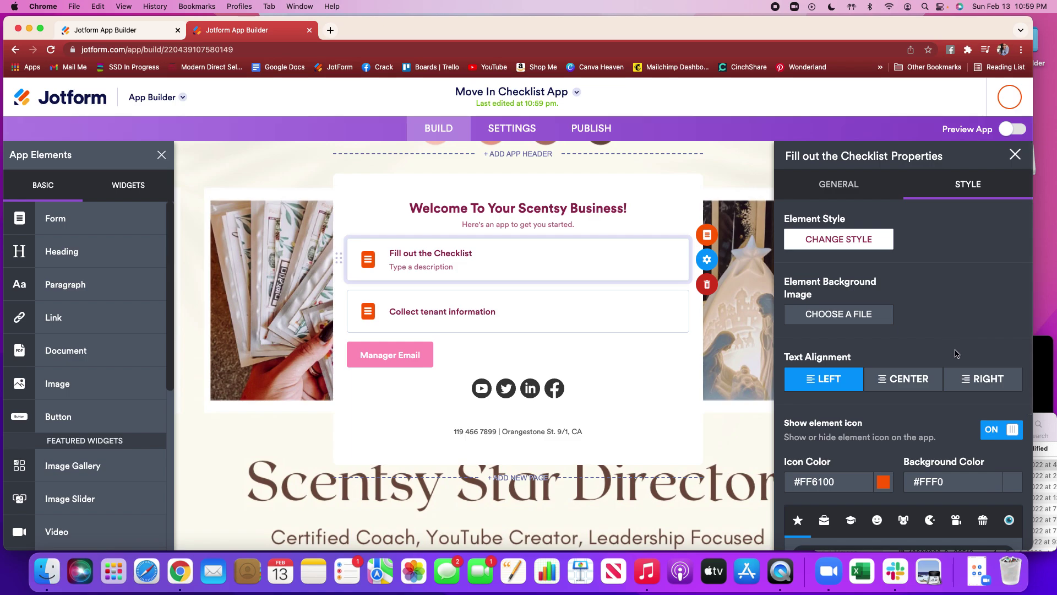
left_click(832, 185)
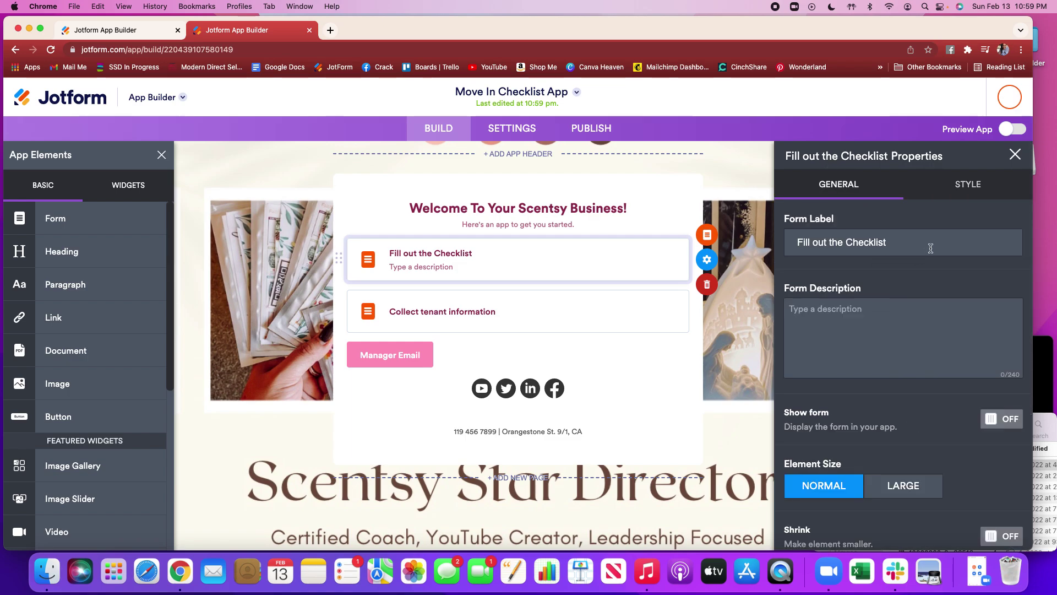
left_click_drag(924, 245, 784, 244)
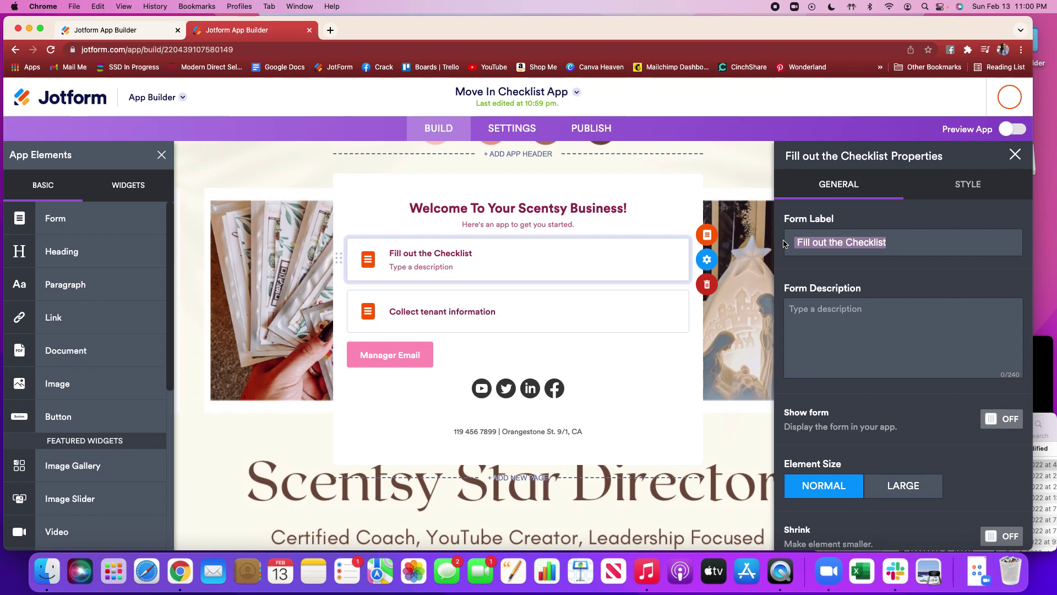
type("Log into")
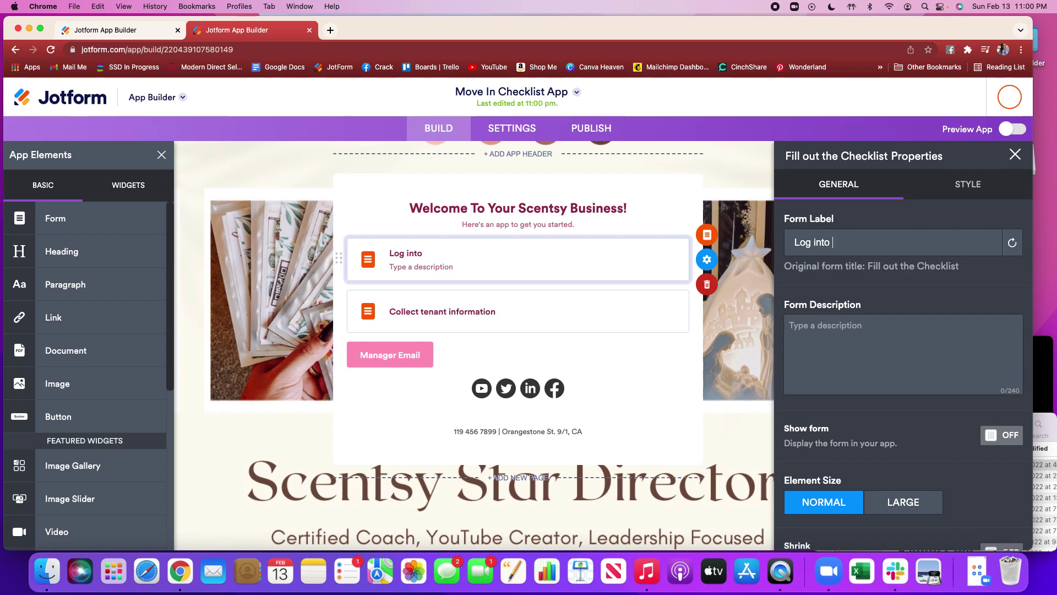
type(" your Workstation")
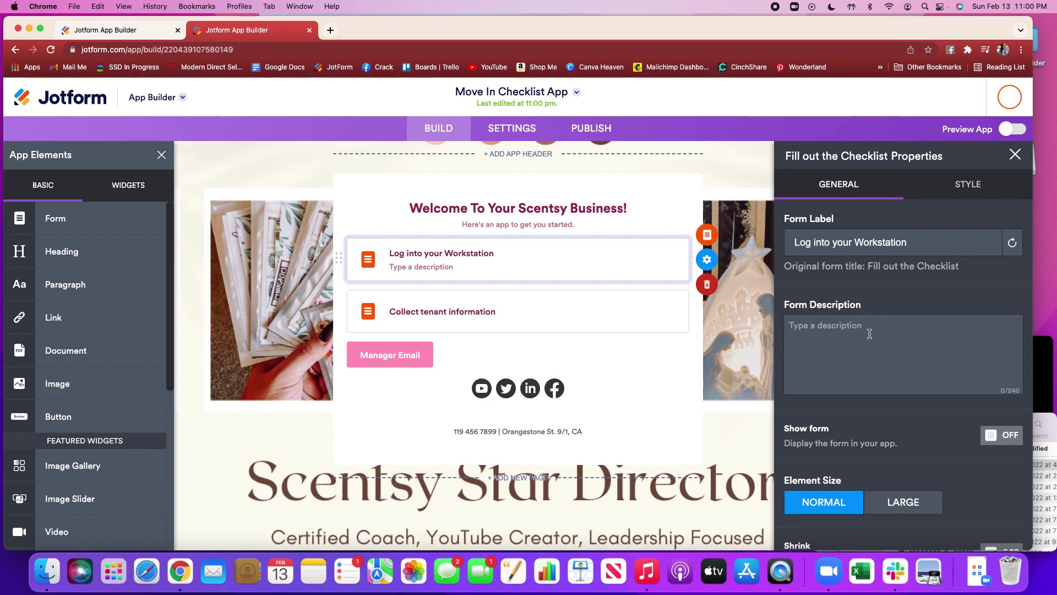
type("You can")
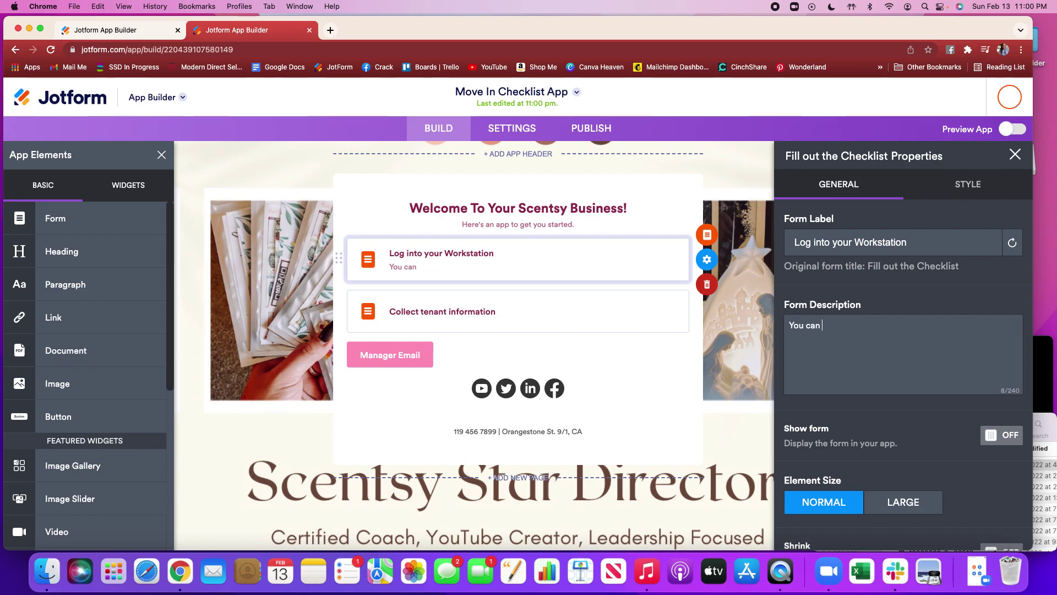
type(" go to http://")
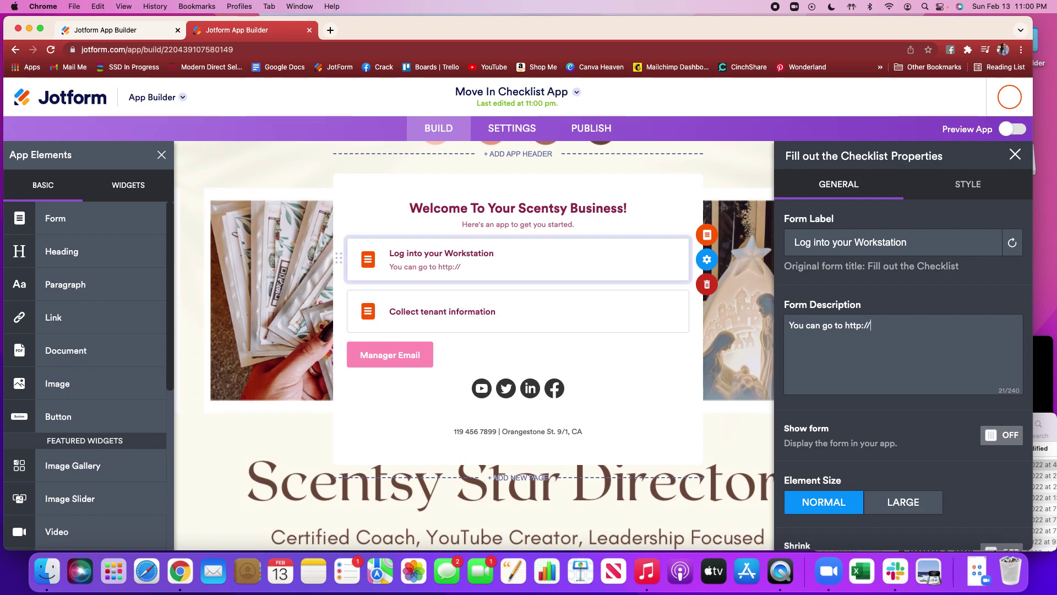
type("workstation.scentsy.")
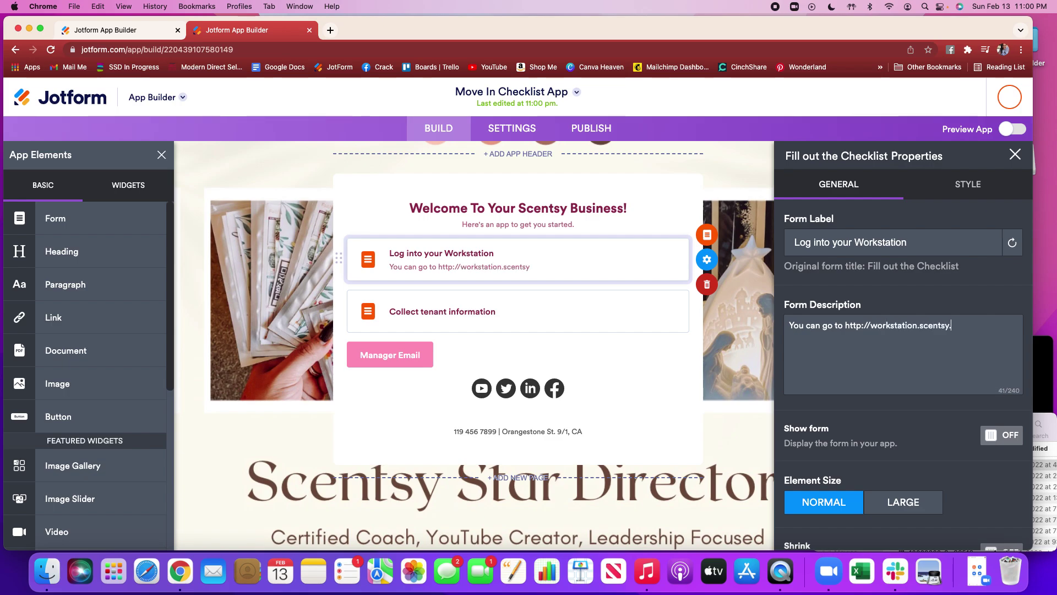
type("us and log in using your")
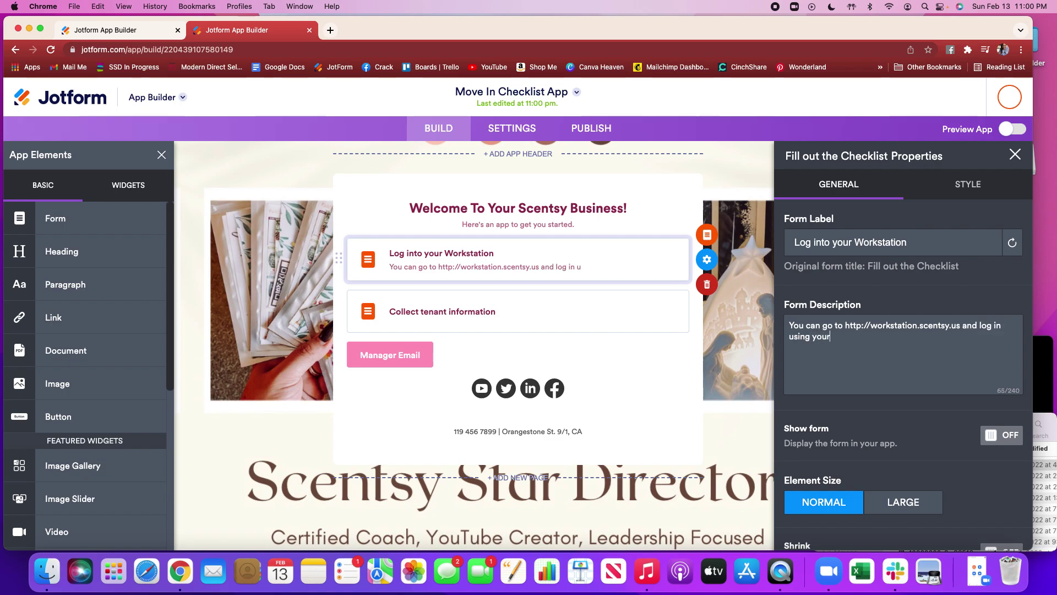
type(" Consultan")
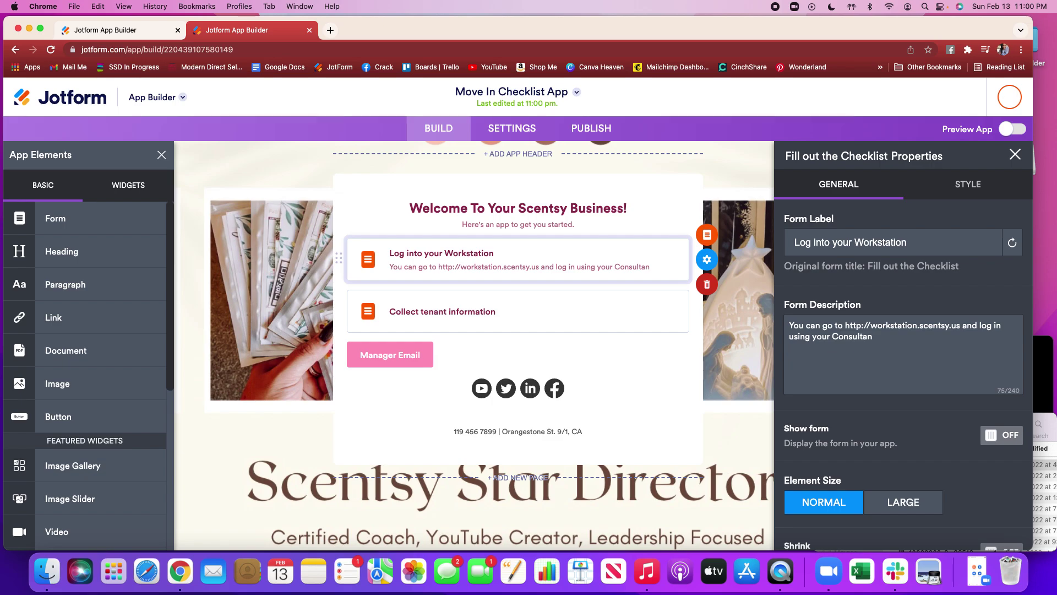
type("t ID and password you created. ")
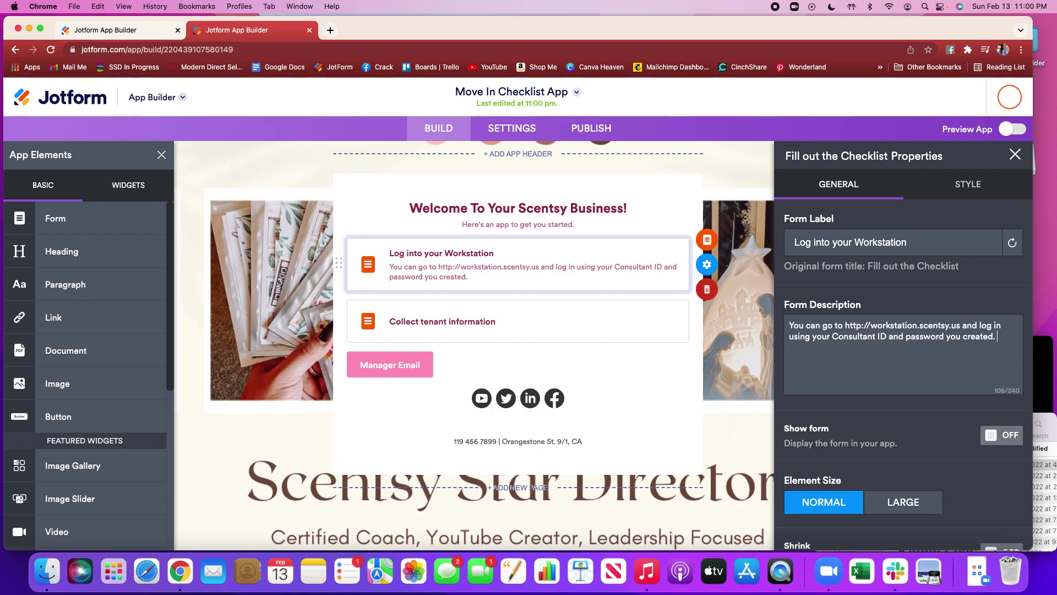
- Add the sentence "Your Workstation will be where you conduct your business, place orders, etc." to the end of the form description
type(" Your Workstation will be here")
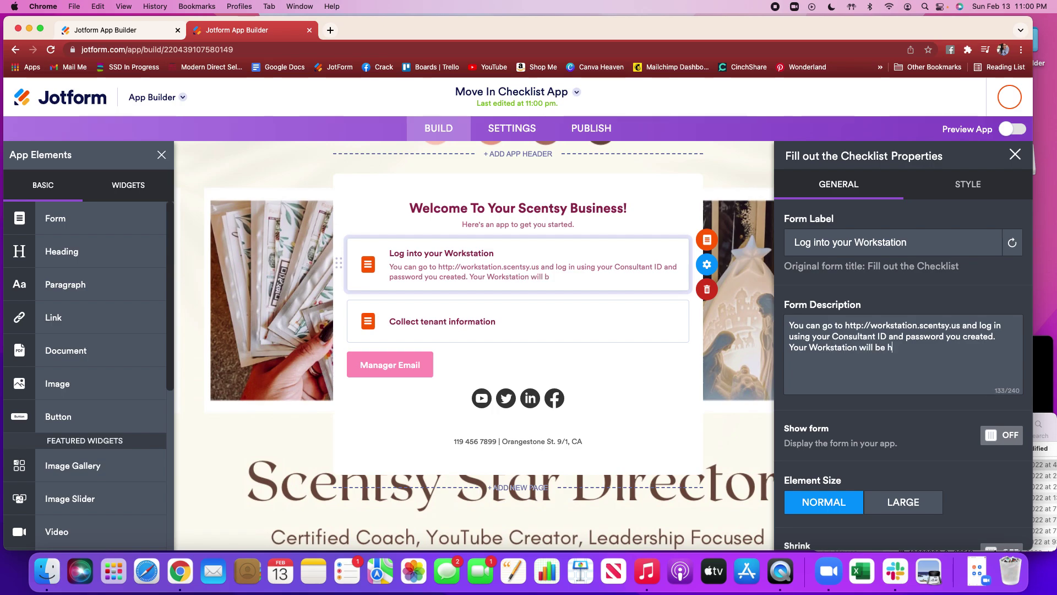
key("BackSpace")
key("BackSpace")
key("BackSpace")
type("where you conduct your business, place orders, etc.")
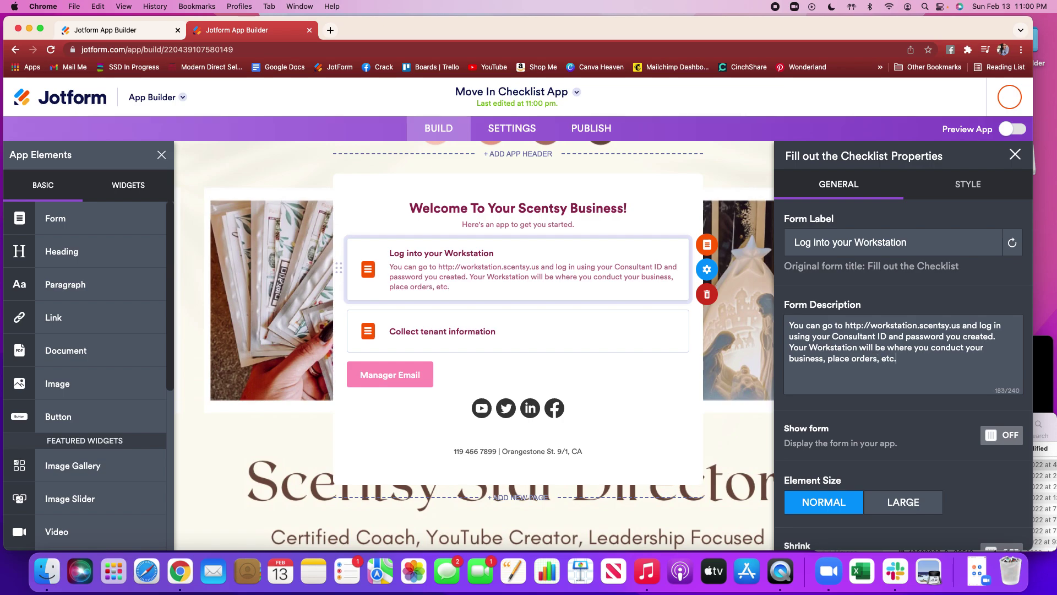
- Change the "Log into your Workstation" element's icon to the tablet outline
scroll(905, 435, "down", 5)
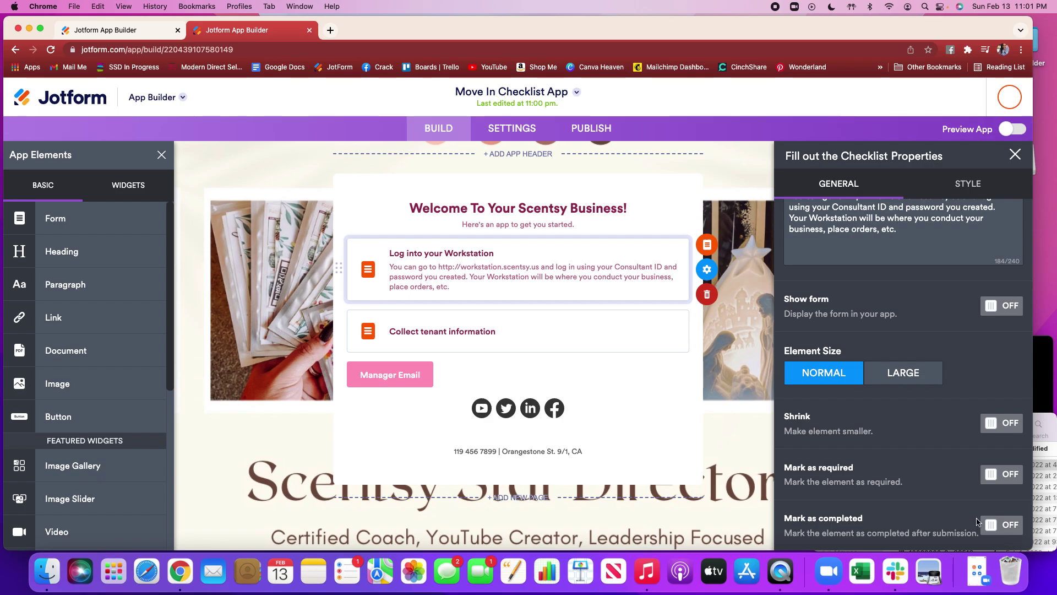
scroll(939, 458, "up", 3)
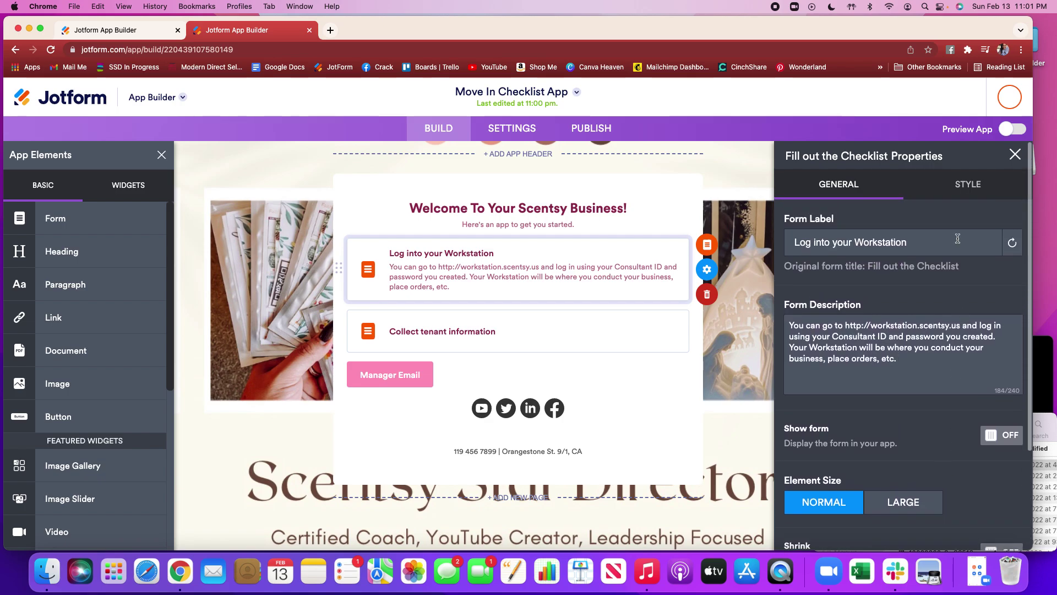
left_click(970, 188)
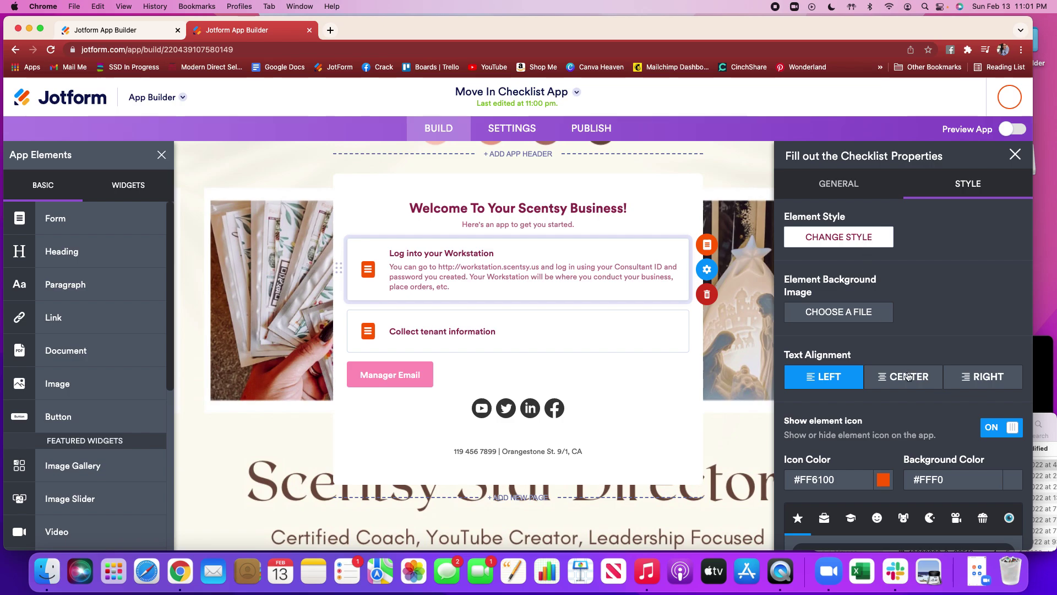
scroll(914, 424, "down", 5)
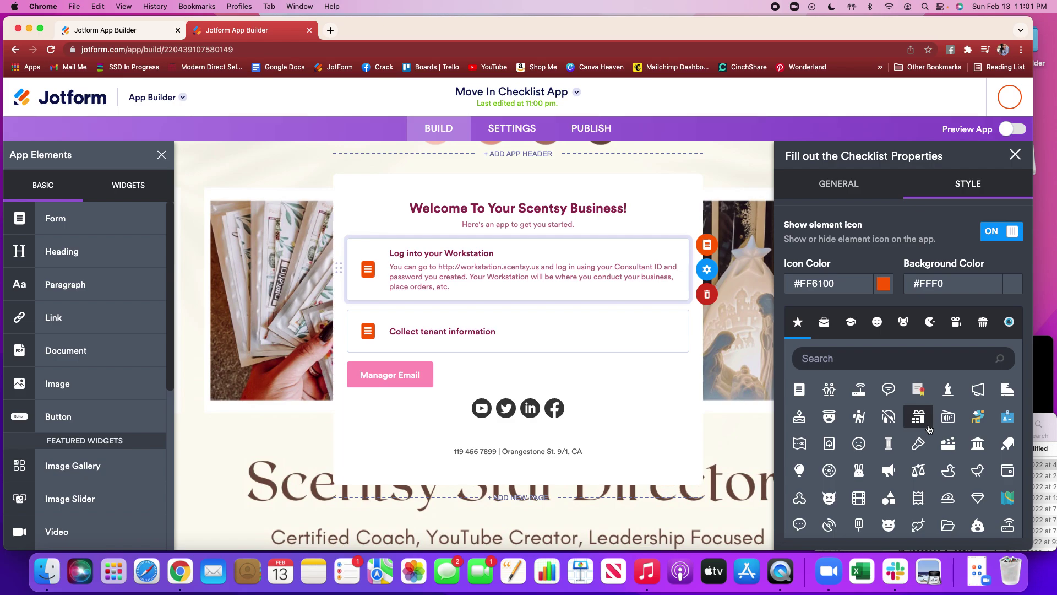
scroll(924, 481, "down", 2)
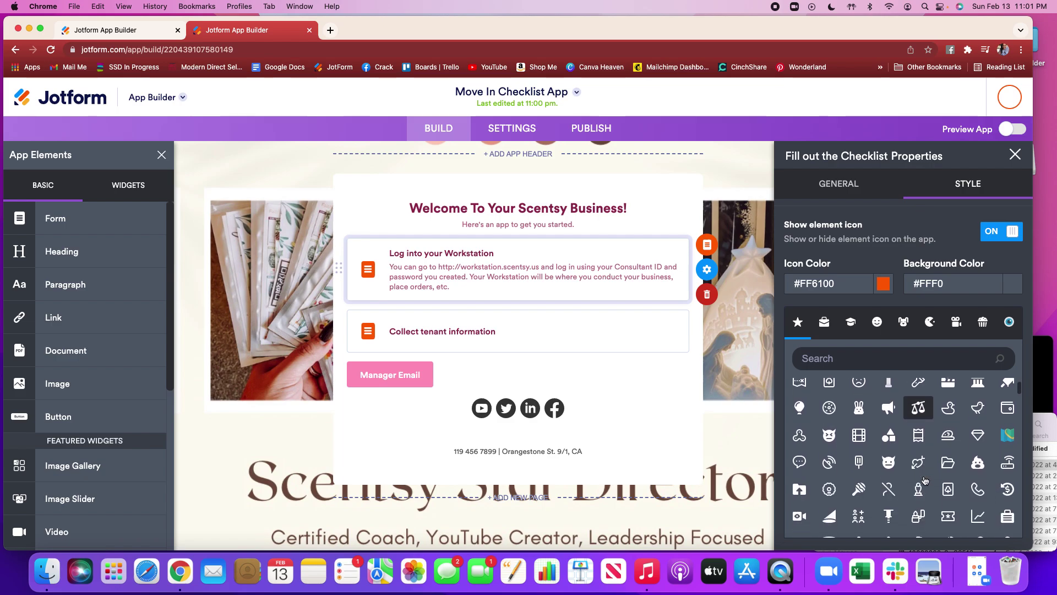
scroll(924, 480, "down", 2)
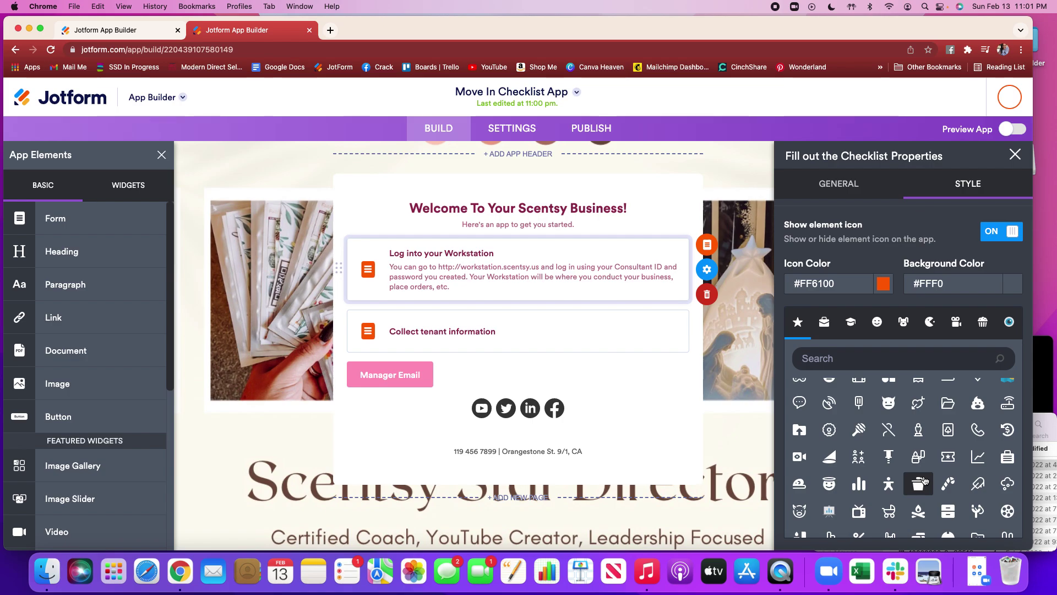
scroll(923, 481, "down", 2)
scroll(925, 481, "down", 5)
scroll(924, 481, "down", 2)
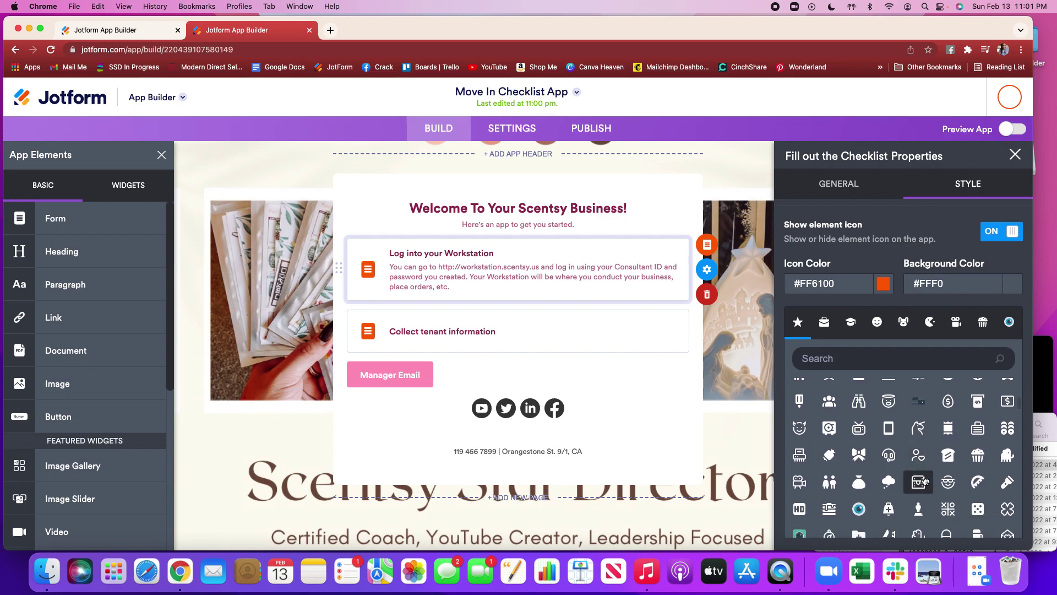
left_click(886, 430)
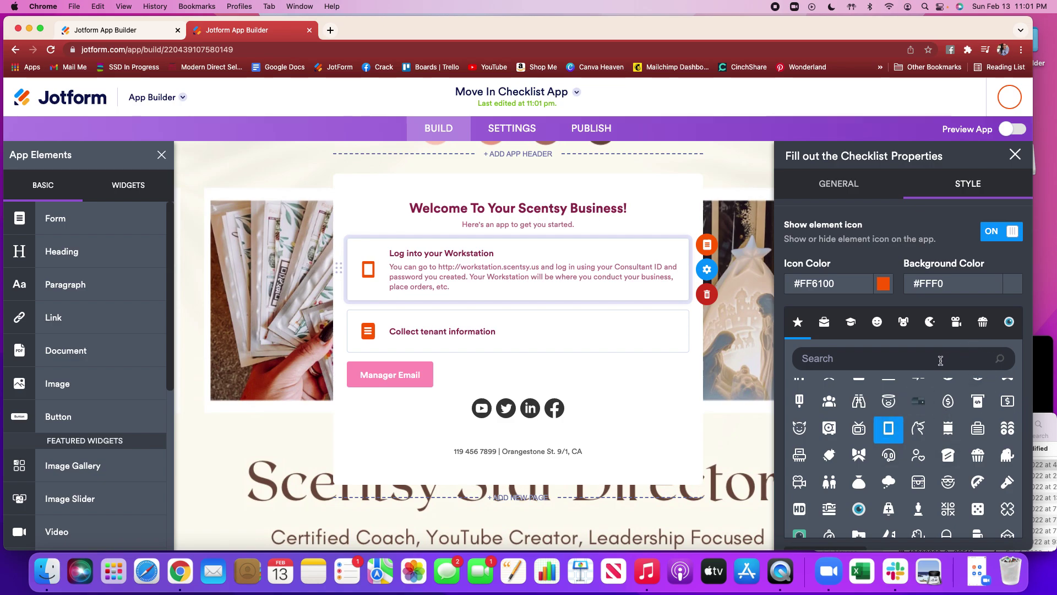
scroll(917, 341, "down", 1)
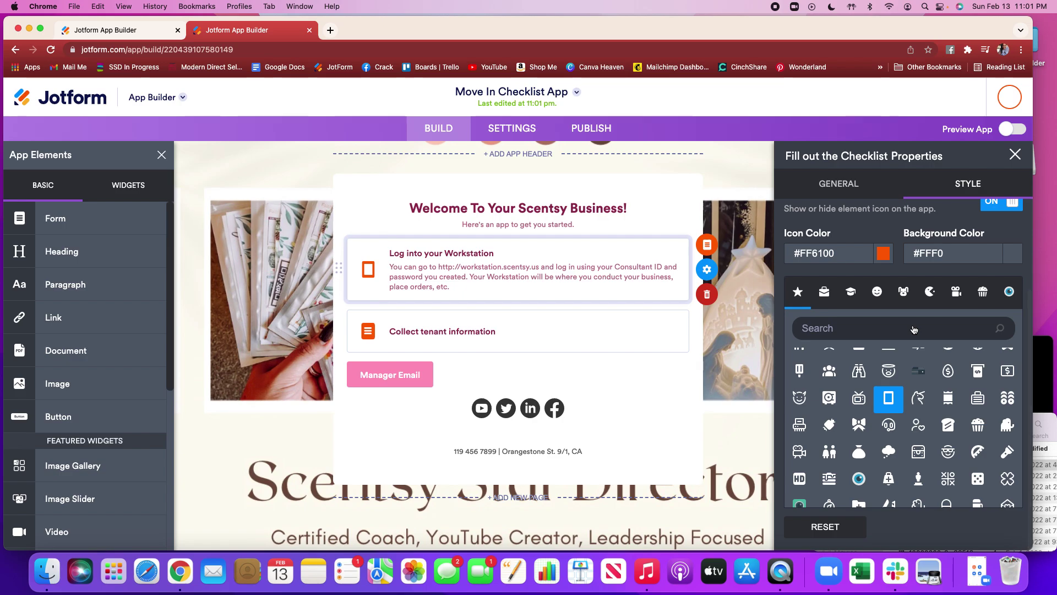
- Apply the pink color style with background #DFB4CC to the "Log into your Workstation" element and view its custom color settings
scroll(913, 263, "up", 5)
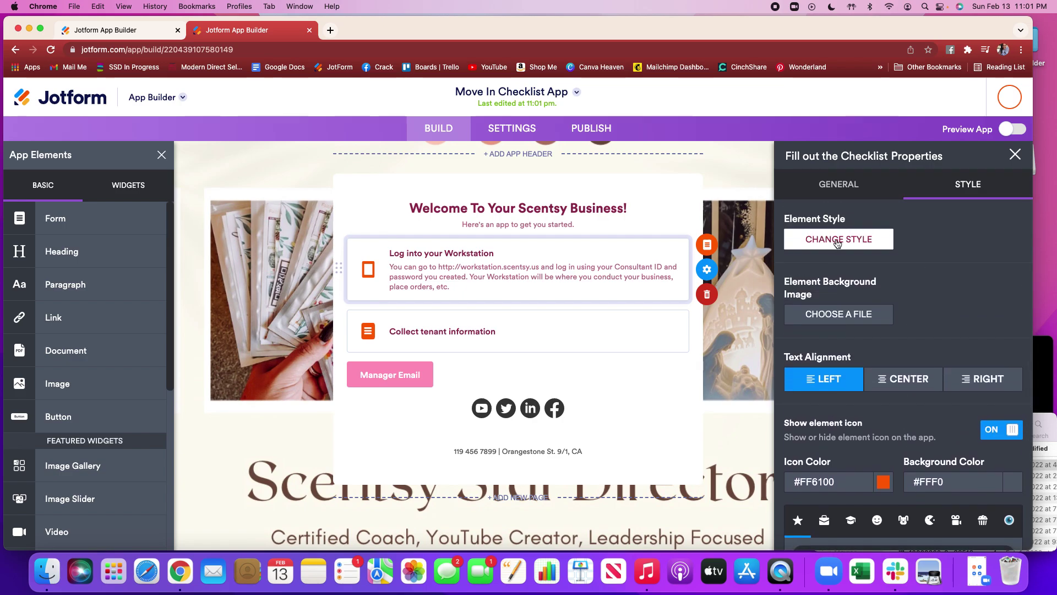
left_click(836, 243)
left_click(969, 468)
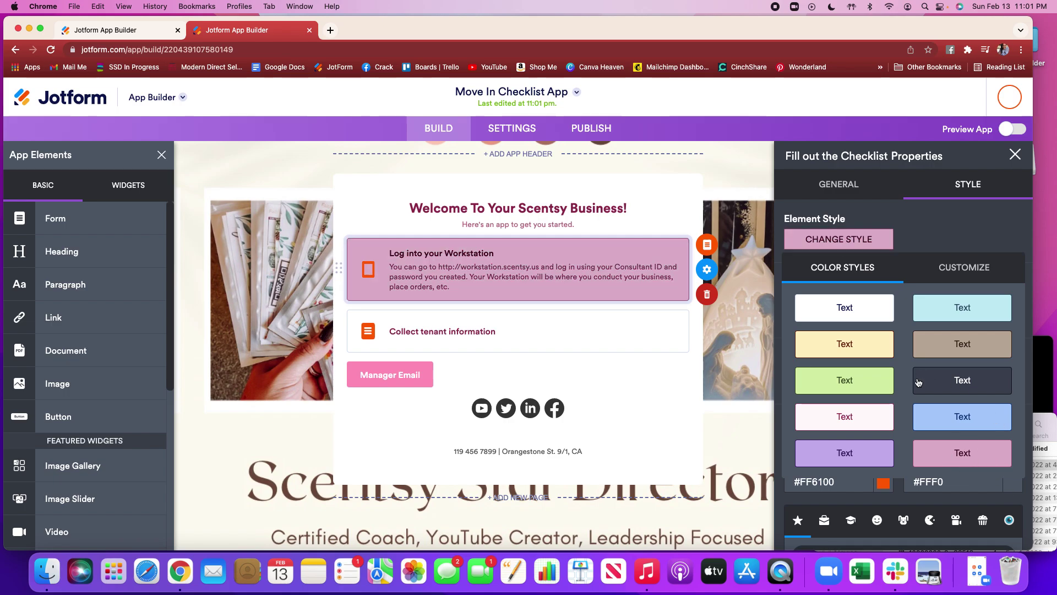
left_click(964, 268)
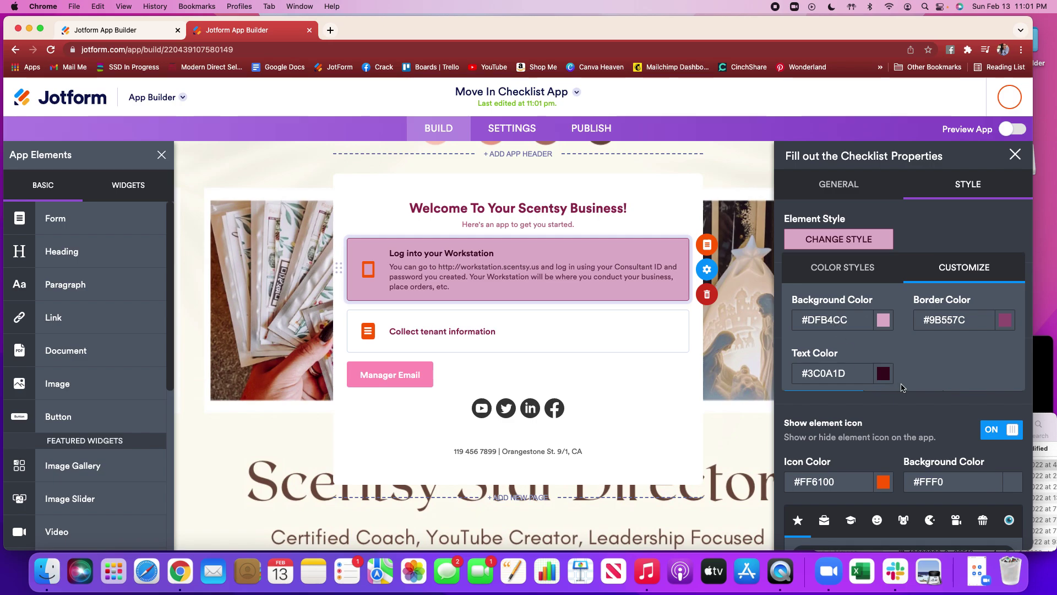
scroll(960, 397, "down", 5)
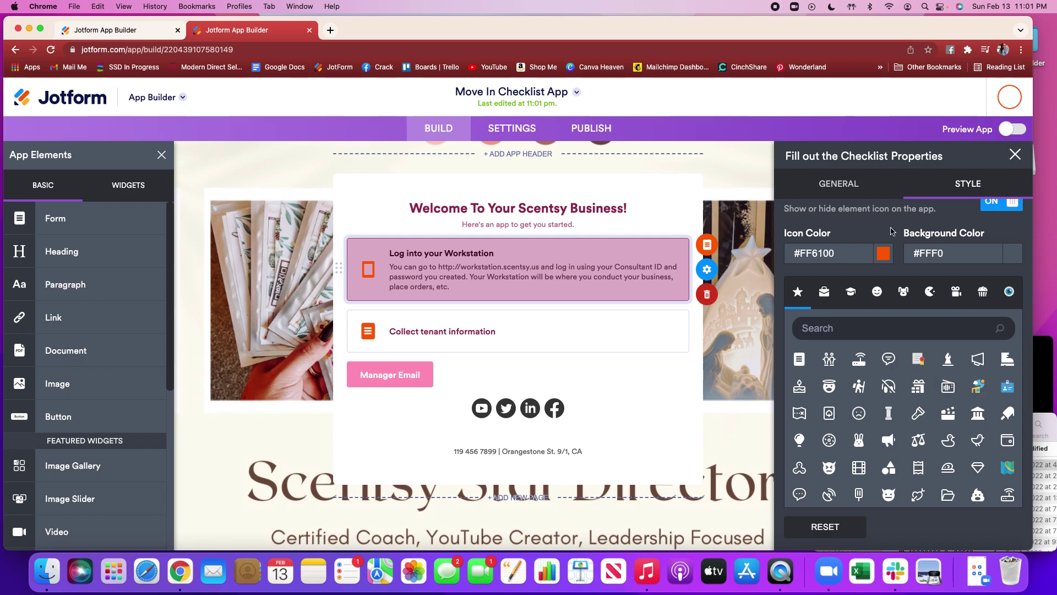
scroll(892, 231, "up", 5)
- Mark the "Log into your Workstation" element as required and close its properties
left_click(844, 187)
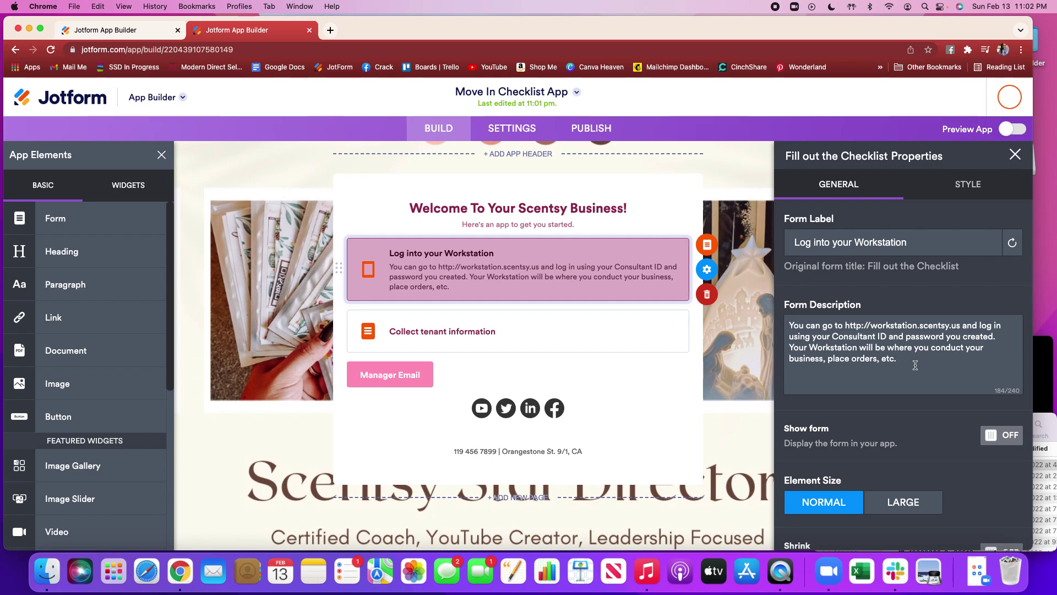
scroll(915, 365, "down", 3)
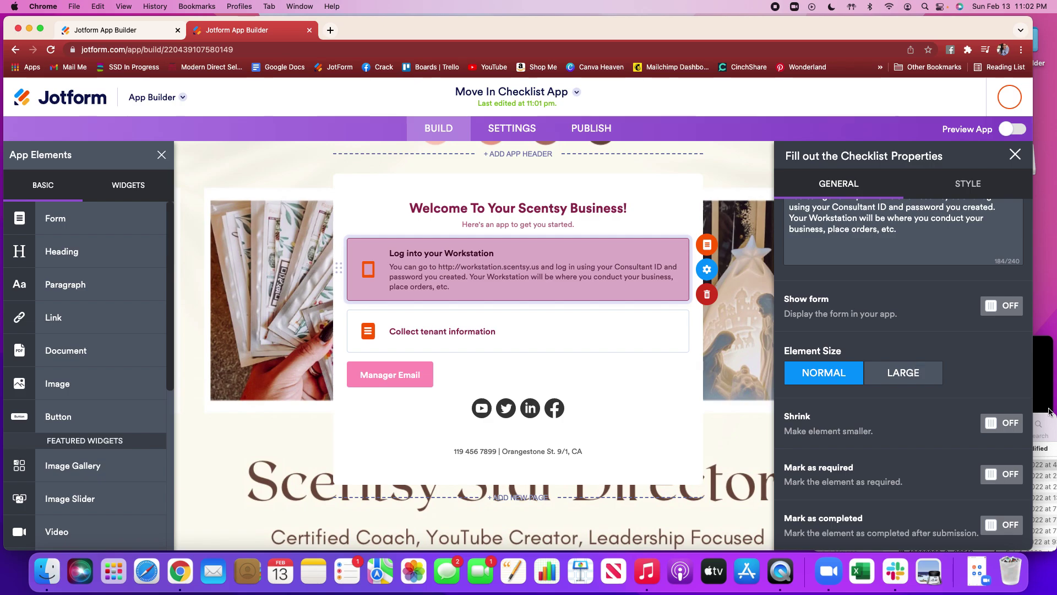
left_click(991, 476)
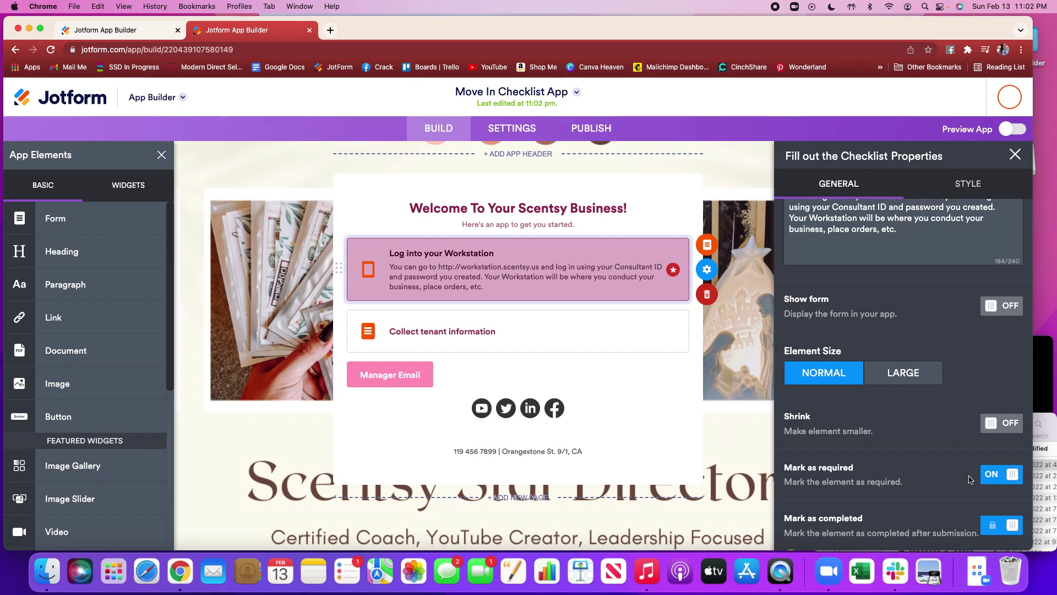
scroll(1018, 231, "up", 3)
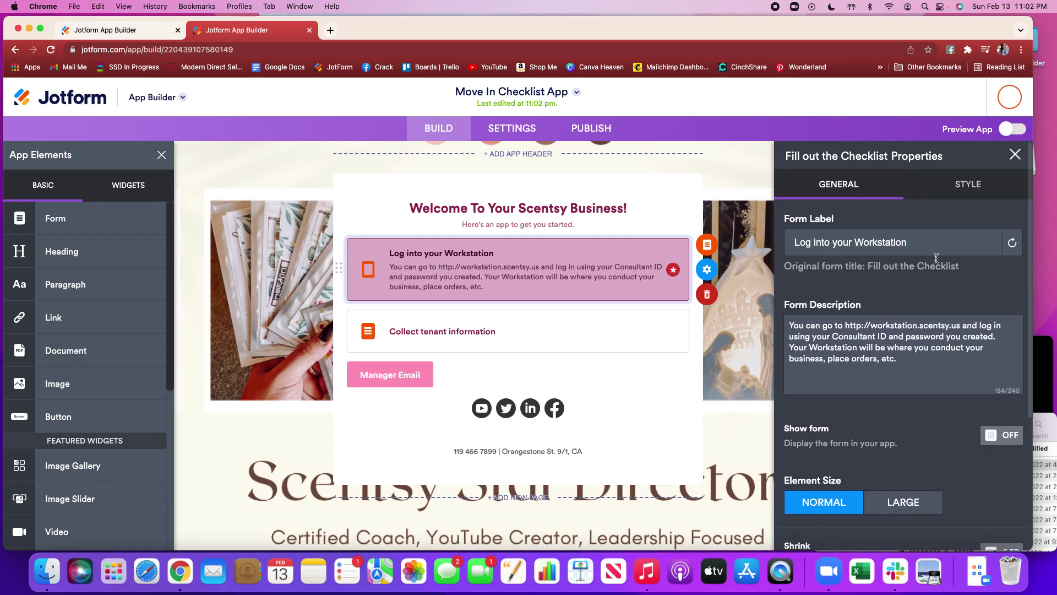
left_click(1013, 153)
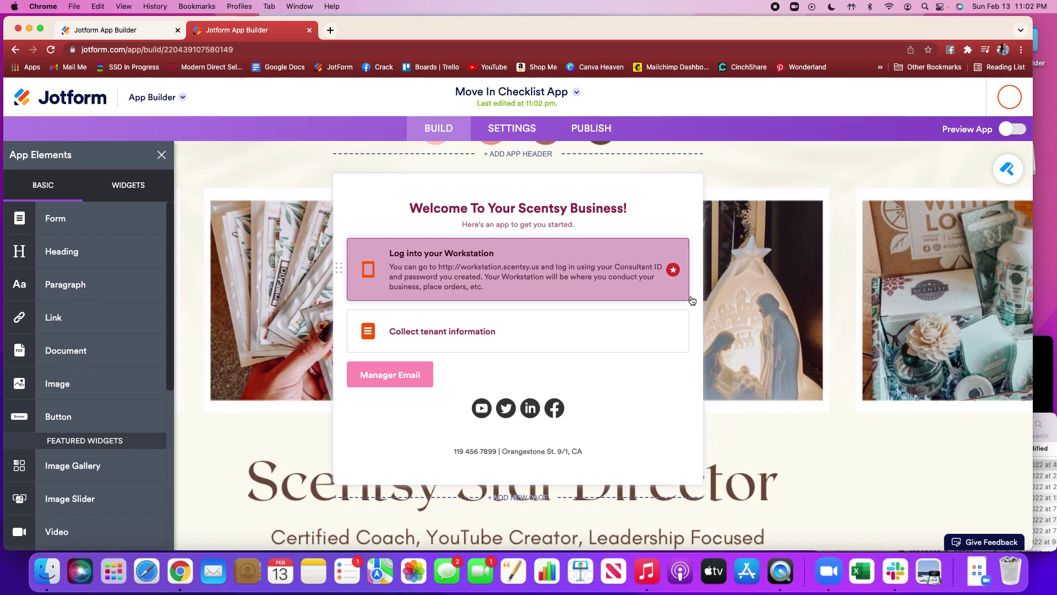
scroll(699, 300, "down", 2)
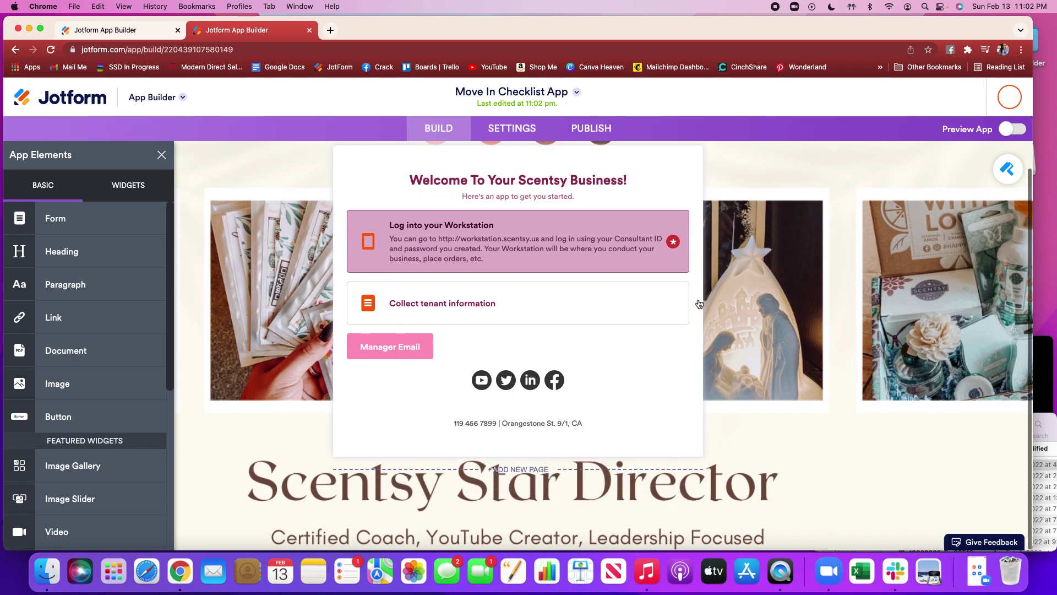
left_click(456, 300)
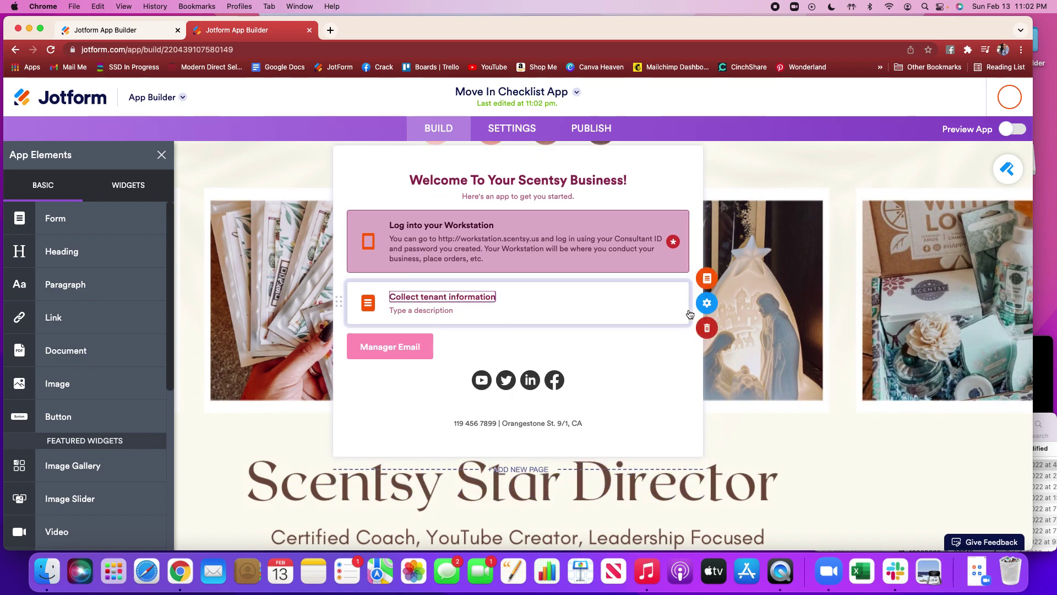
left_click(707, 303)
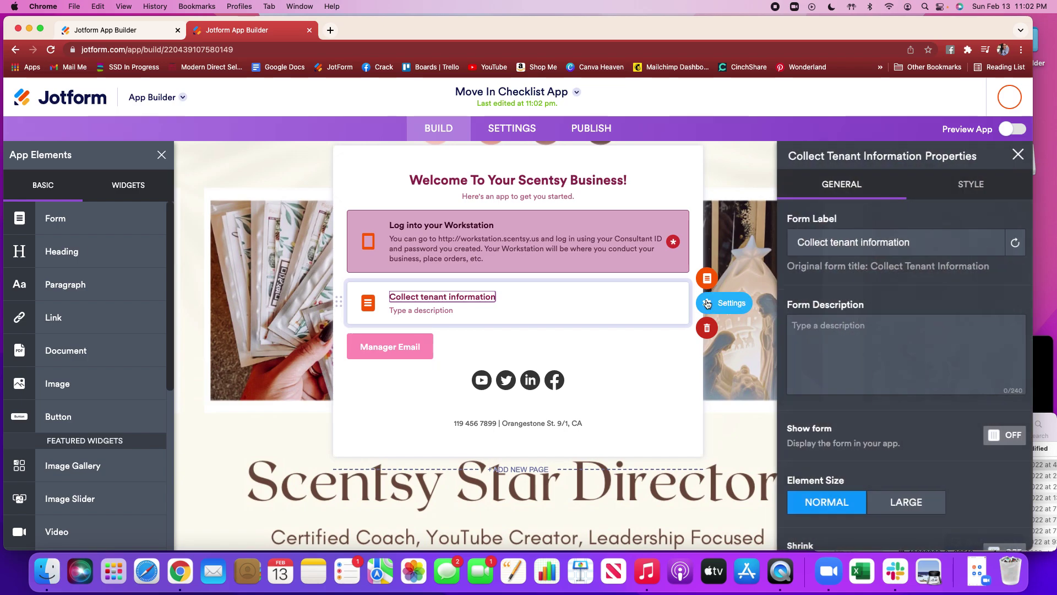
left_click(925, 240)
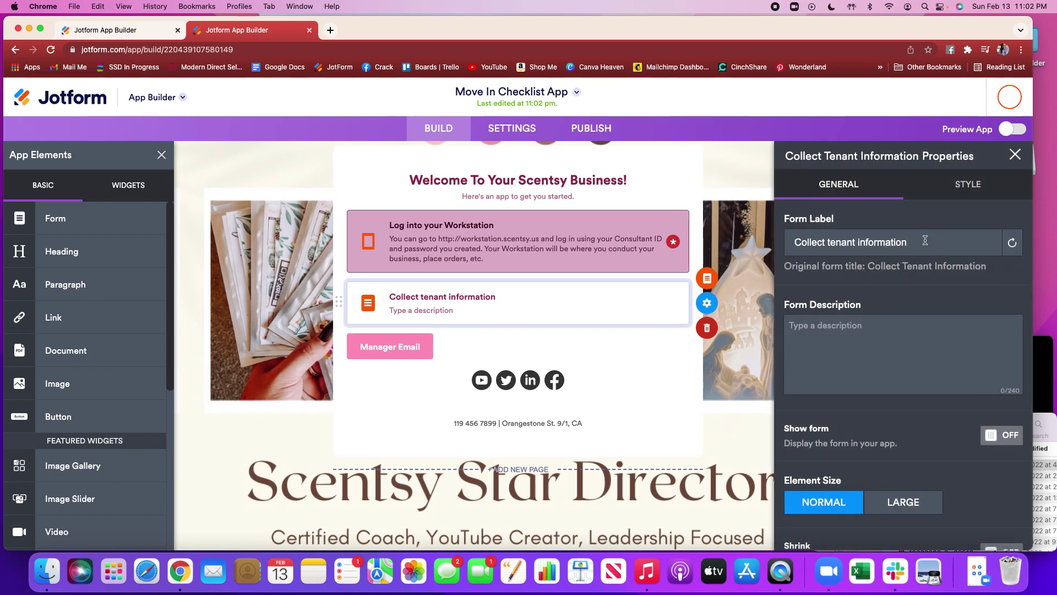
triple_click(925, 240)
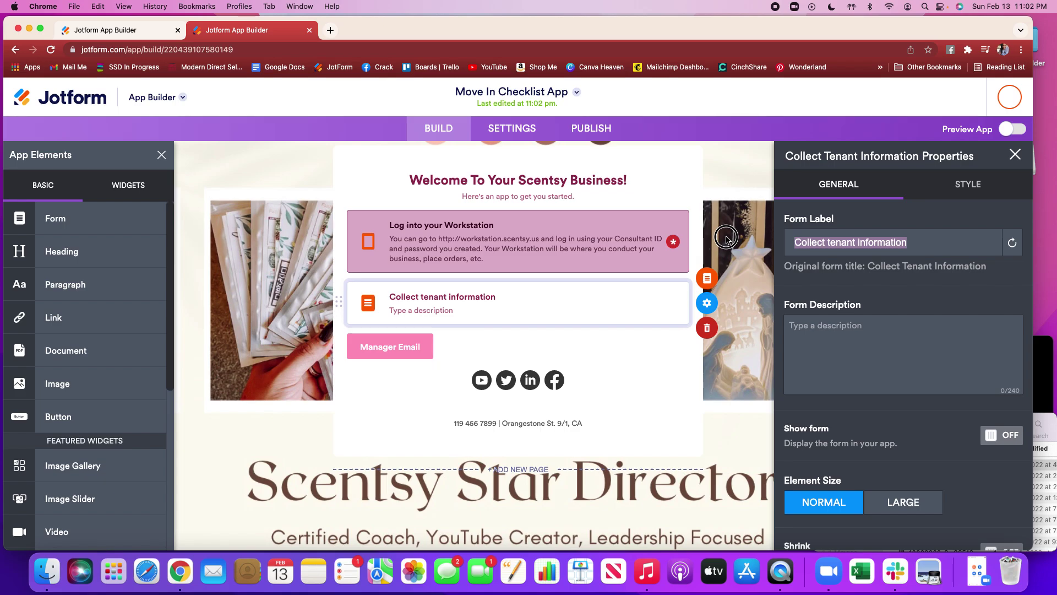
left_click(725, 241)
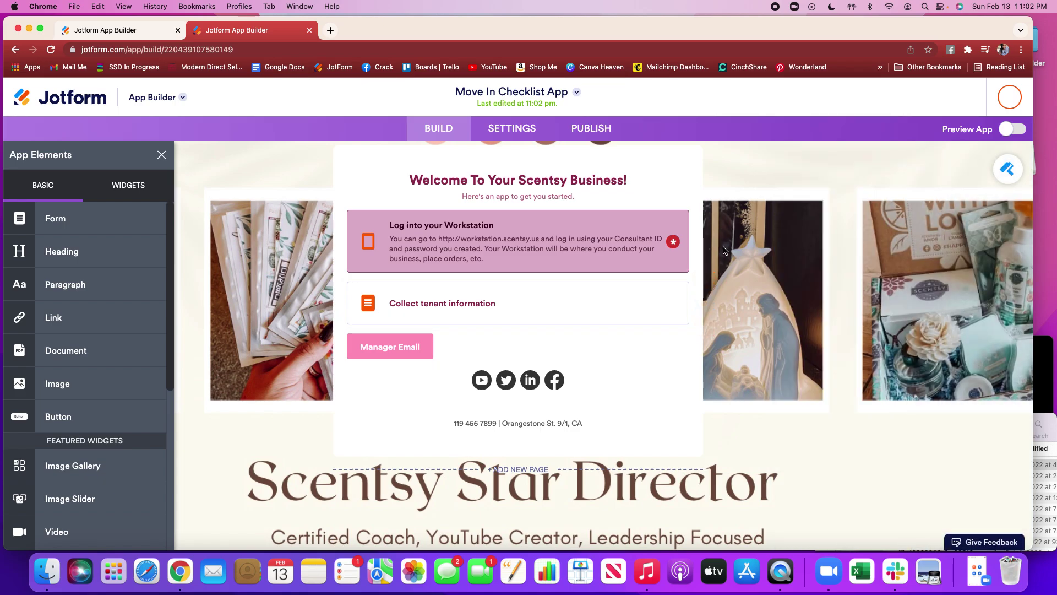
- Change the "Collect tenant information" element's form label to "Visit the FB Training Page"
left_click(688, 308)
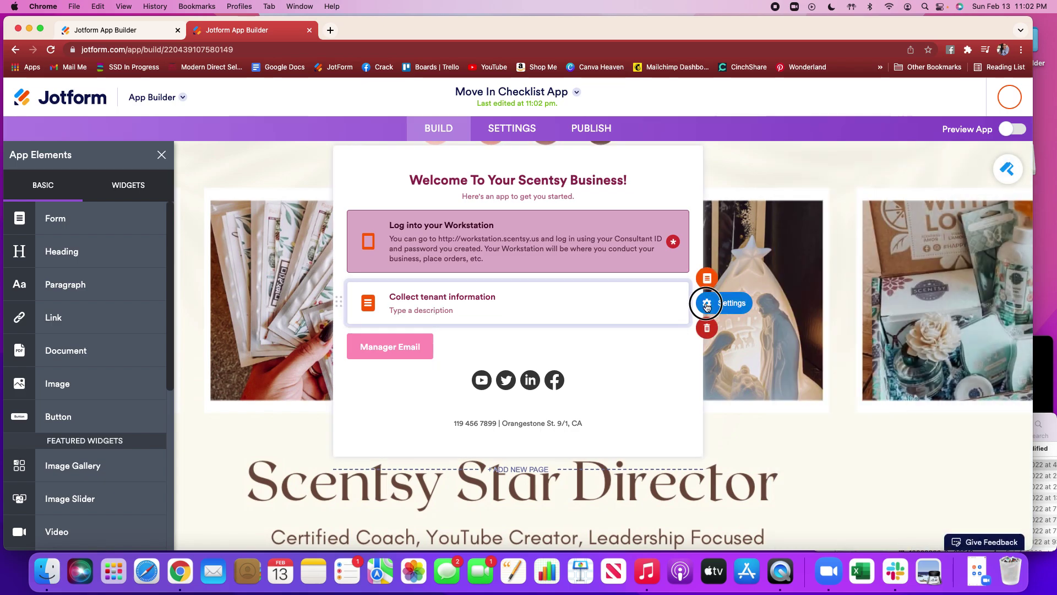
left_click(708, 303)
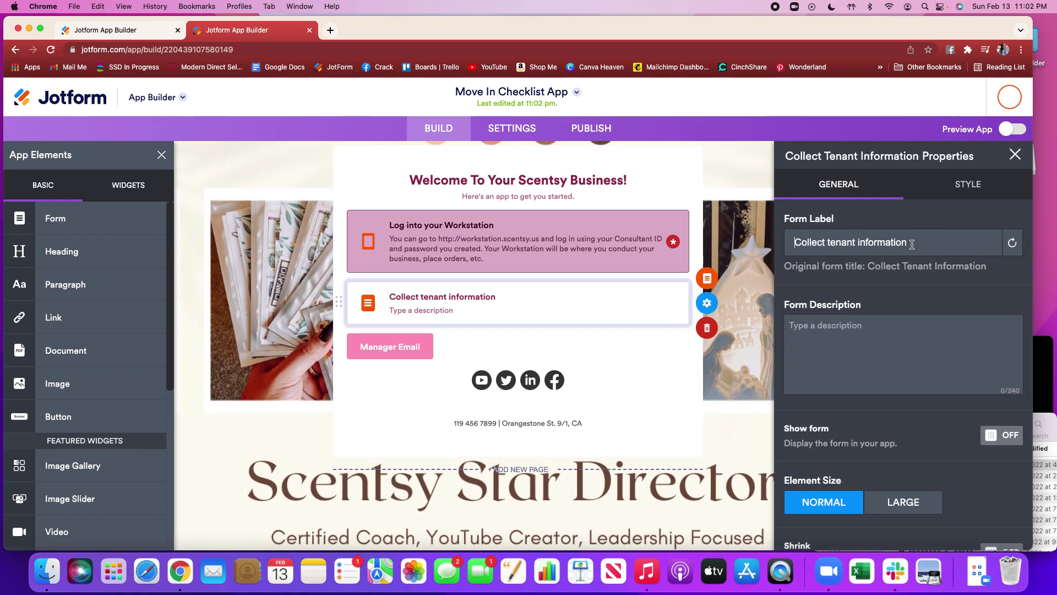
left_click_drag(905, 242, 798, 246)
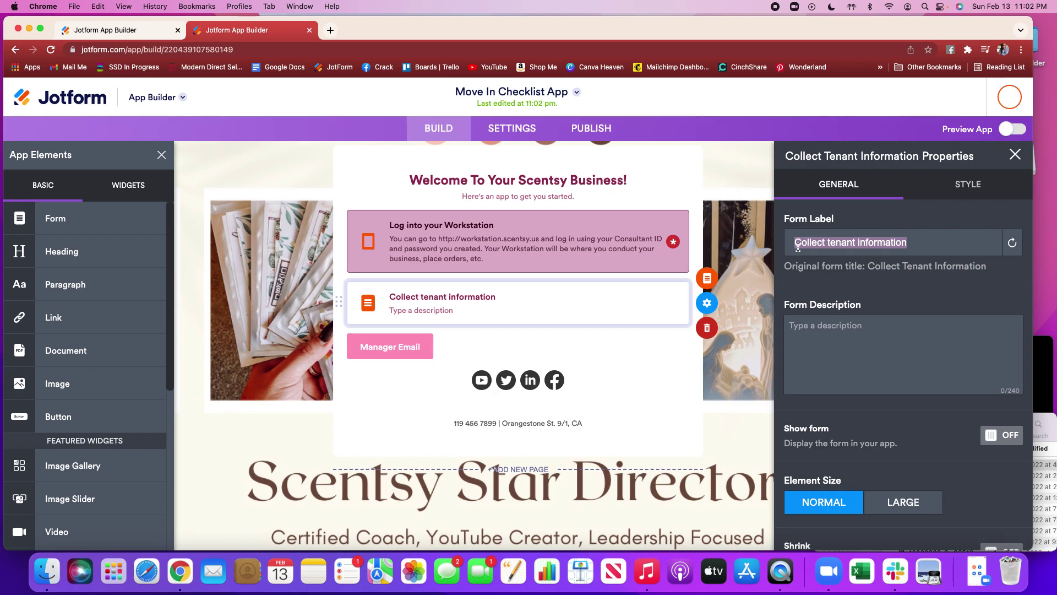
type("Visit th")
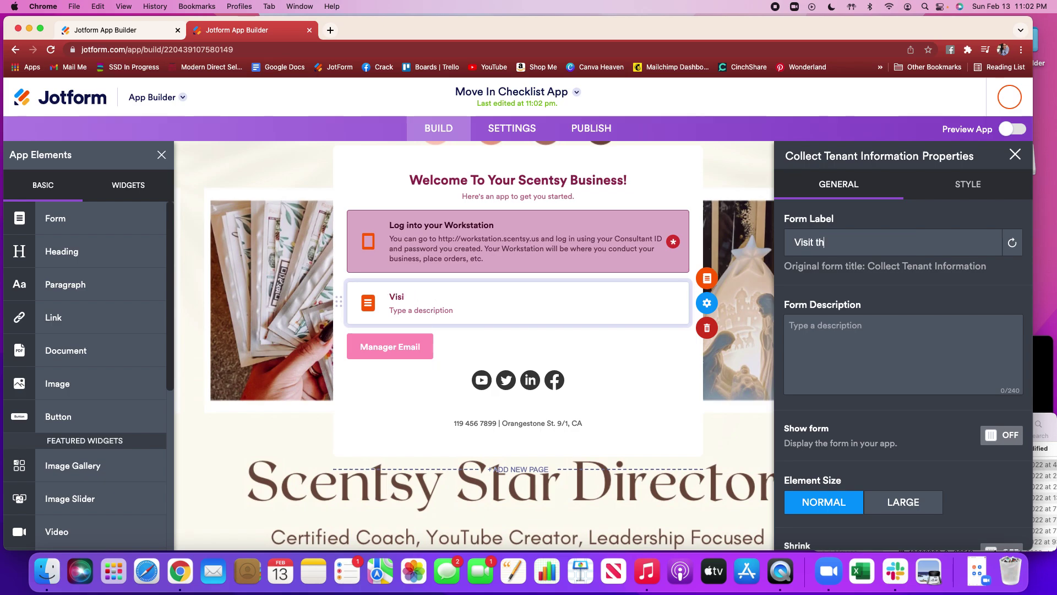
type("e FB Trai")
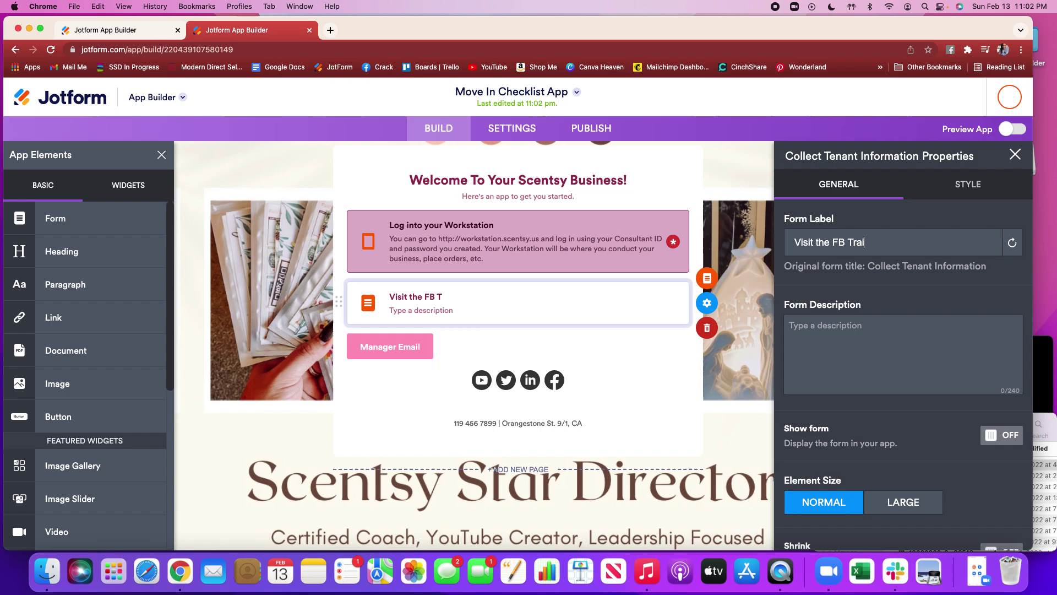
type("ning Page")
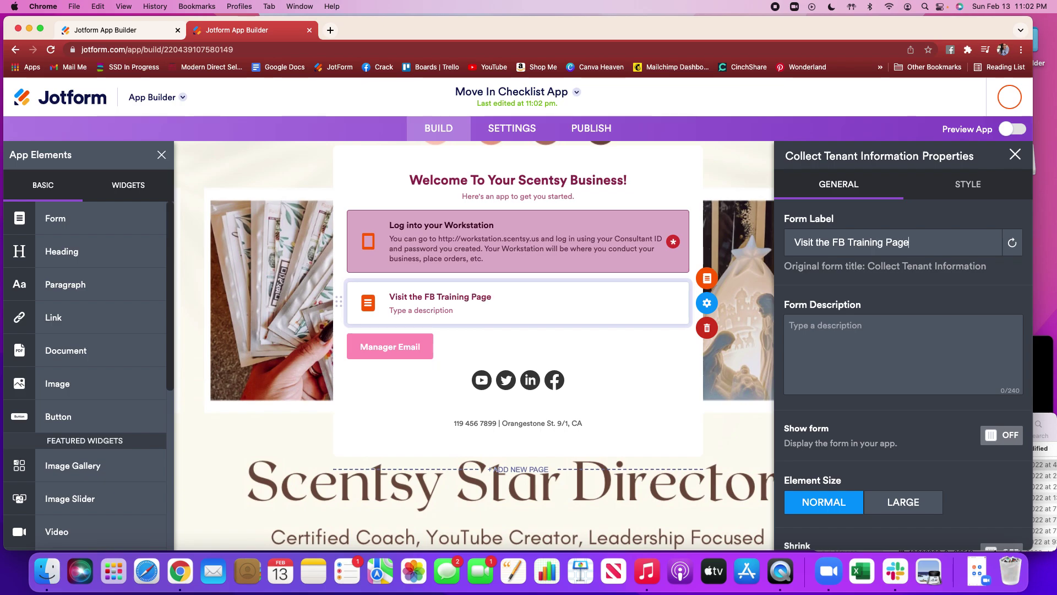
- Enter "This is where you will catch Live trainings every Tuesday at 1pm CST" as the training page element's form description
scroll(828, 341, "down", 3)
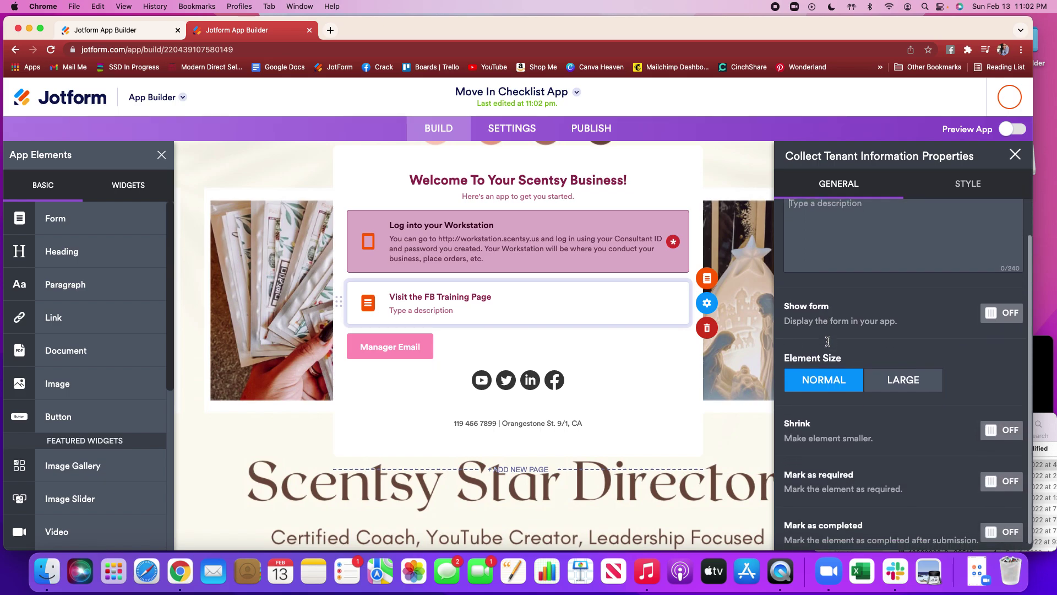
scroll(828, 345, "up", 1)
left_click(828, 345)
type("This is where you will cat")
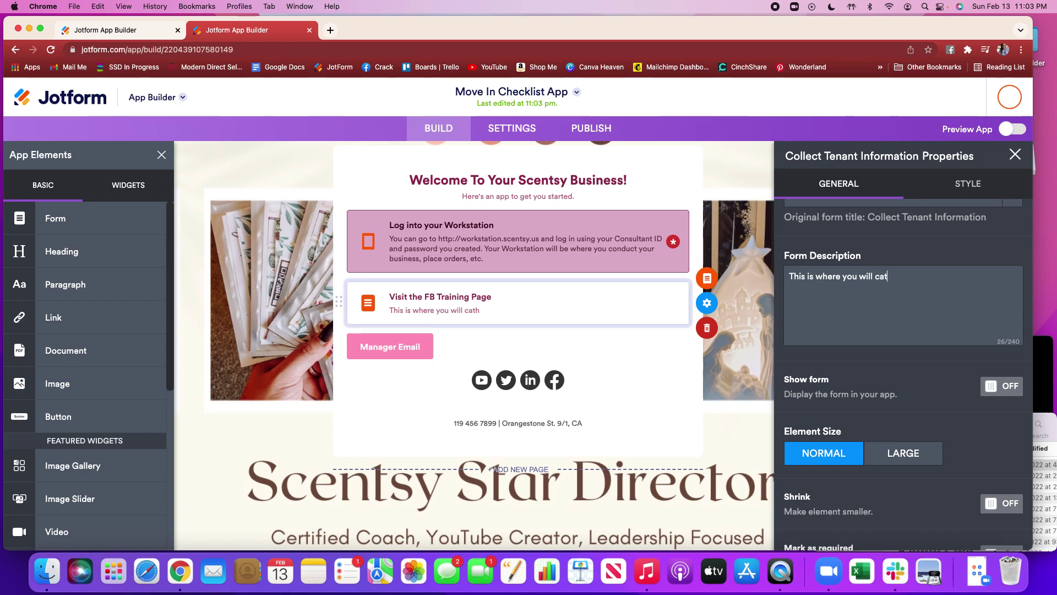
type("ch Live trainings every Tuesday a")
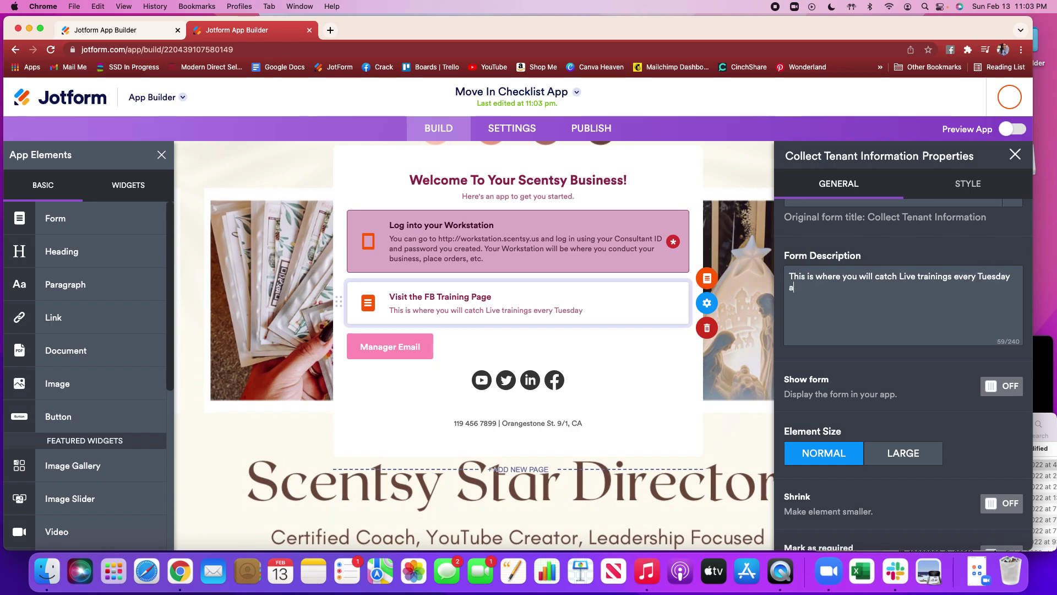
type("t 1pm CST")
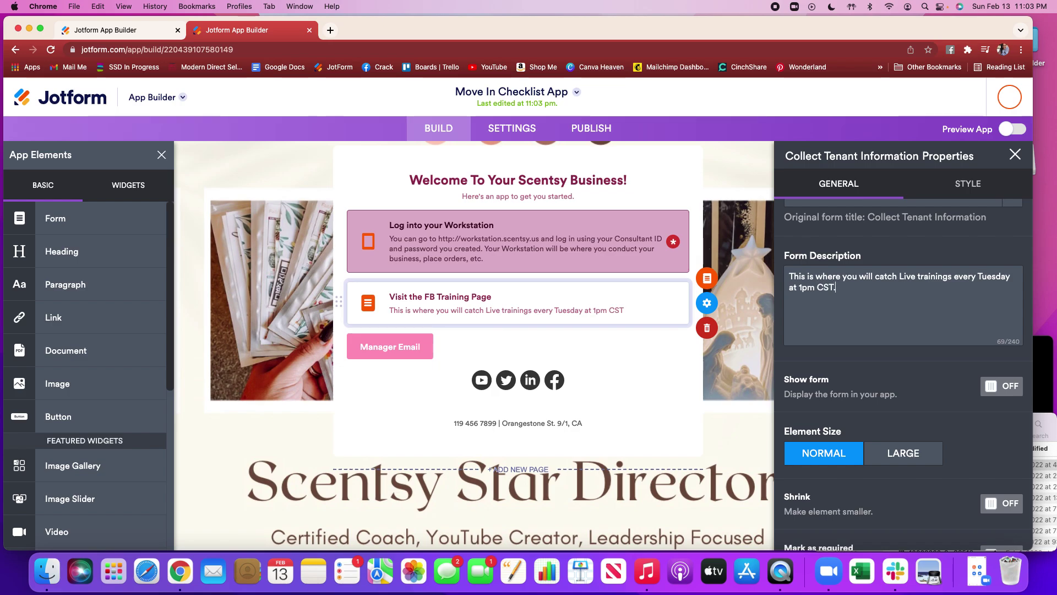
- Extend description: ". News and other tips and helpful info on working your business live here too, along with all the other team members you get to work with!"
type(". News and other ")
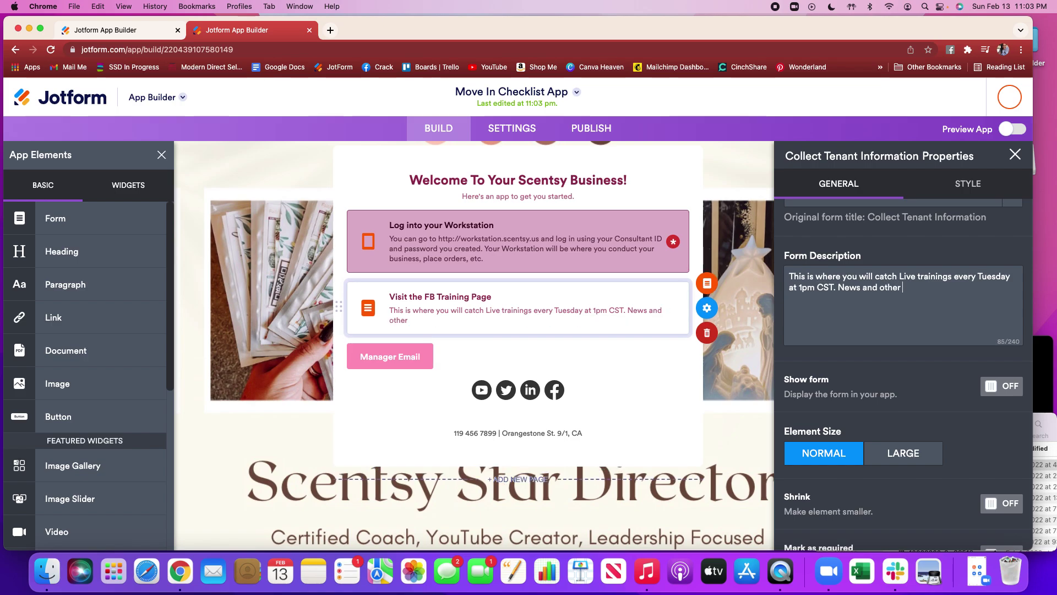
type("tips and helpful info on ")
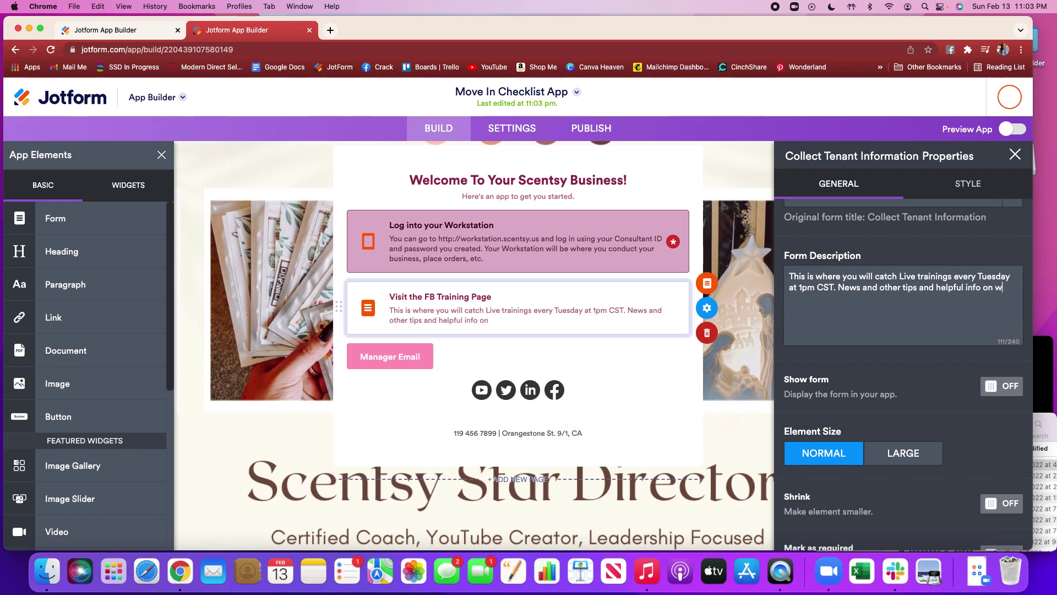
type("working your buin")
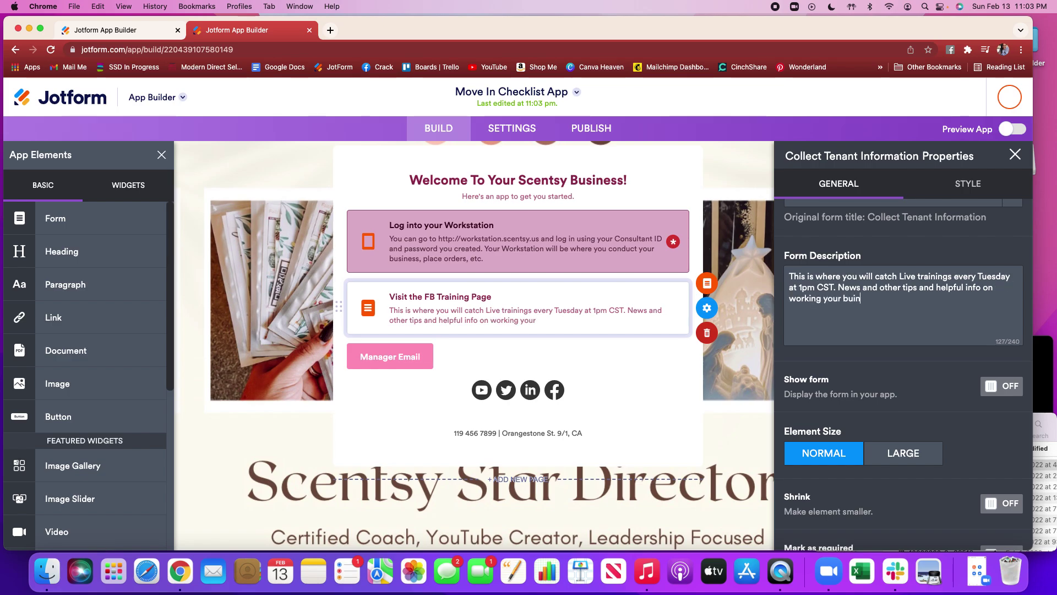
key("BackSpace")
key("BackSpace")
type("siness live here too, alon")
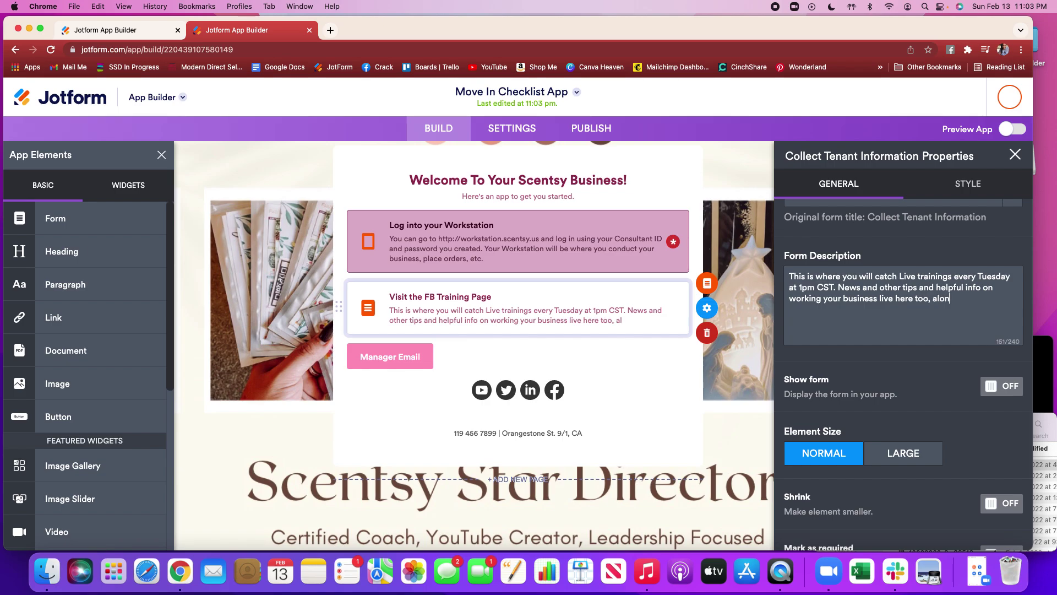
type("g with all the other team members you ")
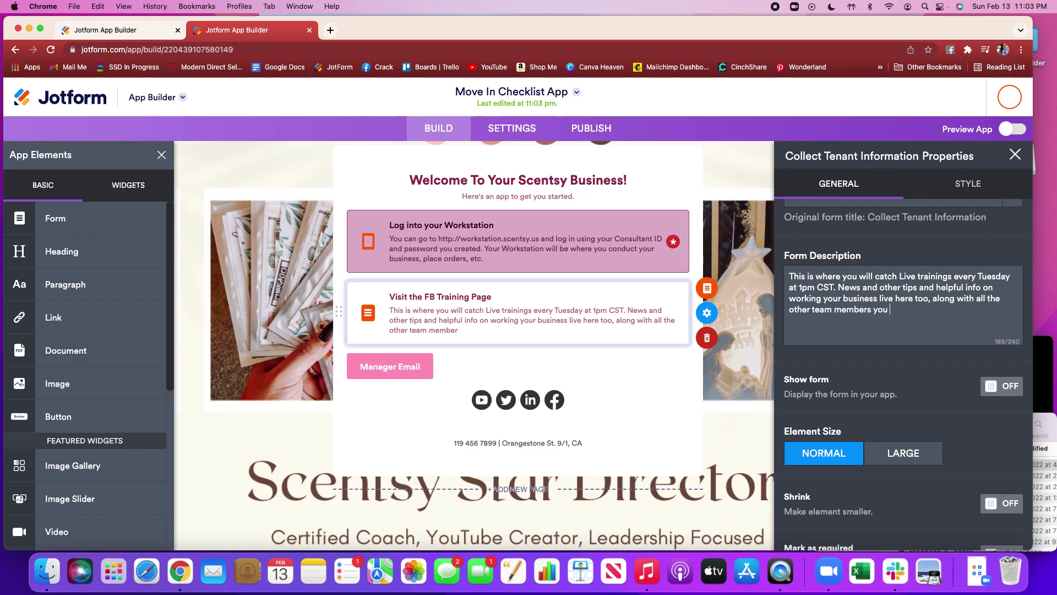
type("get to work with!")
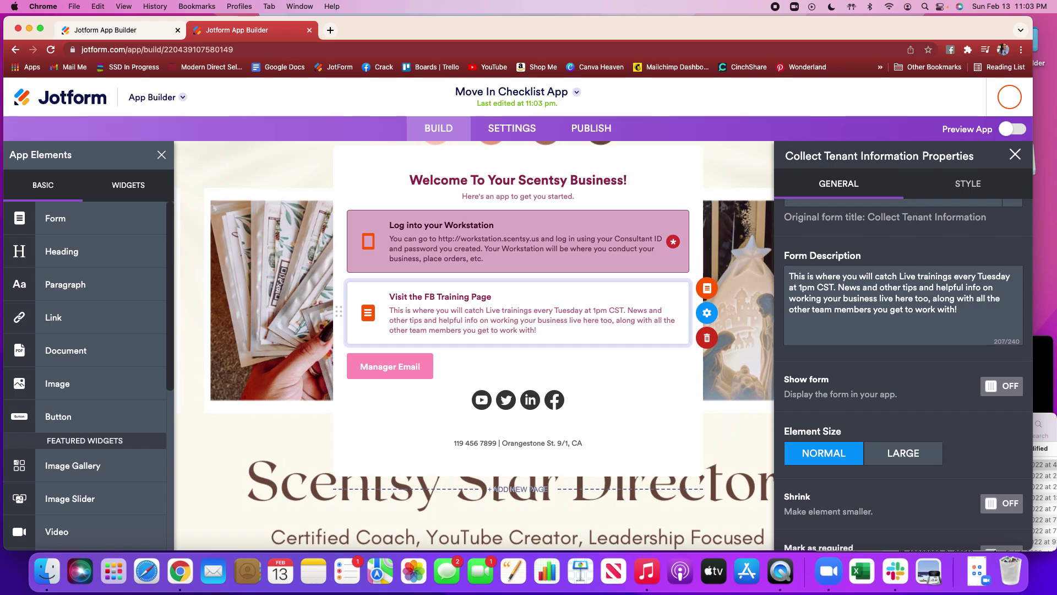
- Mark the "Visit the FB Training Page" element as required
scroll(877, 407, "down", 3)
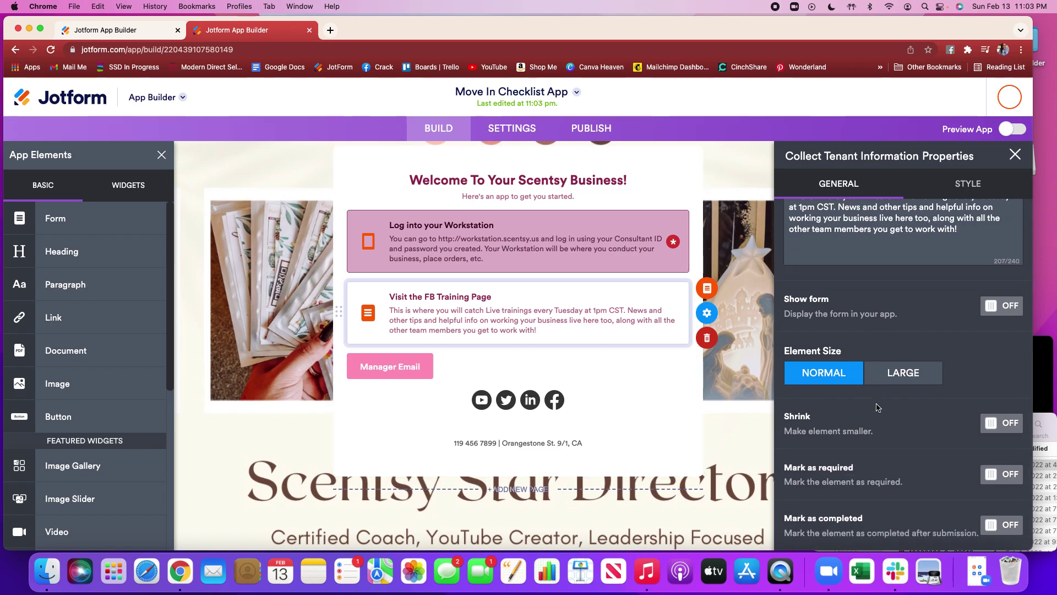
left_click(1000, 474)
scroll(948, 473, "up", 5)
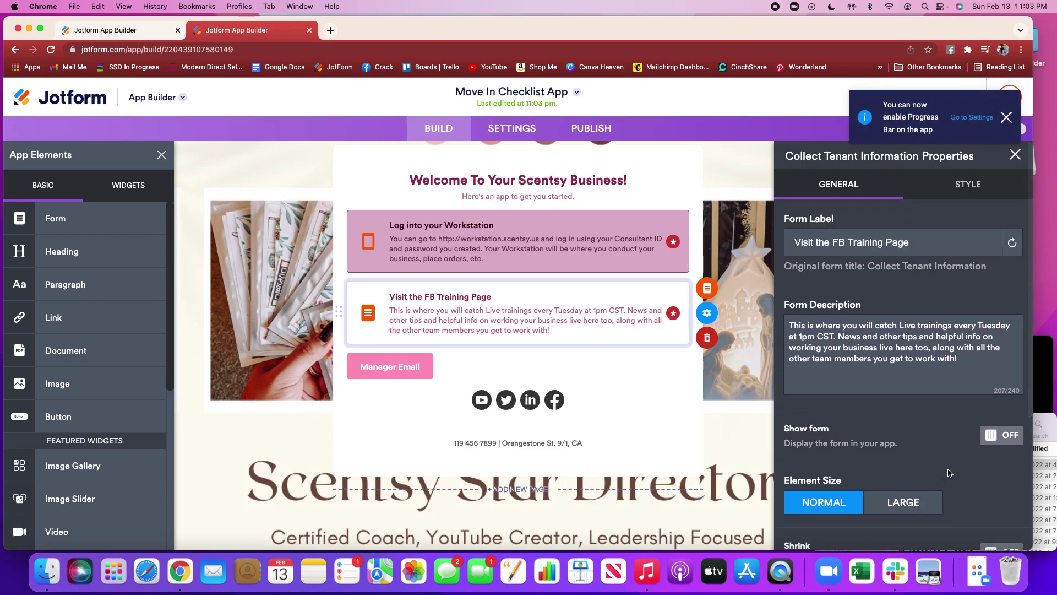
- Apply the pink color style to the "Visit the FB Training Page" element to match the Workstation element
left_click(976, 186)
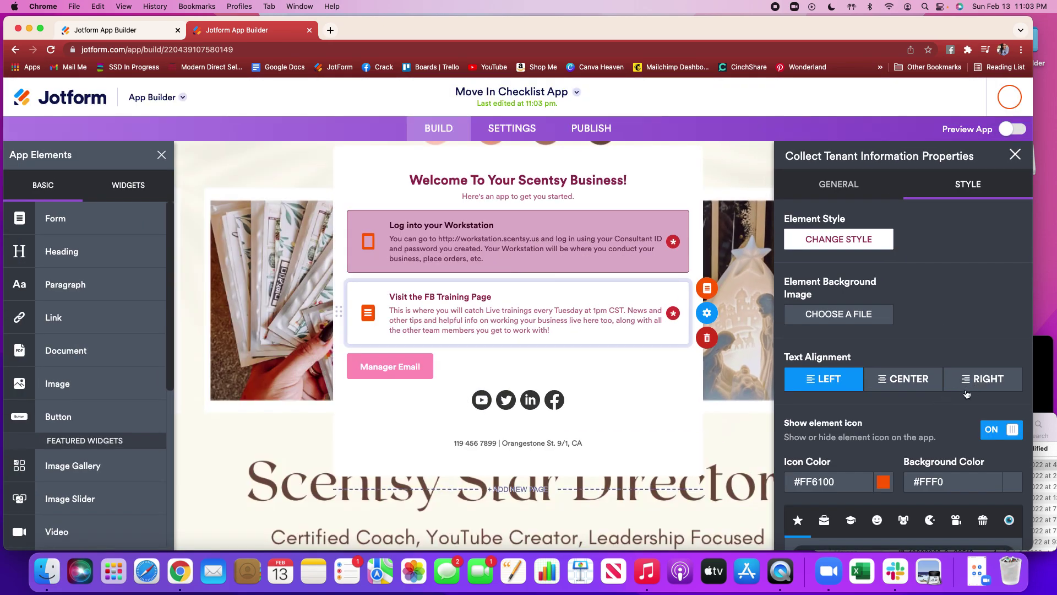
scroll(941, 418, "down", 4)
scroll(938, 424, "up", 4)
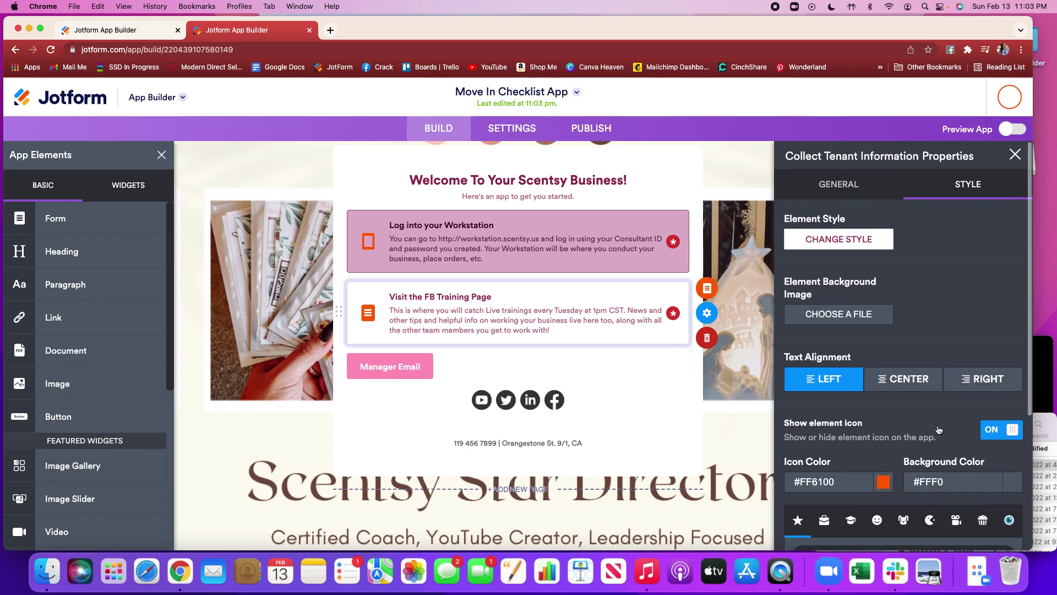
left_click(862, 238)
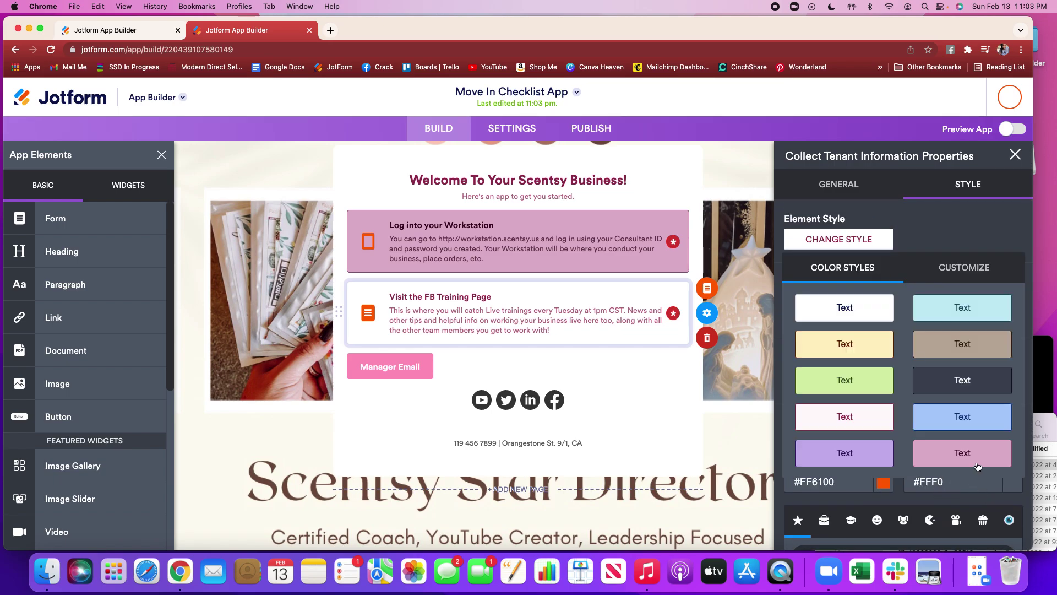
left_click(975, 457)
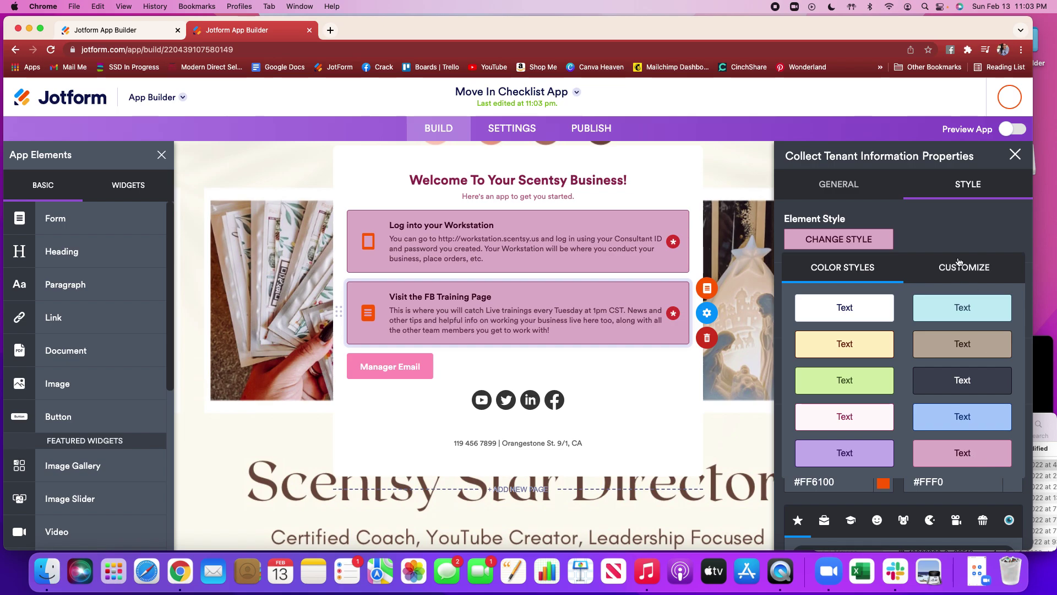
left_click(948, 231)
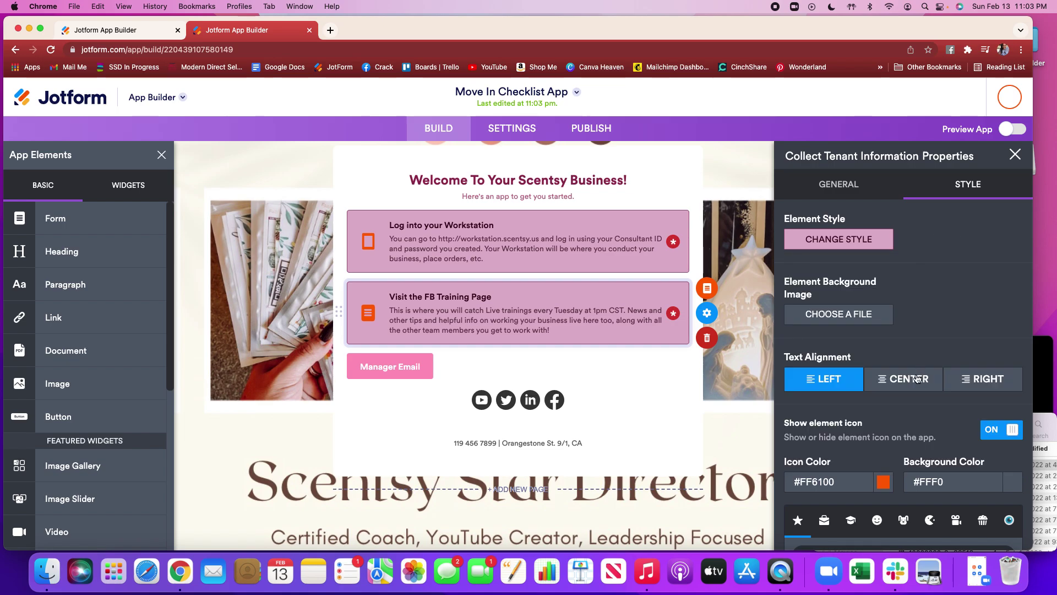
- Change the "Visit the FB Training Page" element's icon to the green cloud with a check mark and close its properties
scroll(917, 379, "down", 5)
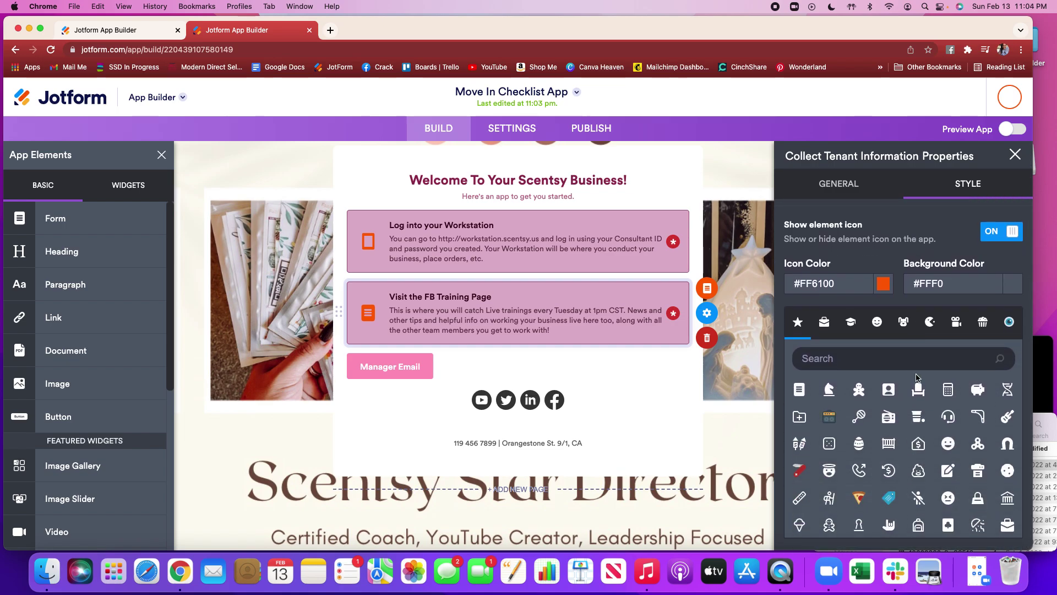
scroll(930, 438, "down", 2)
scroll(930, 438, "down", 2)
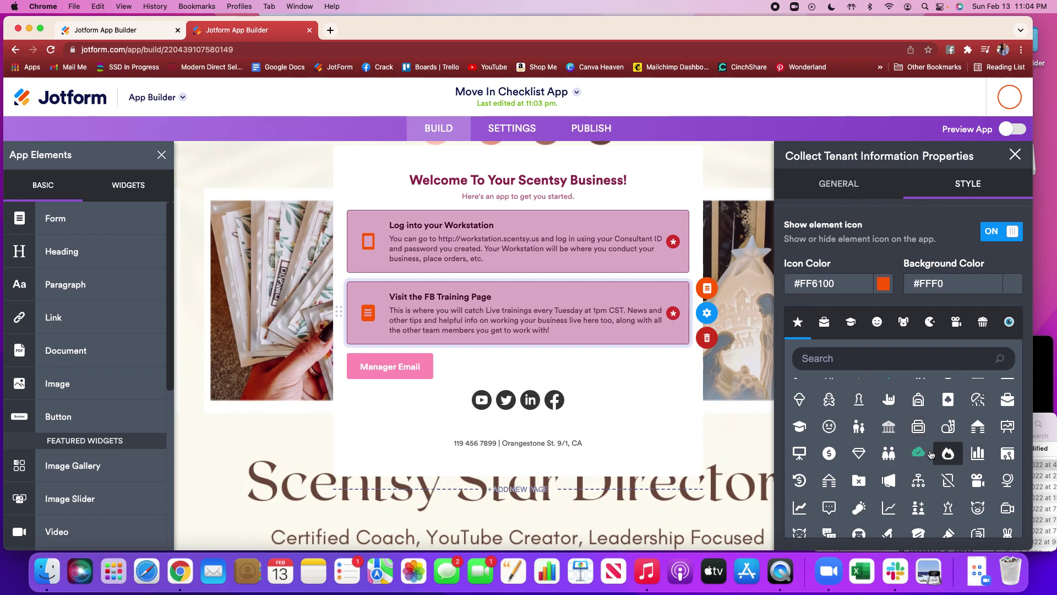
left_click(919, 453)
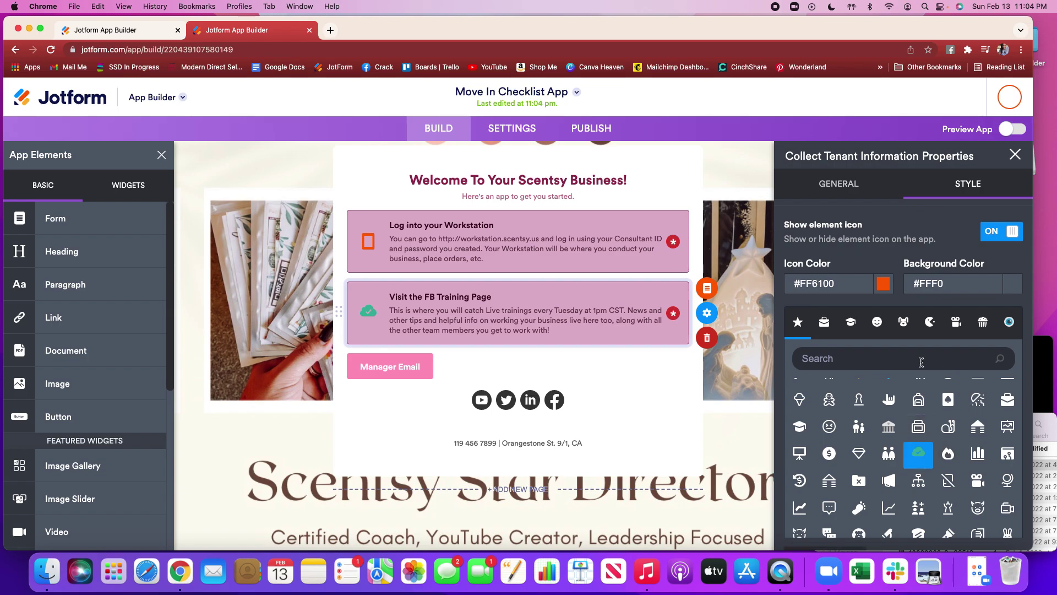
scroll(949, 327, "down", 1)
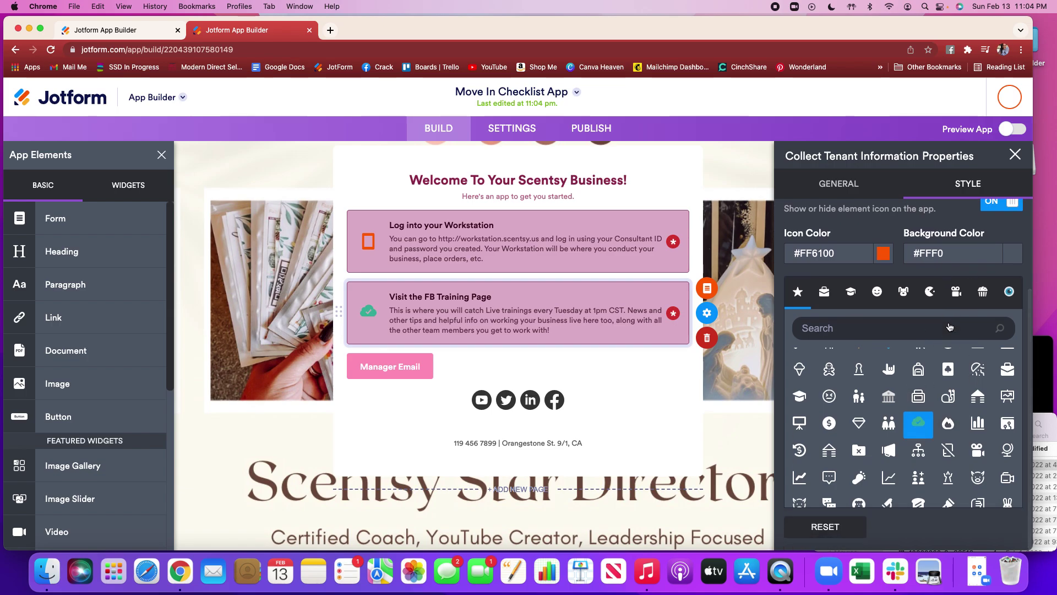
scroll(949, 327, "up", 5)
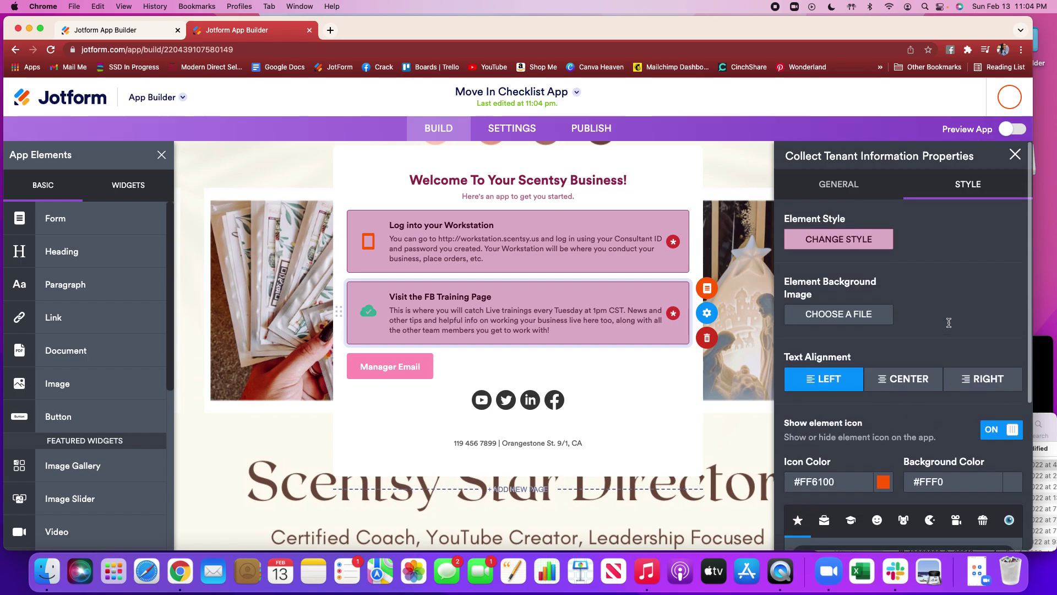
left_click(829, 188)
scroll(895, 318, "down", 4)
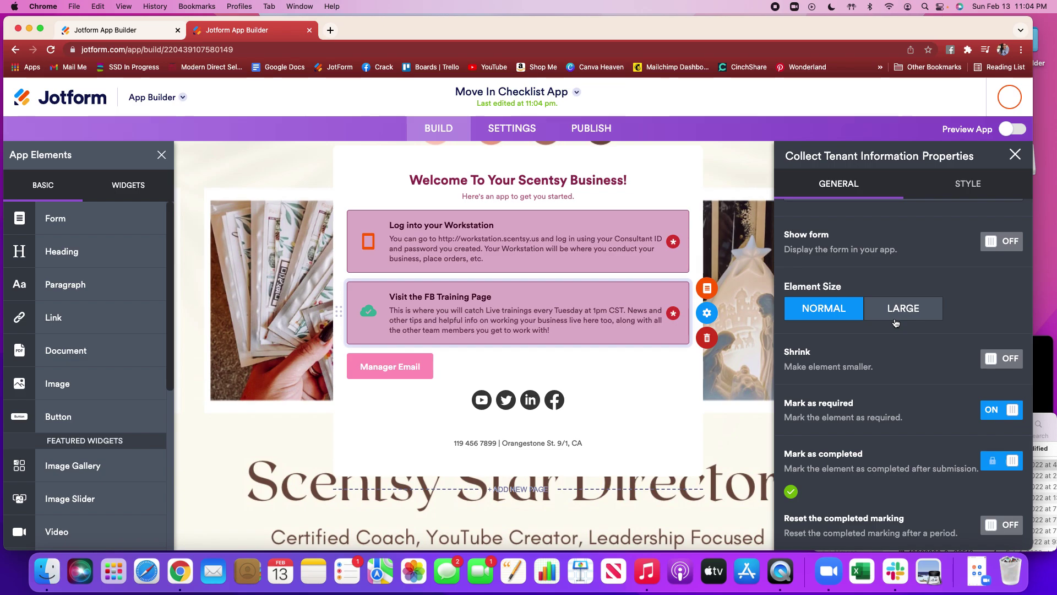
scroll(895, 322, "up", 4)
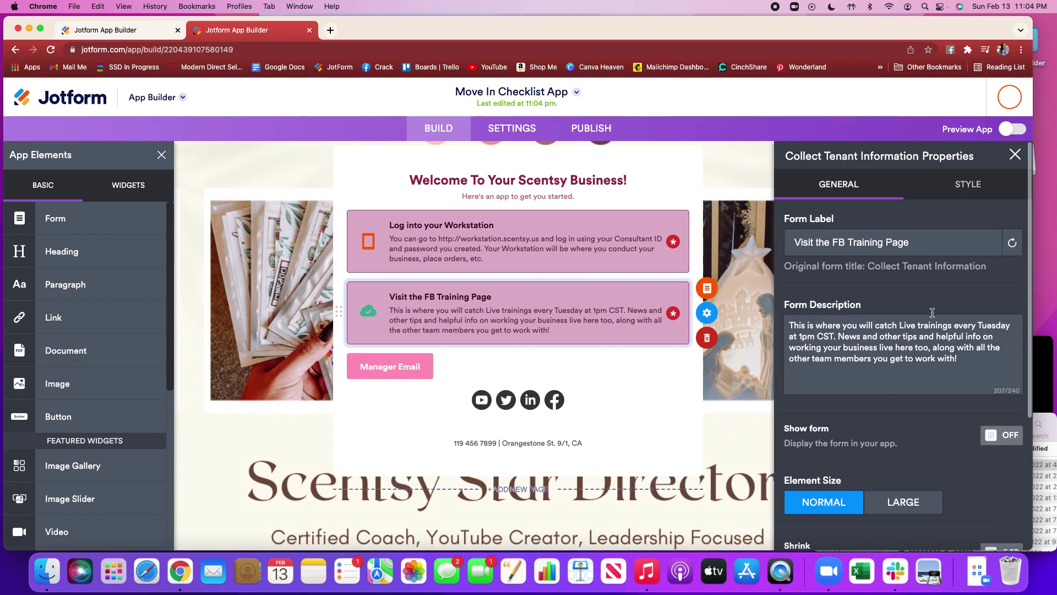
left_click(1015, 155)
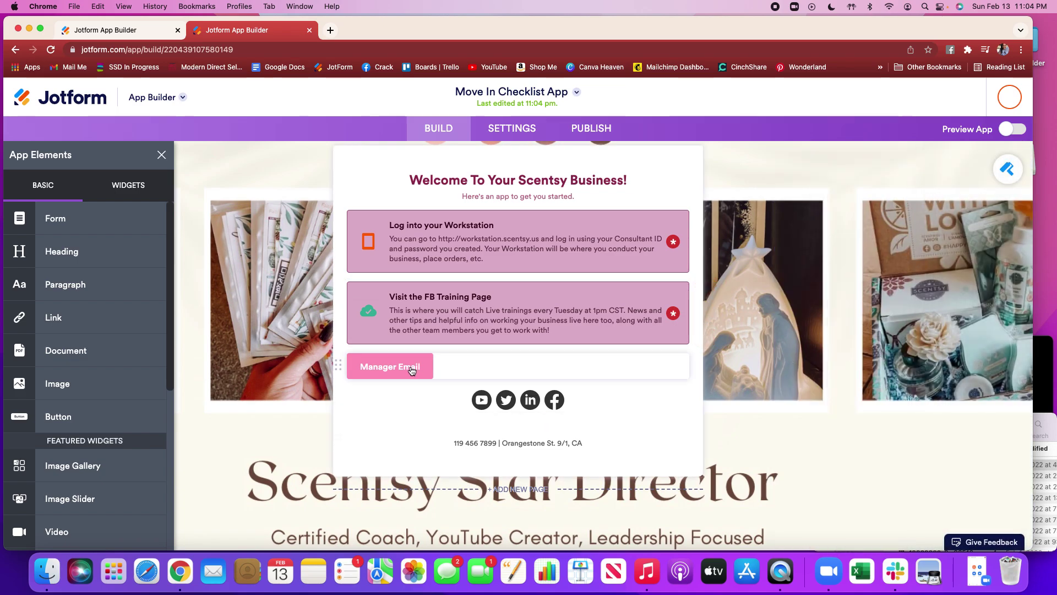
left_click(536, 370)
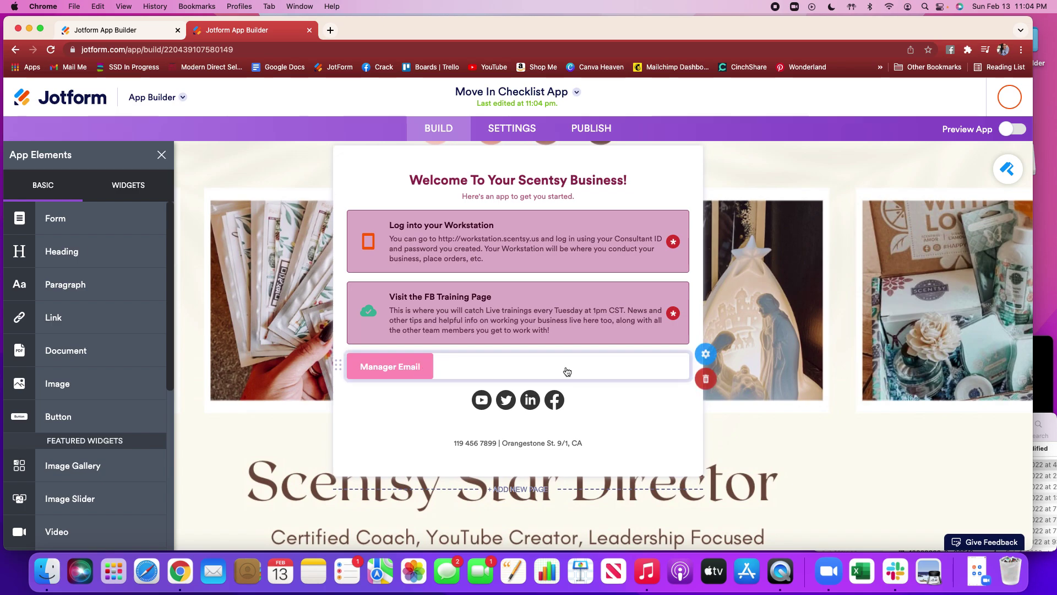
left_click(704, 355)
left_click(862, 241)
left_click(743, 234)
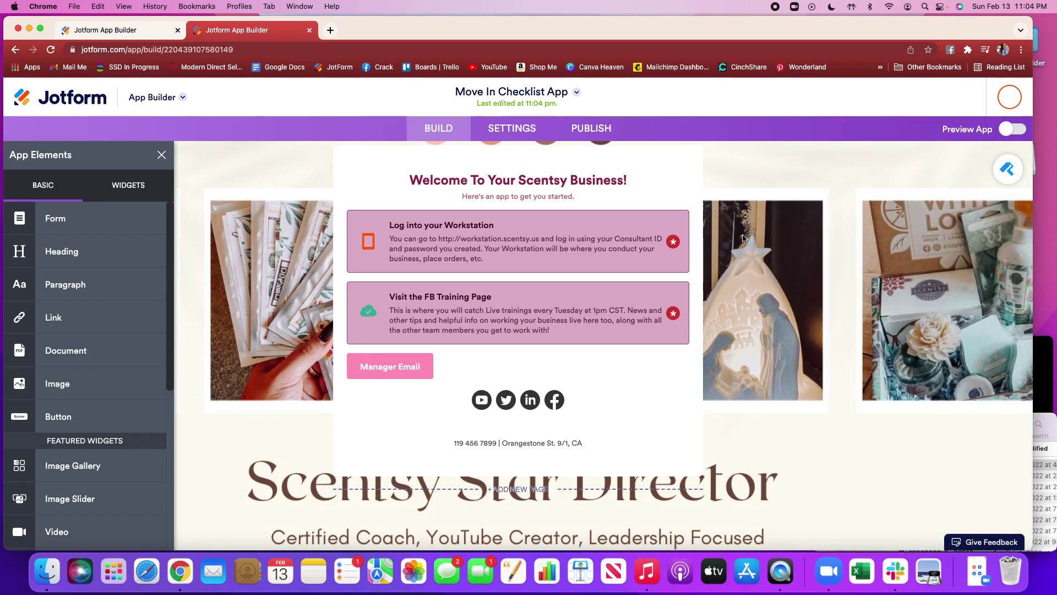
- Open the "Manager Email" button's properties and clear its button text
left_click(523, 367)
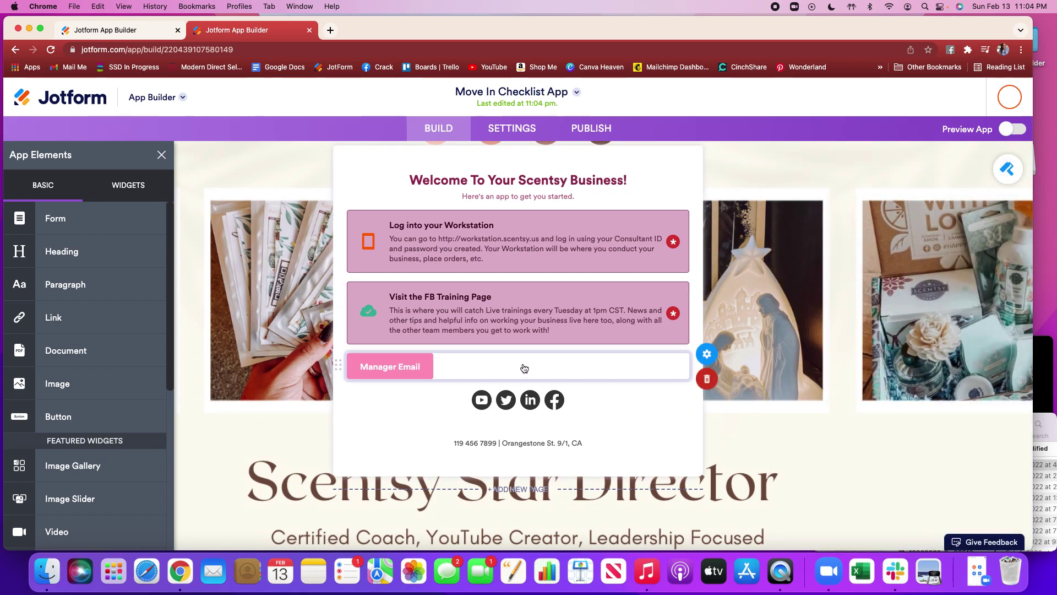
left_click(708, 354)
left_click(863, 241)
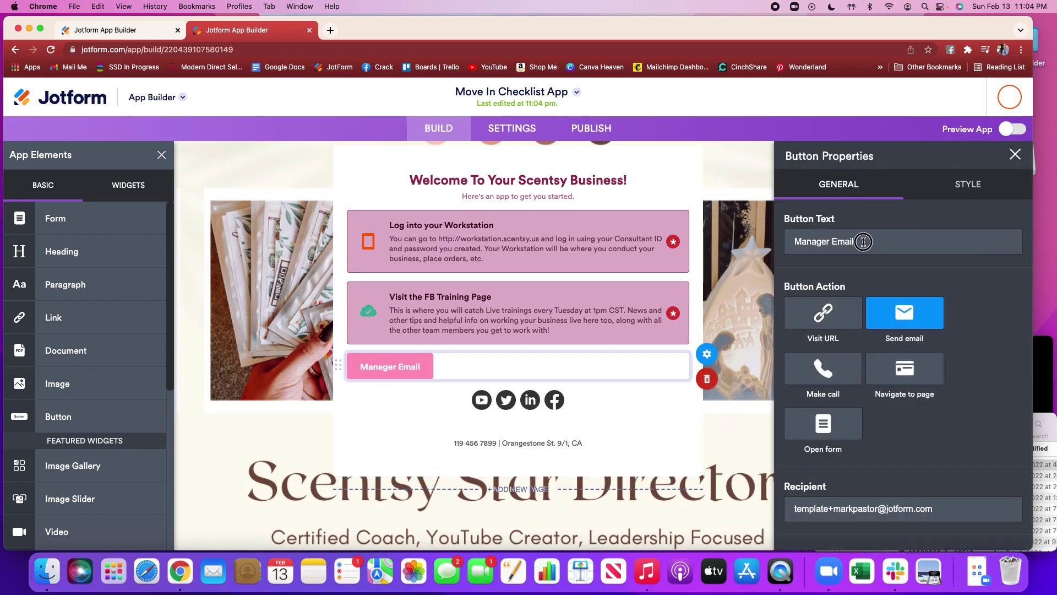
left_click_drag(864, 242, 789, 243)
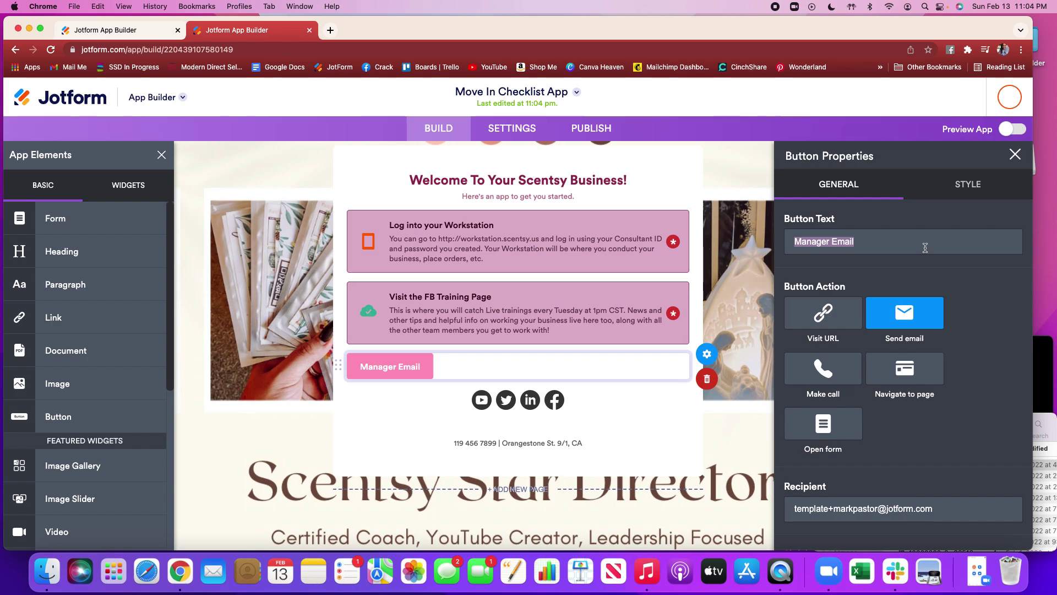
type("Click")
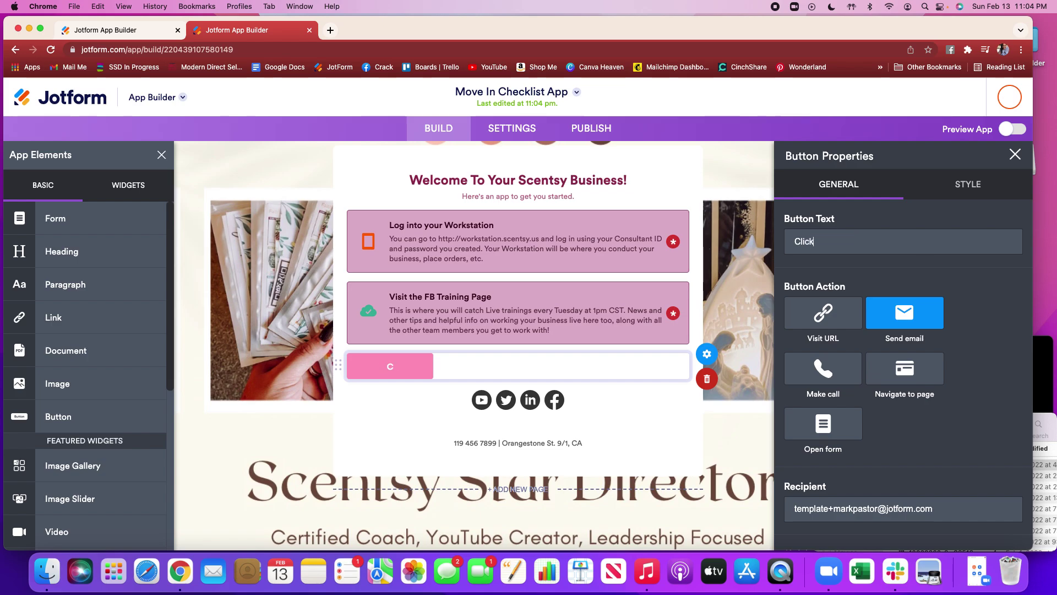
key("BackSpace")
key("BackSpace")
key("BackSpace")
key("BackSpace")
key("BackSpace")
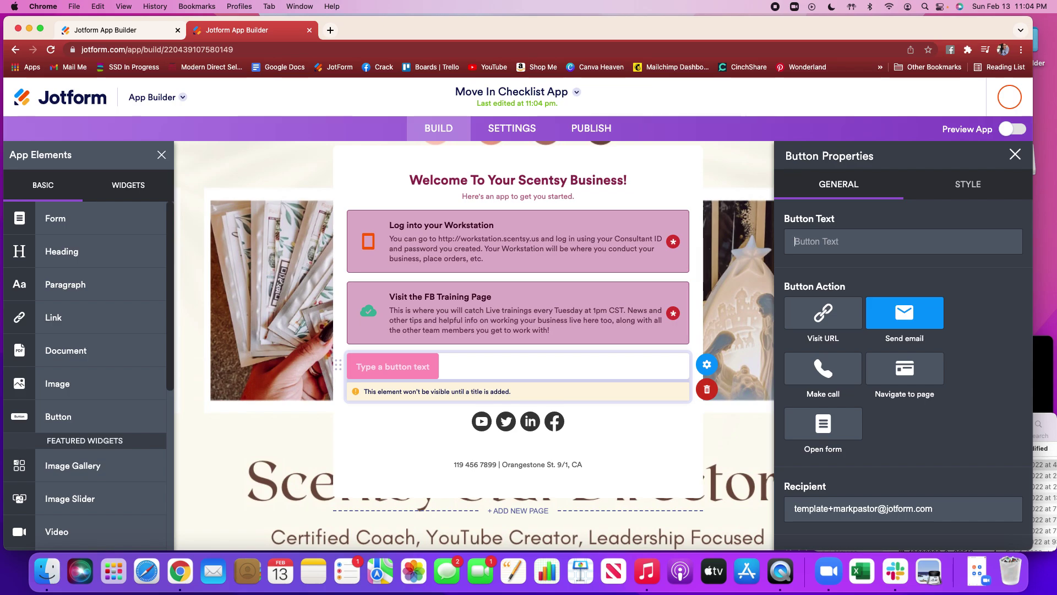
- Set the button text to "Click Here for a Welcome Video From" followed by the director's full name and an exclamation mark
type("Click ")
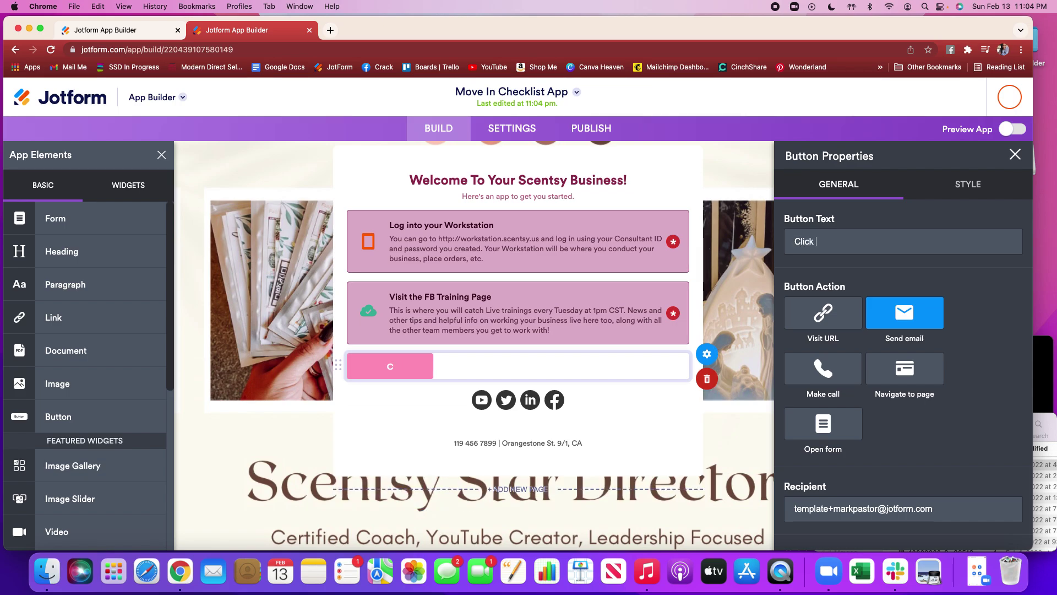
type("Here for a W")
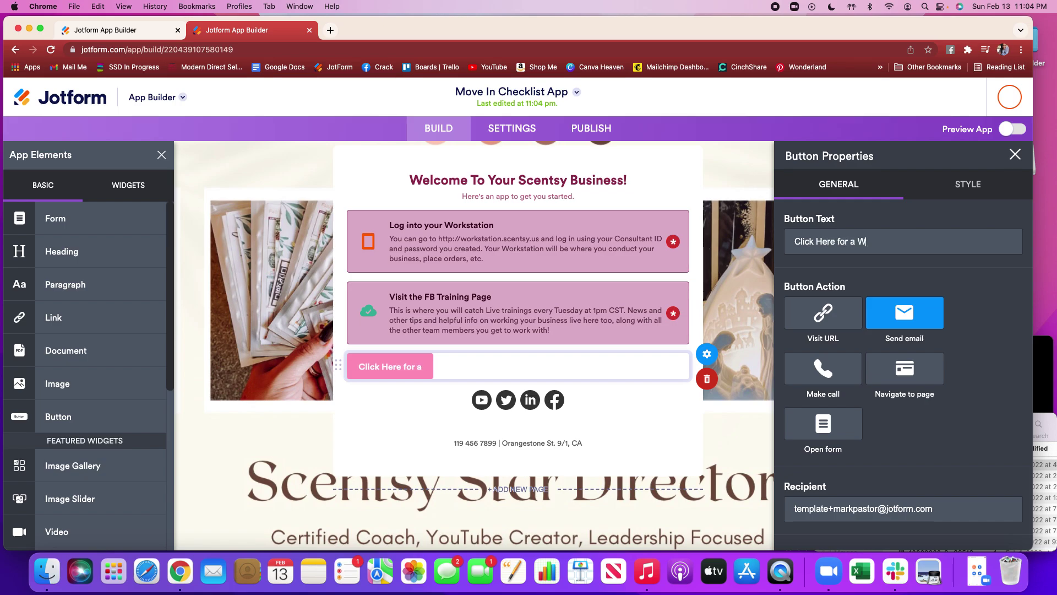
type("eldo")
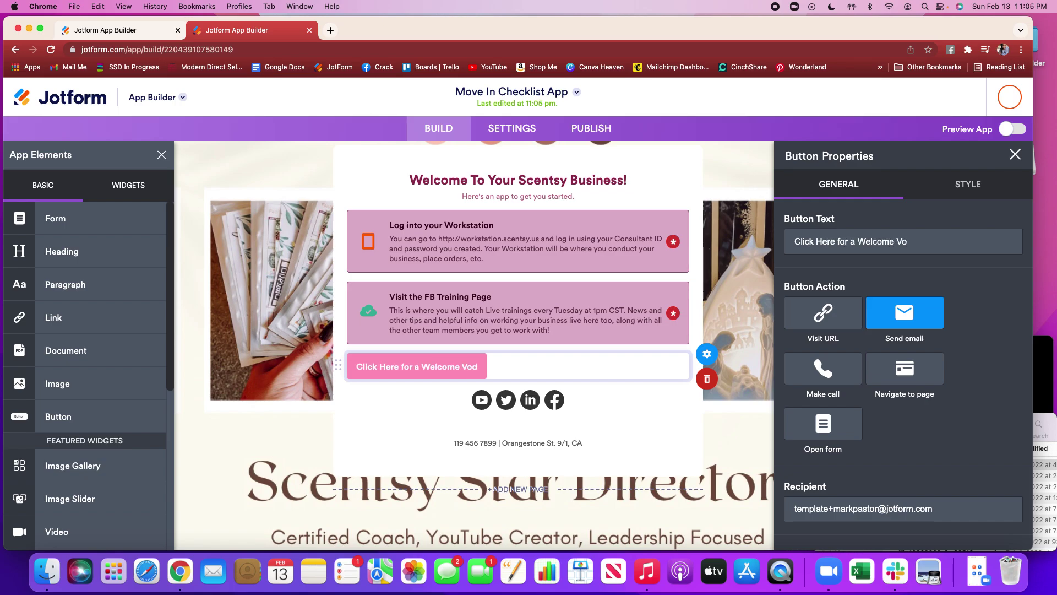
type("me Video From")
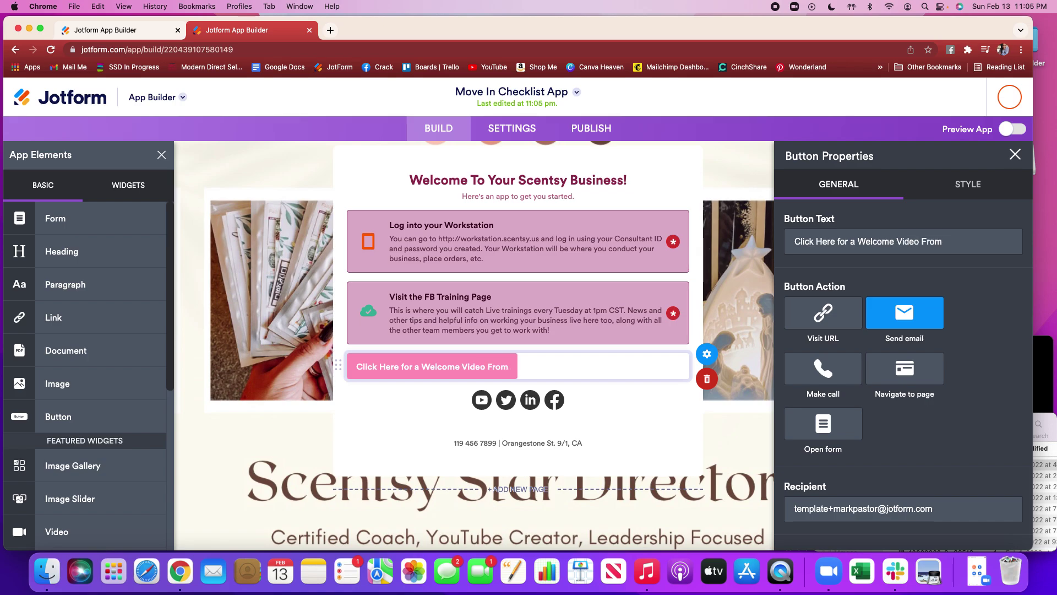
type(" Jacqui Duran!")
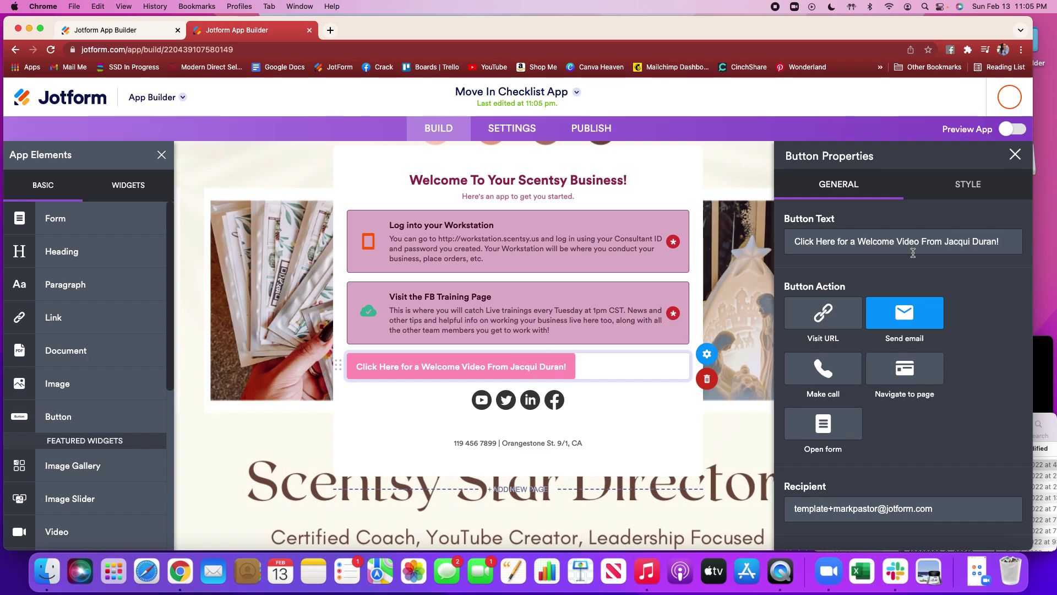
- Switch to YouTube in a new browser tab and show the list of videos on the account's own channel
left_click(331, 31)
left_click(493, 68)
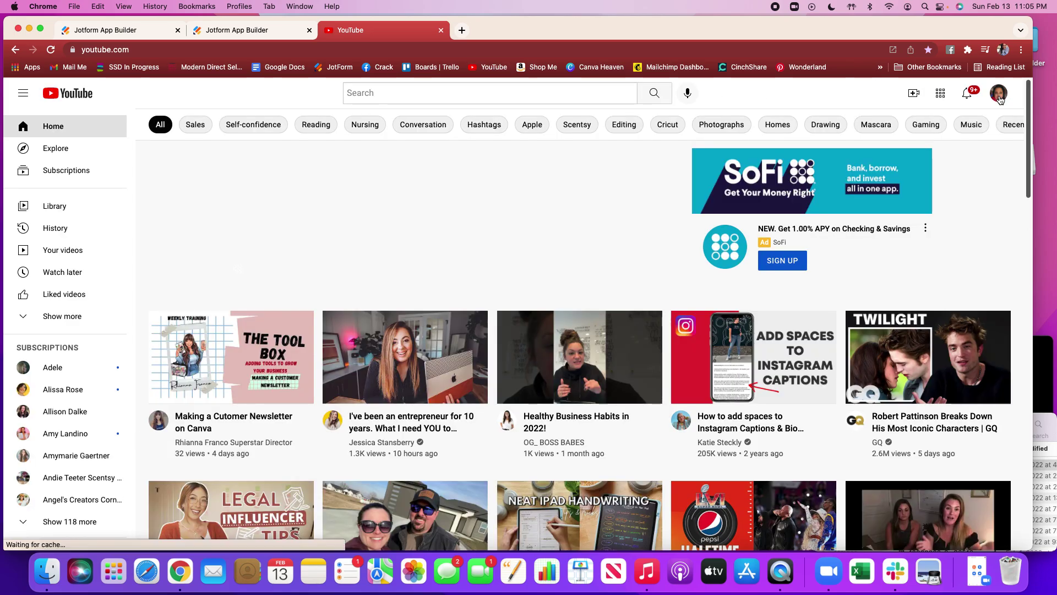
left_click(1000, 94)
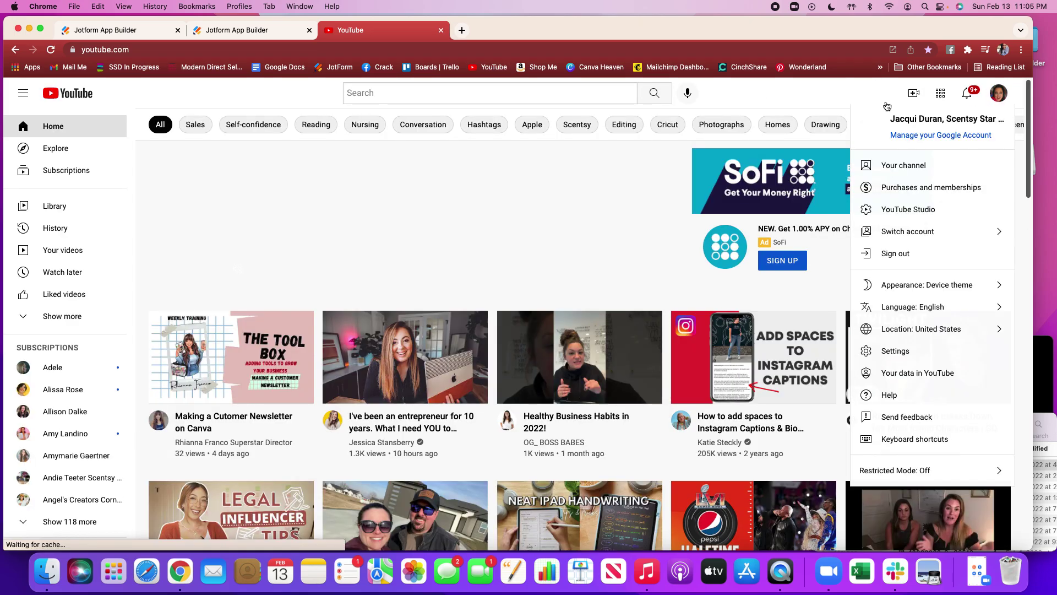
left_click(903, 166)
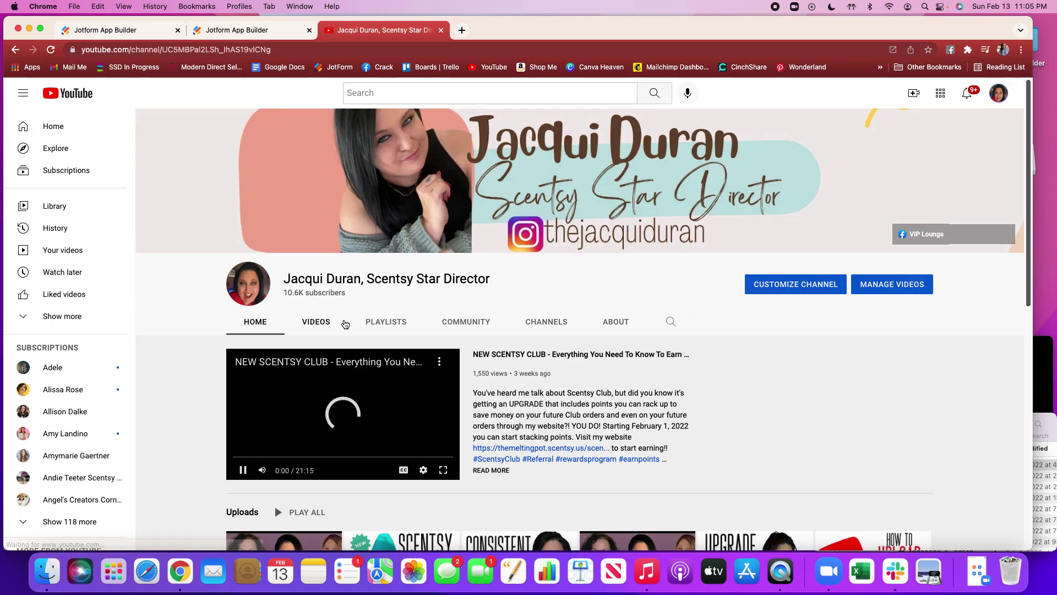
left_click(317, 322)
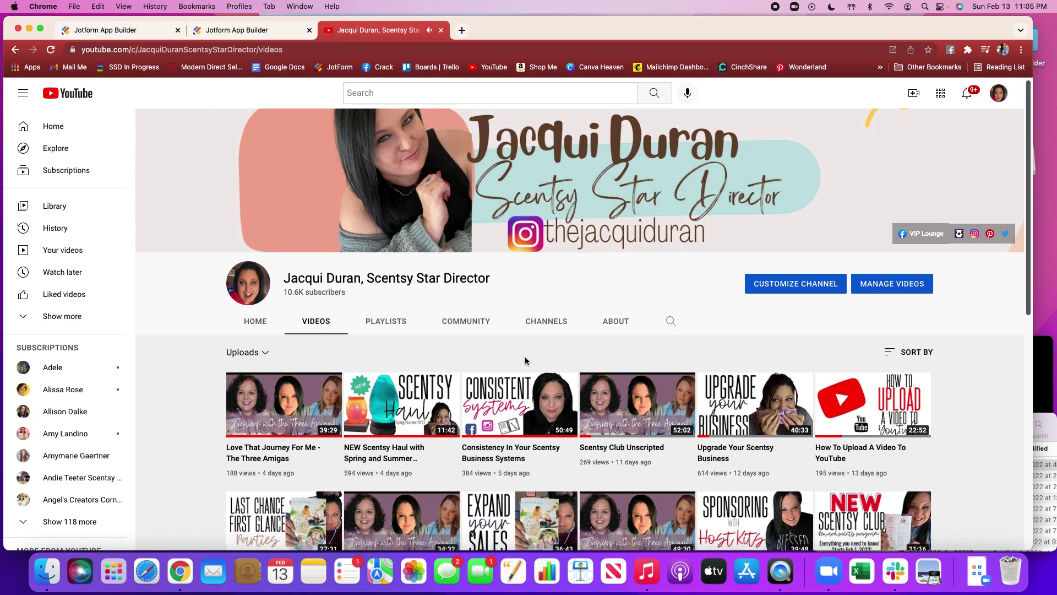
- Find and open the "Welcome to Scentsy & #Scent365 Tribe!" video, and pause its playback
scroll(526, 361, "down", 3)
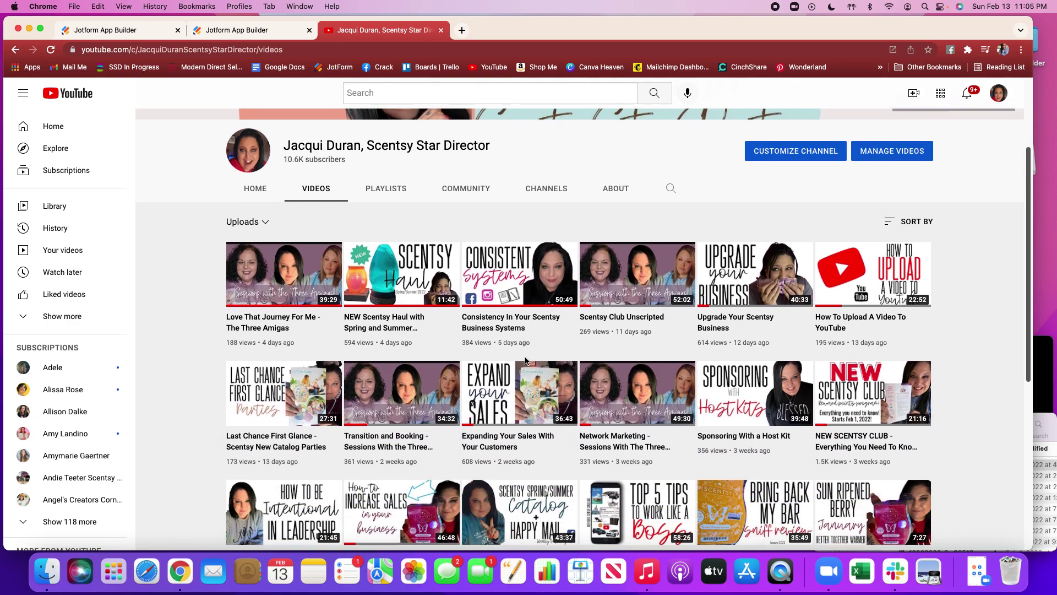
scroll(526, 361, "down", 3)
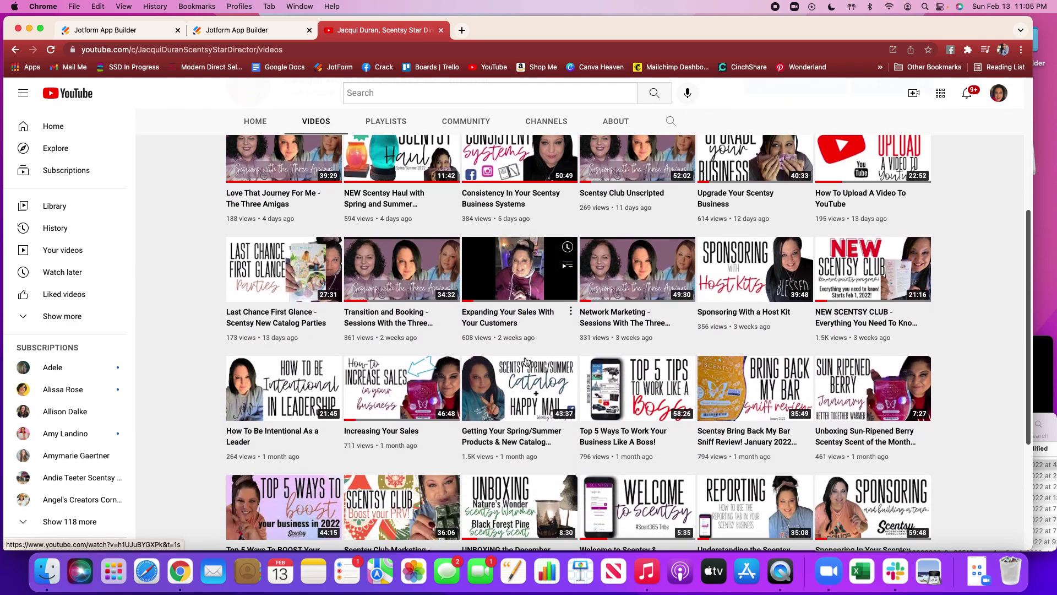
scroll(525, 362, "down", 2)
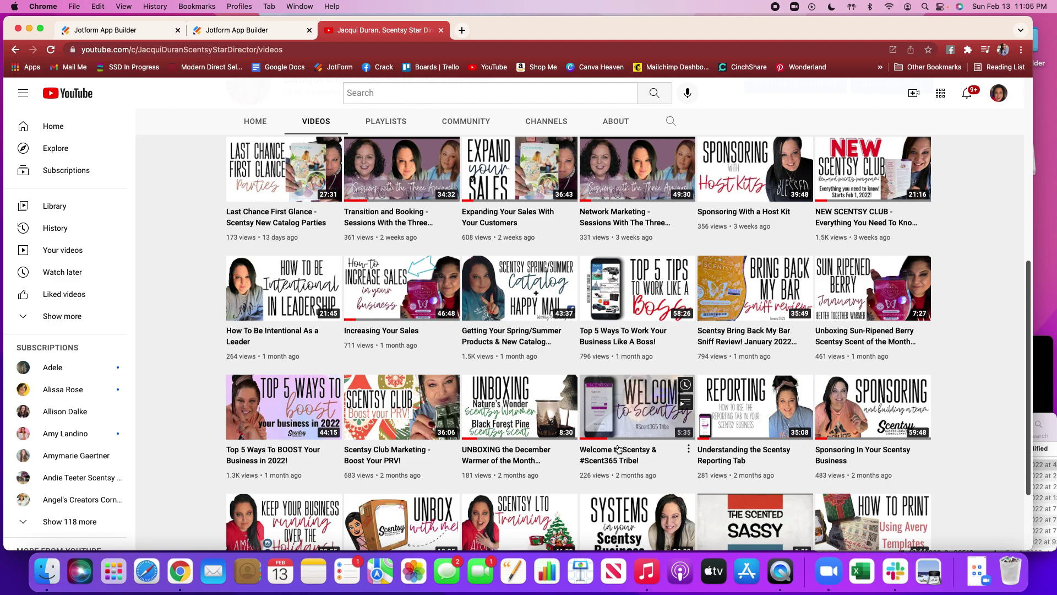
left_click(688, 451)
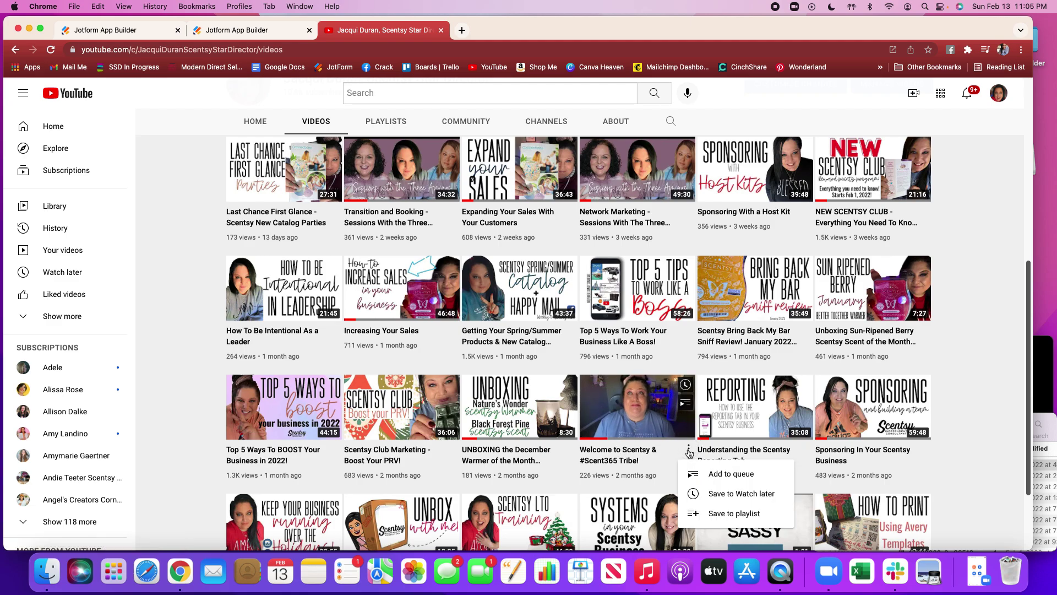
left_click(632, 458)
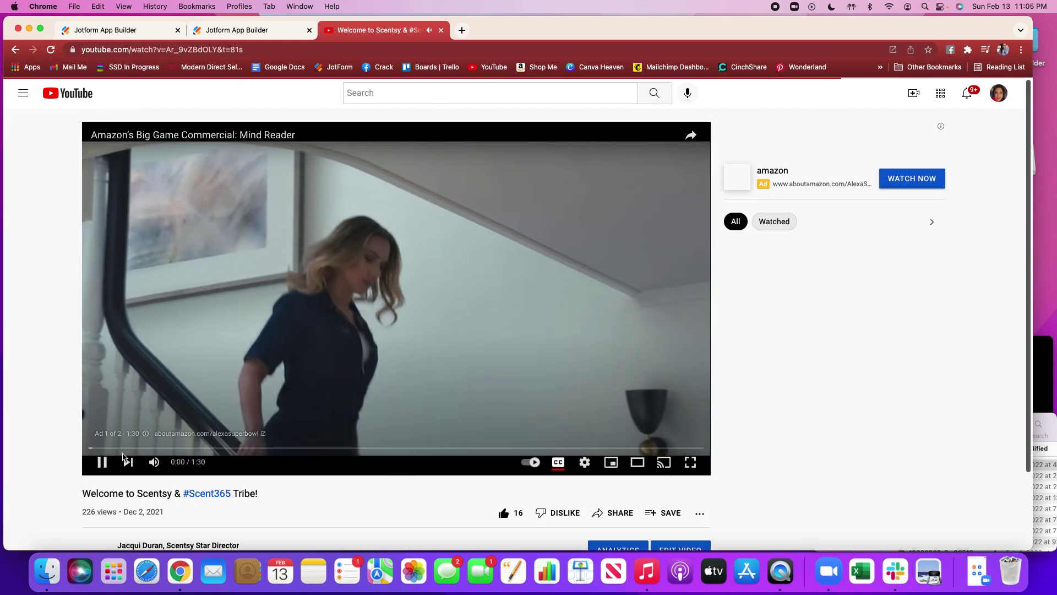
left_click(102, 462)
- Copy the share link of the "Welcome to Scentsy & #Scent365 Tribe!" video
scroll(340, 474, "down", 2)
left_click(620, 430)
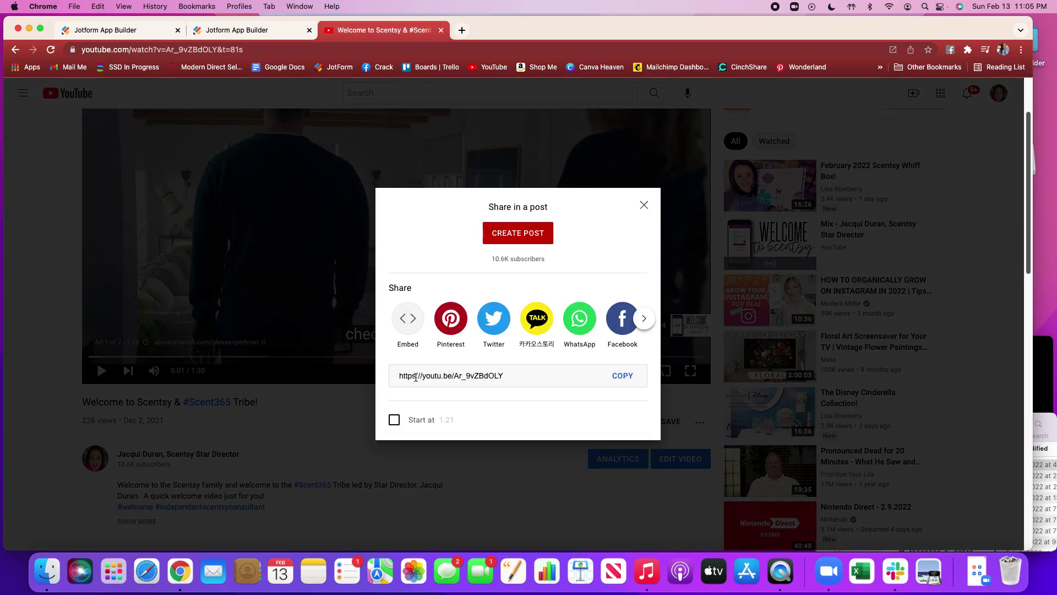
left_click(622, 375)
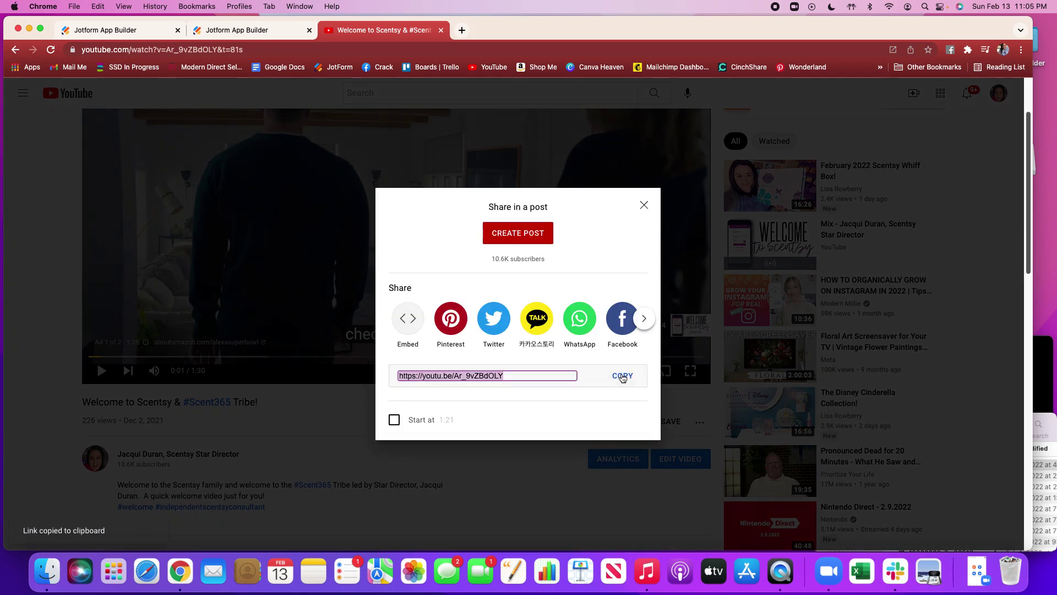
left_click(278, 33)
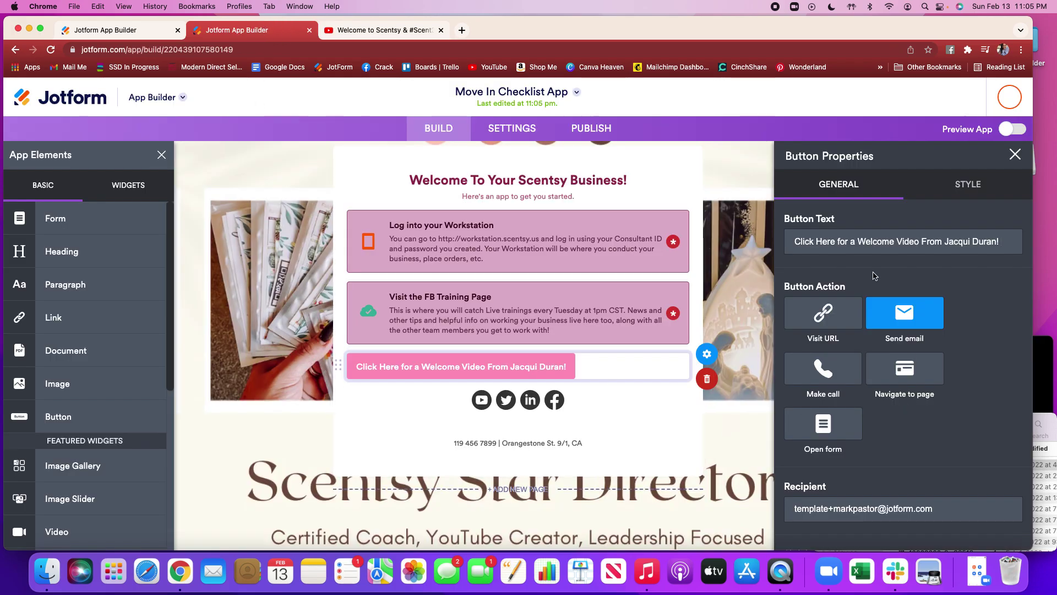
left_click(823, 313)
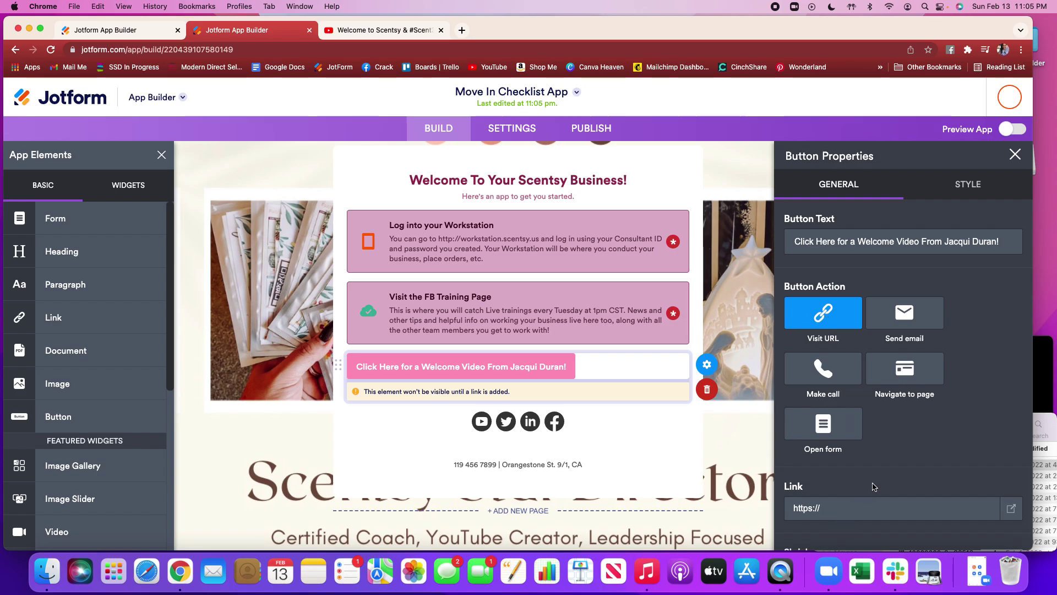
scroll(874, 486, "down", 2)
left_click(839, 445)
key("BackSpace")
key("BackSpace")
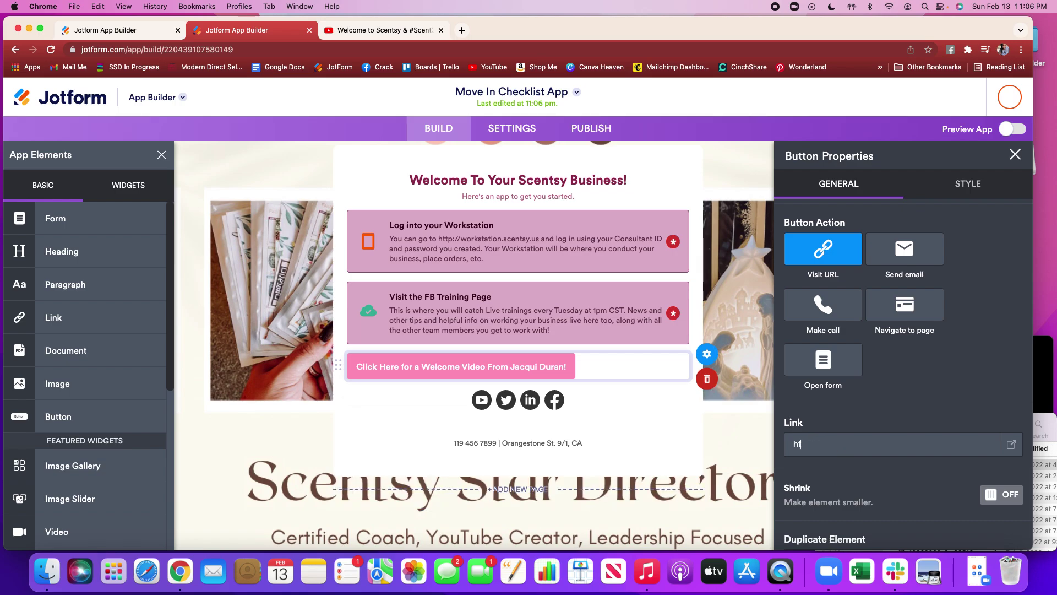
key("BackSpace")
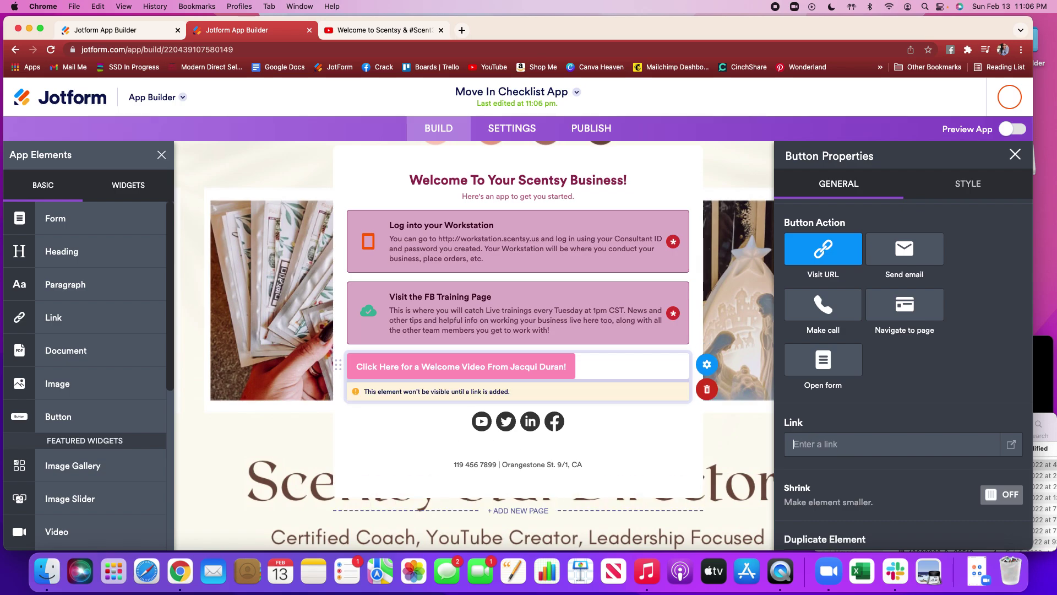
right_click(808, 441)
left_click(826, 471)
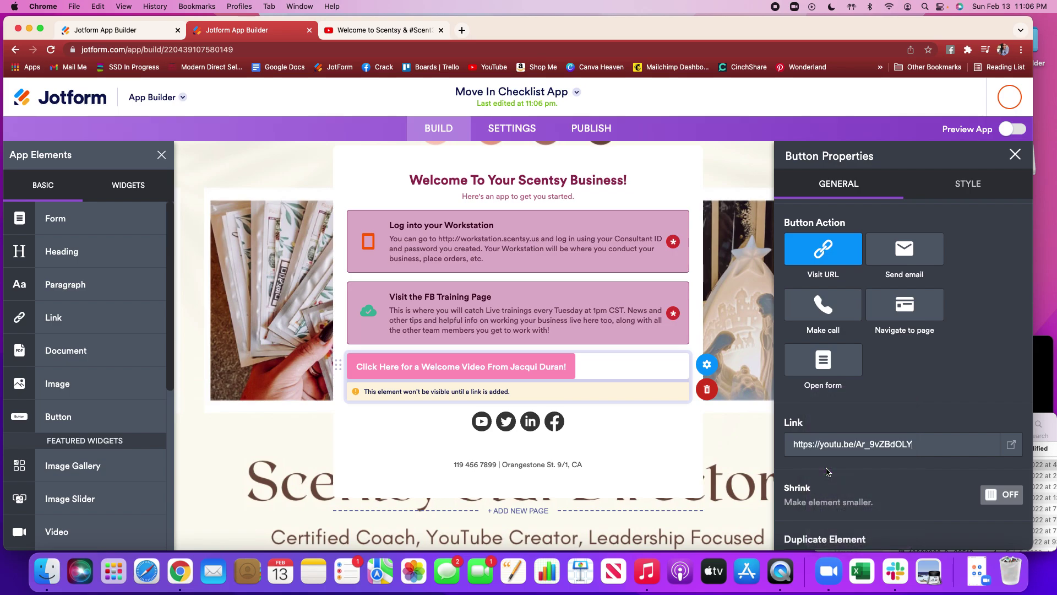
- Give the welcome video button rounded corners and center alignment
scroll(932, 474, "down", 2)
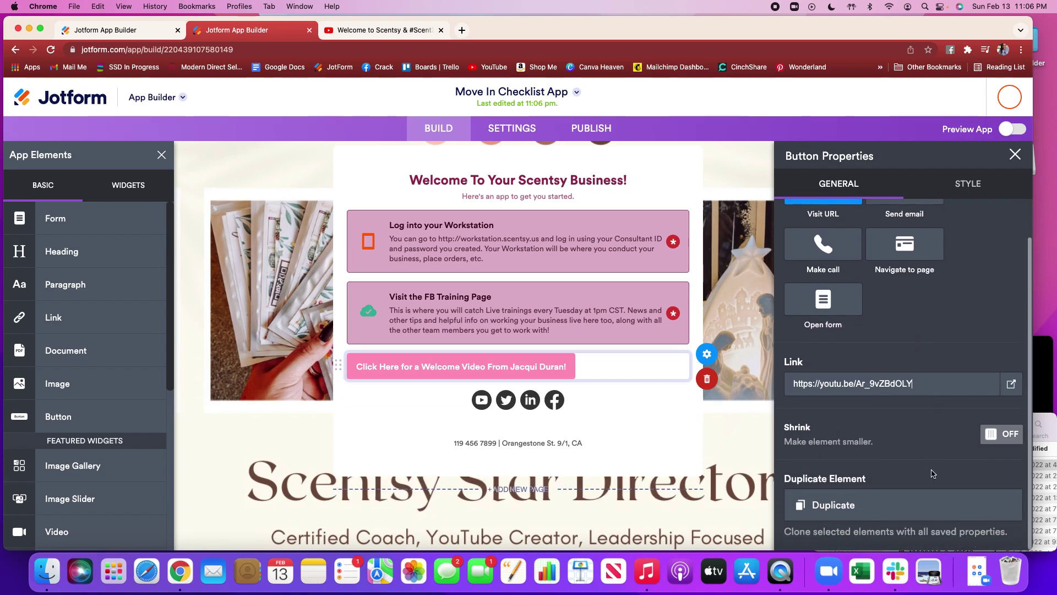
scroll(909, 467, "up", 4)
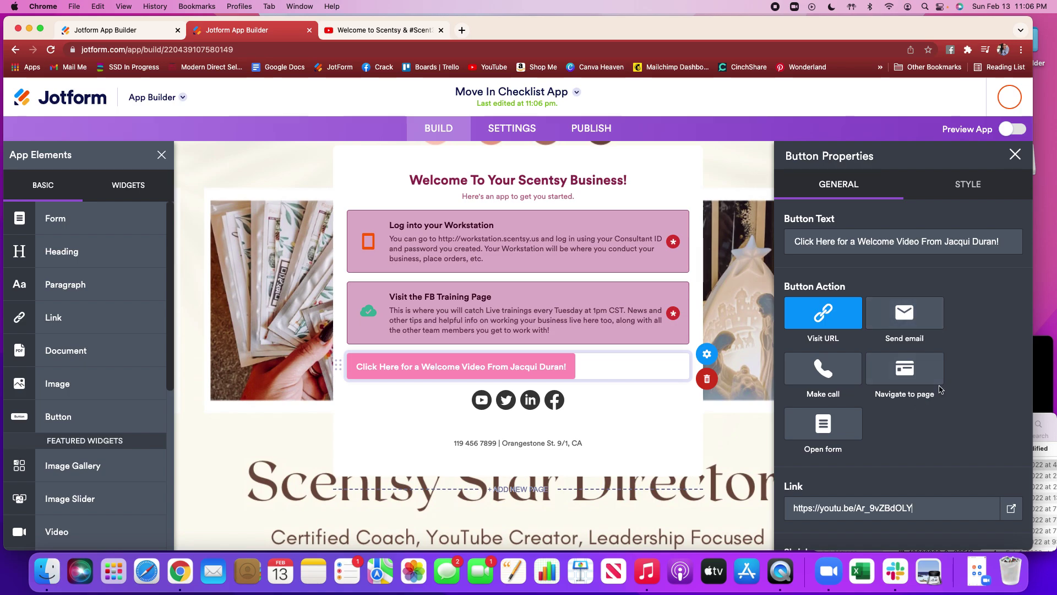
left_click(975, 185)
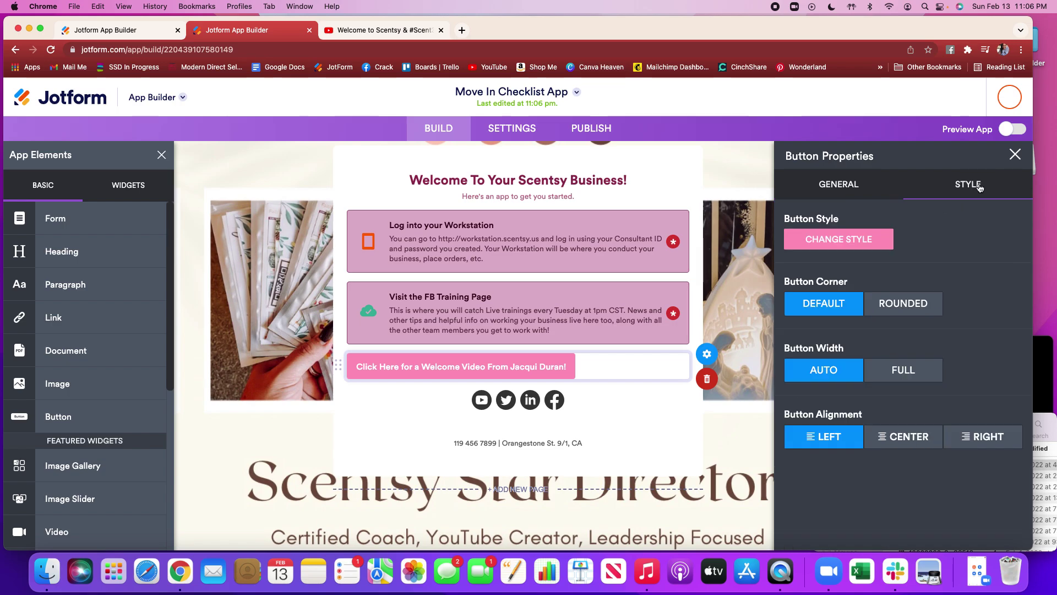
left_click(904, 314)
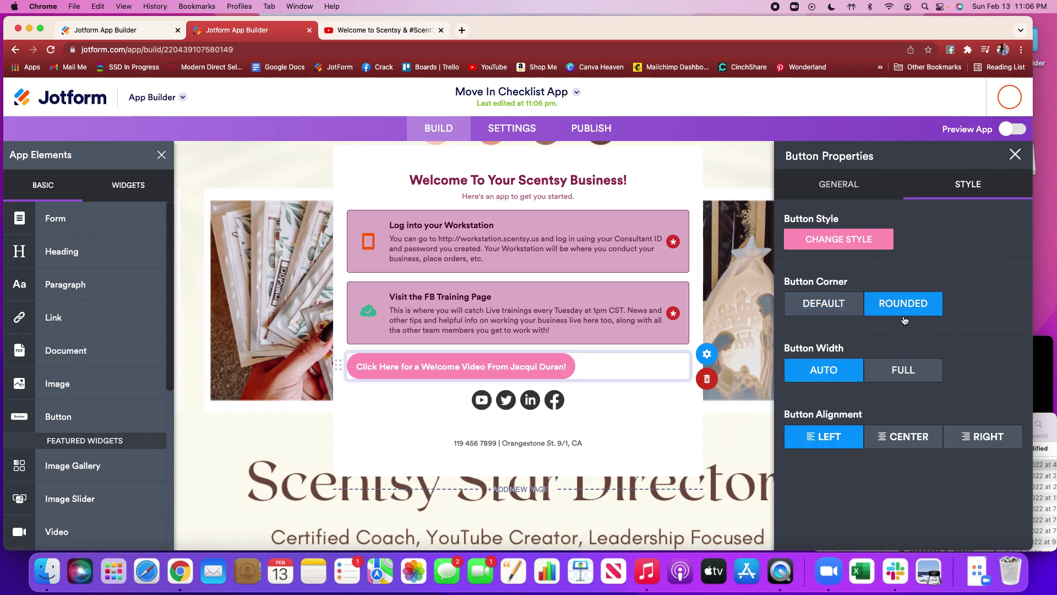
left_click(907, 439)
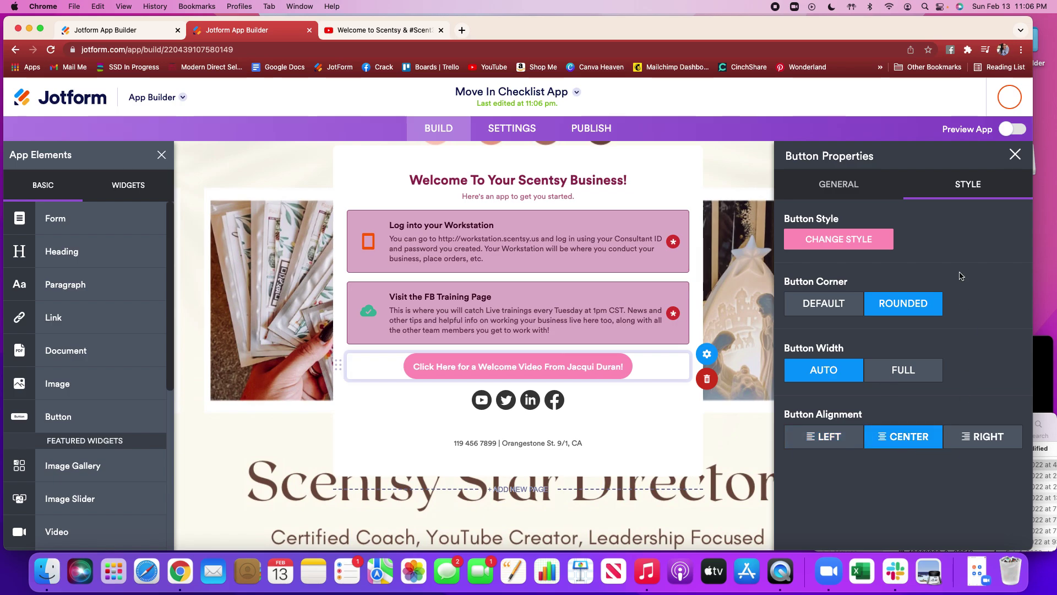
left_click(860, 241)
scroll(967, 476, "down", 1)
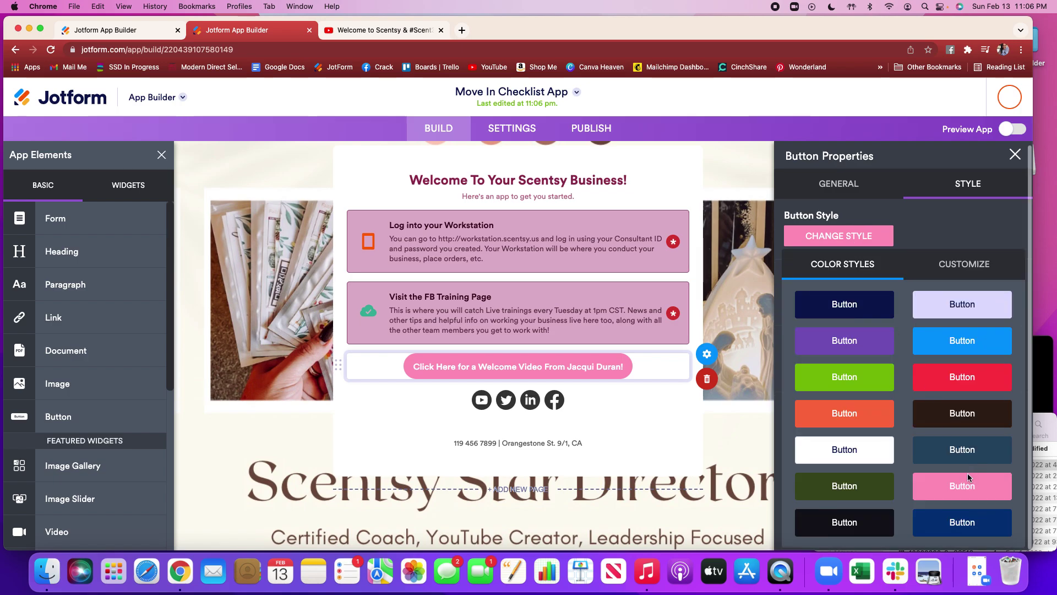
left_click(954, 236)
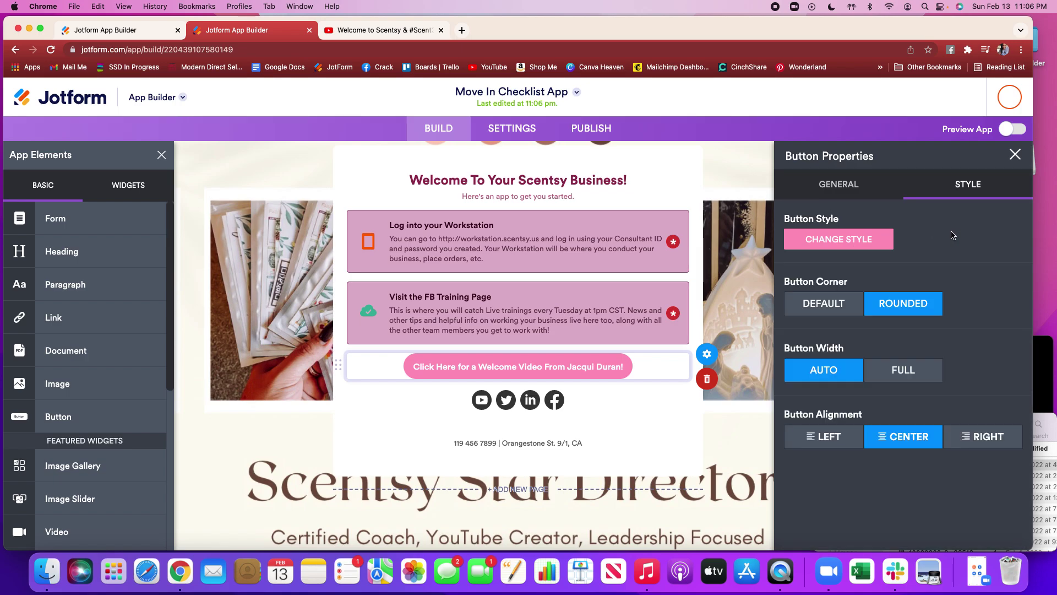
- Review the welcome video button's general settings, including its link, and close its properties
left_click(858, 186)
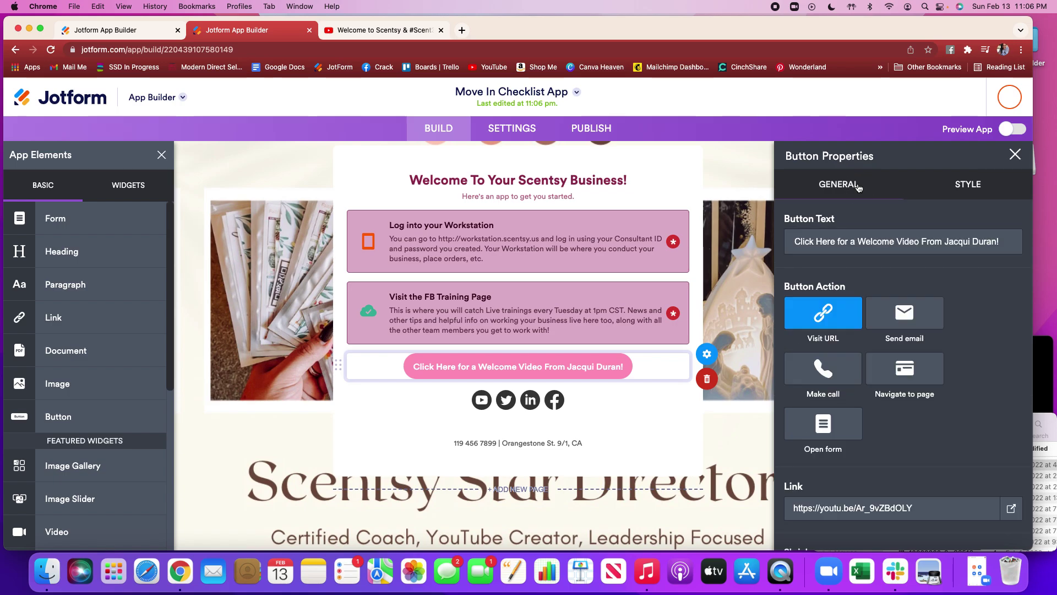
scroll(1003, 394, "down", 4)
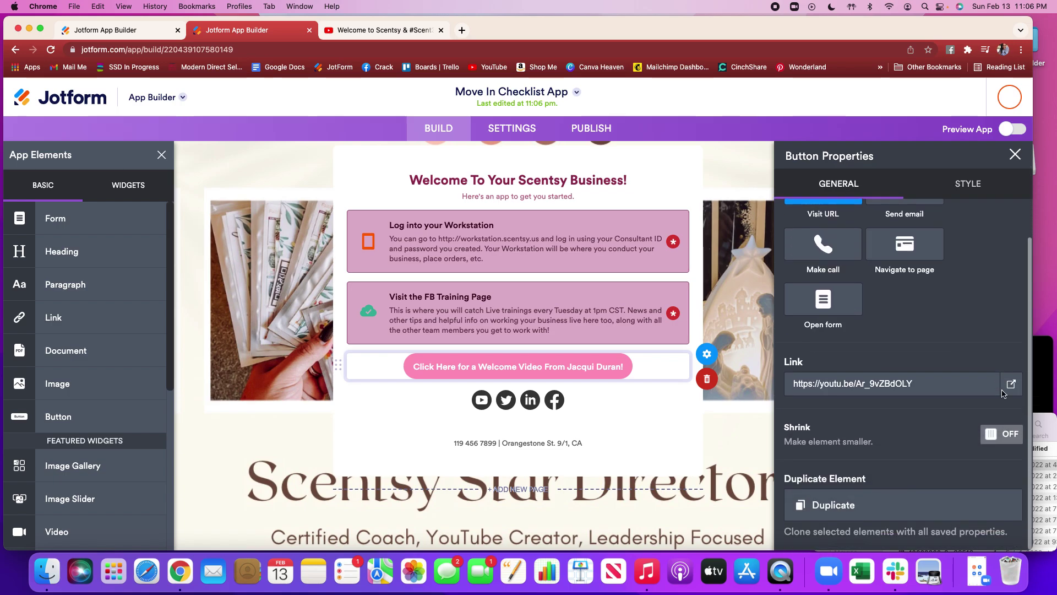
scroll(1003, 394, "up", 4)
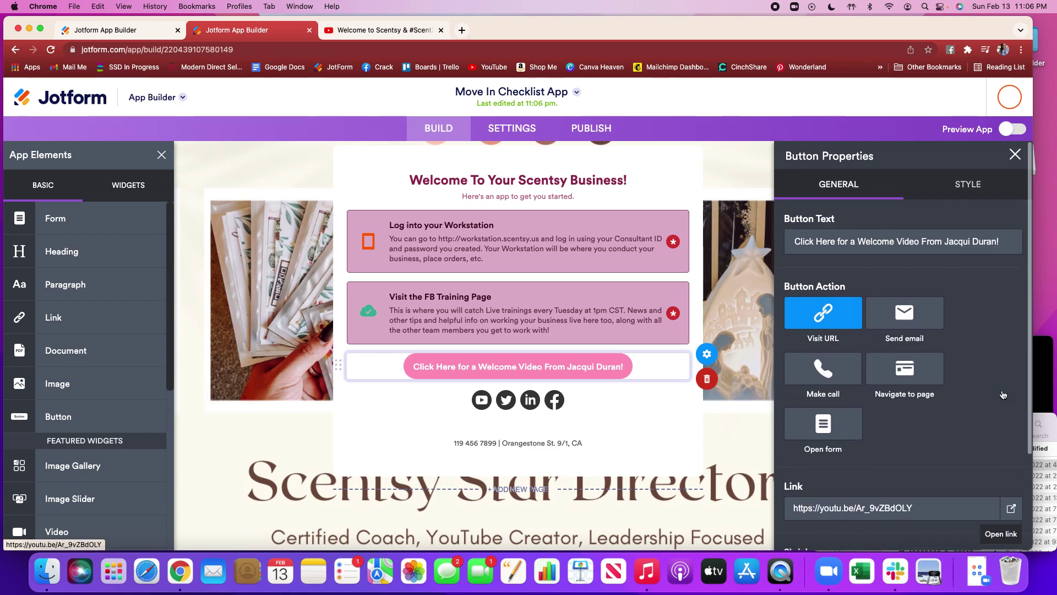
left_click(1014, 153)
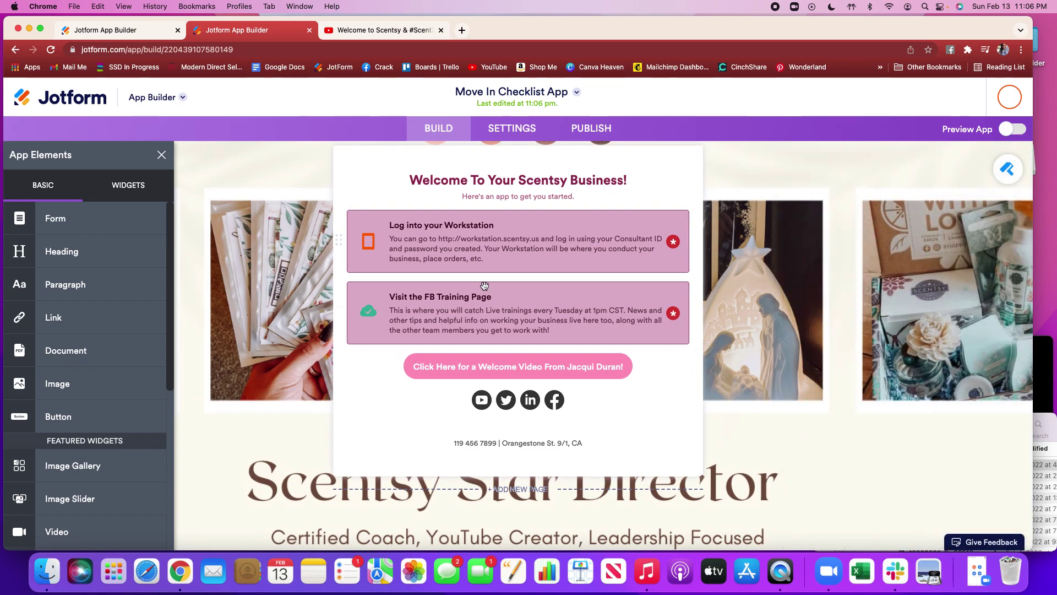
- Check the properties of the social follow icons below the welcome video button, and delete that element from the app
left_click(601, 408)
left_click(712, 393)
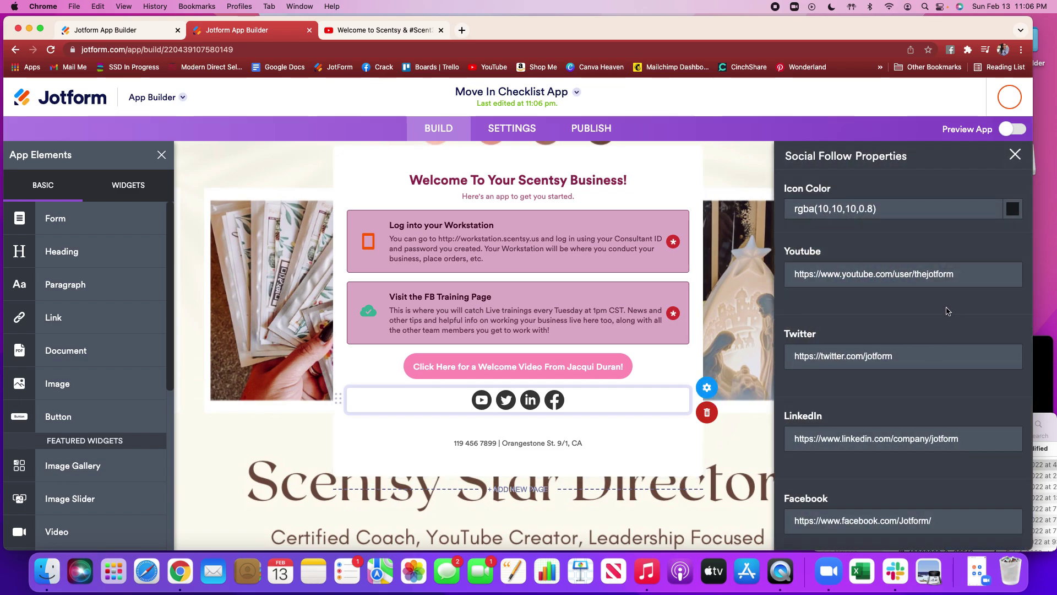
left_click(1015, 155)
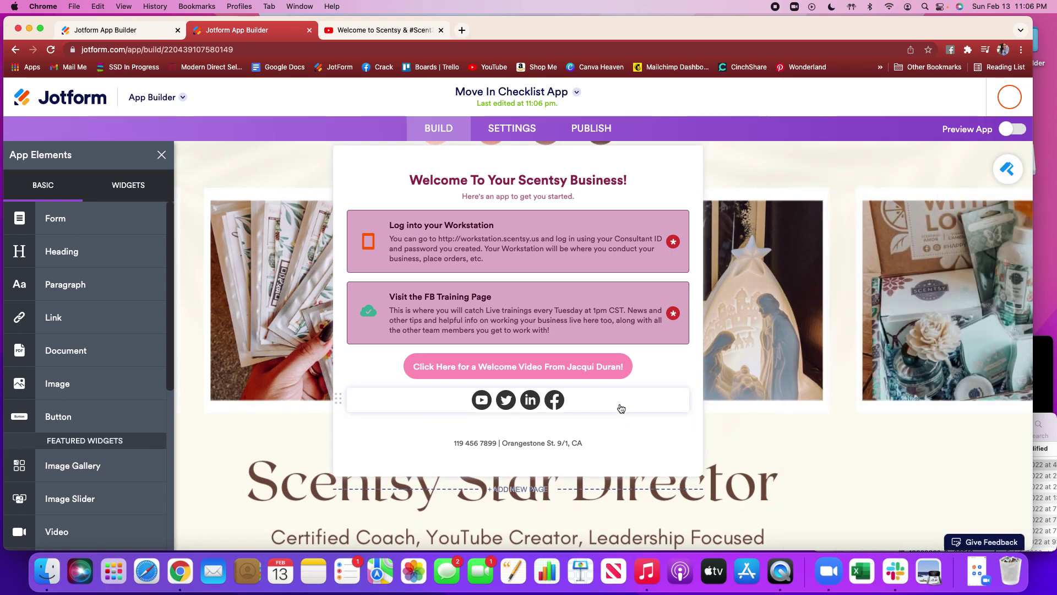
mouse_move(720, 413)
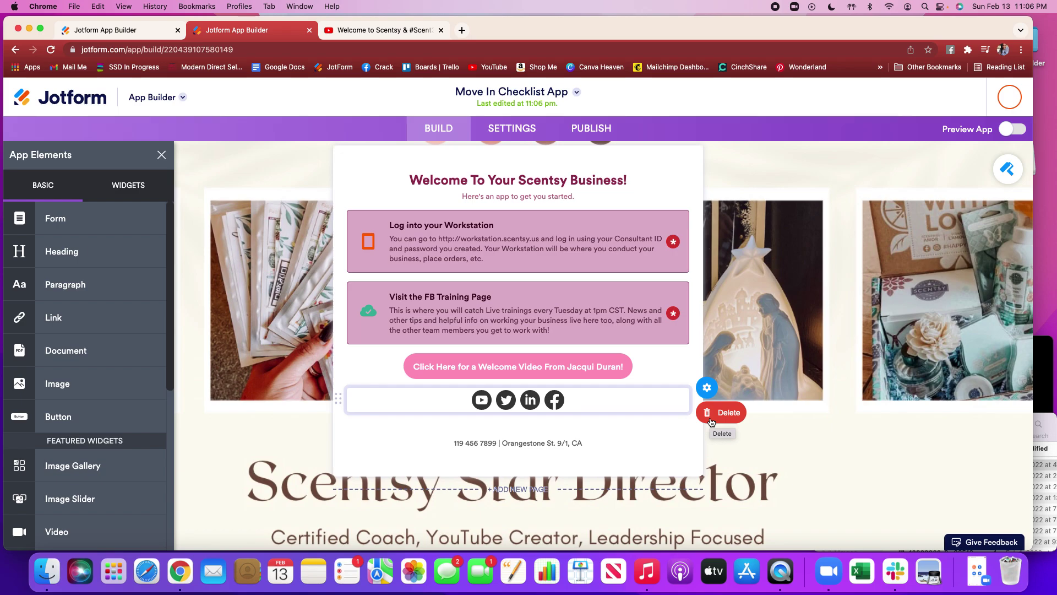
left_click(711, 420)
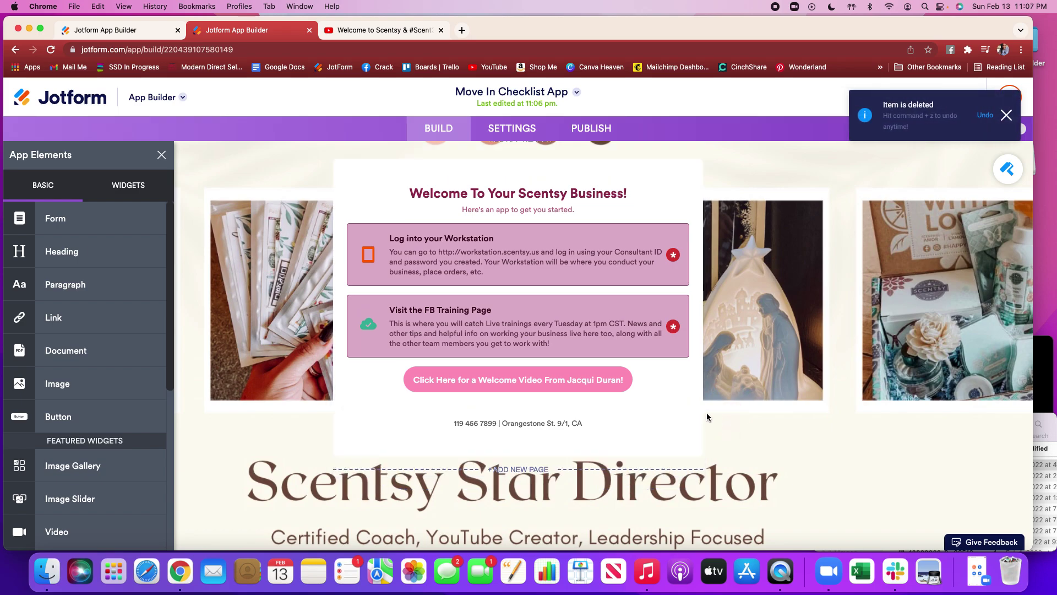
- Delete the contact details paragraph below the welcome video button
left_click(541, 430)
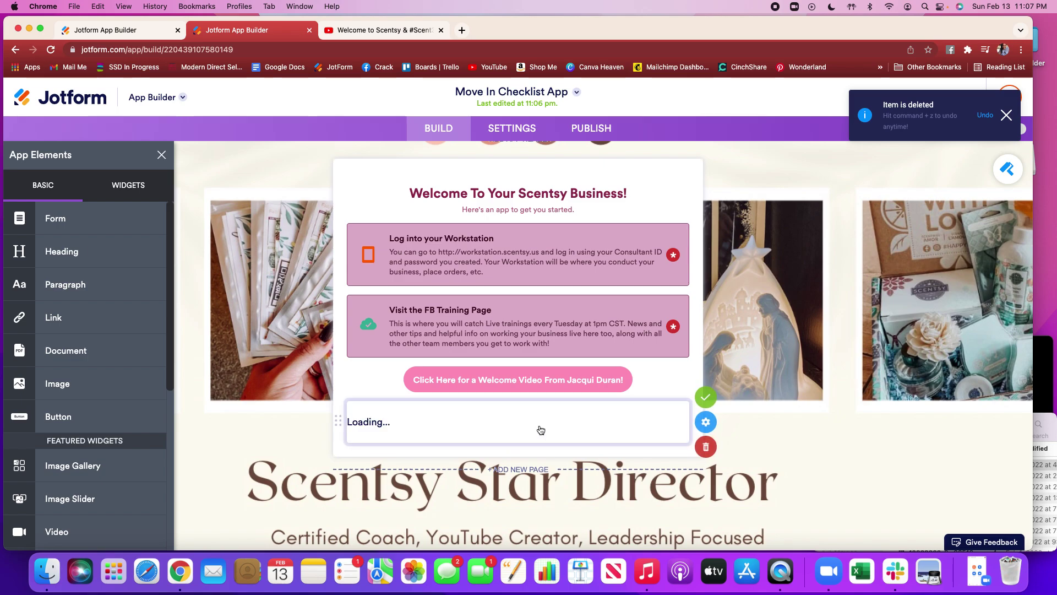
scroll(763, 447, "down", 2)
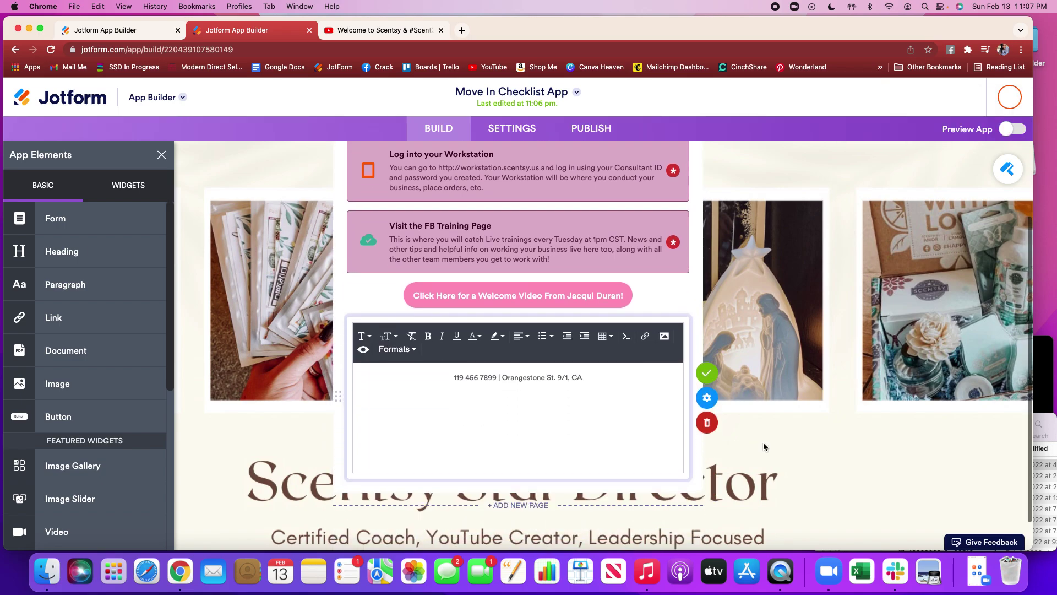
left_click(707, 375)
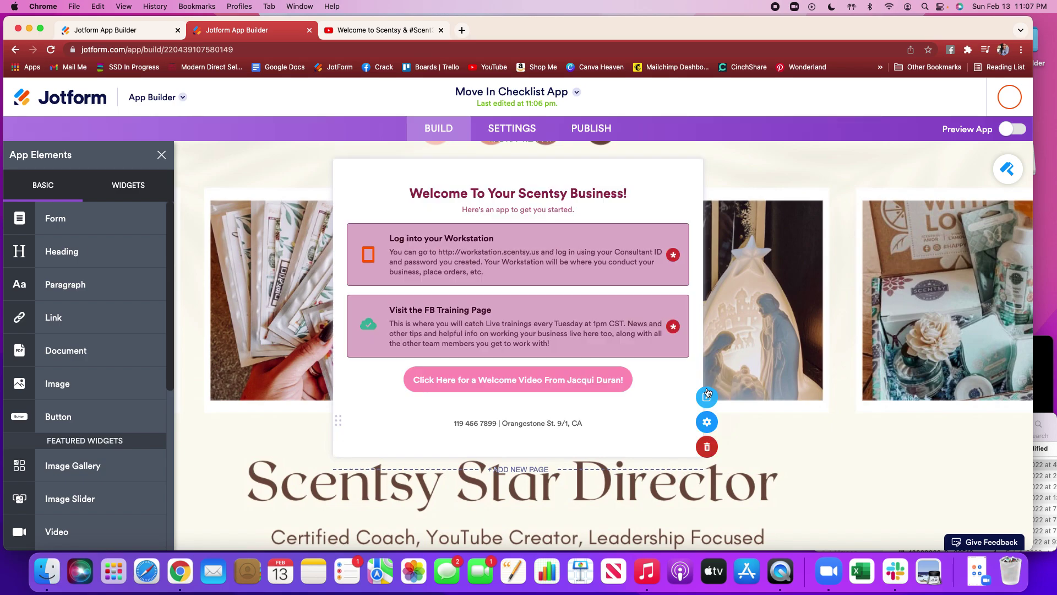
left_click(706, 446)
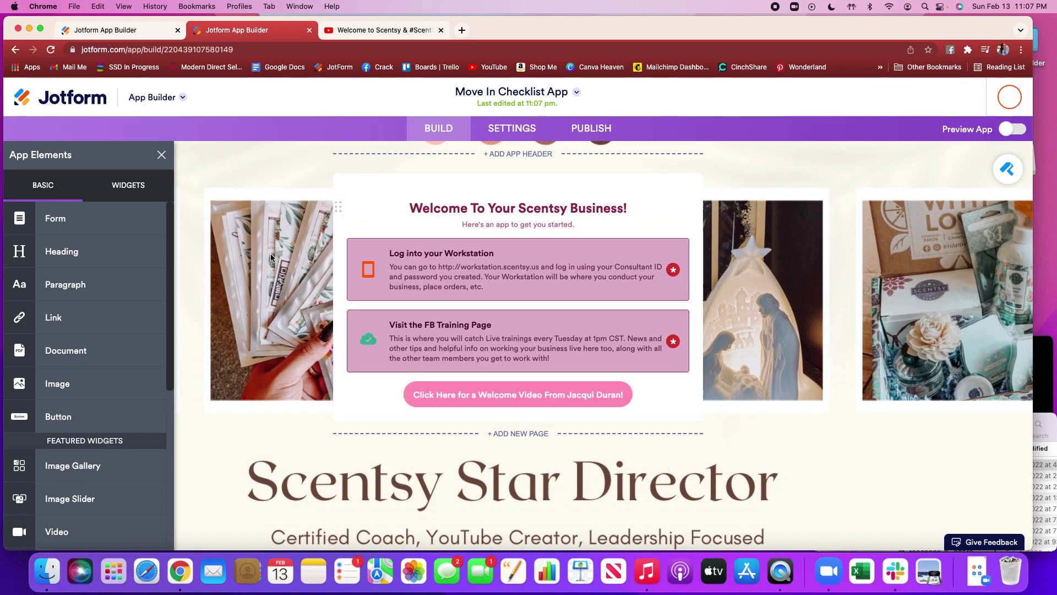
- Add a form element below the welcome video button, using the existing Monthly Goals form
scroll(100, 360, "down", 5)
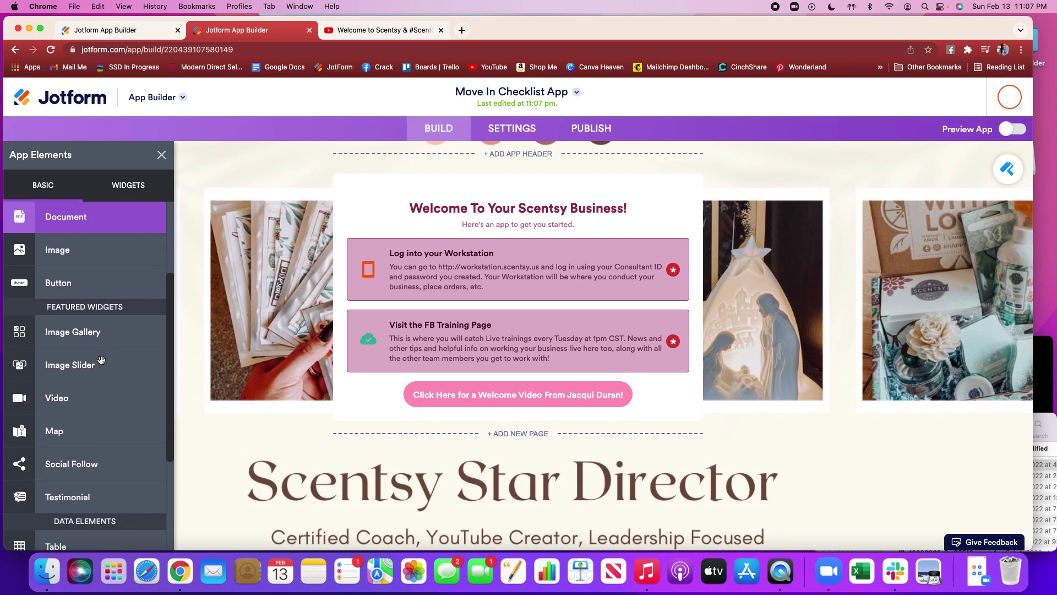
scroll(101, 360, "down", 2)
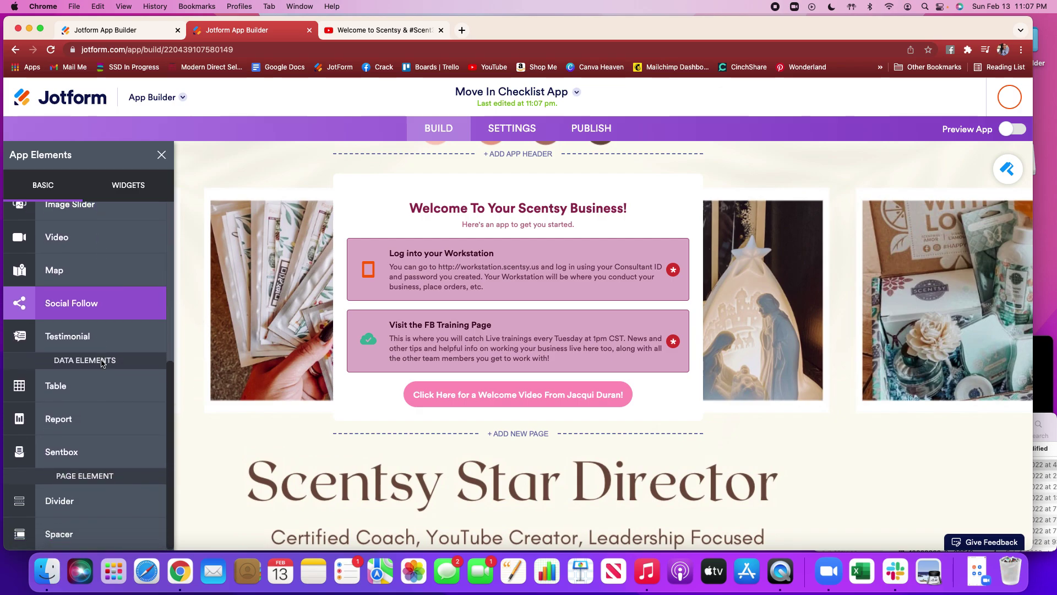
scroll(100, 361, "up", 3)
scroll(101, 361, "up", 5)
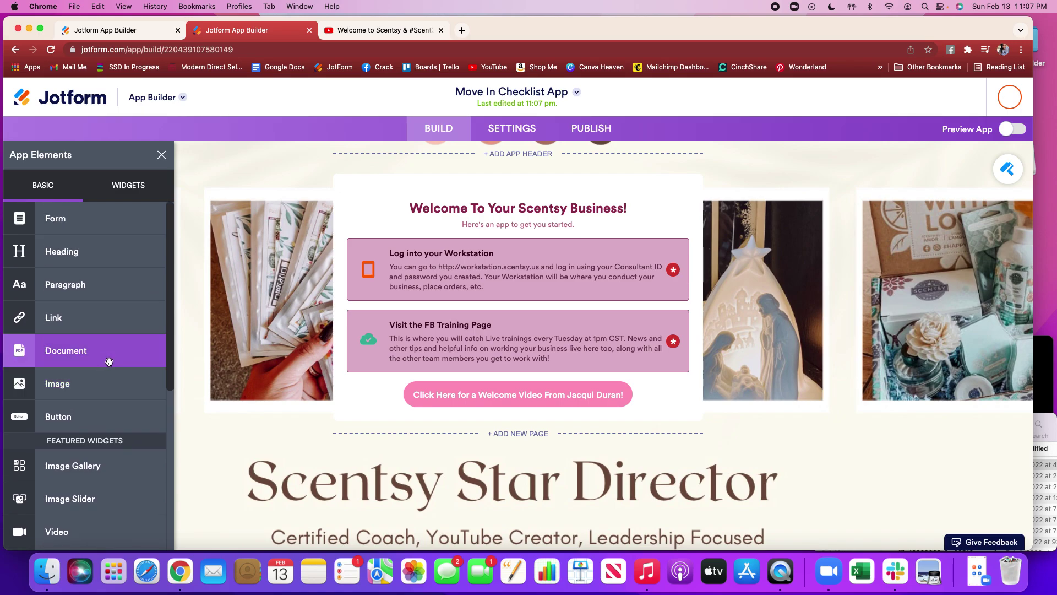
scroll(105, 358, "down", 1)
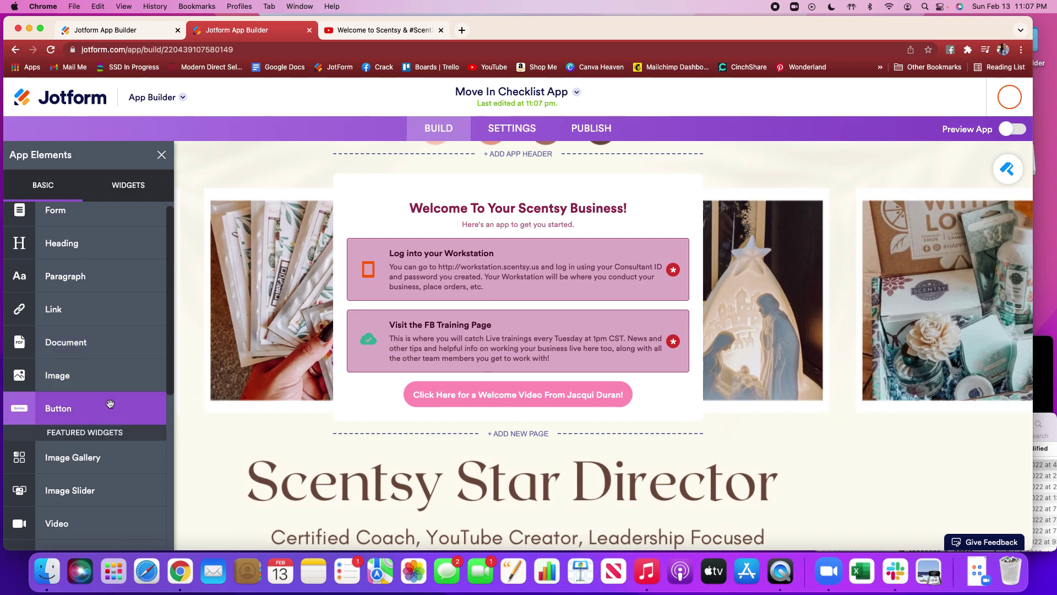
scroll(107, 360, "up", 1)
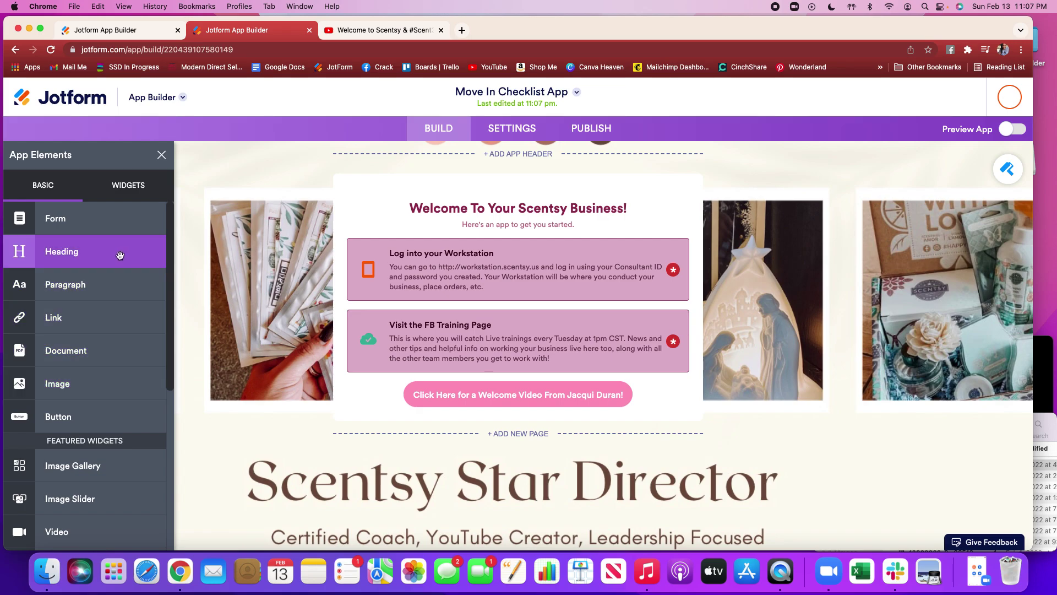
left_click_drag(82, 218, 501, 435)
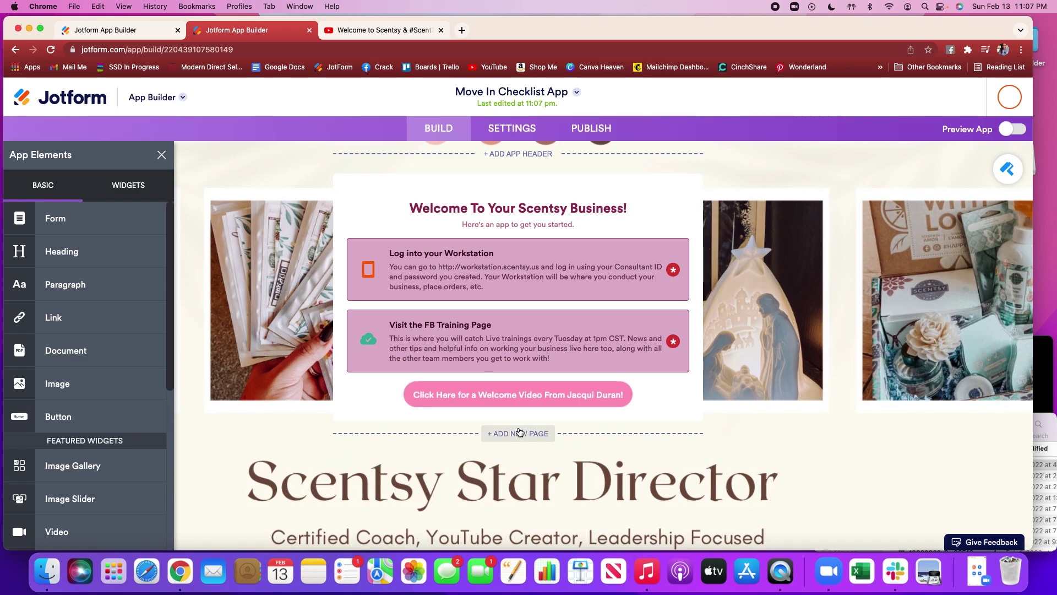
left_click_drag(94, 227, 532, 439)
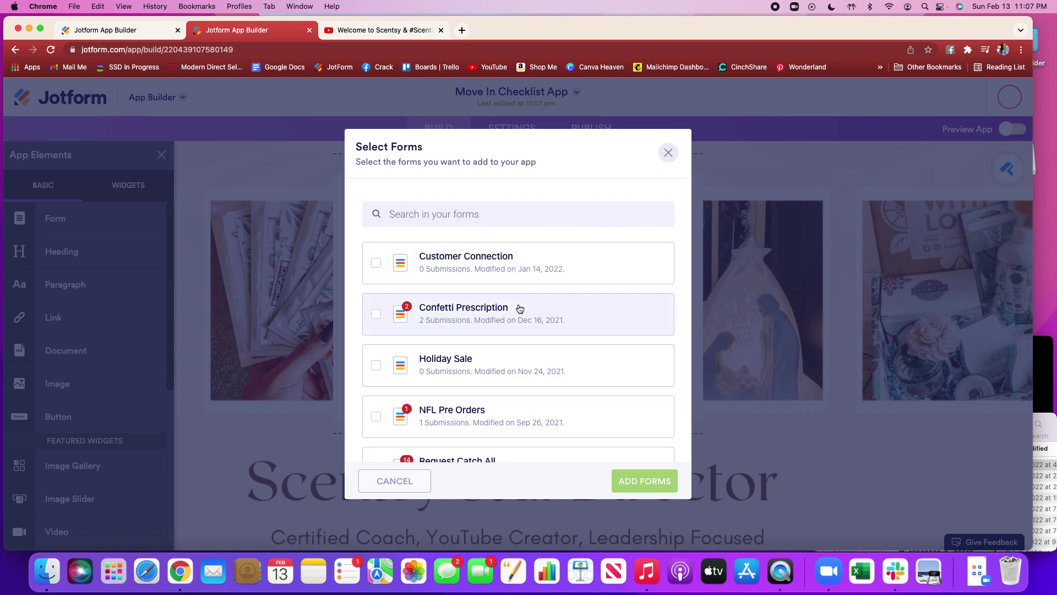
scroll(552, 370, "down", 3)
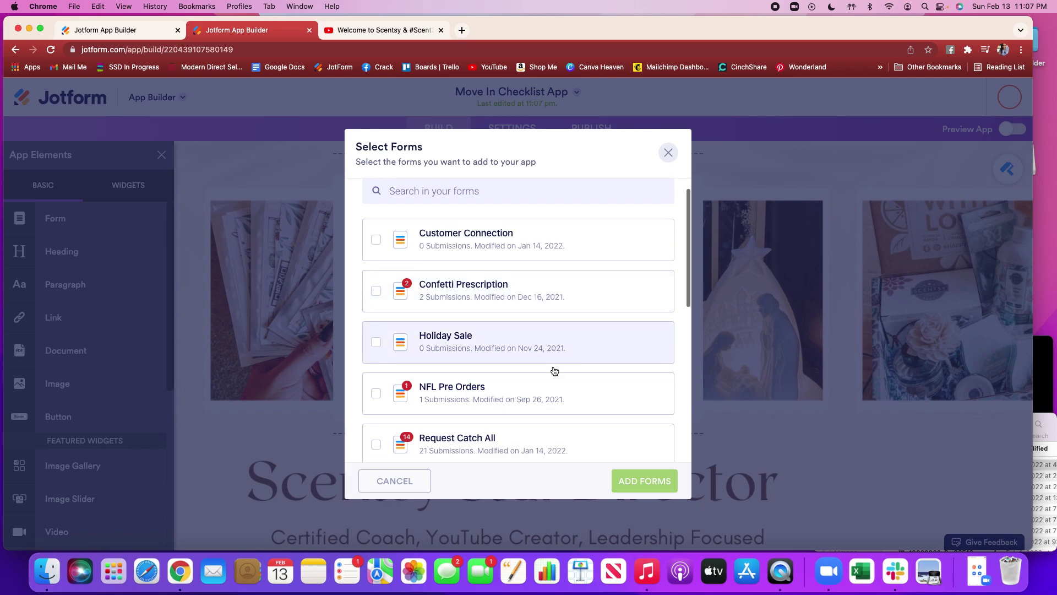
scroll(554, 371, "down", 4)
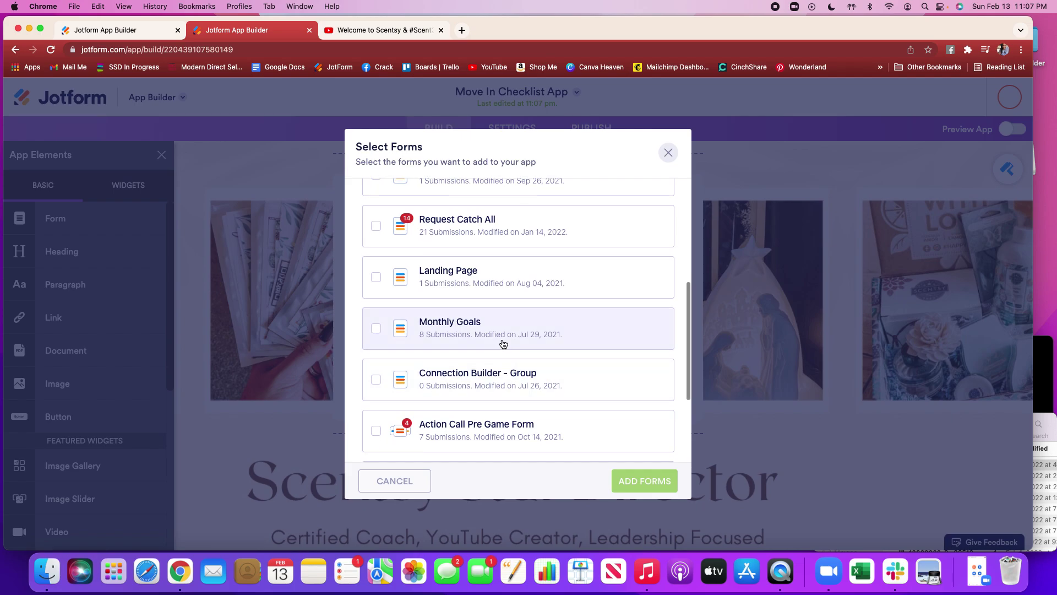
left_click(465, 328)
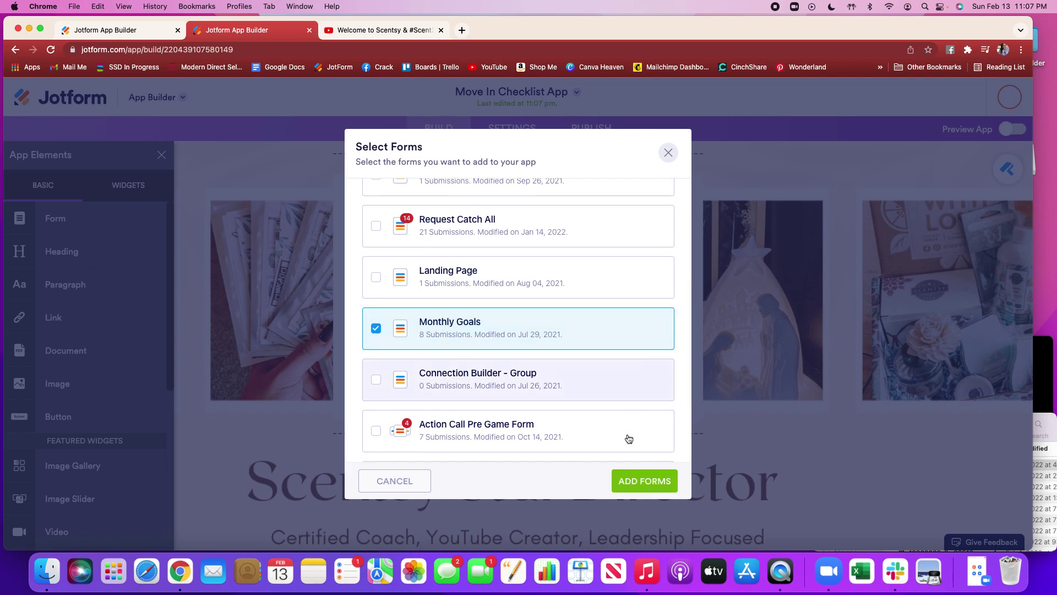
left_click(643, 481)
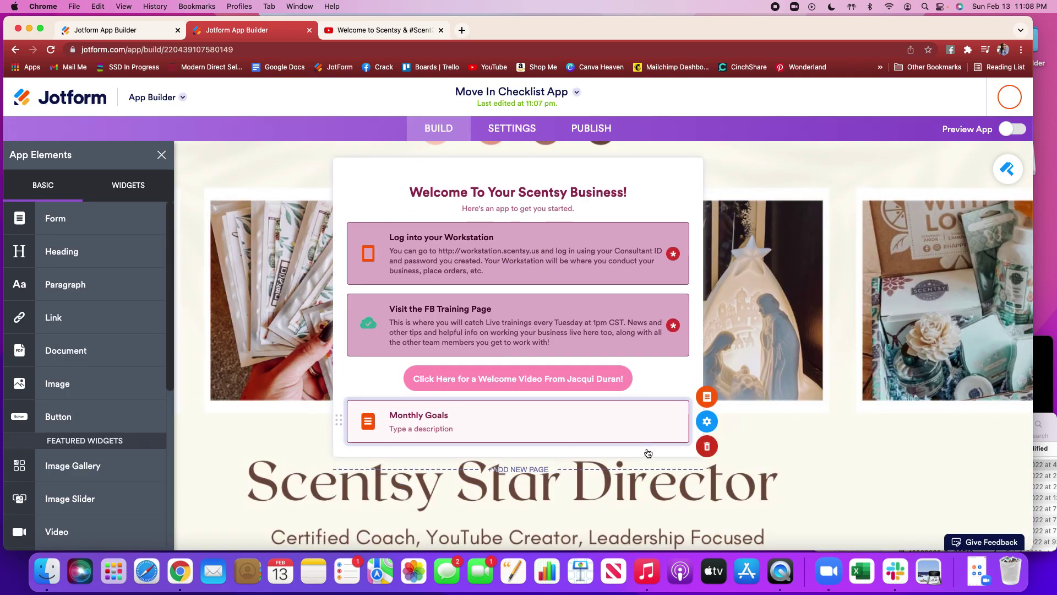
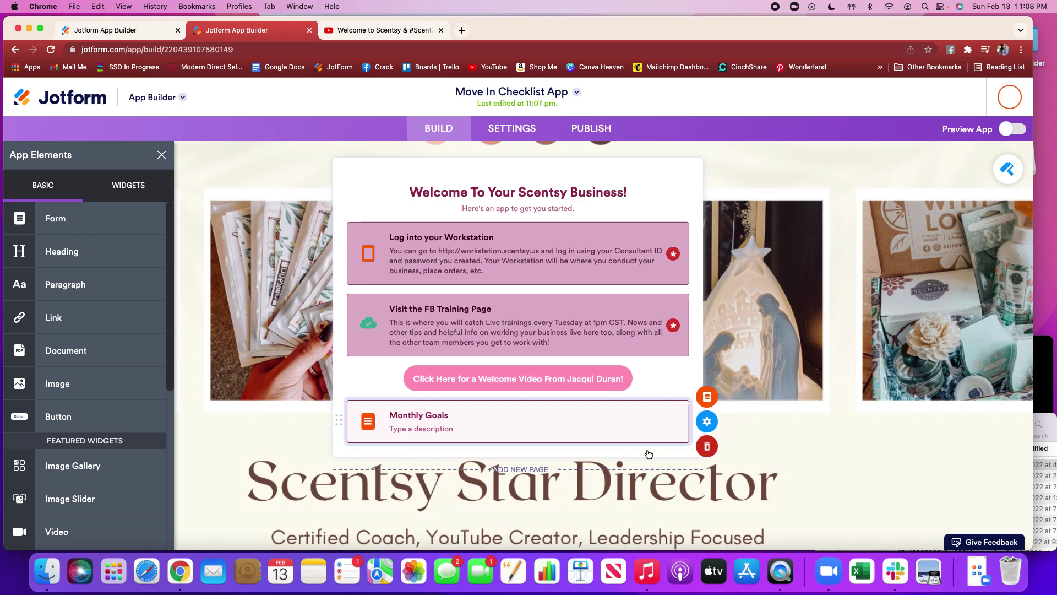
- Change the label of the Monthly Goals form element to "Set Your Monthly Goals"
left_click(710, 423)
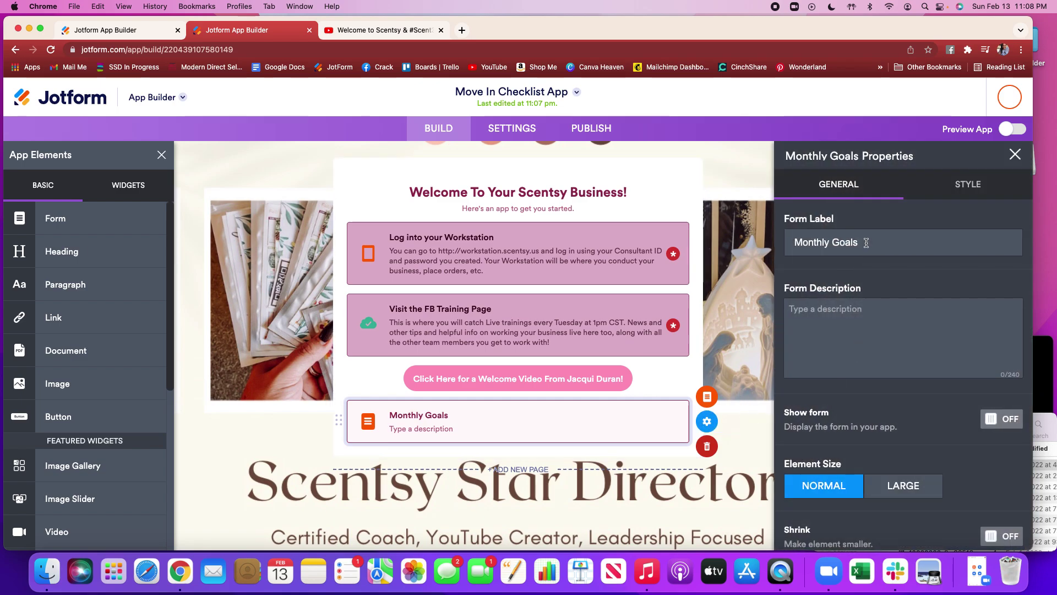
left_click(787, 240)
type("Set Your")
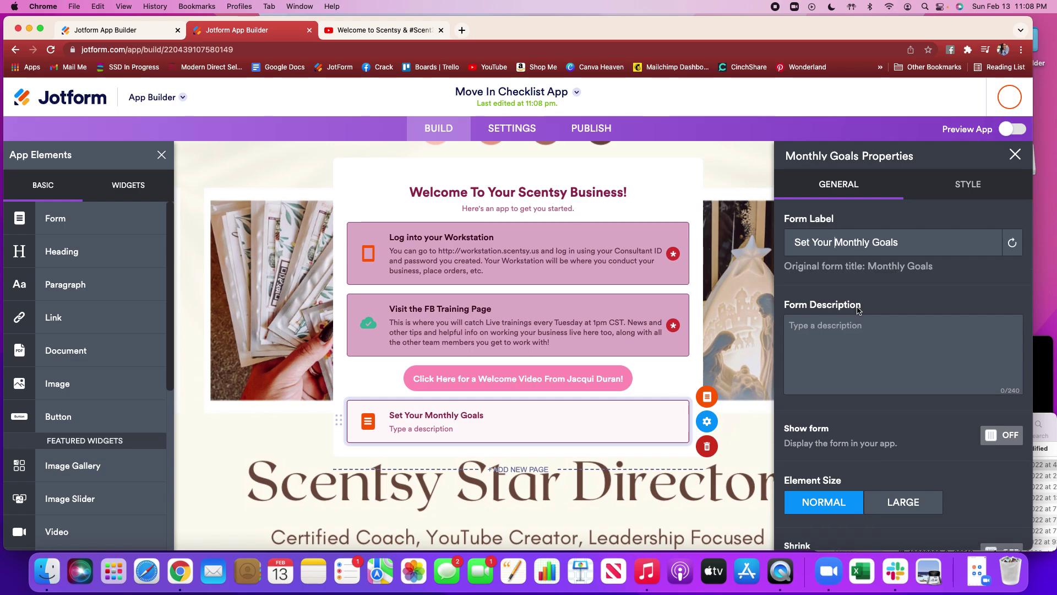
- Start the form description with "As a business owner, (that's you!) setting goals is going to help you track where your business is going."
left_click(842, 328)
type("As")
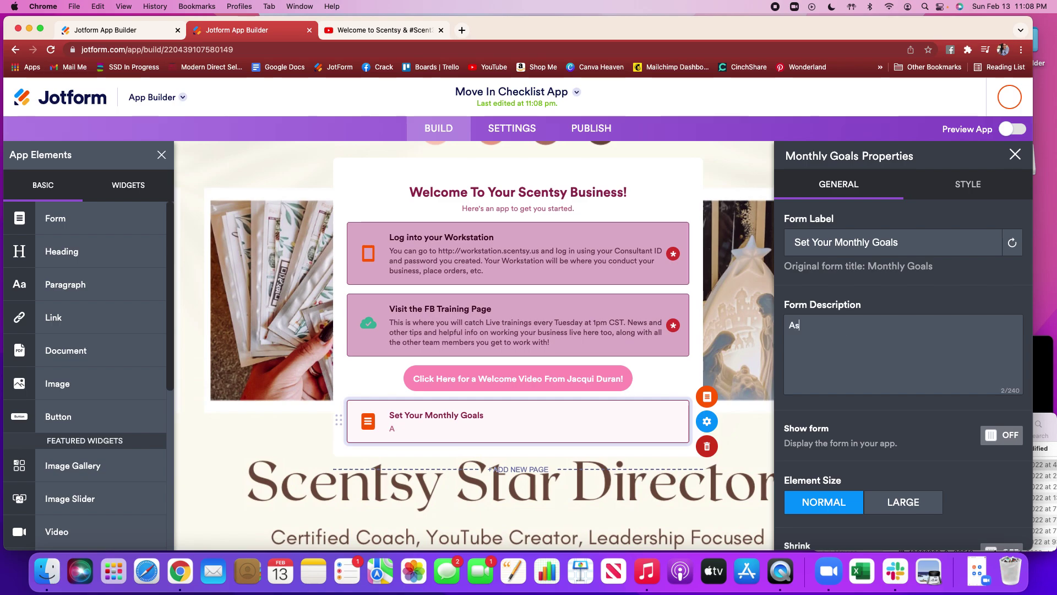
type(" a business owner, ")
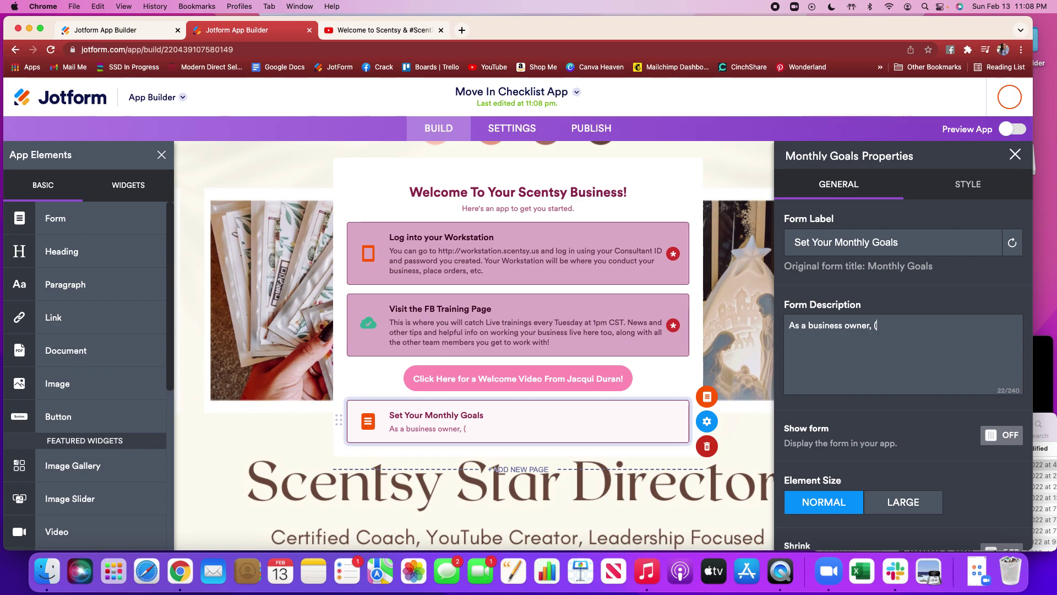
type("(that's you!) setting goals is going to he")
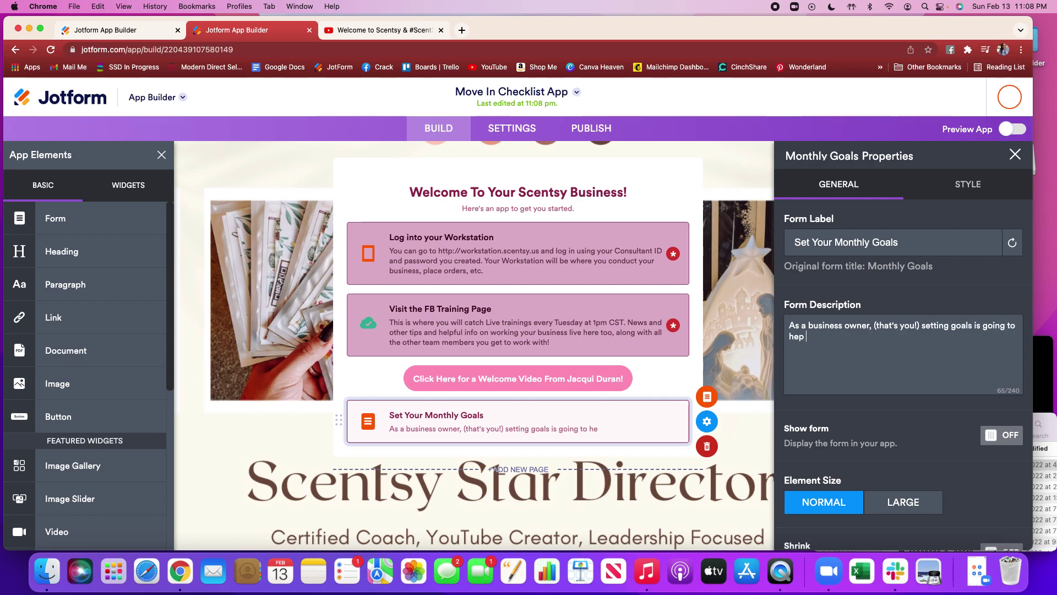
type("lp you track where your")
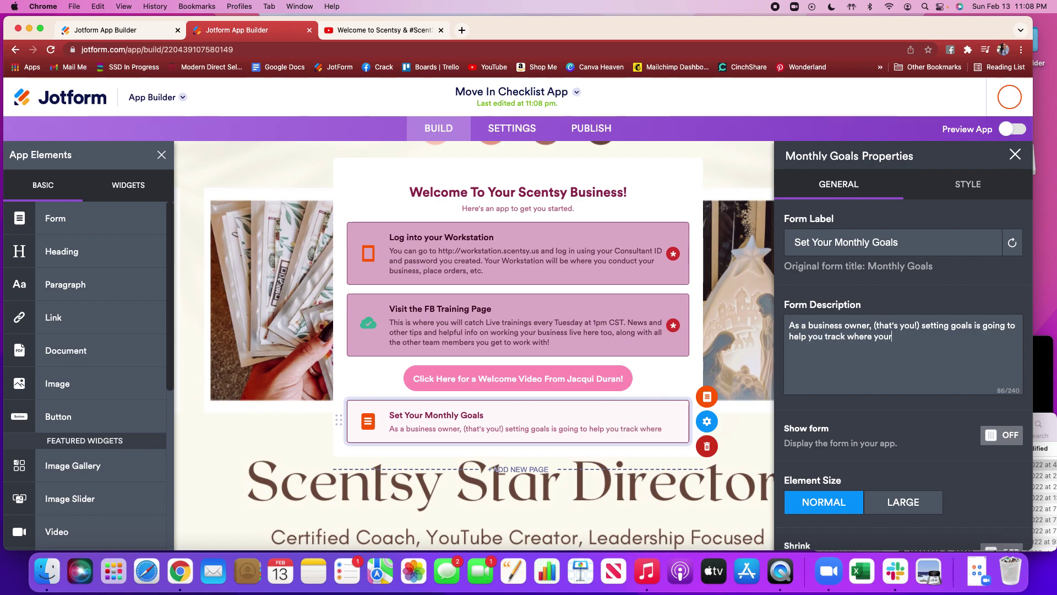
type(" business is going. ")
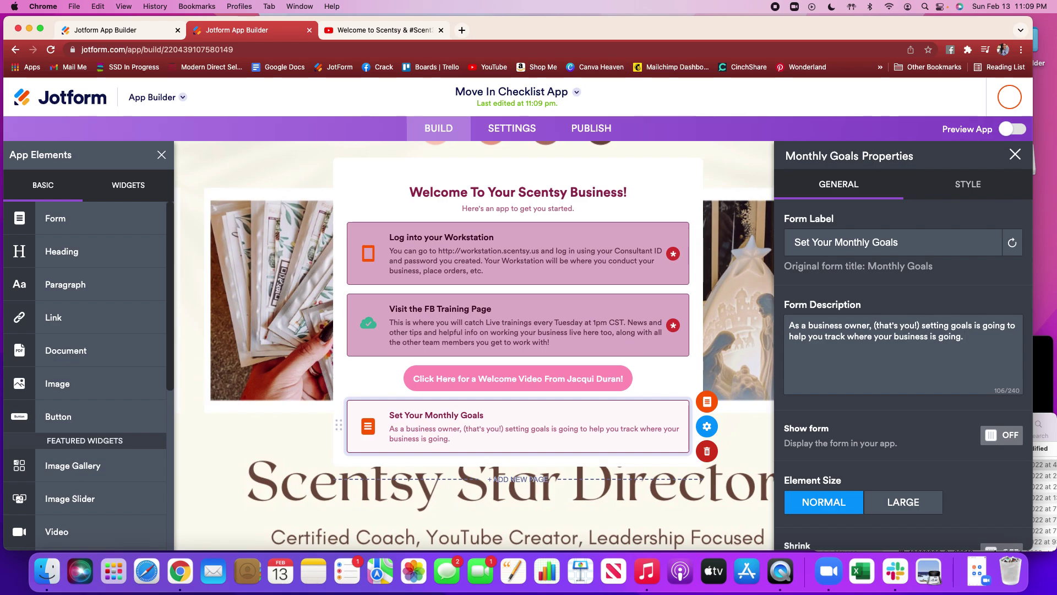
- Append "Fill out this quick form so I can help cheer you on!" to the form description and turn on Show form
type("Fill out this que")
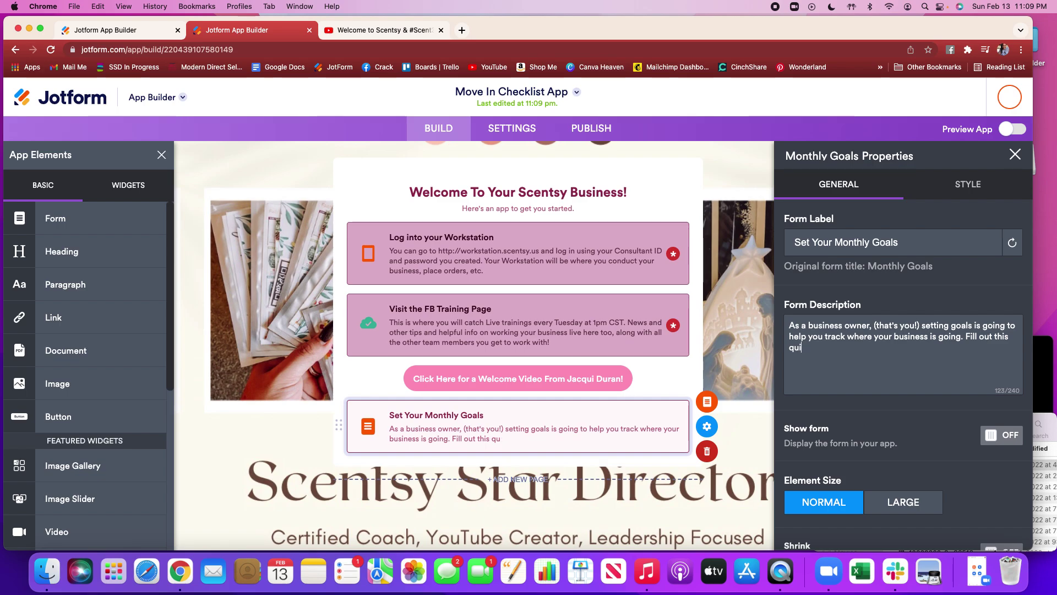
type("ck form so I can help cheer you on!")
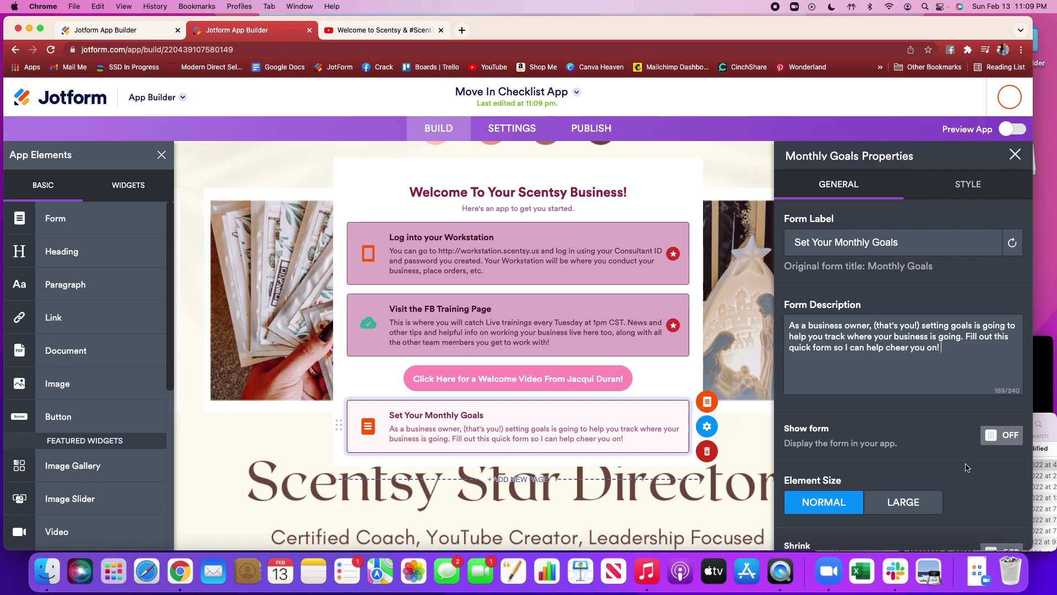
scroll(914, 483, "down", 4)
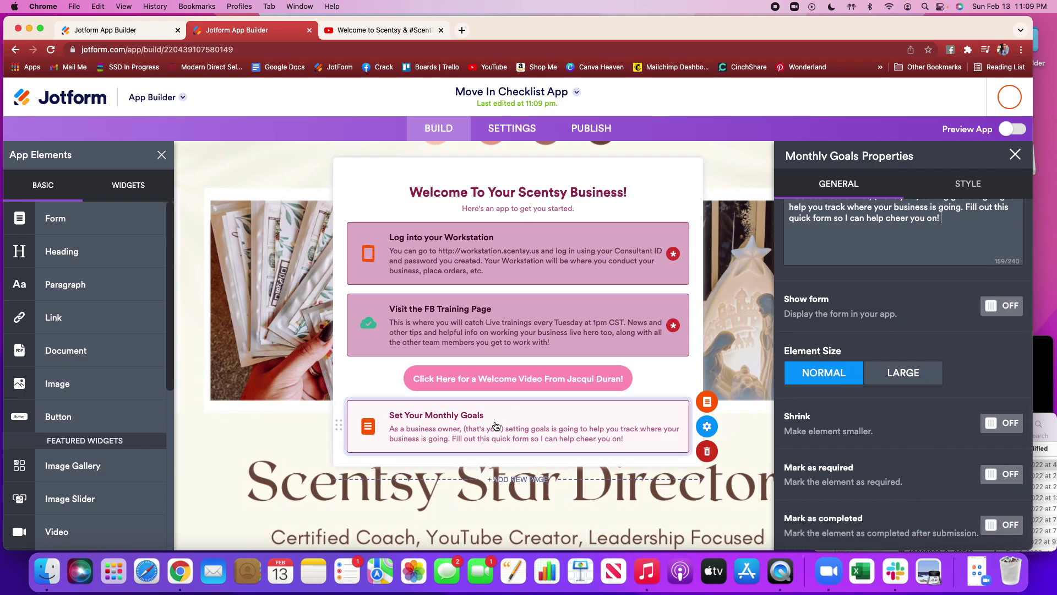
left_click(995, 306)
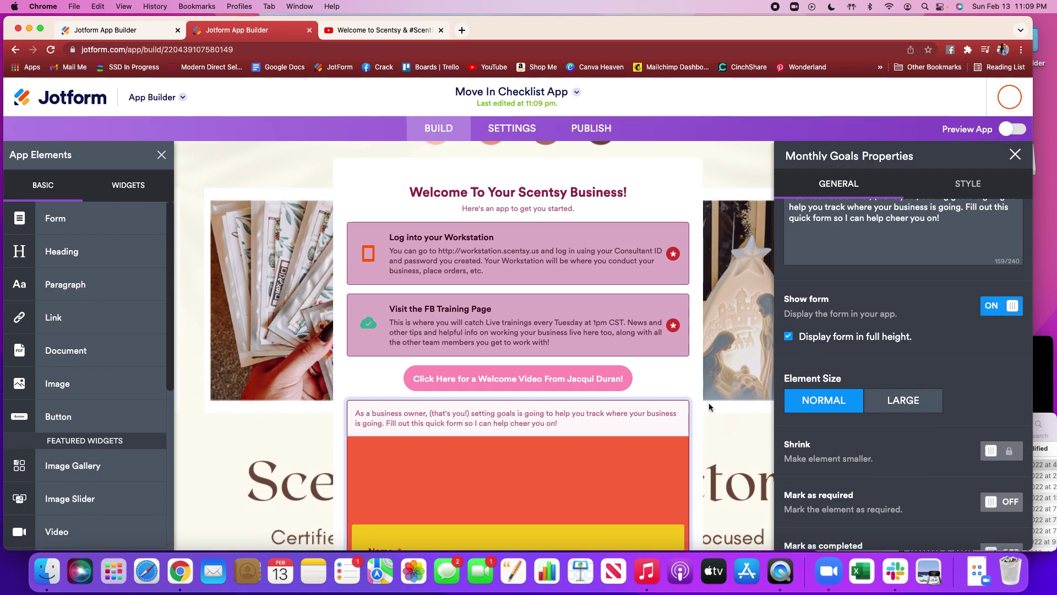
- Look through the embedded Monthly Goals form in the app, from its description down to the Submit button
scroll(661, 440, "down", 5)
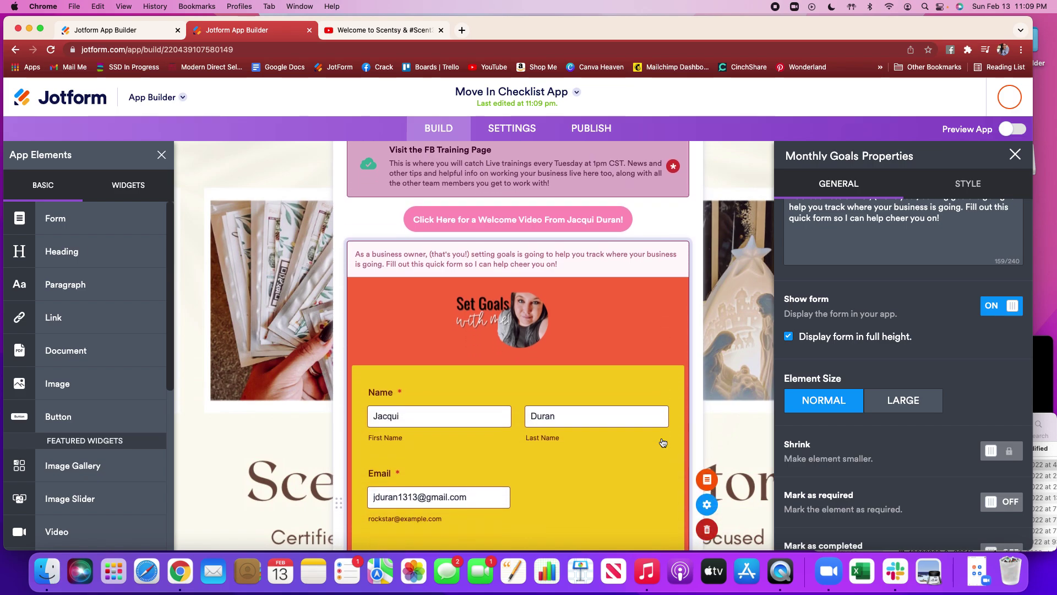
scroll(663, 443, "down", 6)
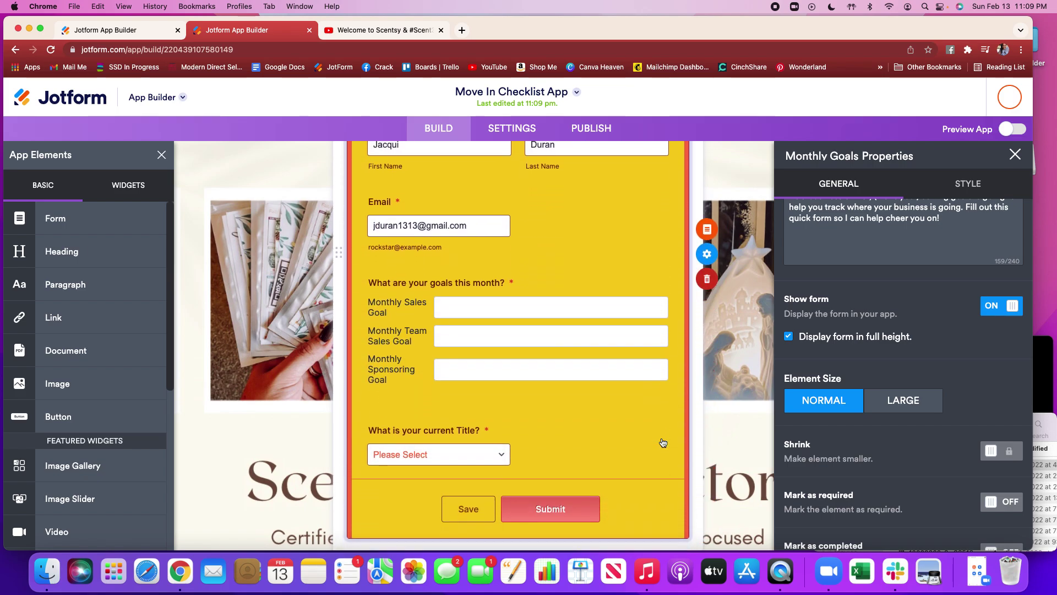
scroll(663, 442, "up", 3)
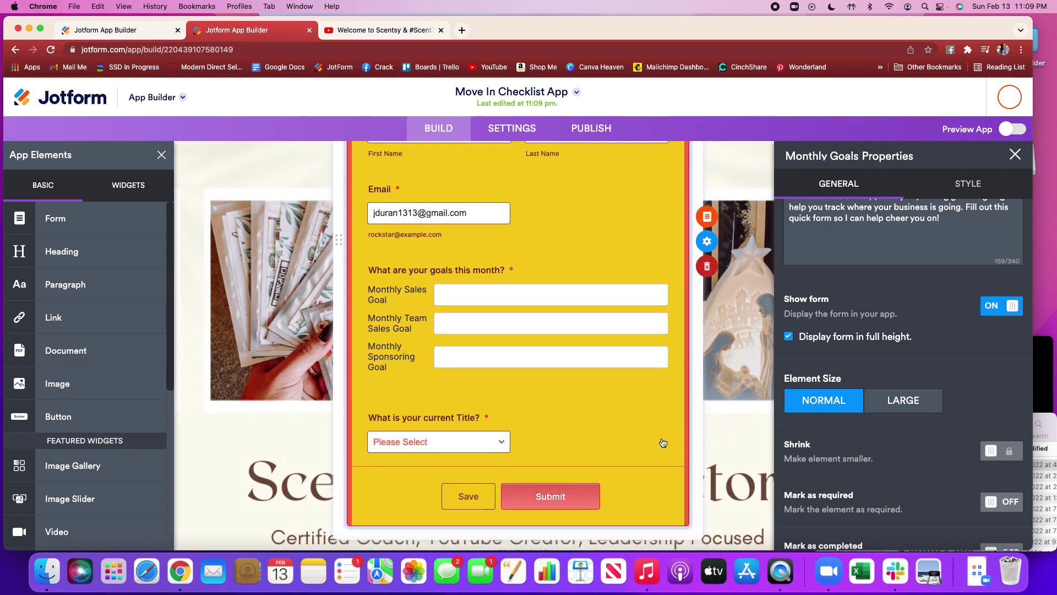
scroll(662, 443, "up", 3)
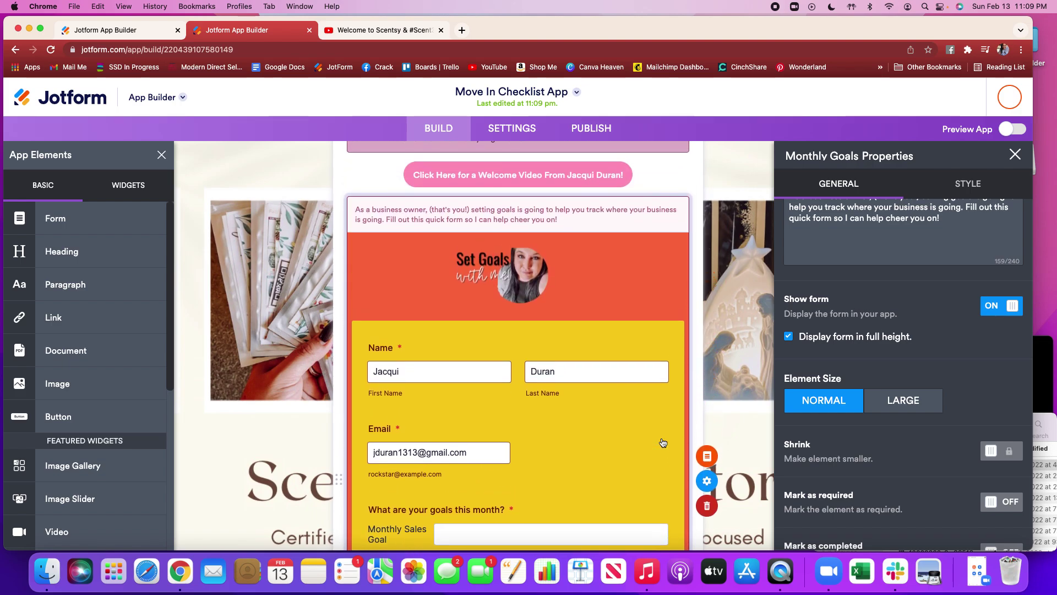
scroll(663, 443, "down", 2)
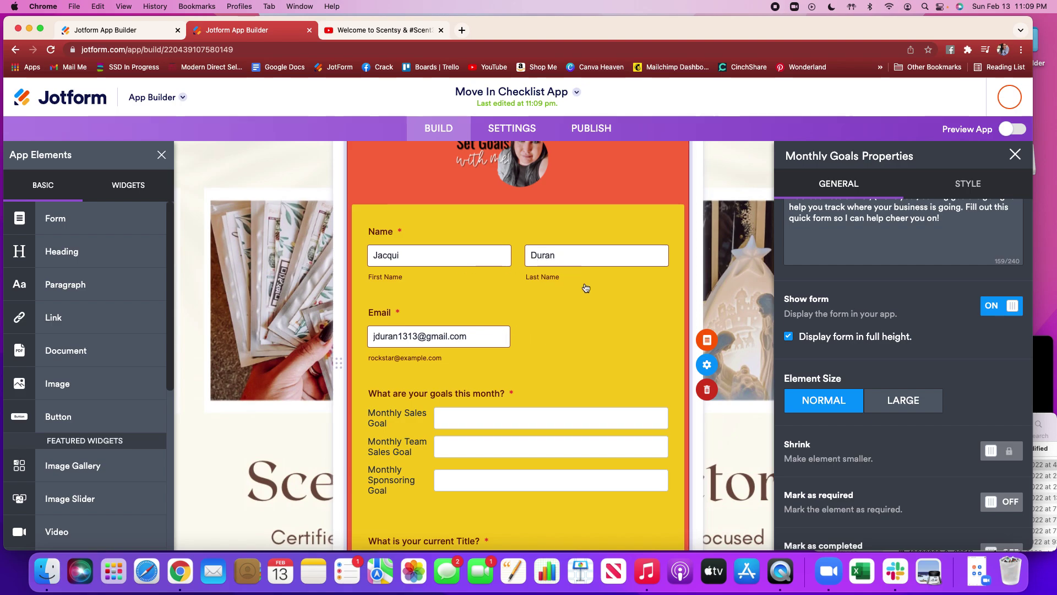
scroll(580, 377, "down", 1)
scroll(580, 377, "down", 5)
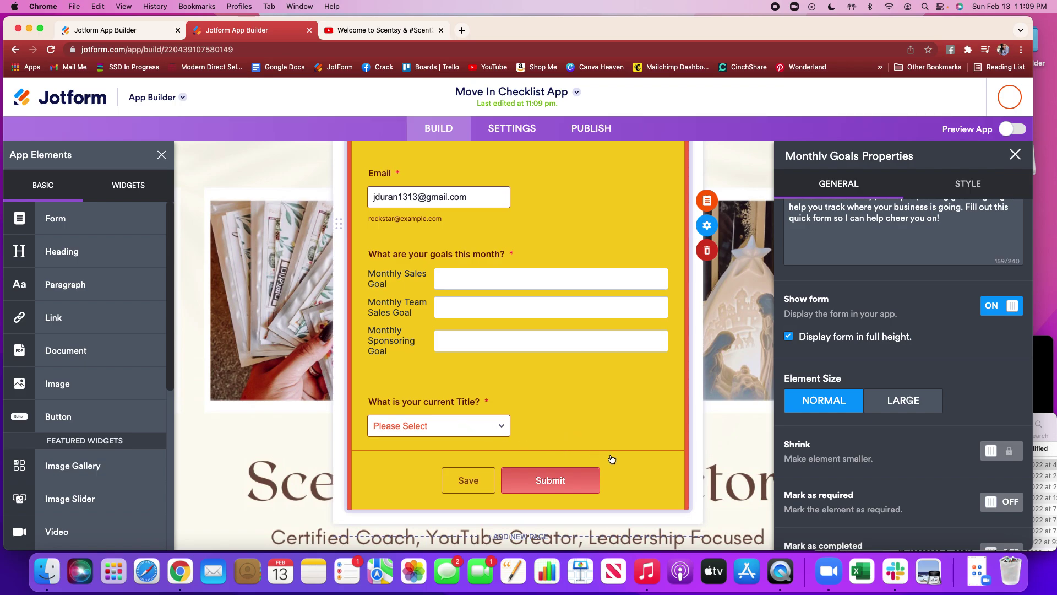
scroll(610, 459, "up", 10)
scroll(611, 458, "up", 4)
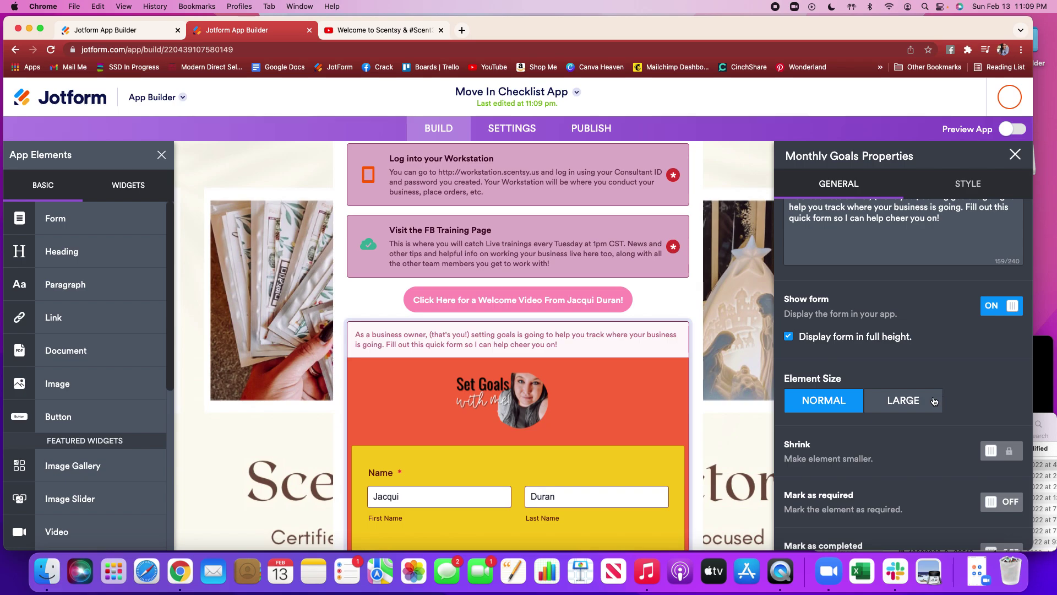
- Apply the dusty-pink color style to the Monthly Goals form element, matching the link elements above it
scroll(935, 401, "down", 1)
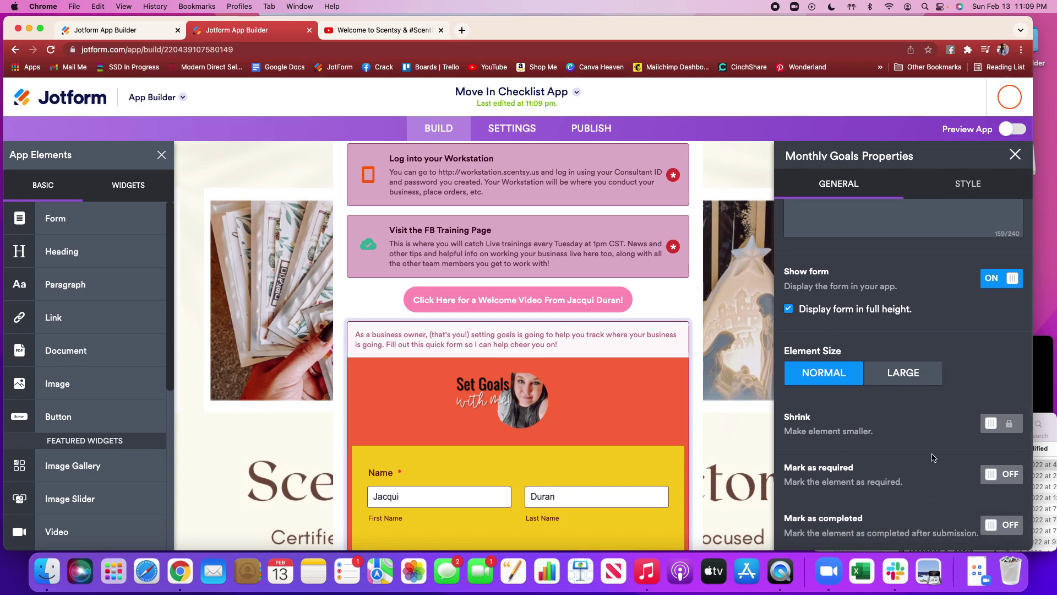
scroll(915, 273, "up", 3)
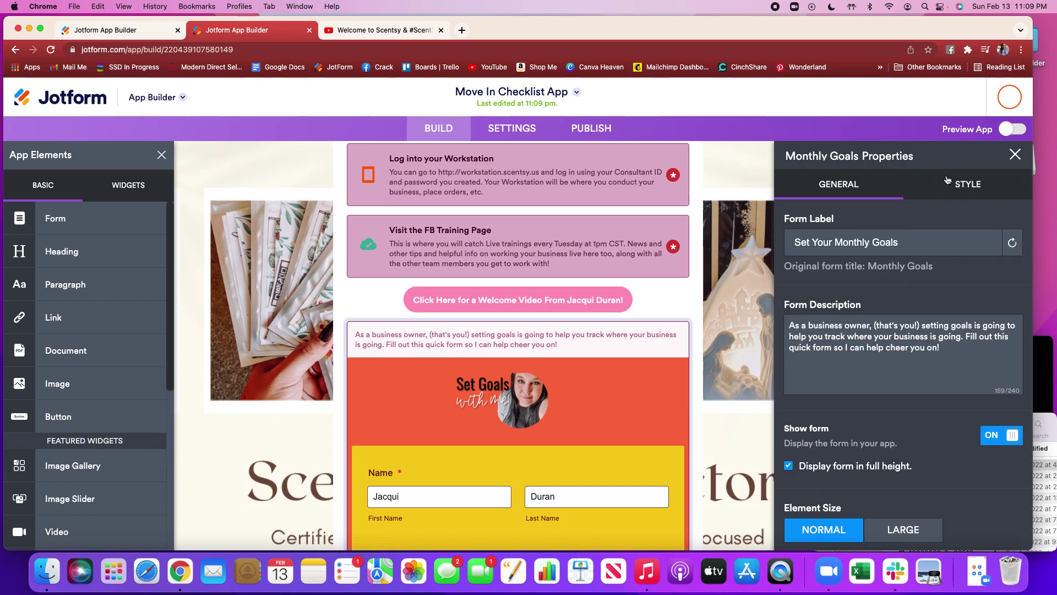
left_click(964, 188)
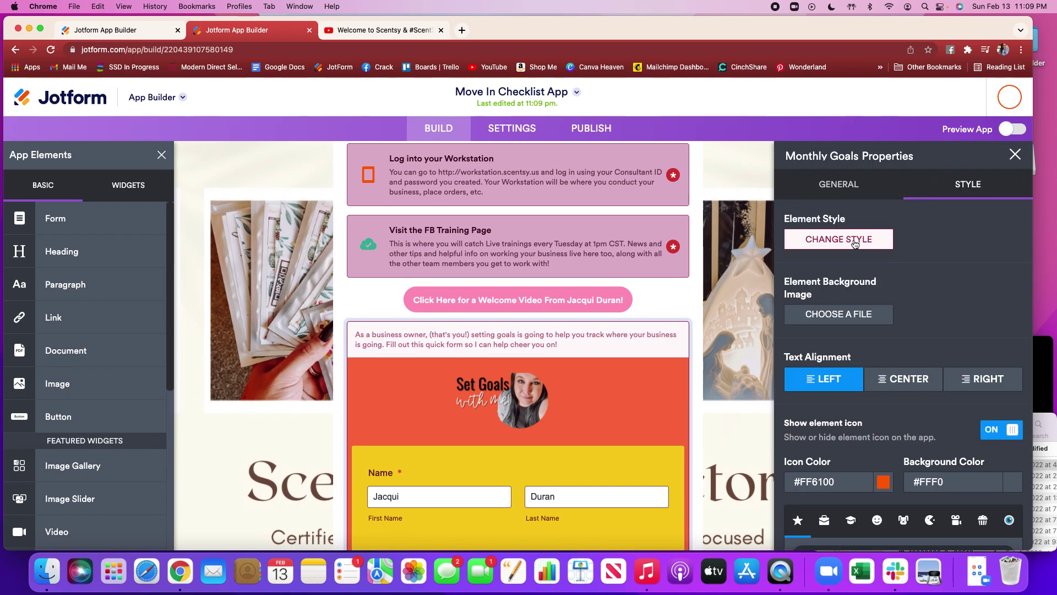
left_click(854, 244)
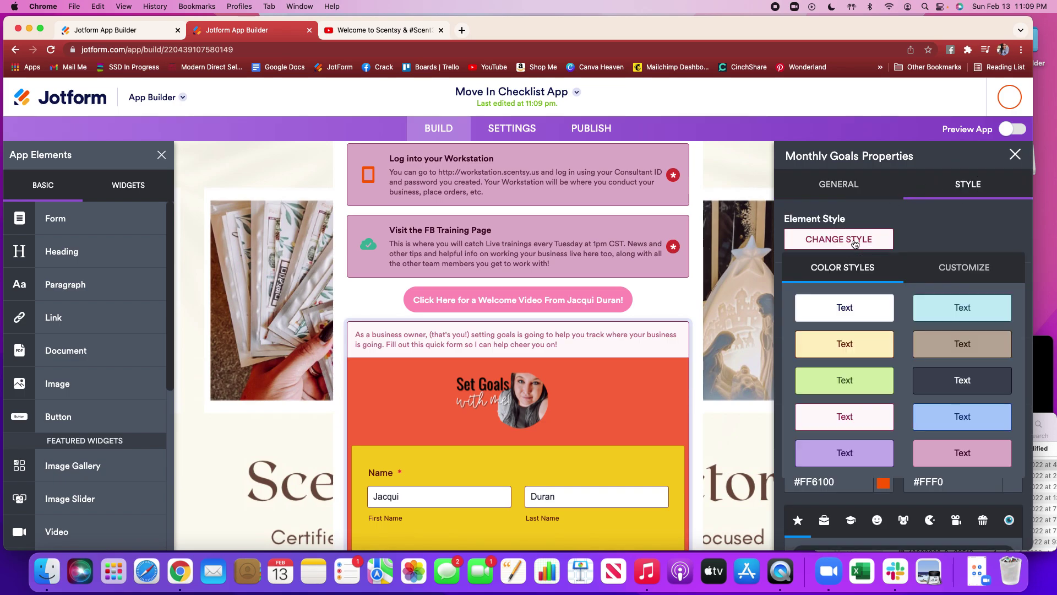
left_click(964, 457)
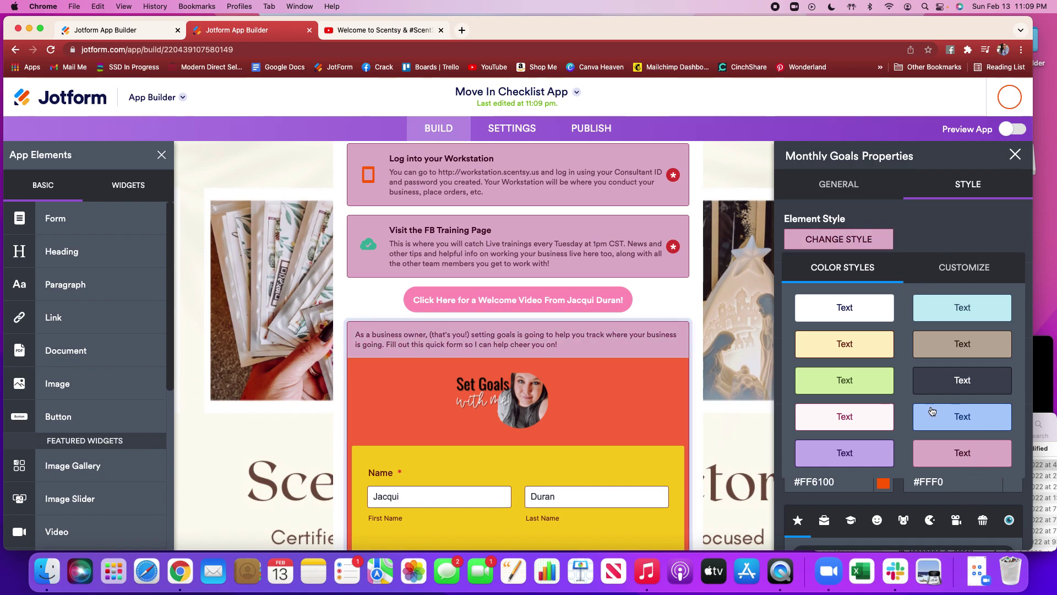
- Choose the red target-and-arrow icon for the Monthly Goals form element and close its properties
scroll(931, 410, "down", 5)
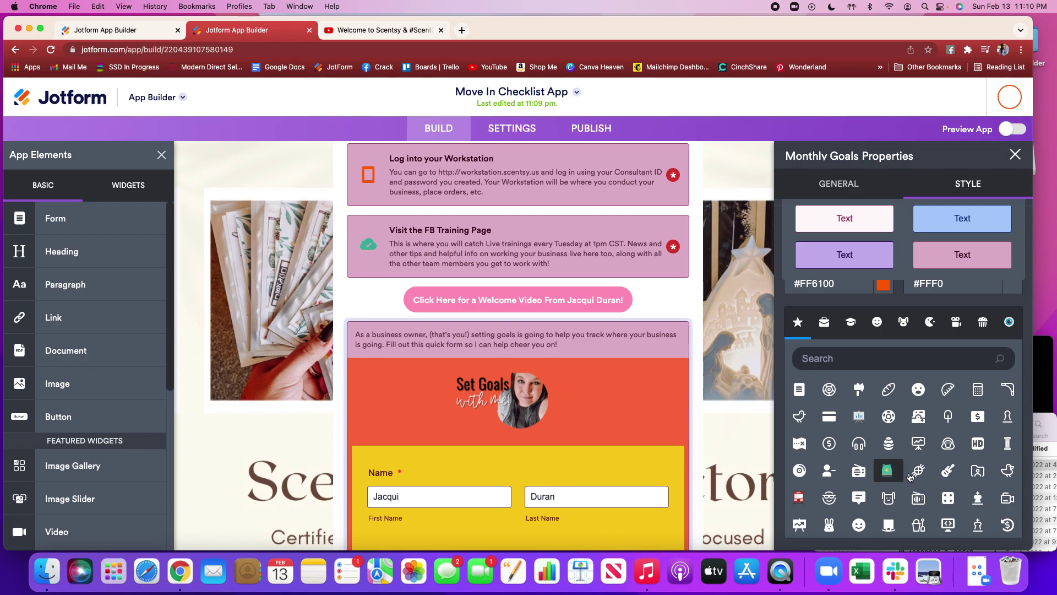
scroll(935, 480, "down", 3)
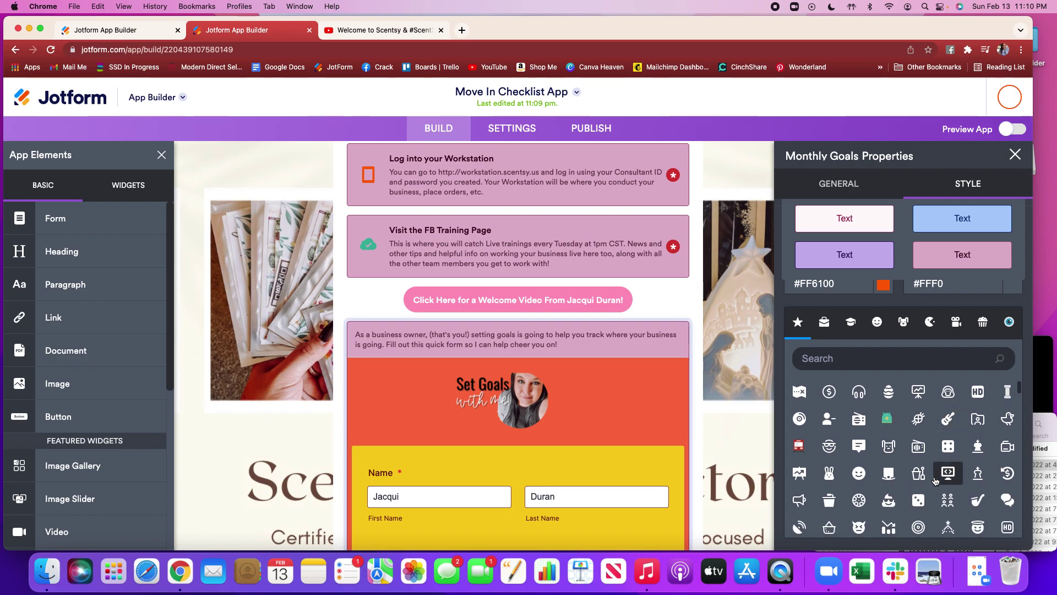
scroll(934, 481, "down", 2)
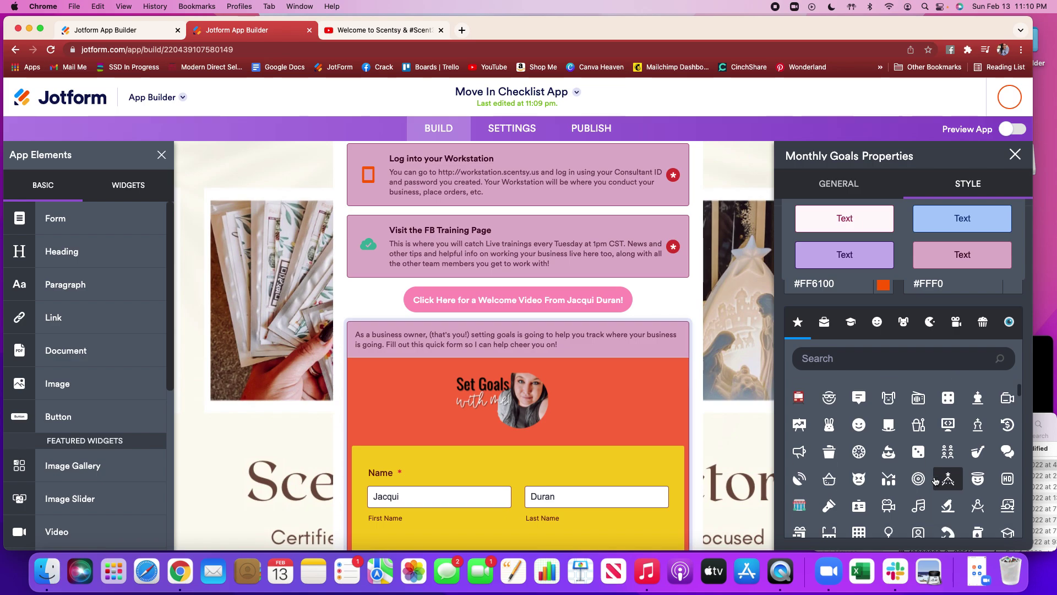
scroll(934, 481, "down", 2)
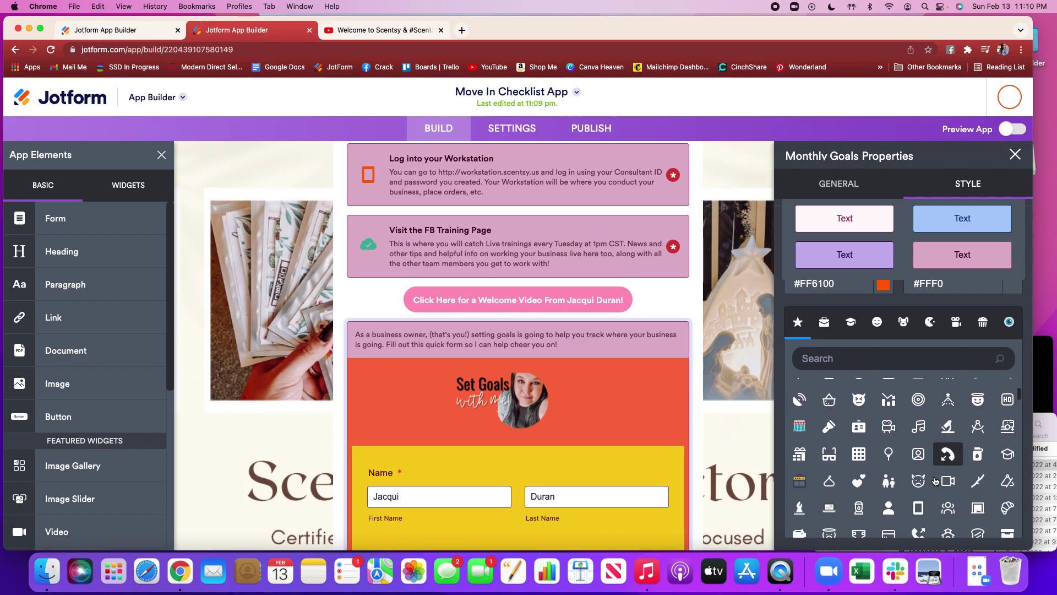
scroll(934, 481, "down", 5)
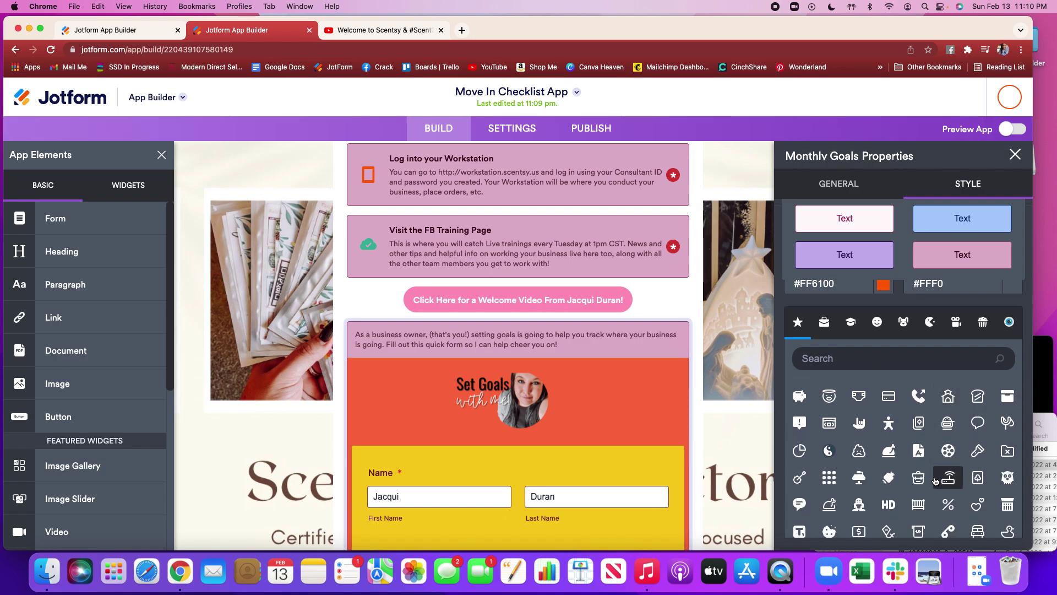
scroll(934, 480, "down", 5)
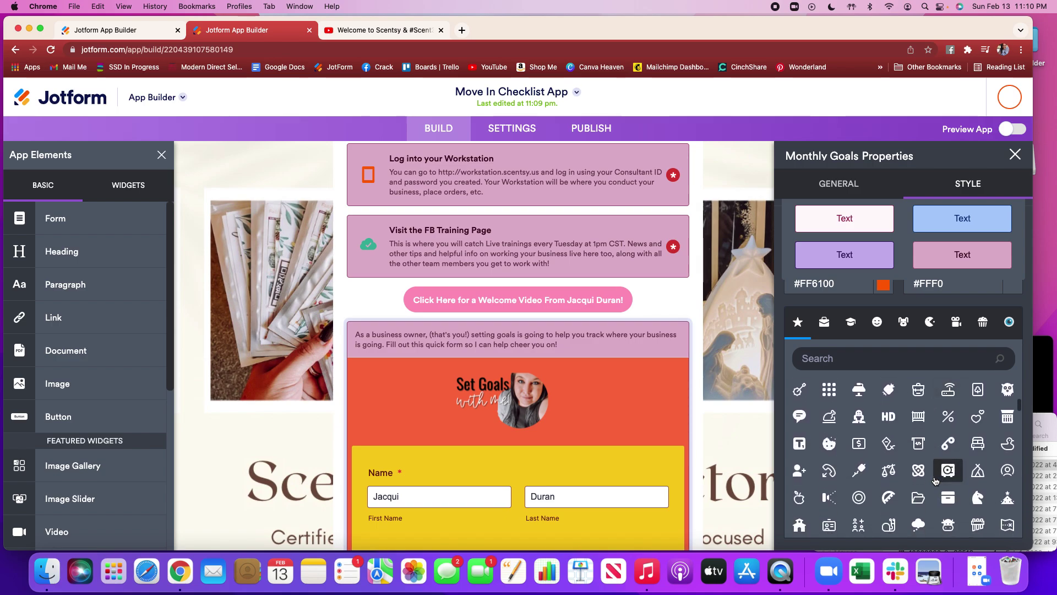
scroll(934, 481, "down", 5)
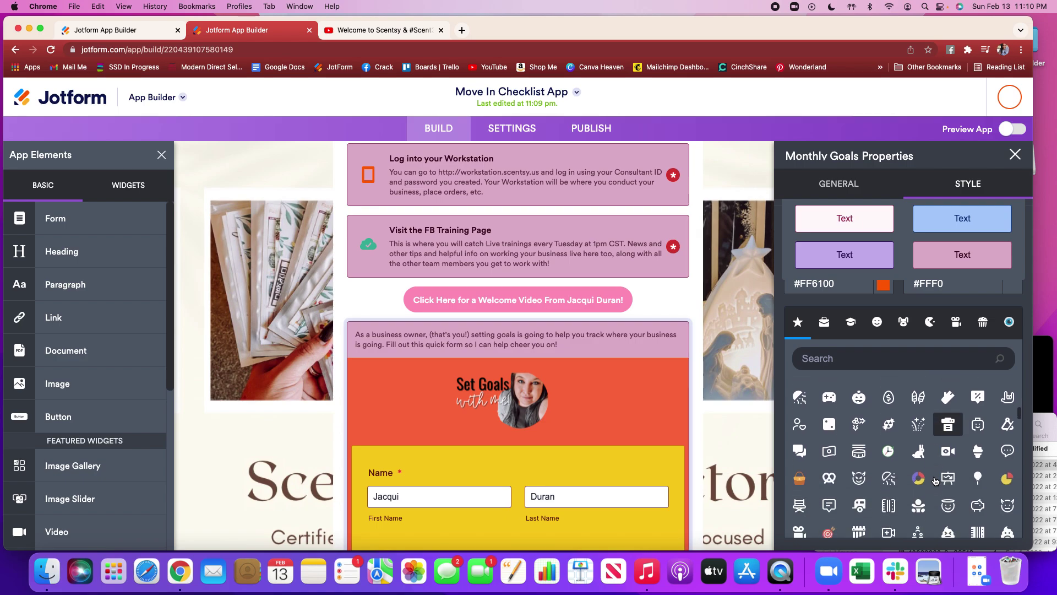
scroll(934, 481, "down", 2)
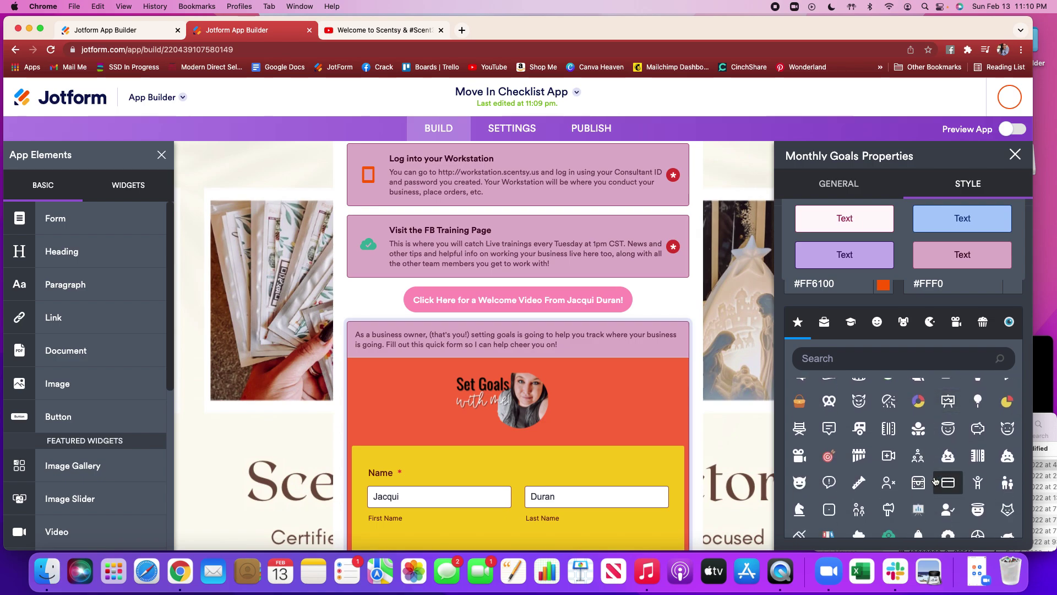
left_click(830, 458)
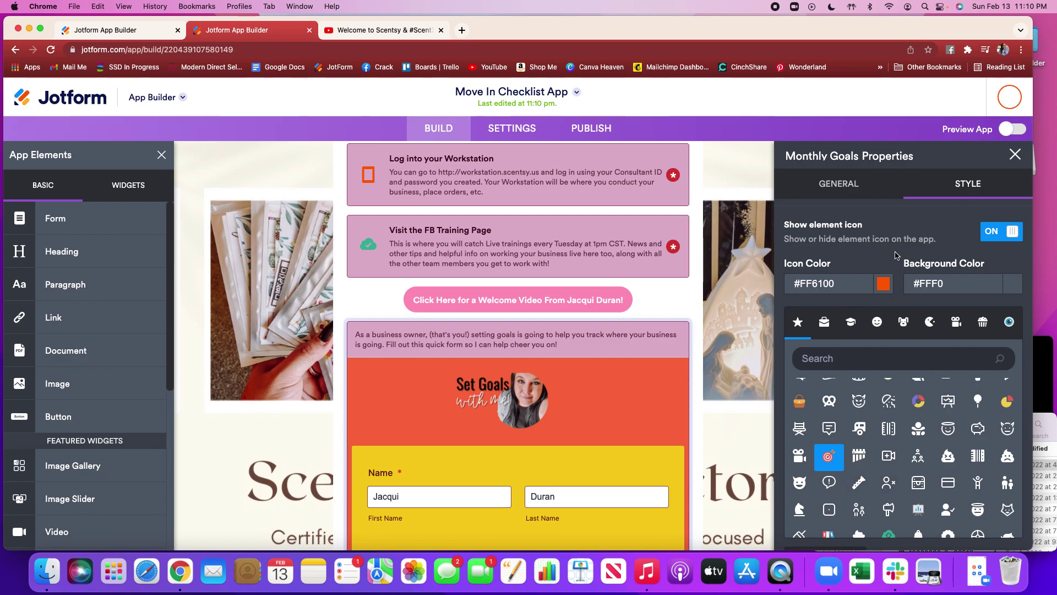
scroll(896, 255, "up", 5)
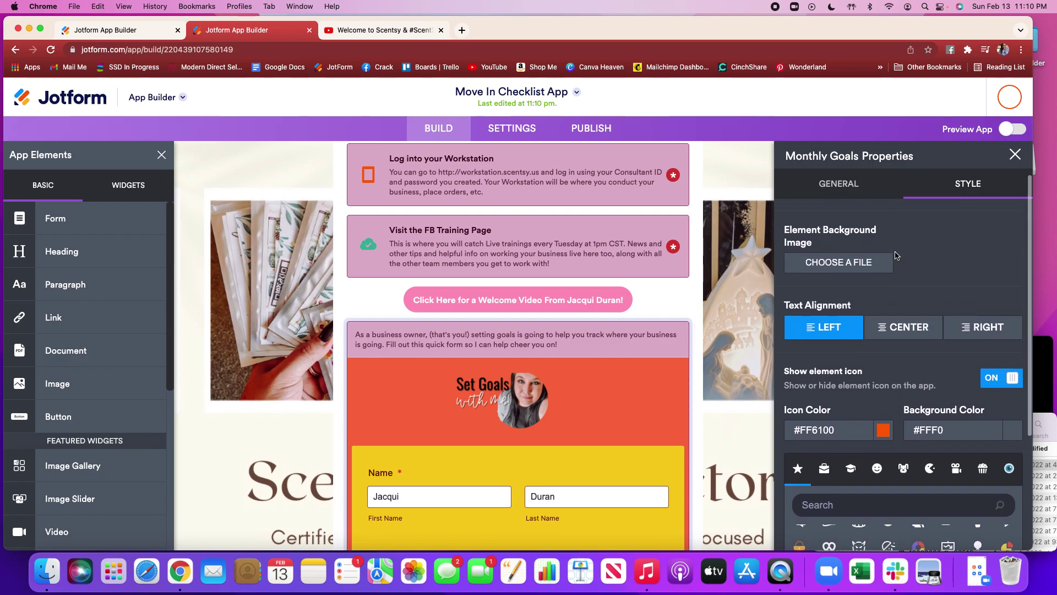
left_click(839, 187)
left_click(1014, 155)
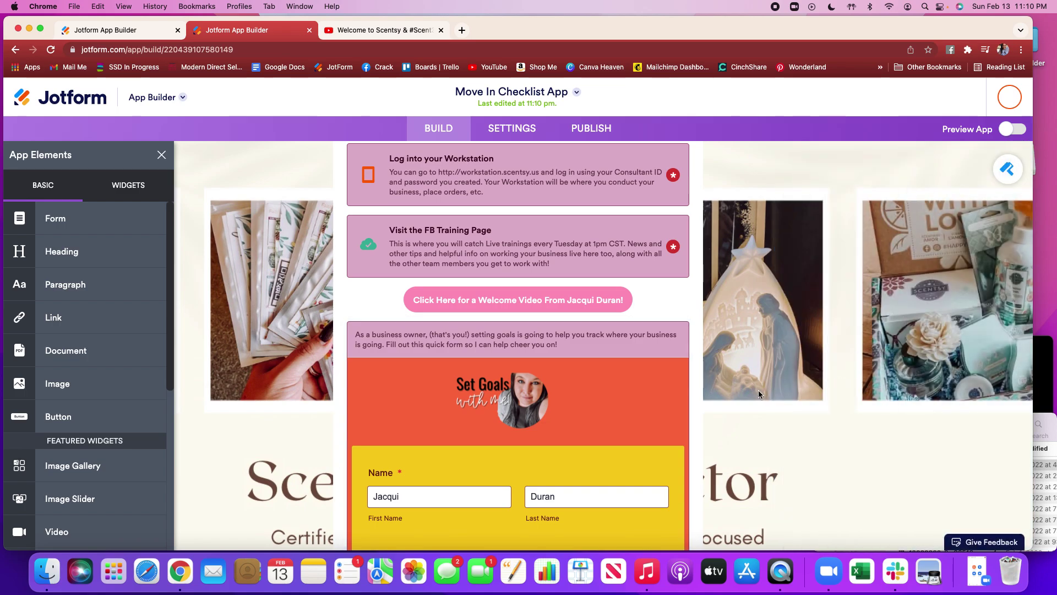
- Review the basic app elements available to add, including the featured widgets, data elements and page elements
scroll(758, 390, "down", 10)
scroll(758, 389, "down", 1)
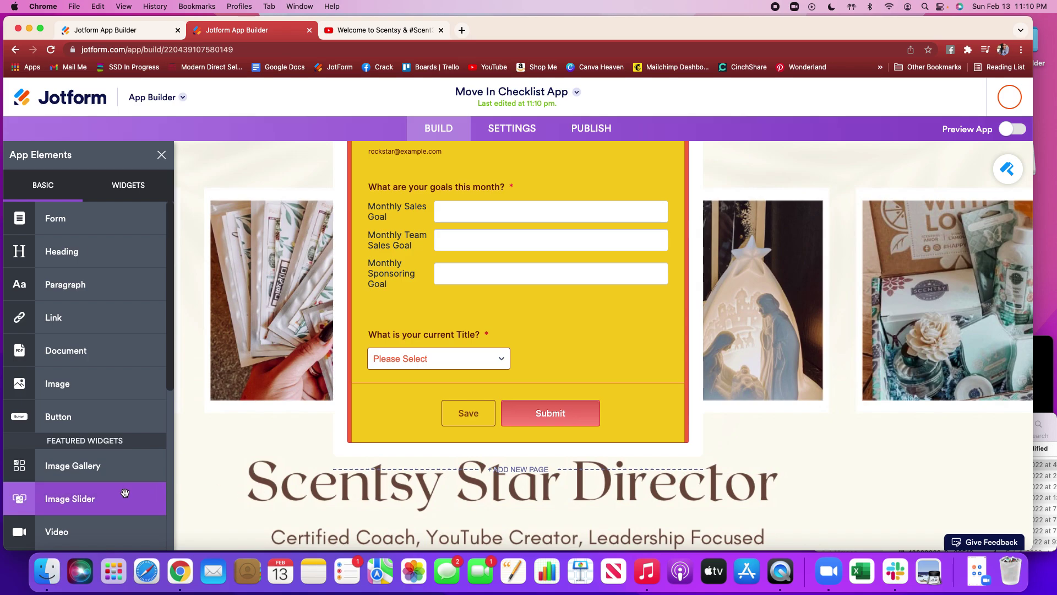
scroll(121, 492, "down", 6)
scroll(121, 492, "down", 1)
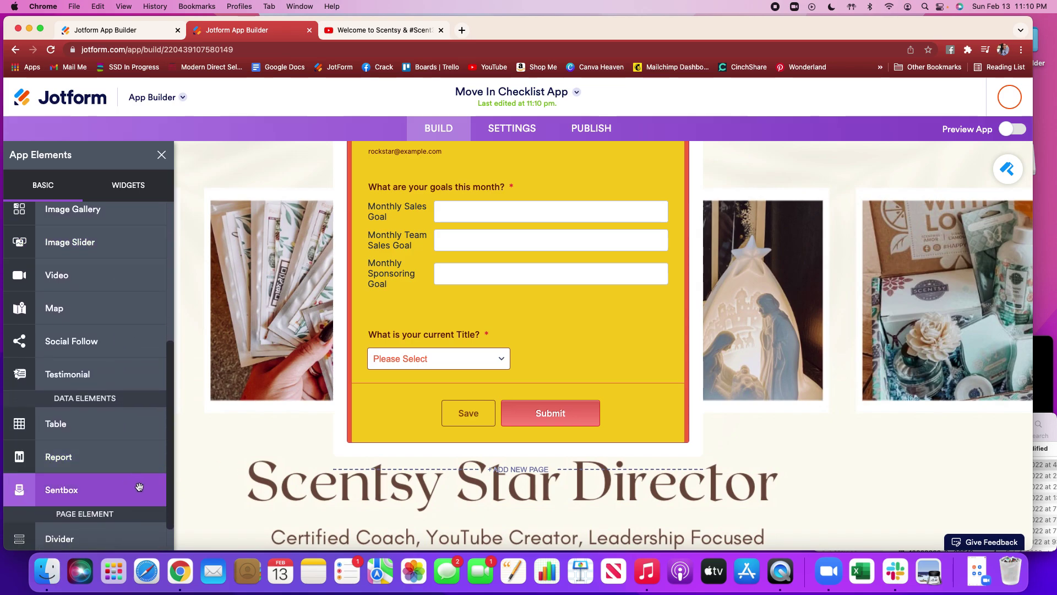
scroll(117, 421, "down", 2)
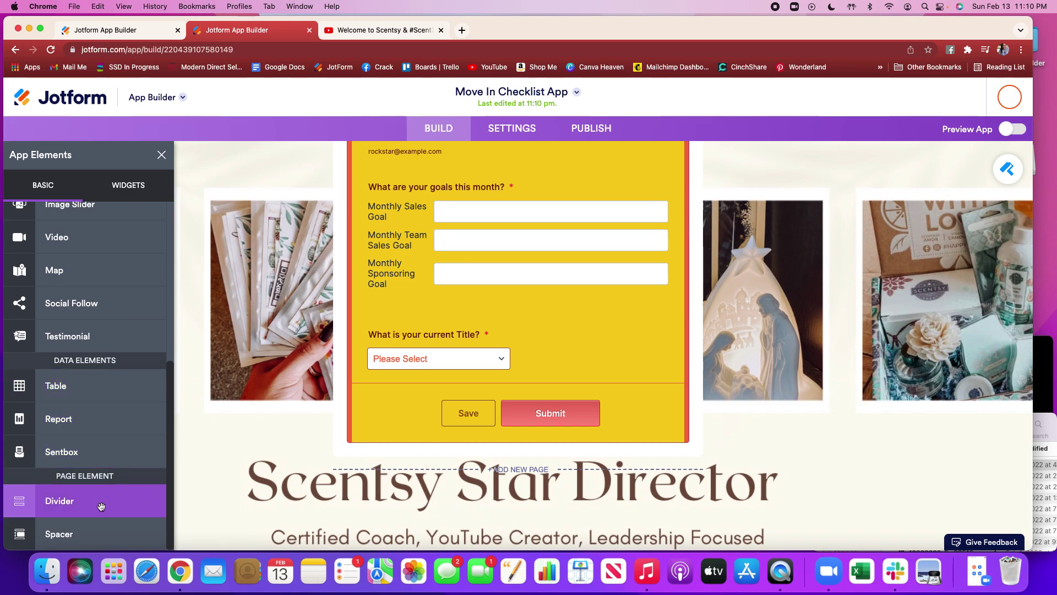
scroll(100, 506, "up", 10)
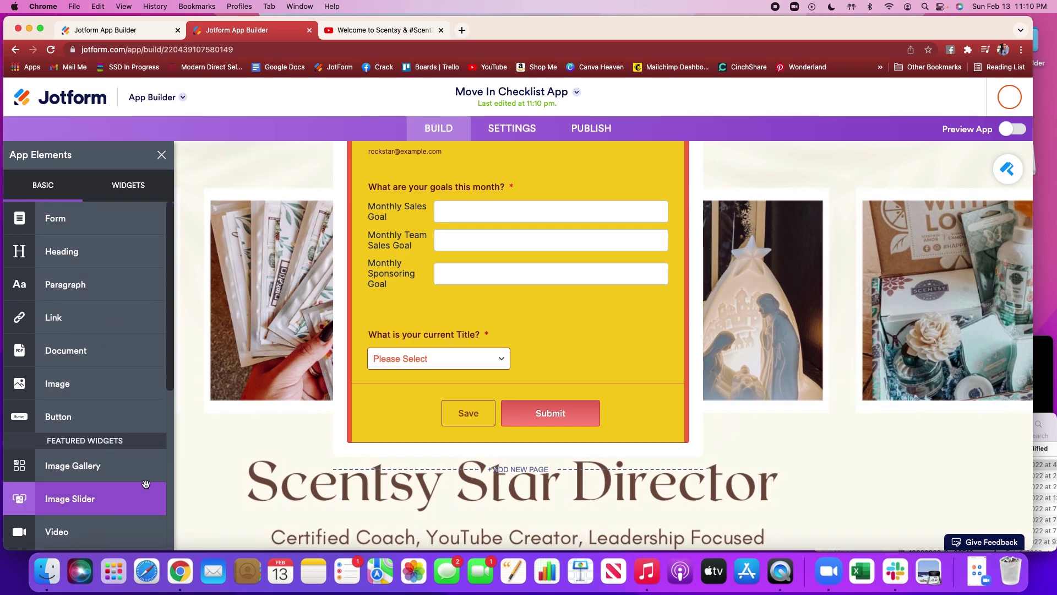
- Browse the full list of widgets that can be added to the app
left_click(146, 185)
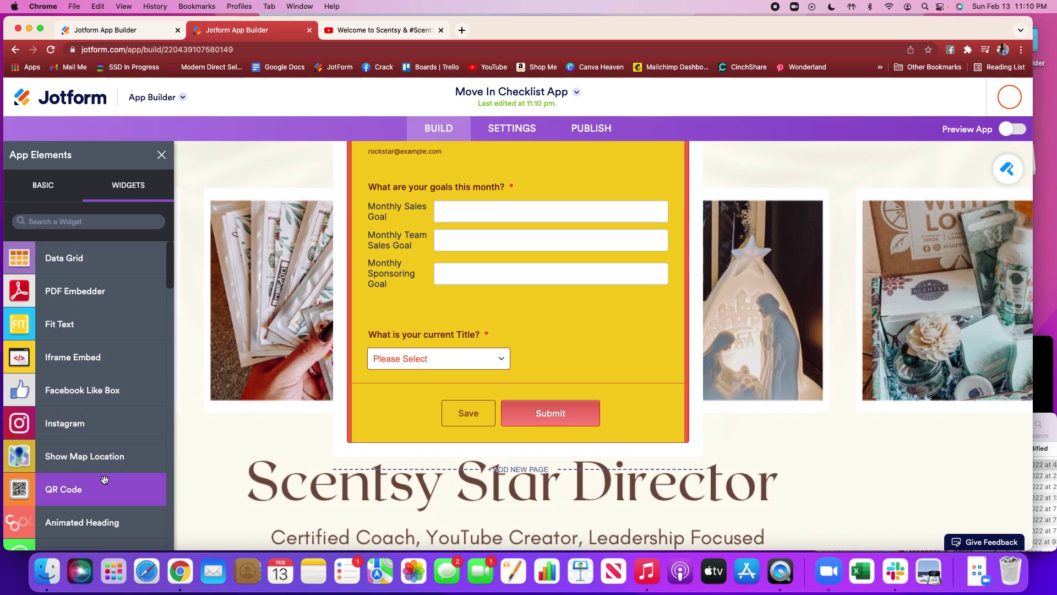
scroll(105, 479, "down", 5)
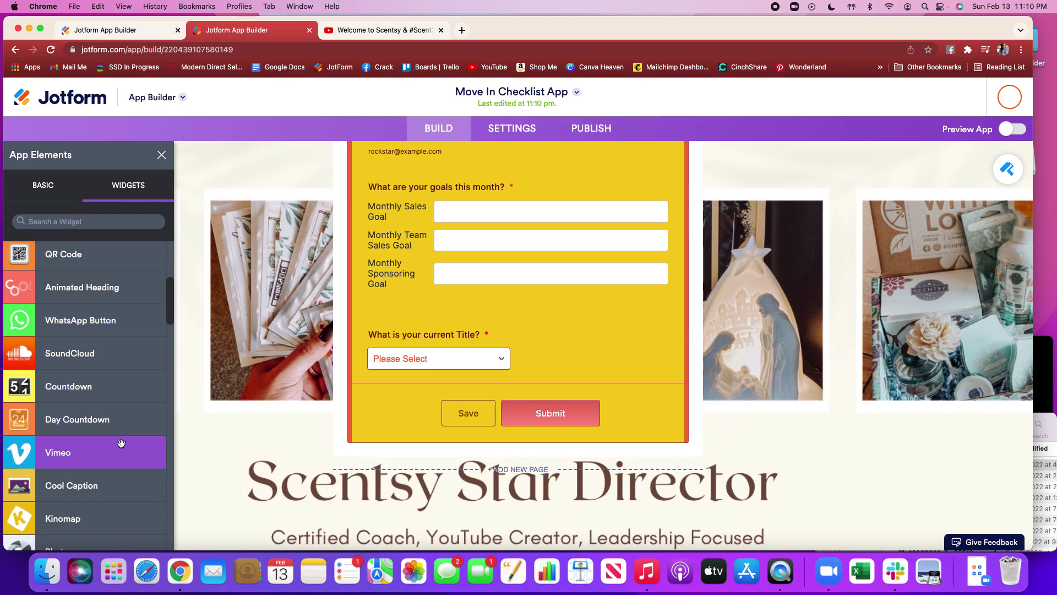
scroll(121, 443, "down", 5)
scroll(121, 443, "down", 5)
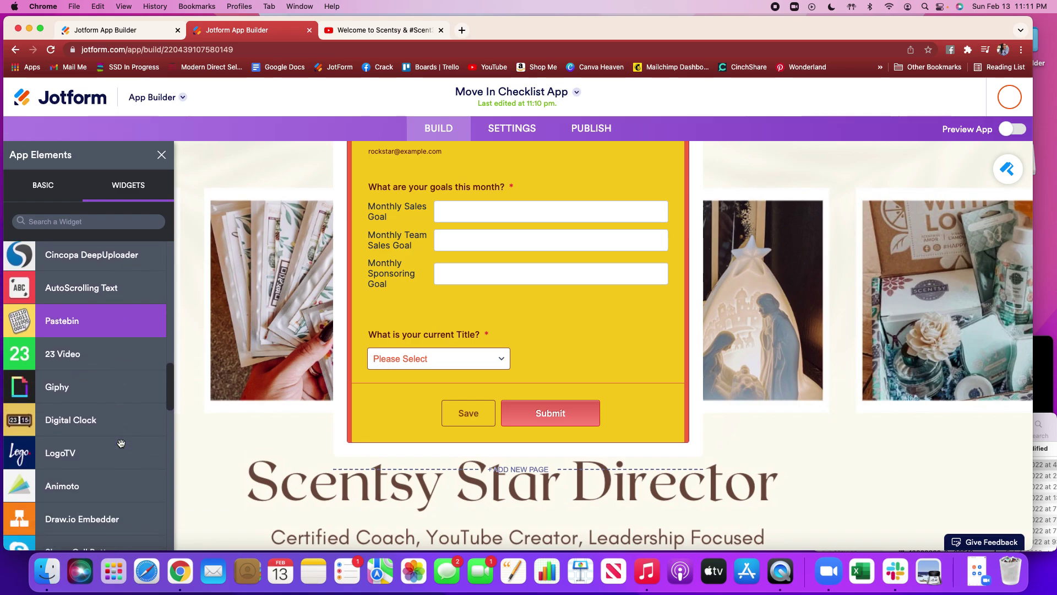
scroll(121, 443, "down", 3)
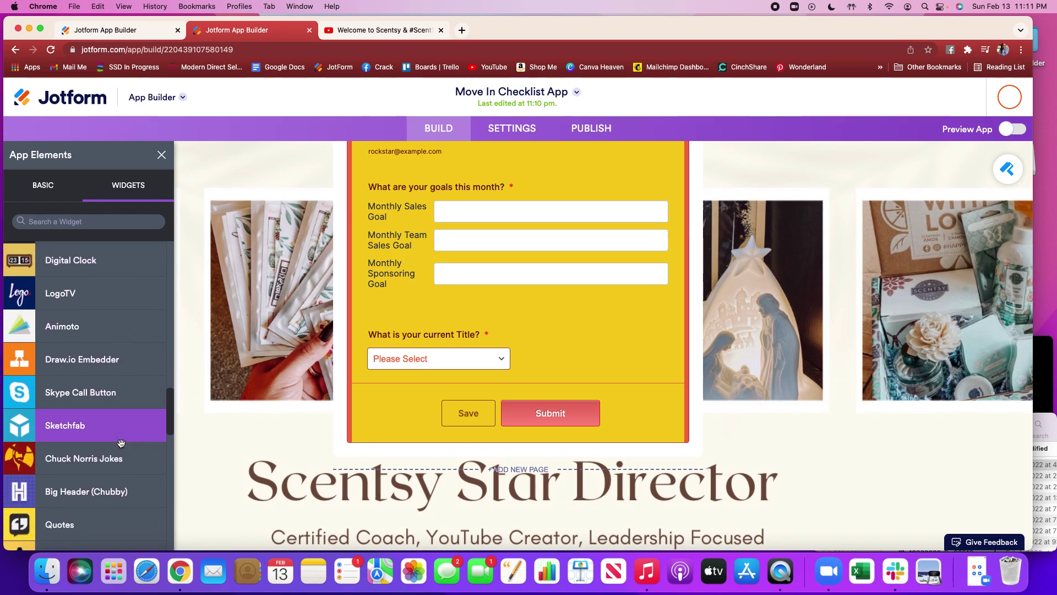
scroll(120, 443, "down", 3)
scroll(121, 444, "up", 1)
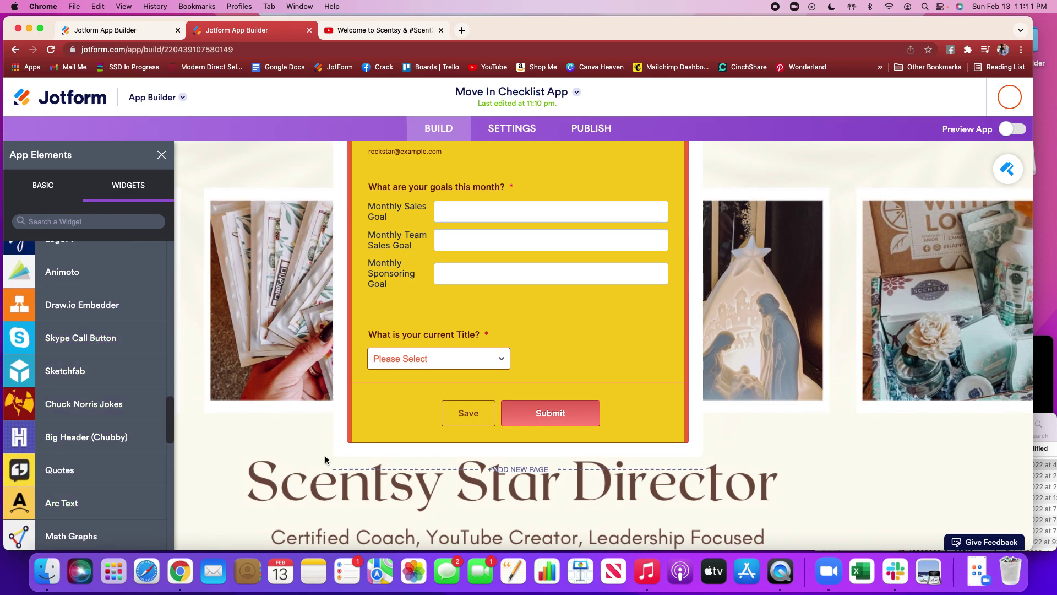
scroll(113, 461, "down", 6)
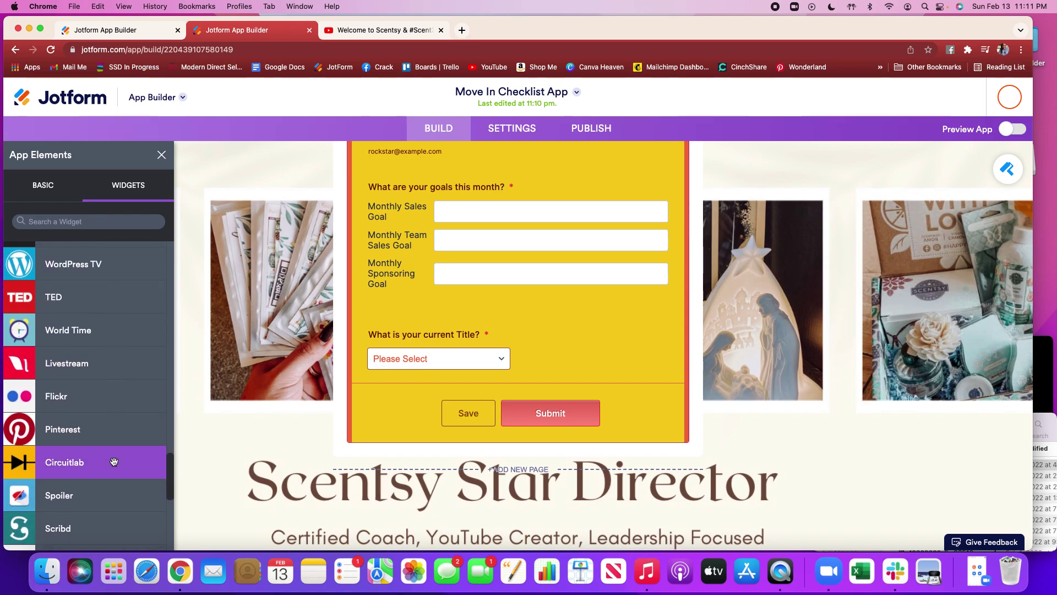
scroll(113, 461, "down", 5)
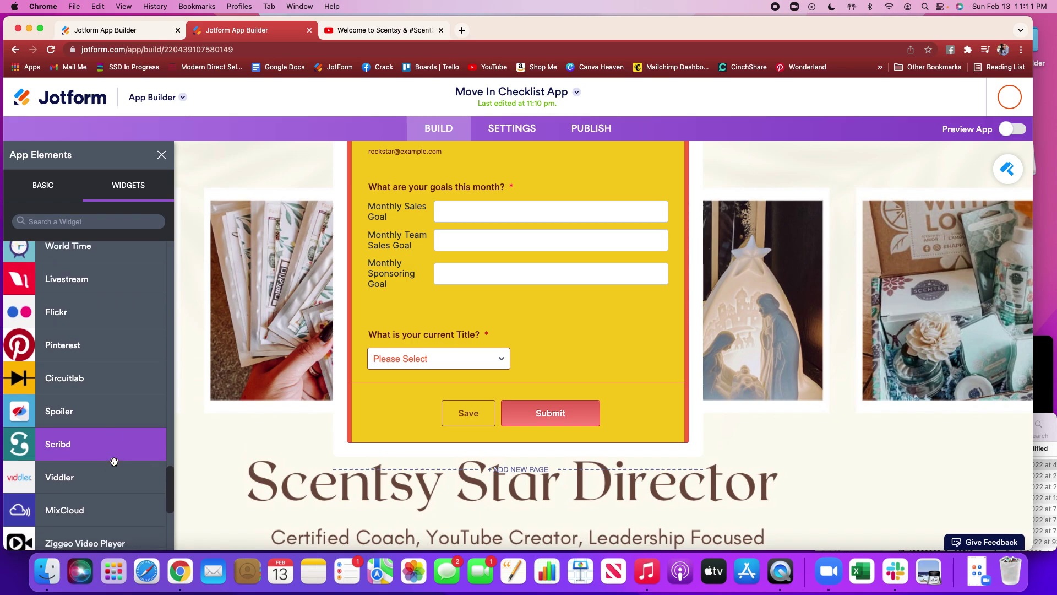
scroll(113, 461, "down", 8)
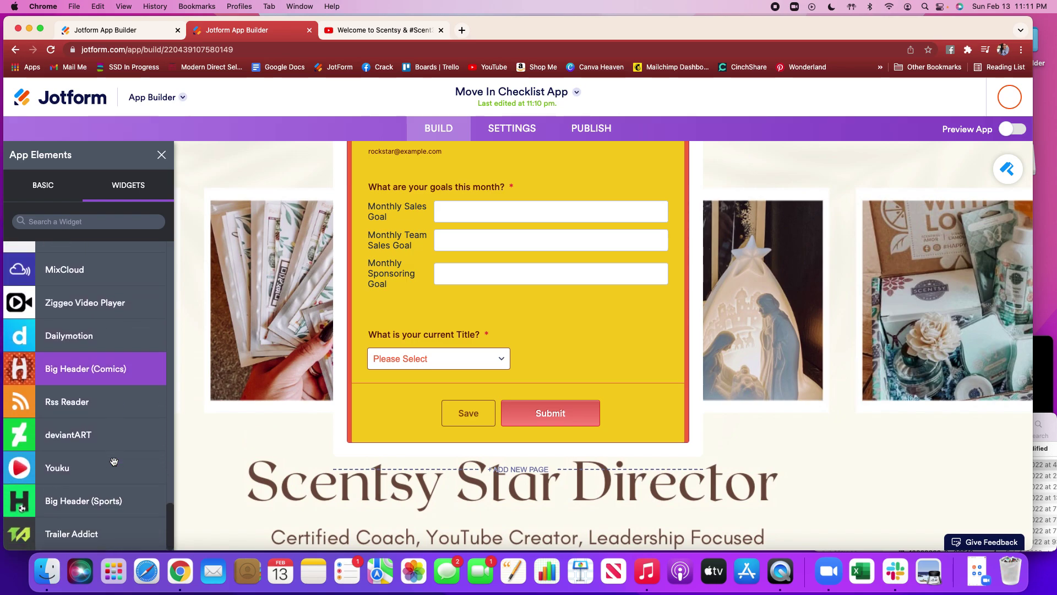
- Close the widget list and review the finished page, from the embedded goals form back up to the welcome heading
scroll(114, 462, "up", 20)
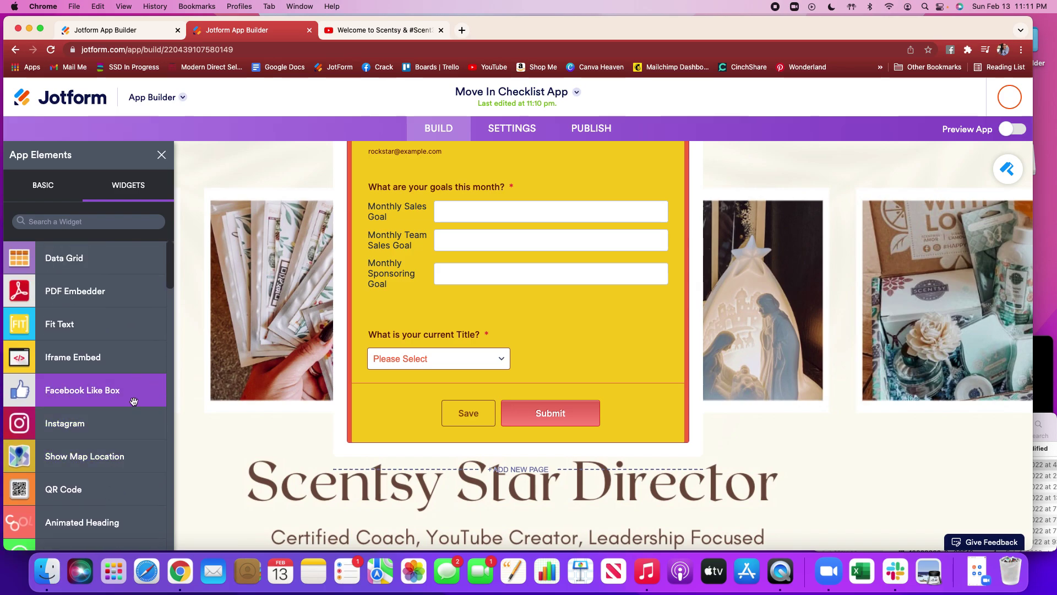
left_click(161, 156)
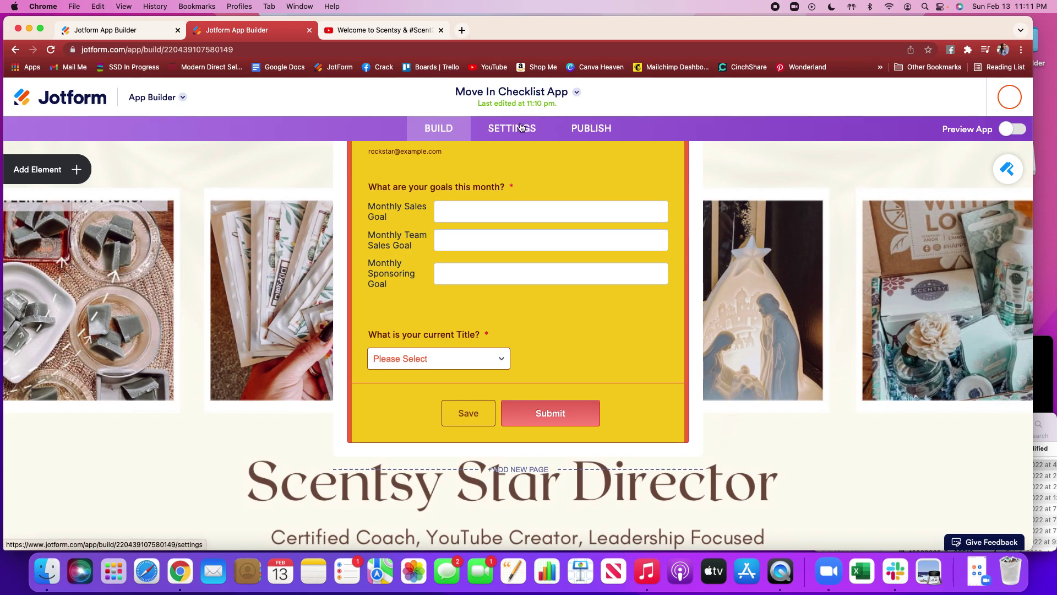
scroll(826, 220, "up", 5)
scroll(878, 230, "up", 5)
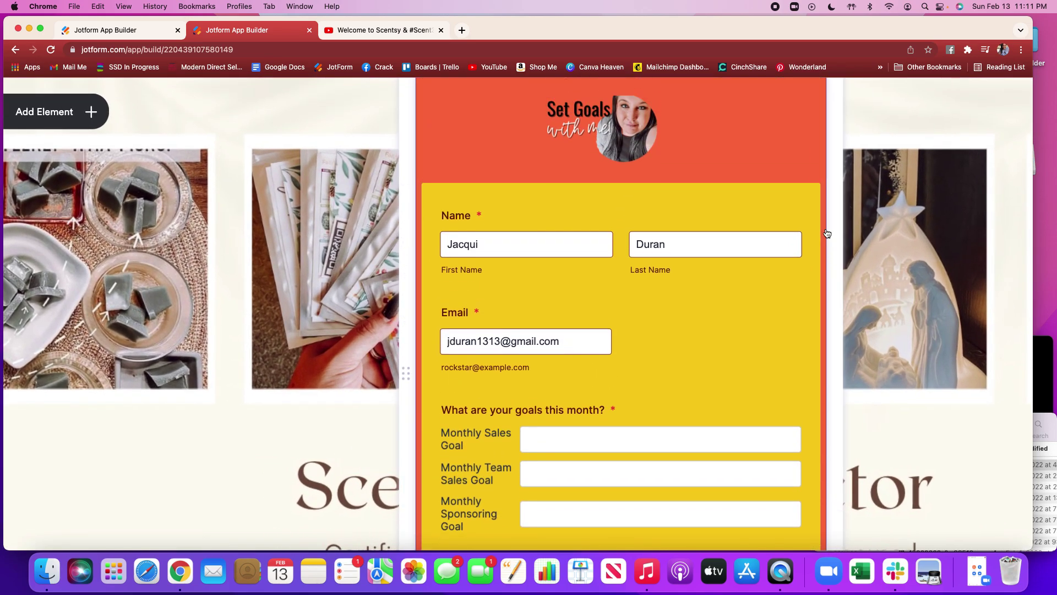
scroll(878, 230, "down", 5)
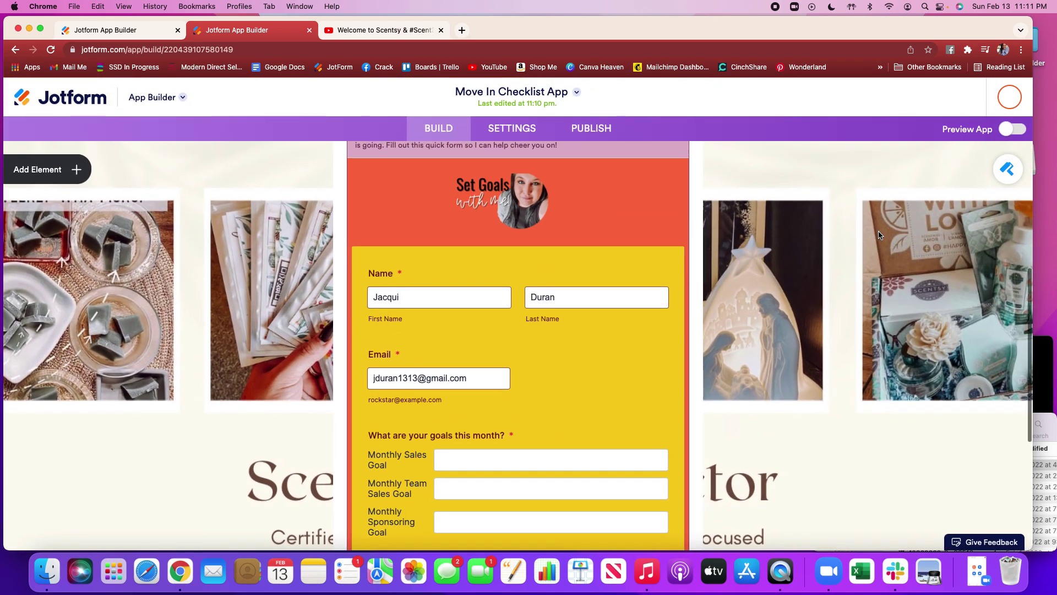
scroll(878, 235, "up", 5)
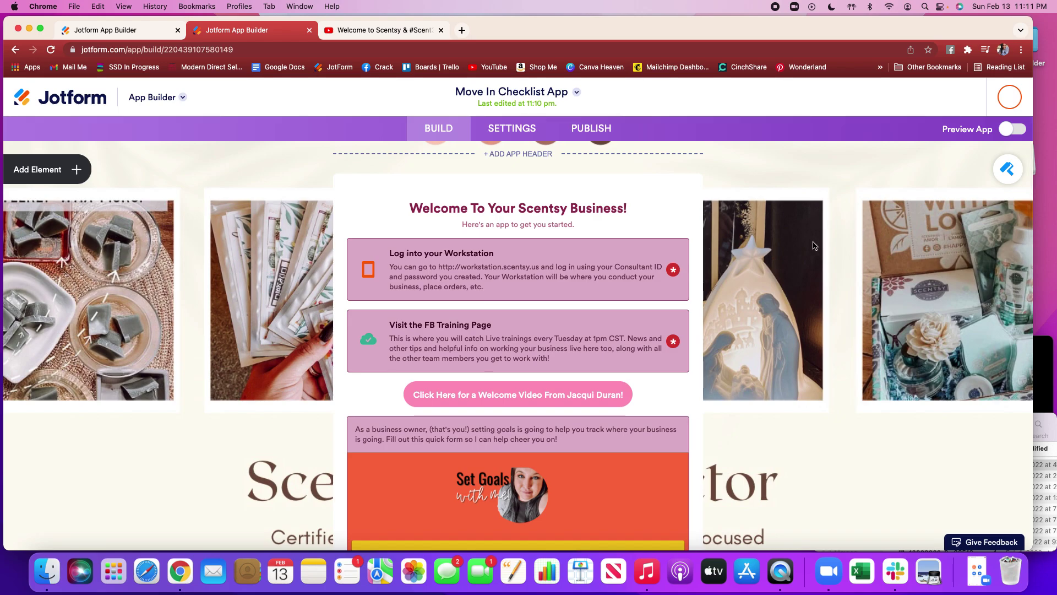
- Preview the app in the phone layout and look through its links and goals form
left_click(1009, 135)
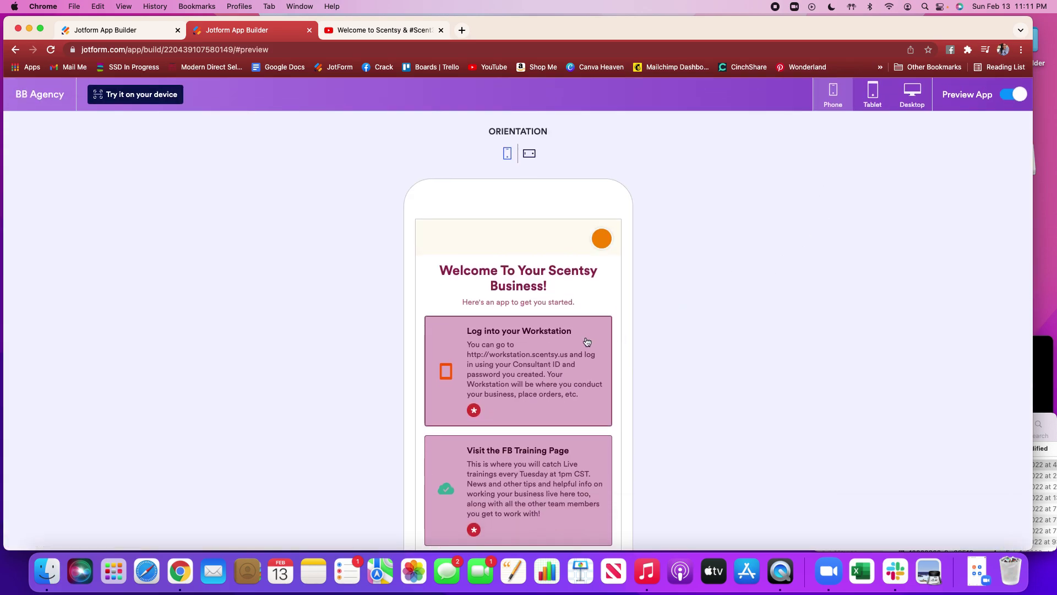
scroll(586, 340, "down", 5)
scroll(586, 341, "down", 10)
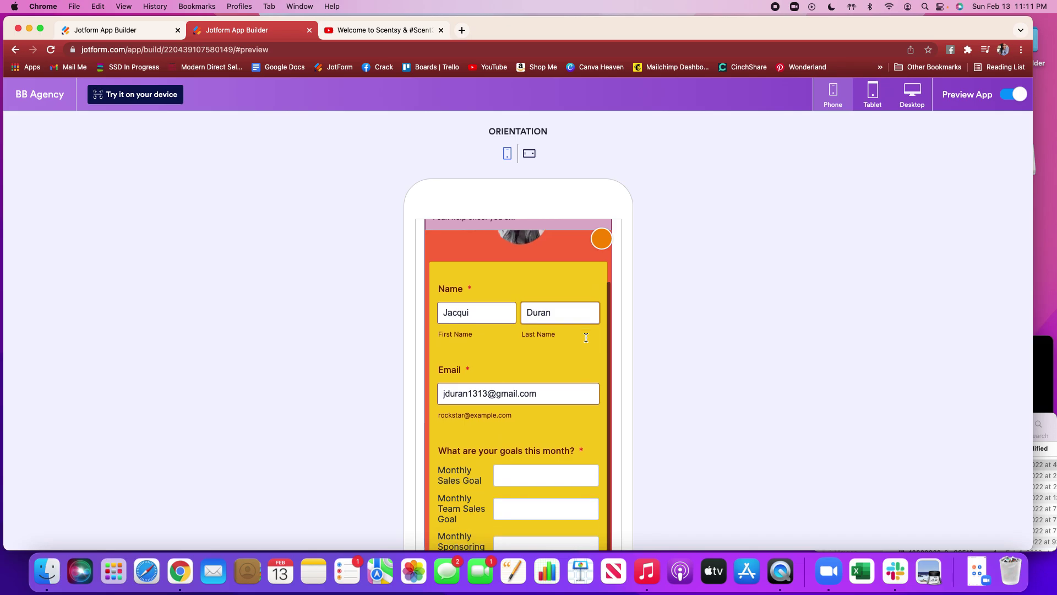
scroll(586, 341, "up", 2)
scroll(586, 336, "up", 12)
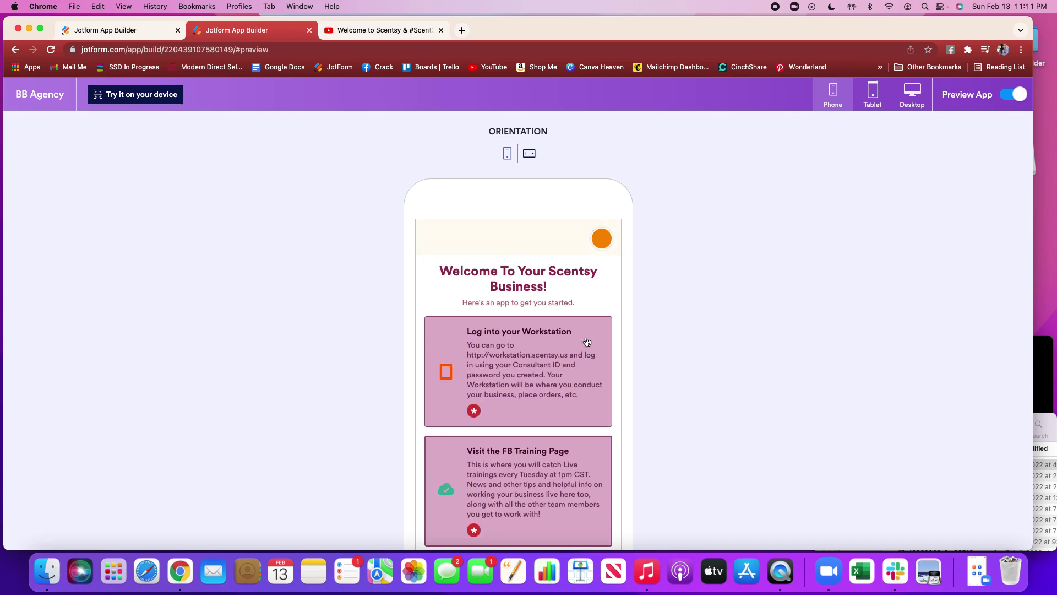
- Switch the preview to the tablet layout and look through the page
left_click(874, 95)
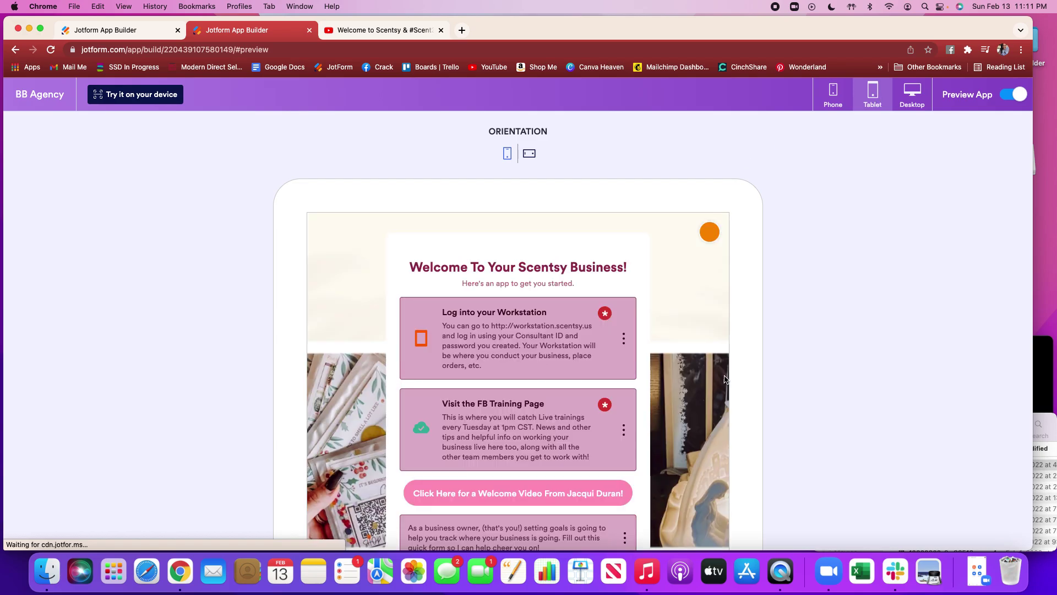
scroll(703, 383, "down", 3)
scroll(704, 383, "down", 5)
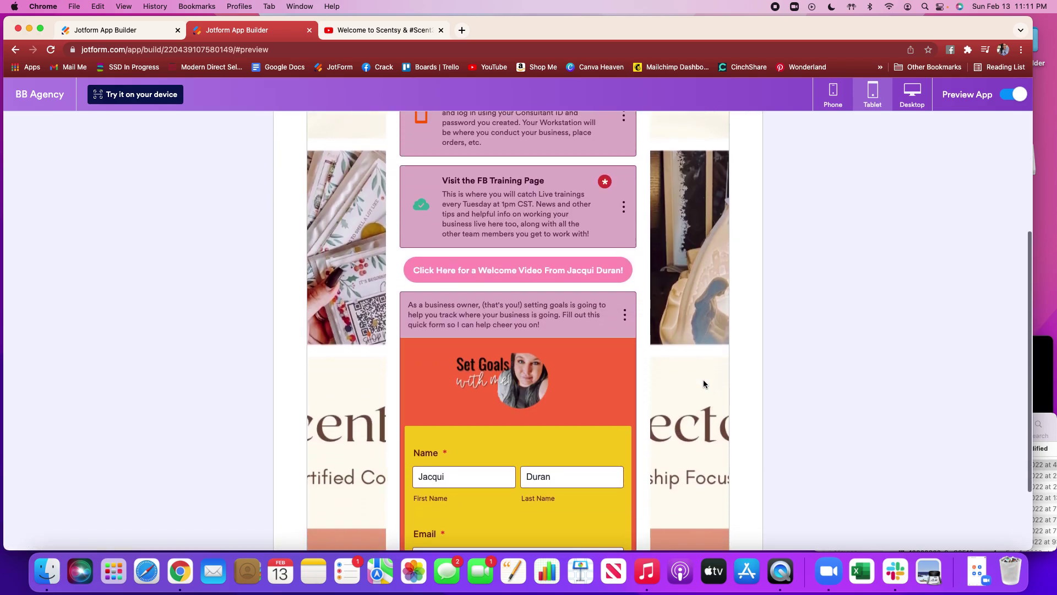
scroll(703, 384, "up", 10)
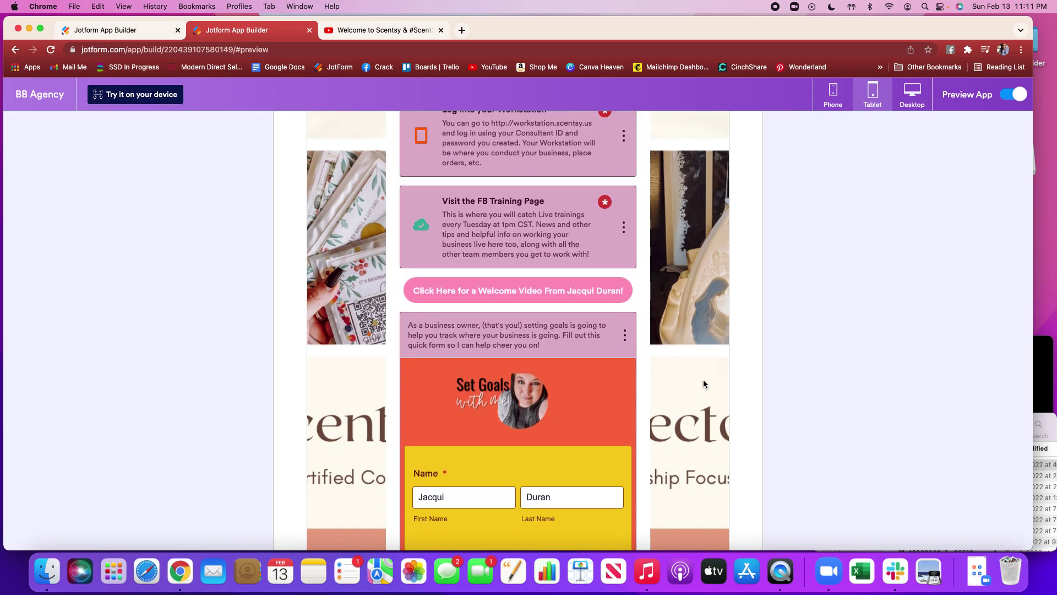
- Check the page in the desktop layout, return to the phone layout and exit the preview
left_click(912, 95)
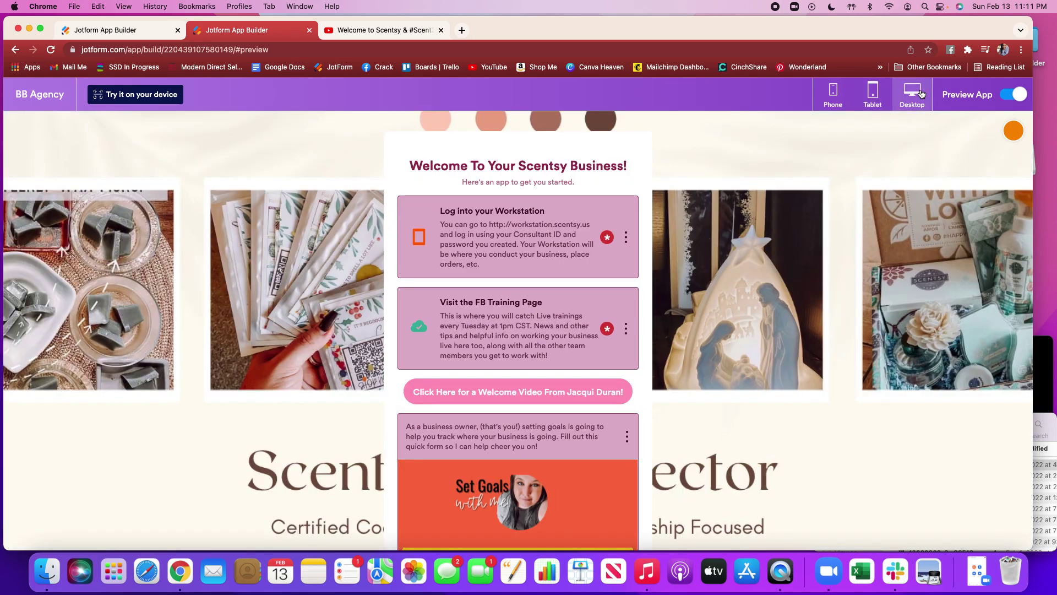
scroll(777, 358, "down", 7)
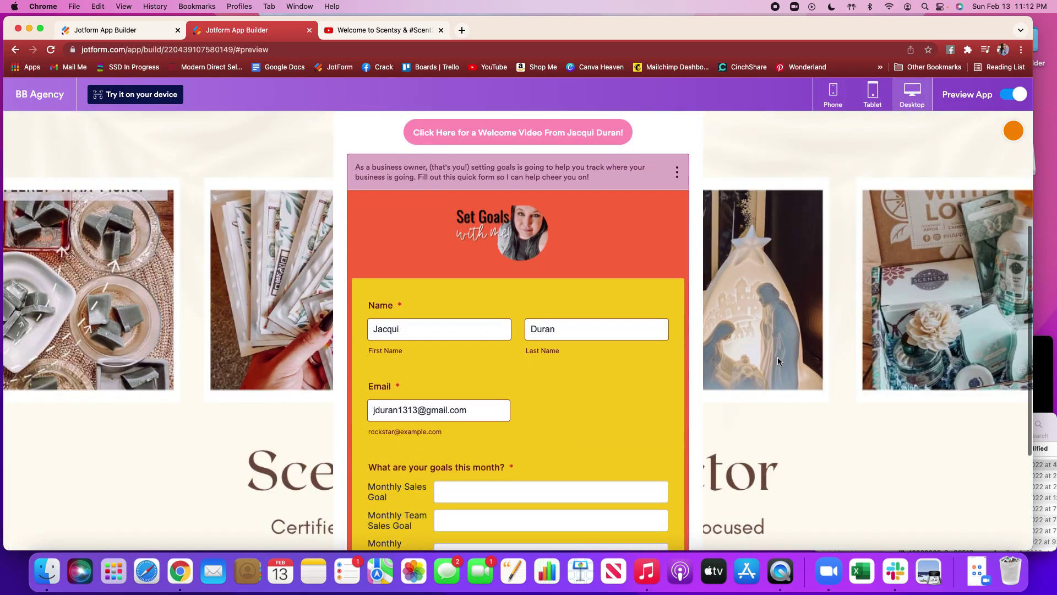
scroll(777, 357, "up", 10)
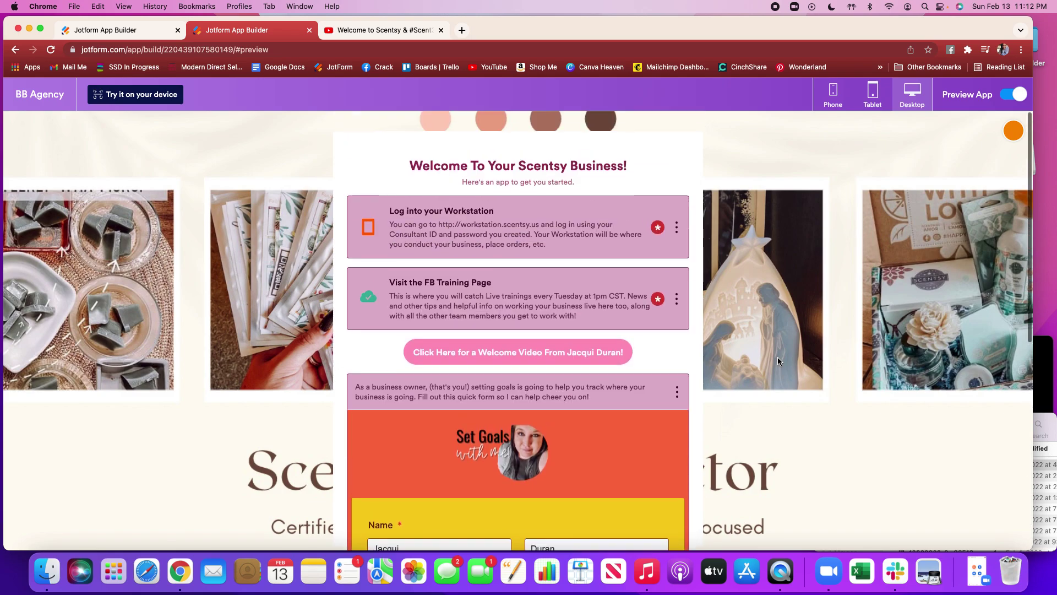
left_click(827, 91)
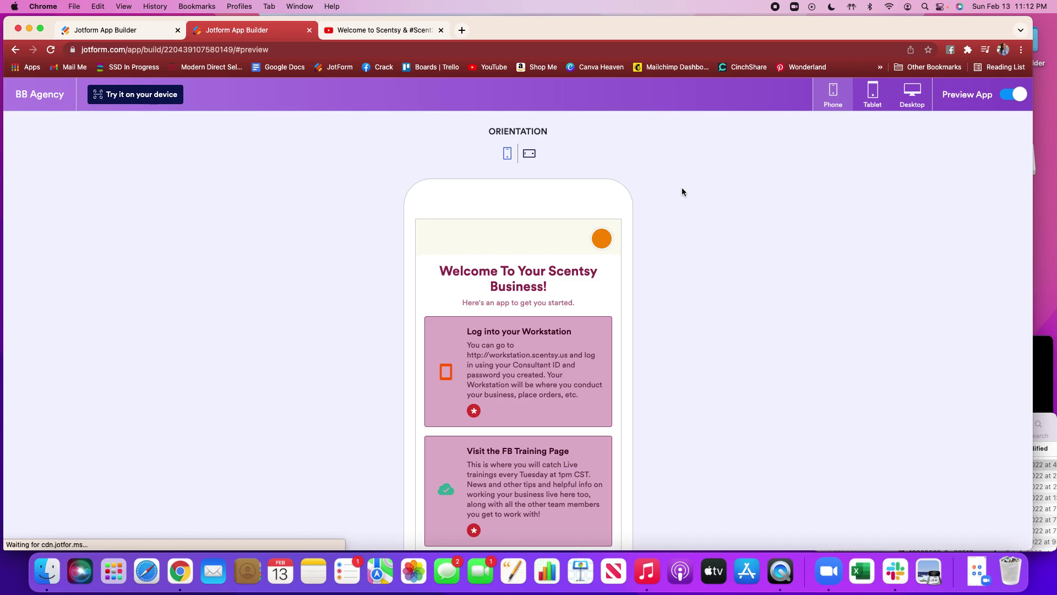
left_click(1025, 95)
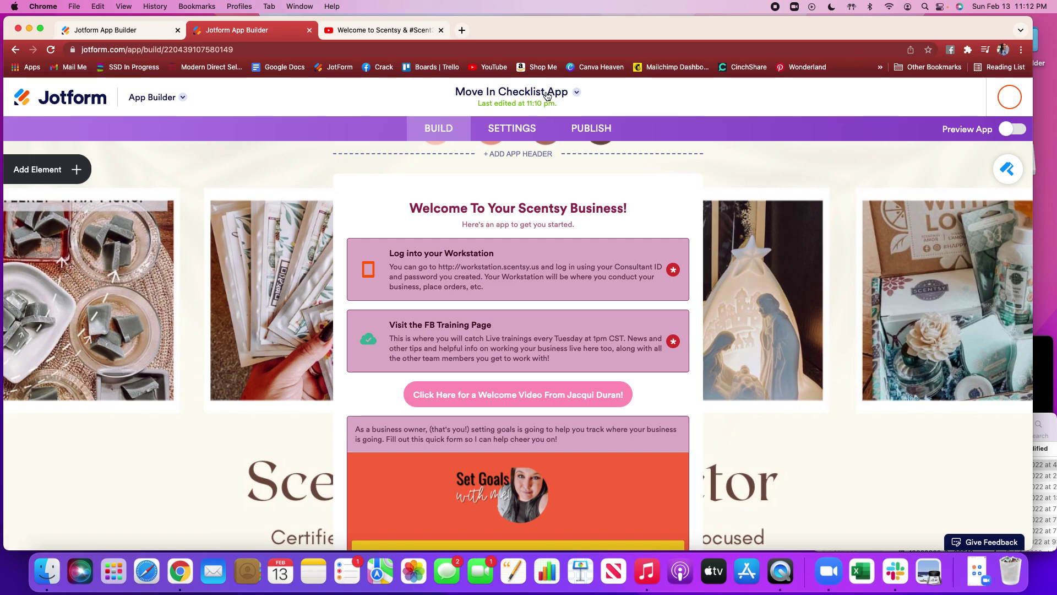
- Rename the app as Your Scentsy Business in the app name and icon settings
left_click(507, 135)
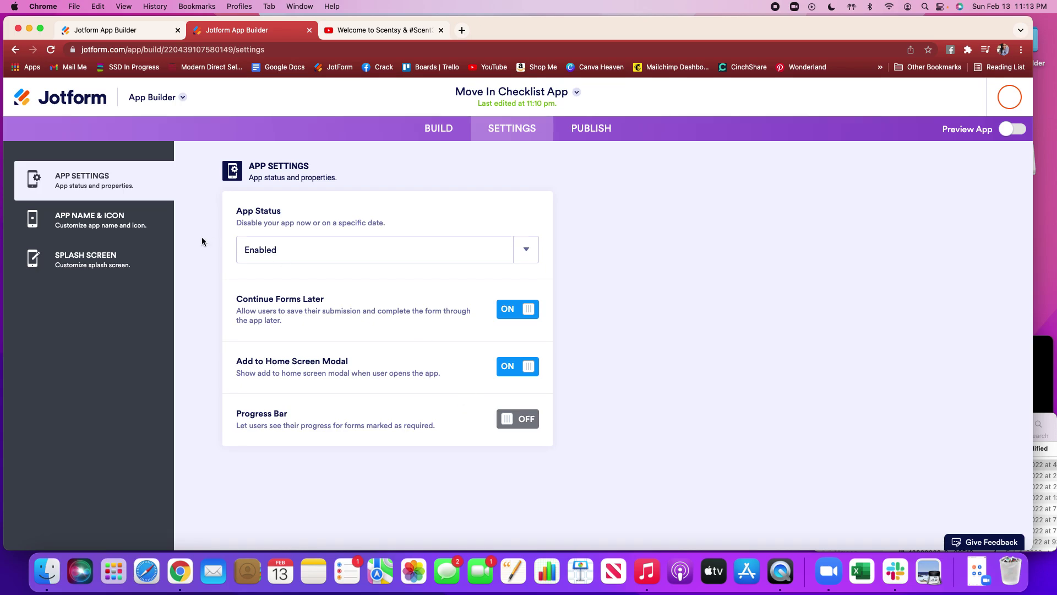
left_click(122, 225)
left_click(338, 250)
left_click_drag(339, 248, 237, 251)
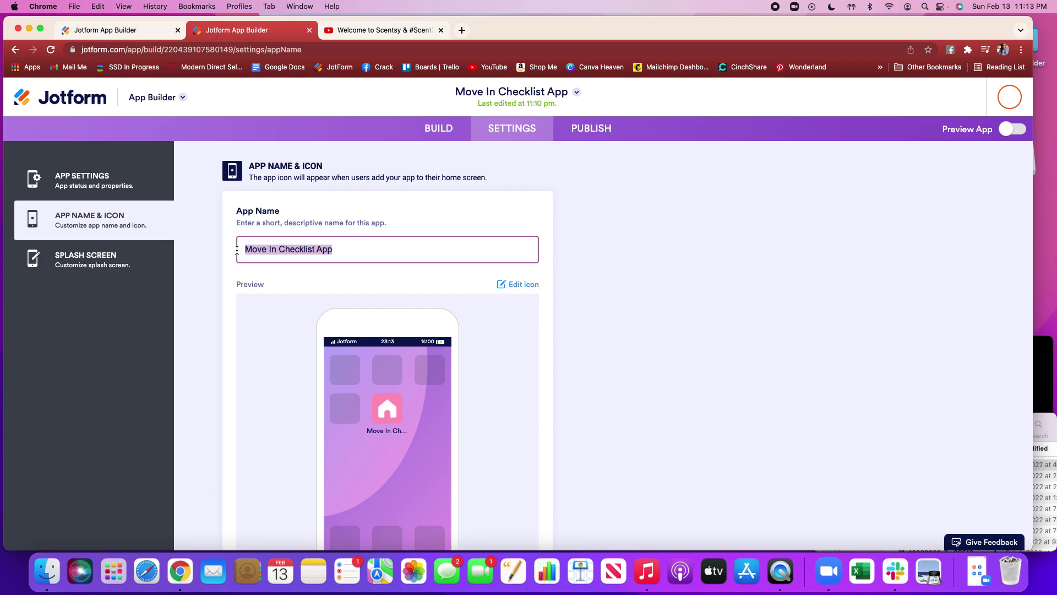
type("Your")
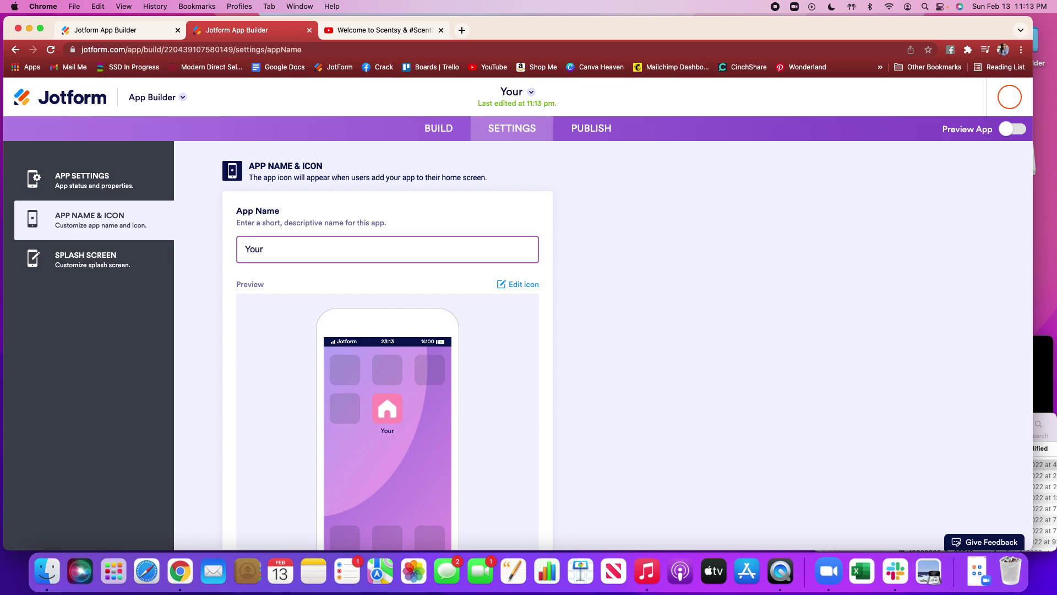
type(" Scentsy Business")
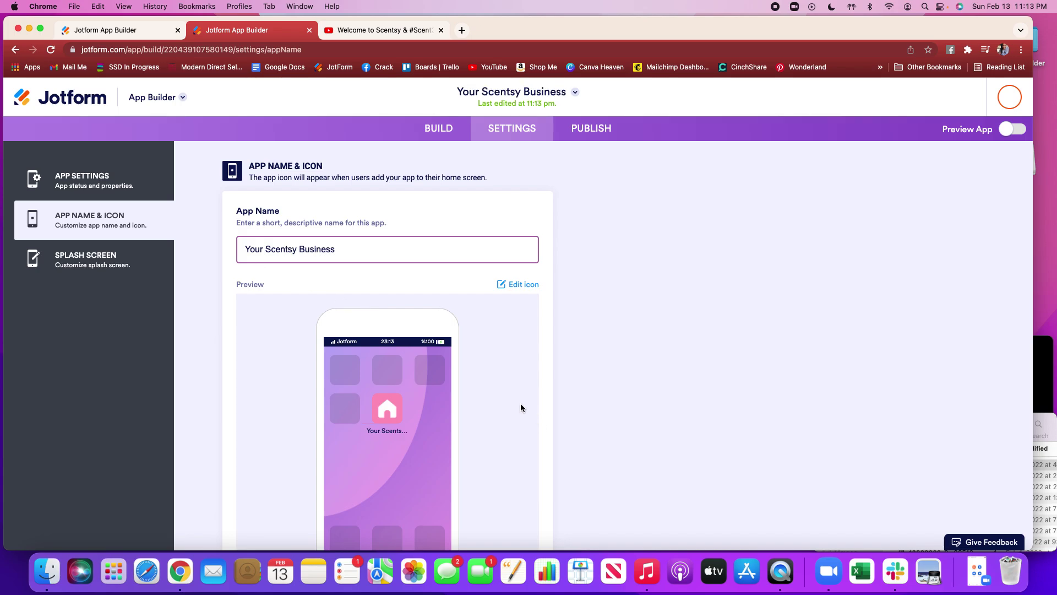
- Choose the rocket as the app's home-screen icon, check the image option and close the icon properties
scroll(520, 405, "down", 3)
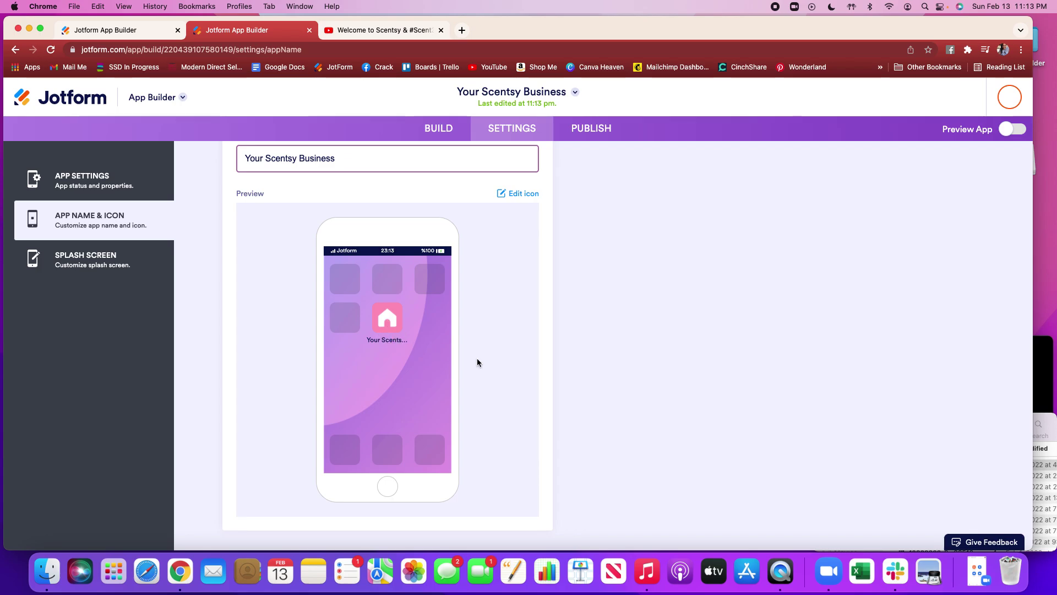
scroll(476, 361, "up", 3)
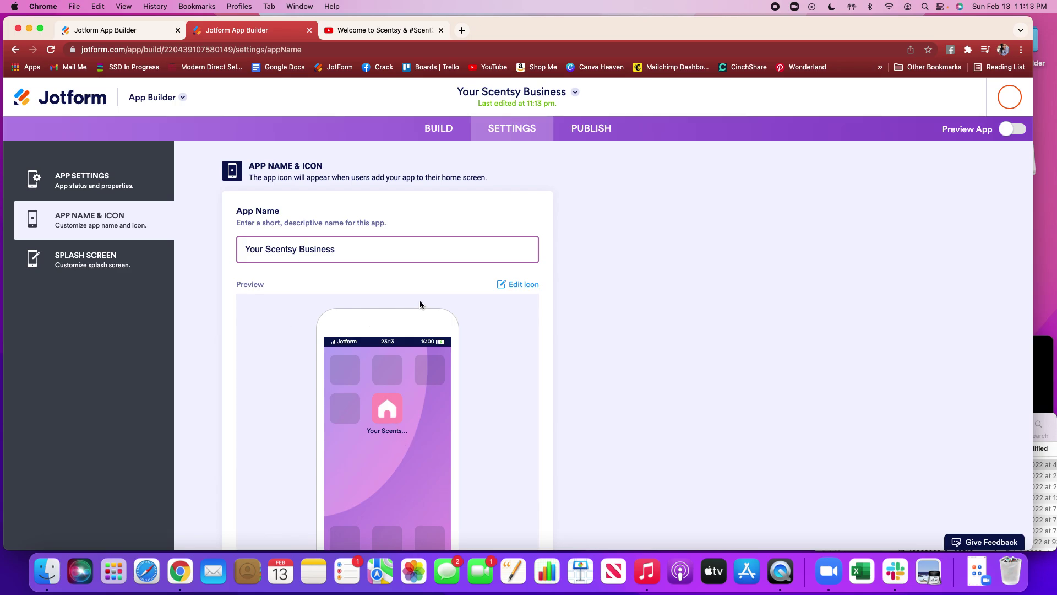
scroll(499, 334, "down", 3)
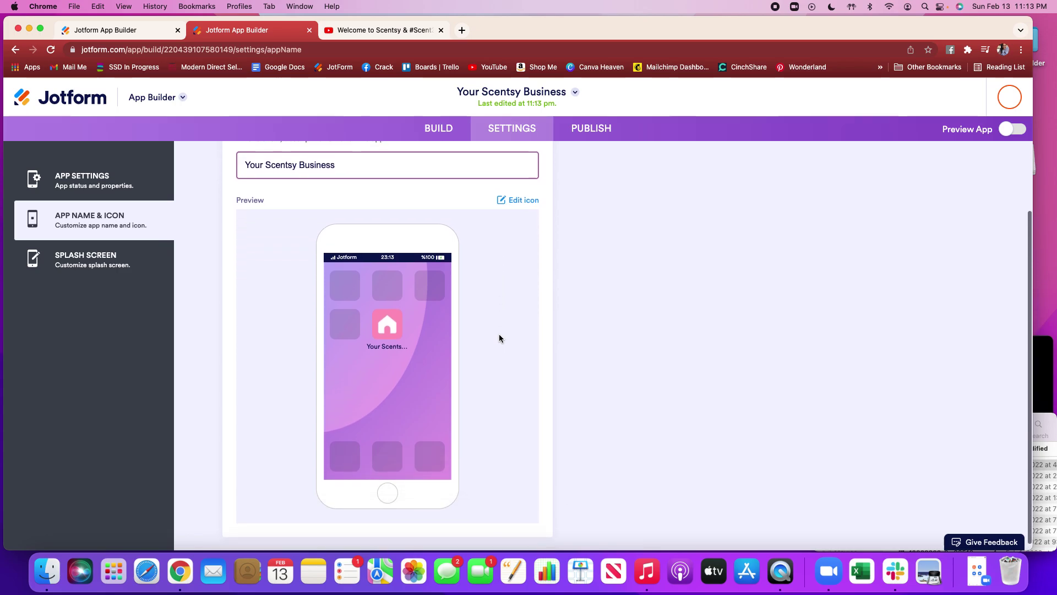
scroll(499, 338, "up", 2)
left_click(523, 263)
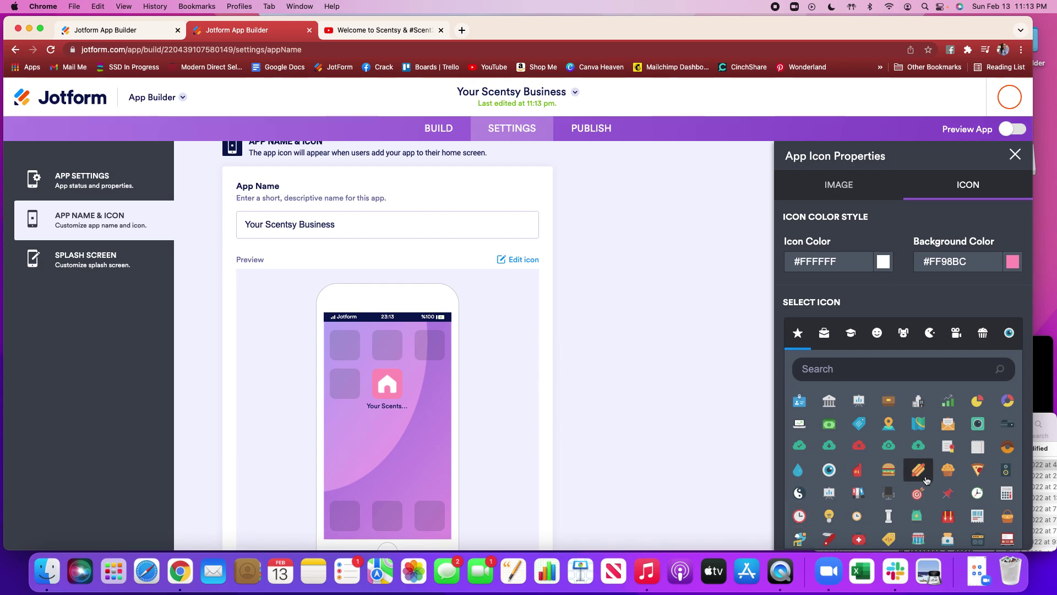
scroll(927, 480, "down", 3)
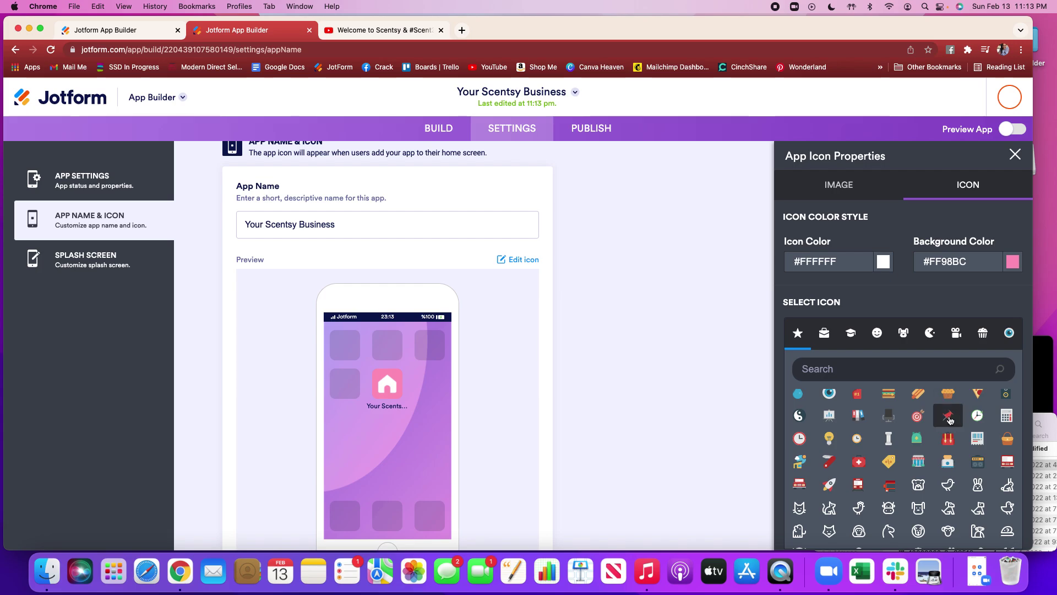
left_click(829, 484)
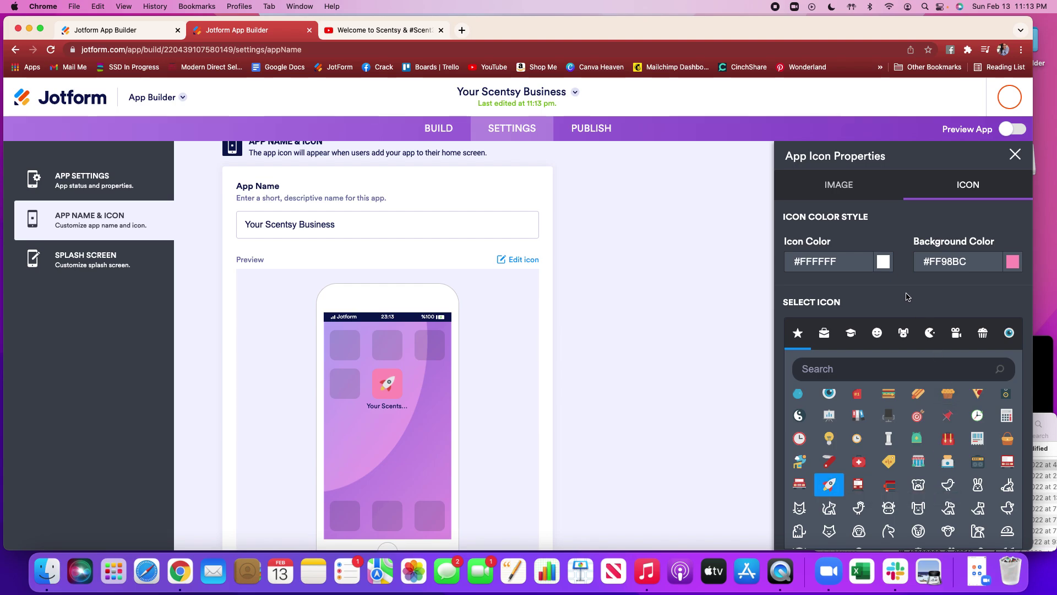
scroll(934, 301, "down", 2)
scroll(934, 302, "up", 2)
left_click(851, 187)
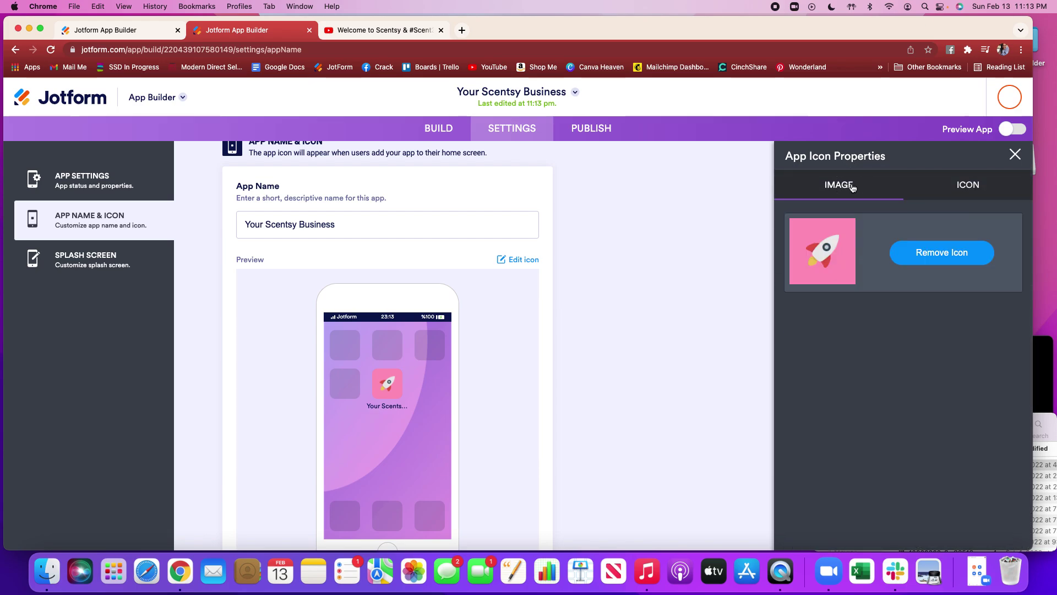
left_click(1015, 155)
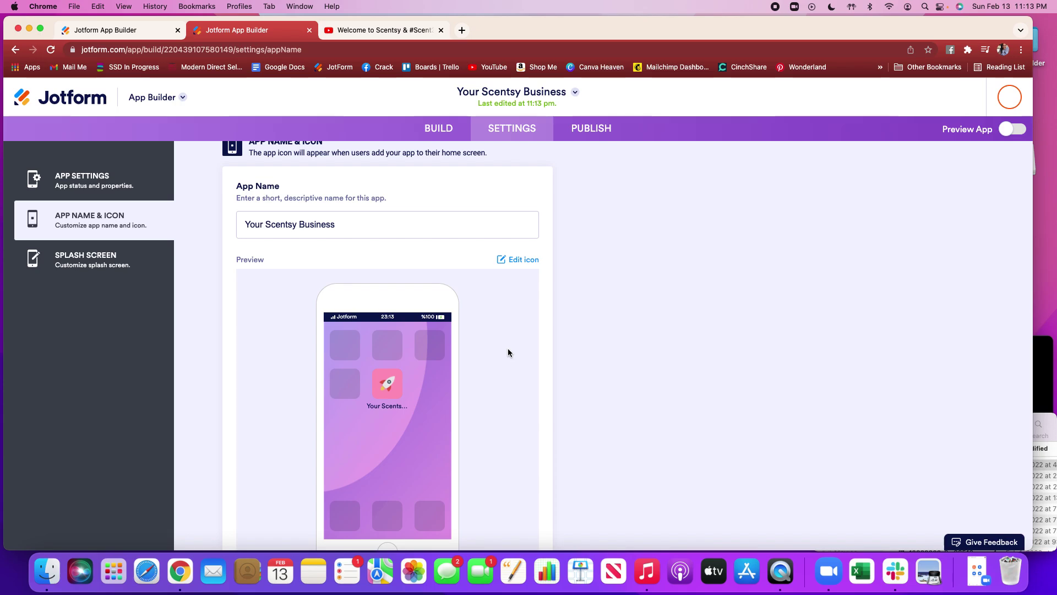
scroll(512, 359, "down", 2)
scroll(512, 359, "up", 3)
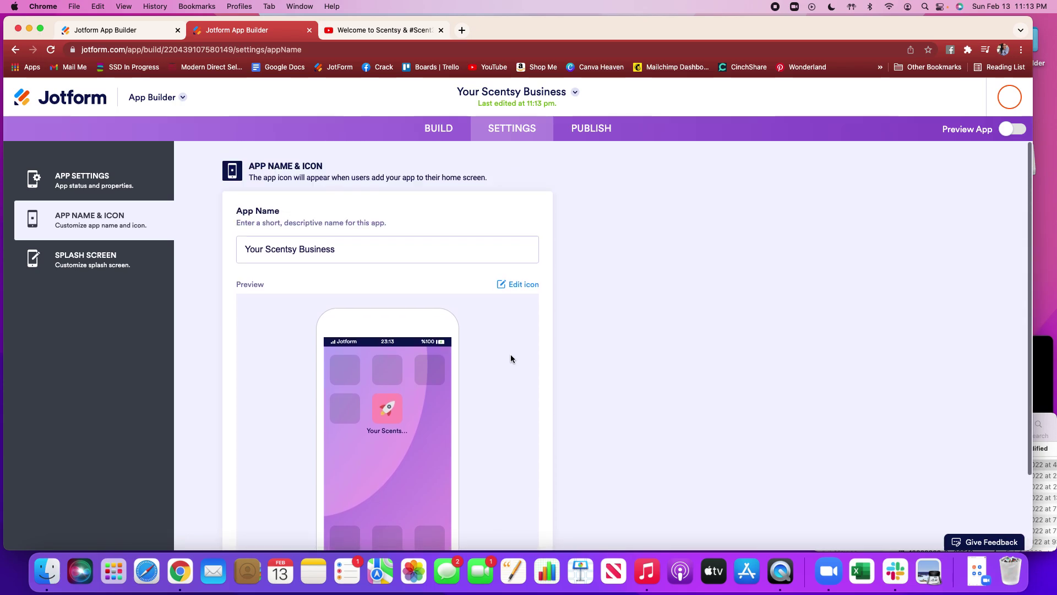
- View the app's splash screen settings and open its customization options
left_click(91, 263)
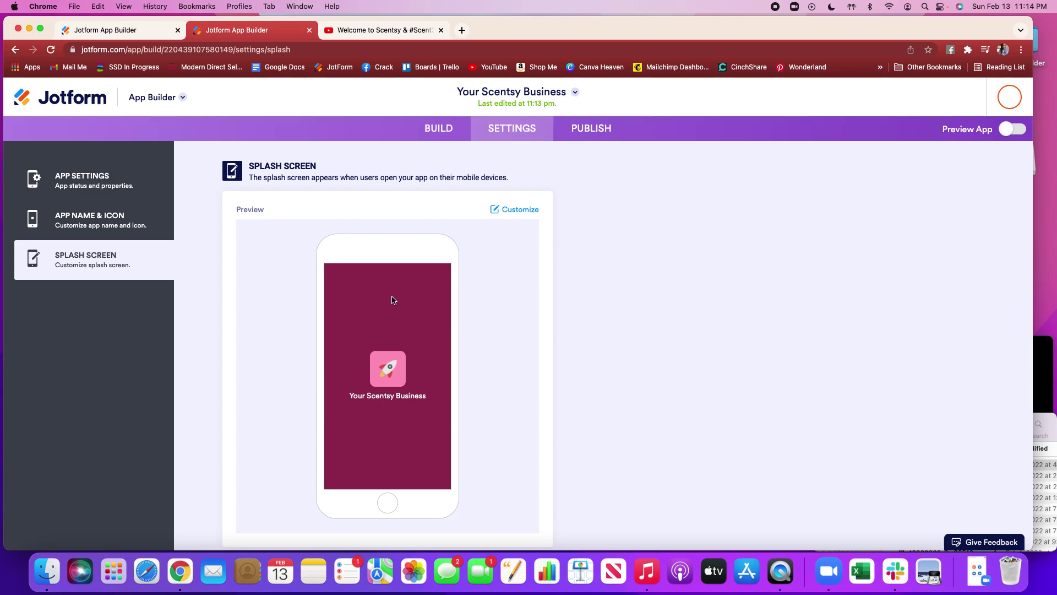
left_click(536, 209)
- Review the app's publishing options, including the quick-share link, email invitation, QR code and embed code
left_click(599, 130)
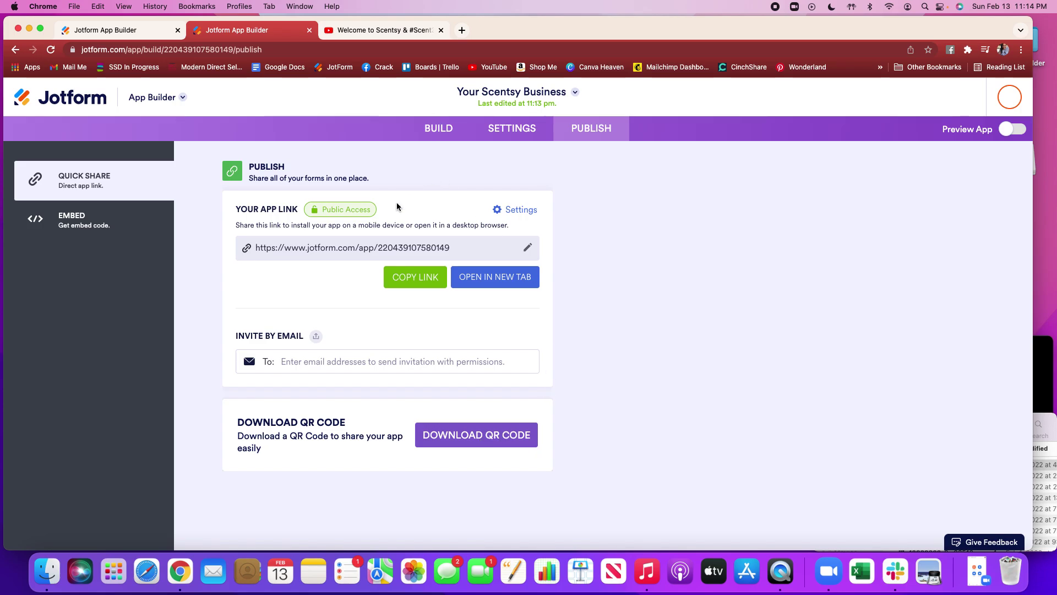
left_click(438, 129)
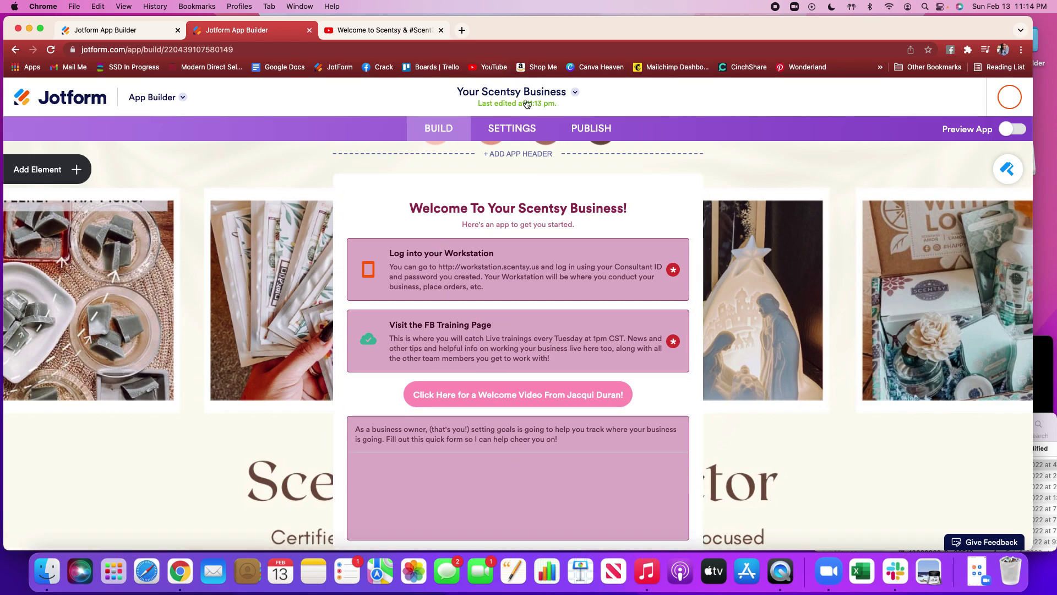
left_click(588, 129)
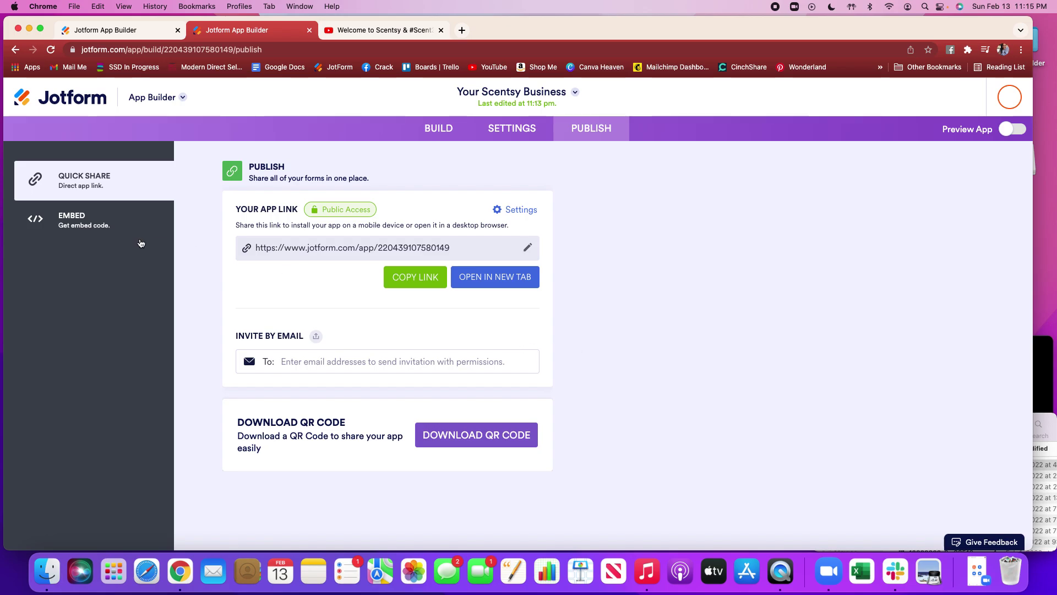
left_click(98, 224)
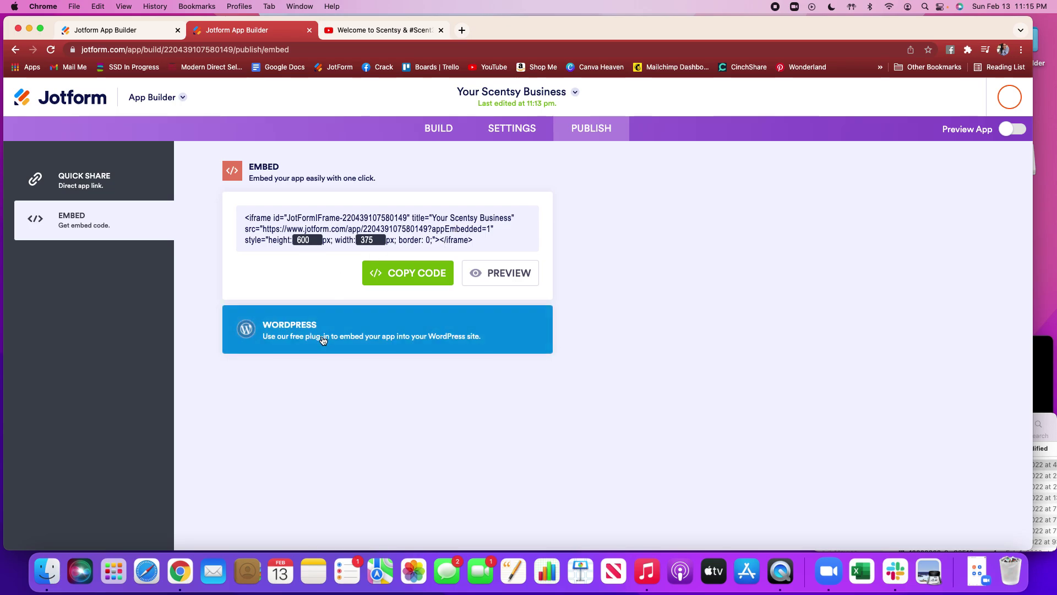
left_click(117, 193)
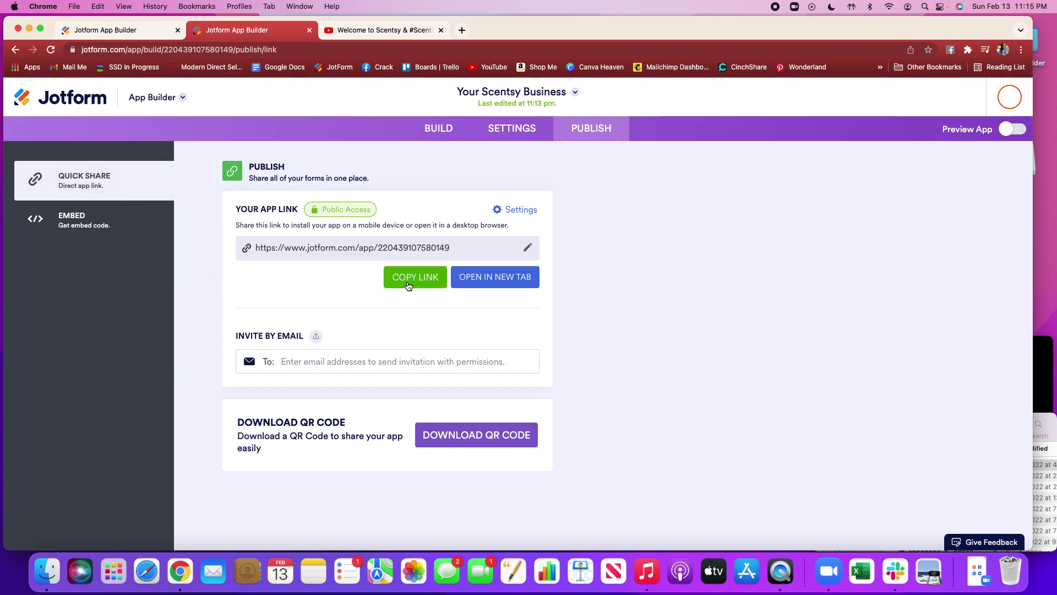
- Copy the app's share link and go to the list of all apps in the account
left_click(413, 281)
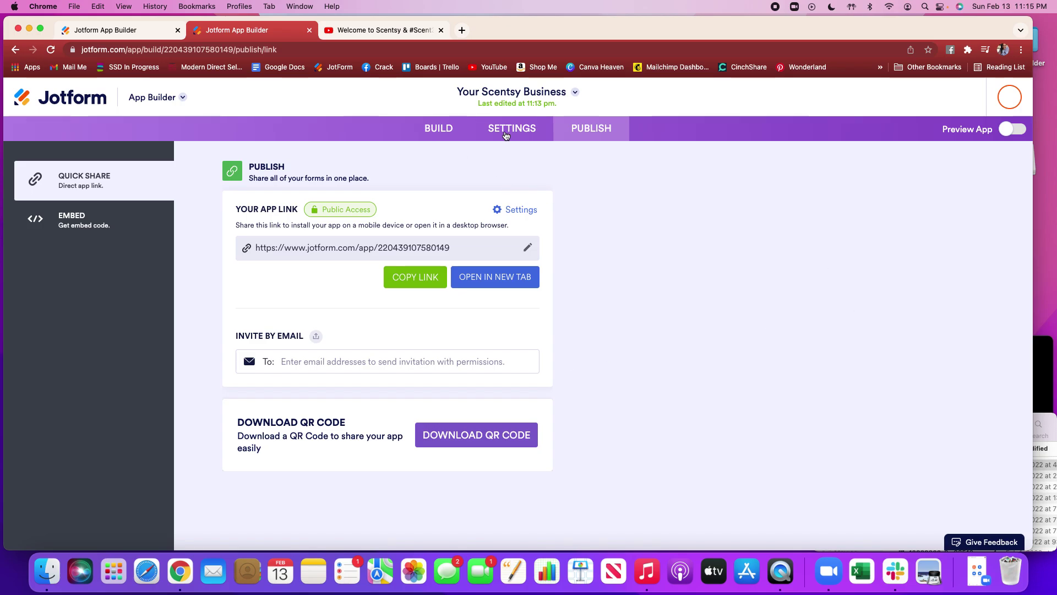
left_click(95, 100)
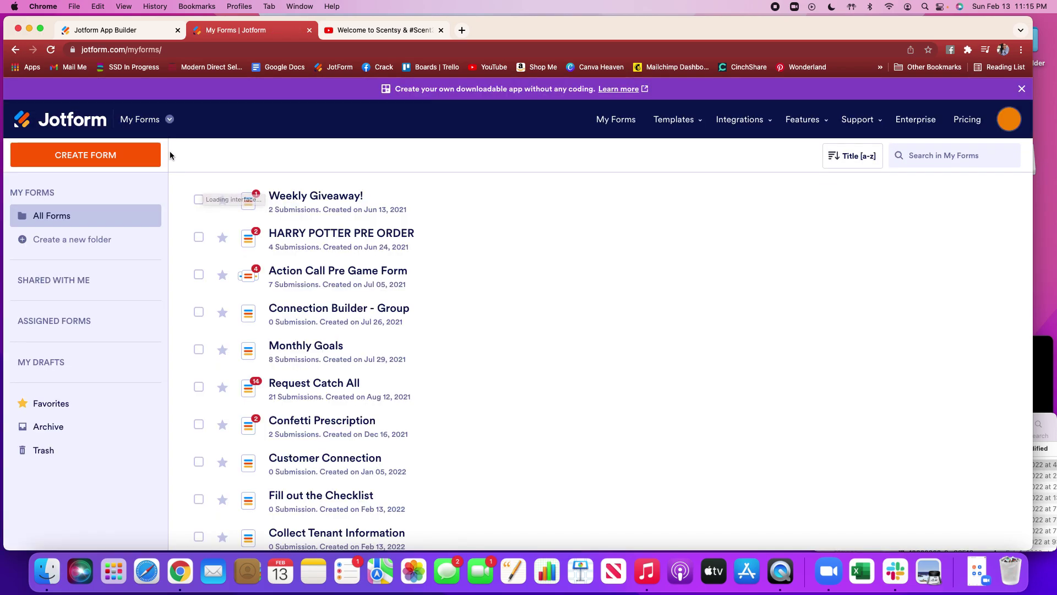
left_click(170, 120)
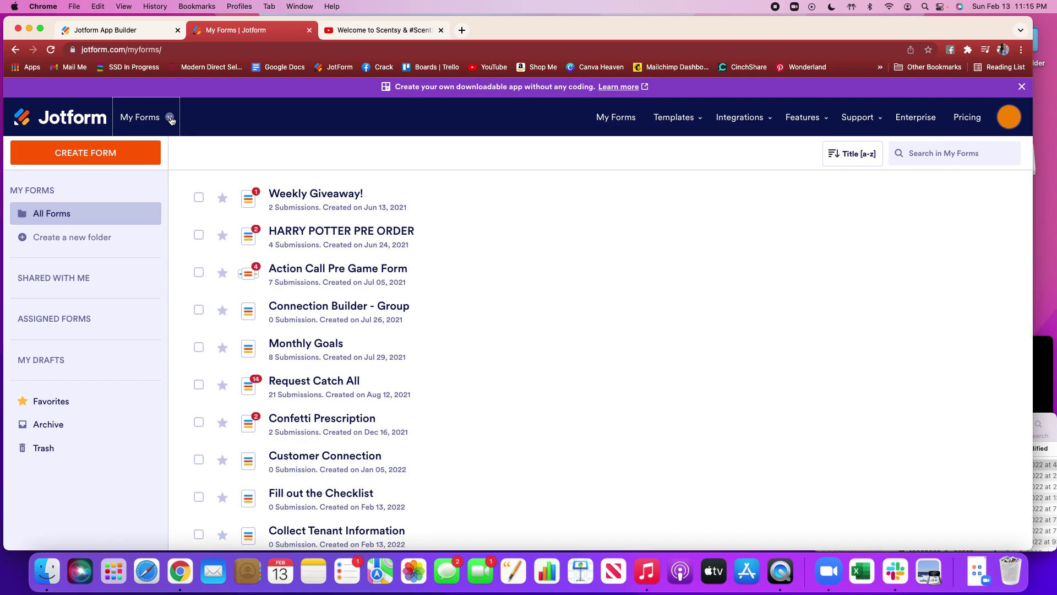
left_click(170, 120)
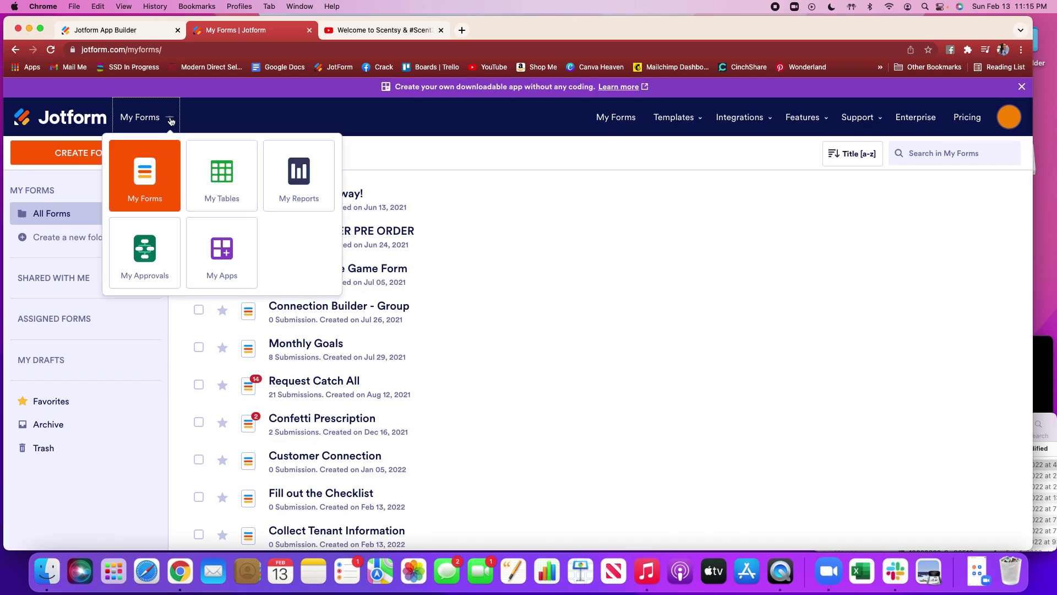
left_click(217, 242)
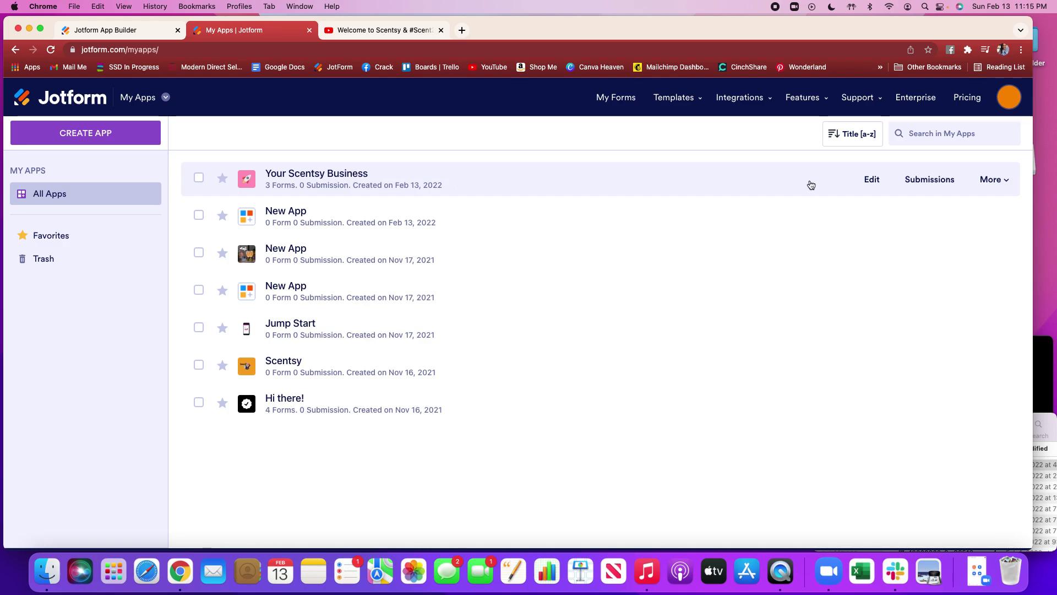
- Review the additional actions for the Your Scentsy Business app, open its submissions table and dismiss the What's New notice
left_click(1006, 183)
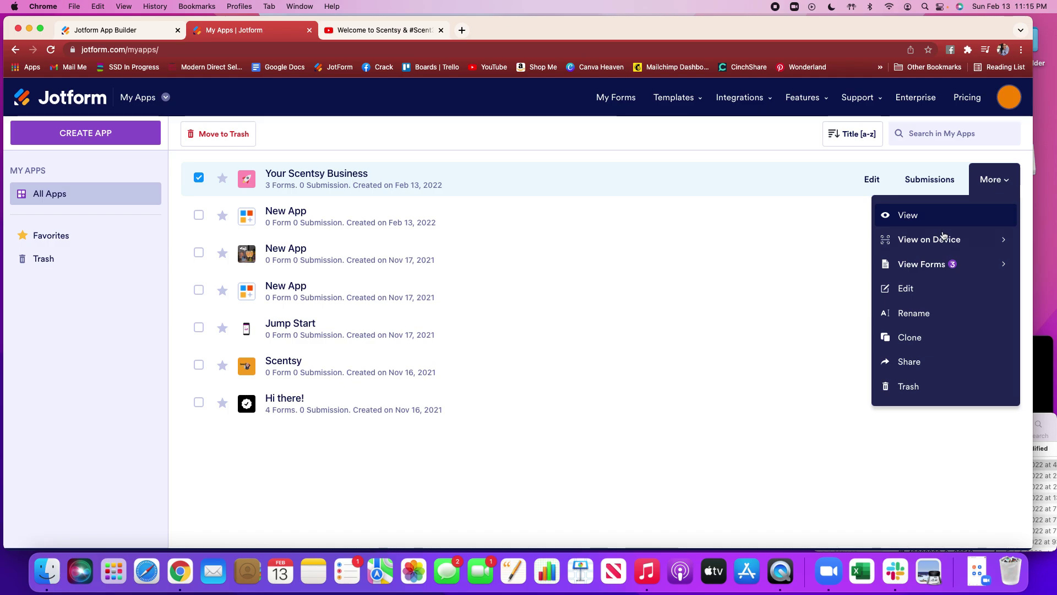
mouse_move(943, 240)
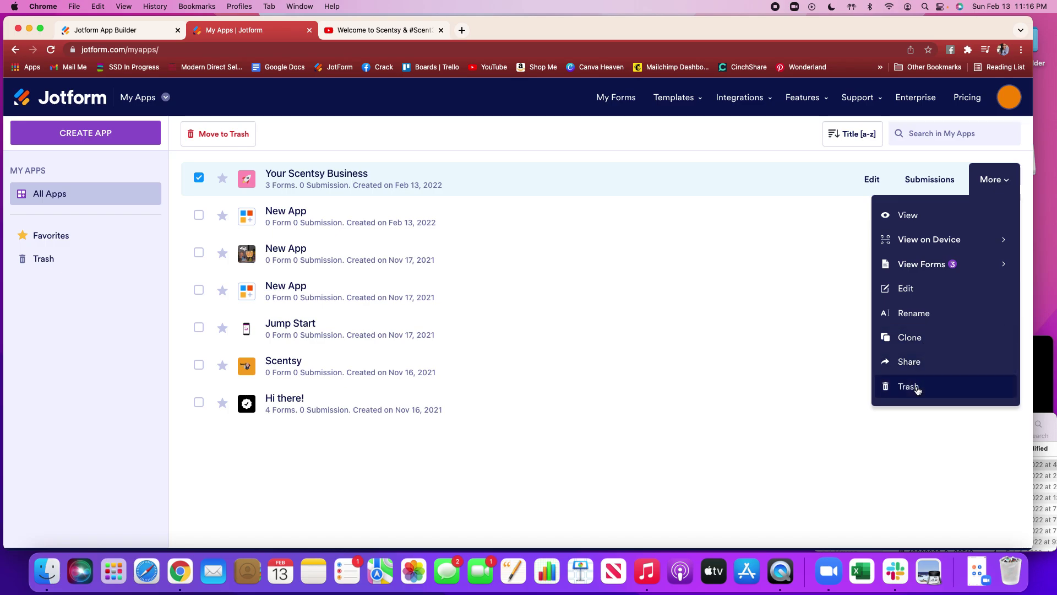
left_click(922, 183)
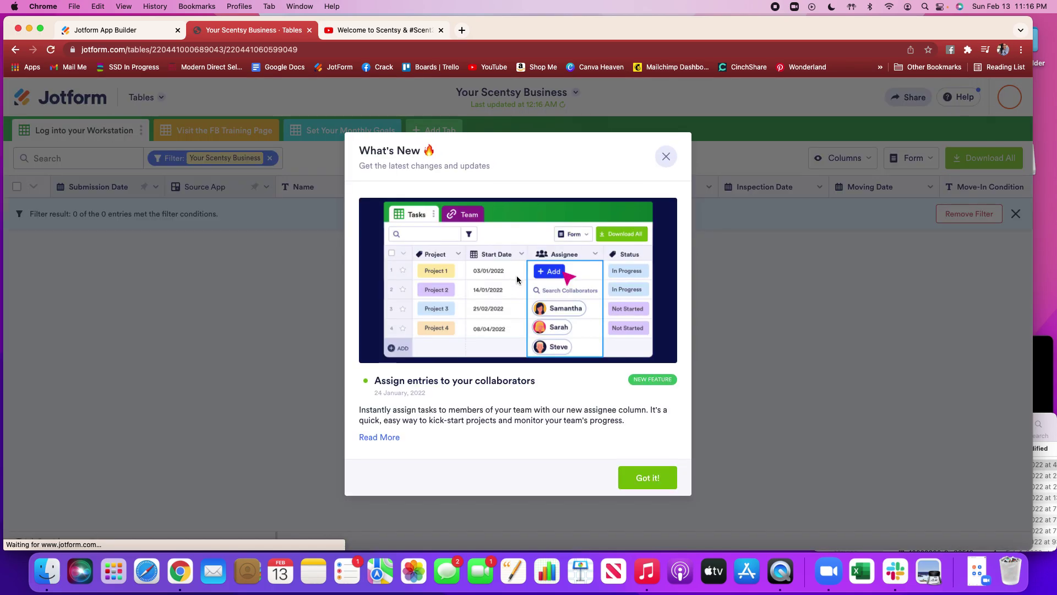
left_click(666, 156)
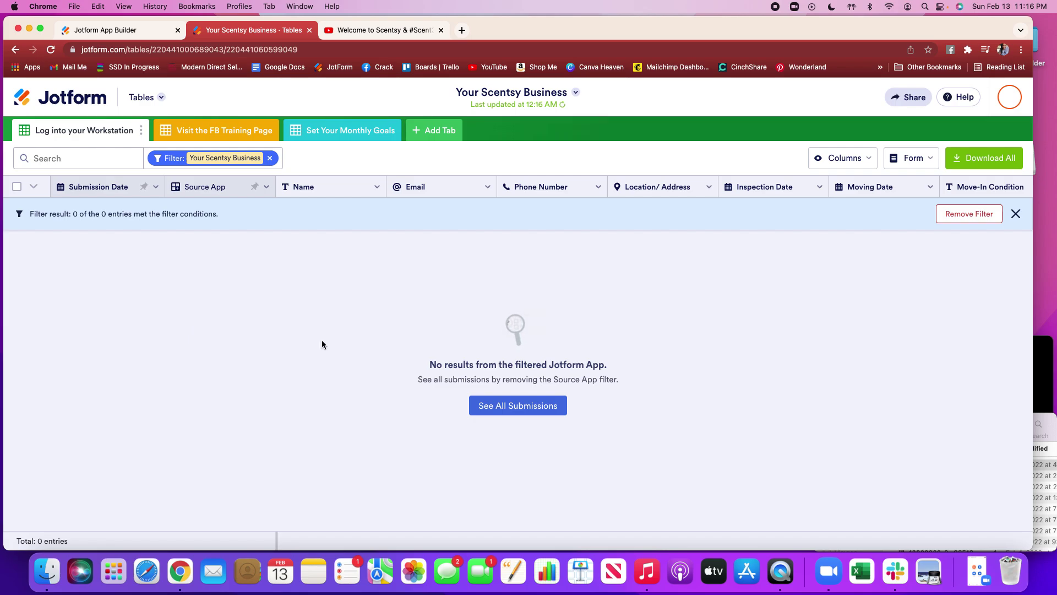
- Return to the app builder, remove the app's background image in the App Designer and check the page's look
left_click(161, 99)
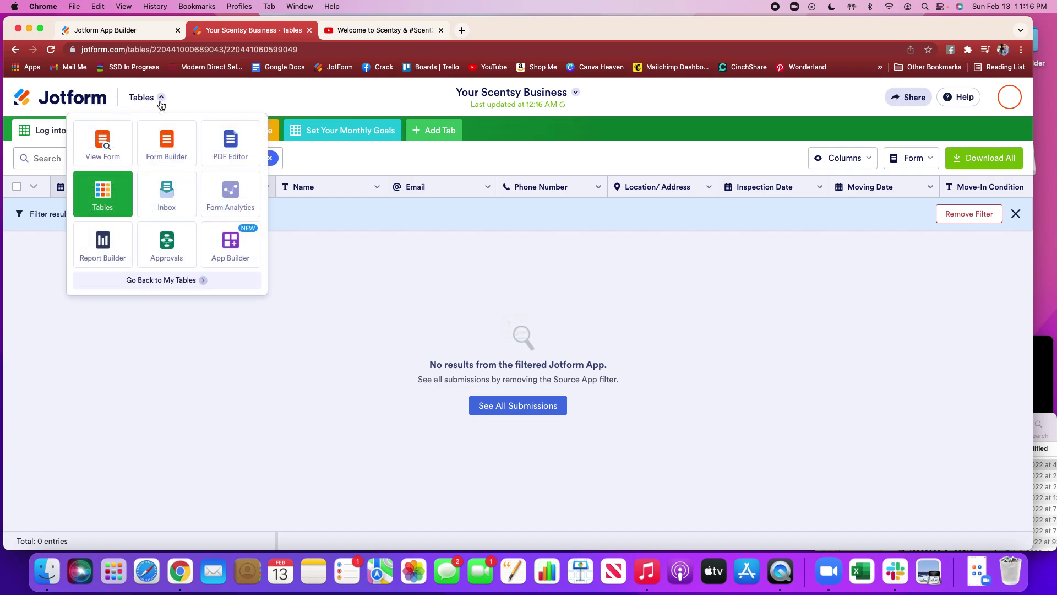
left_click(229, 245)
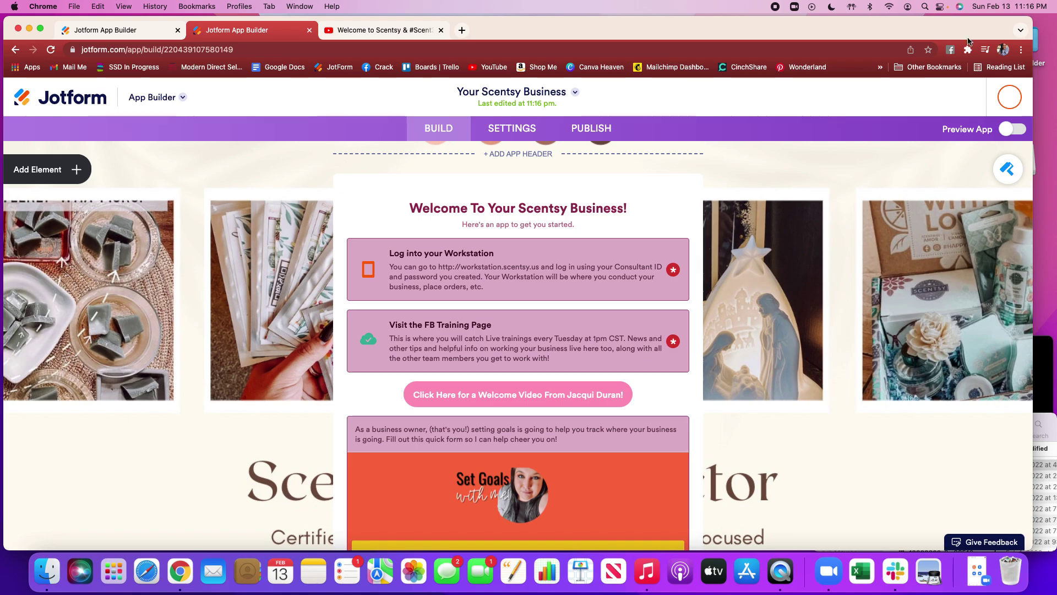
left_click(999, 166)
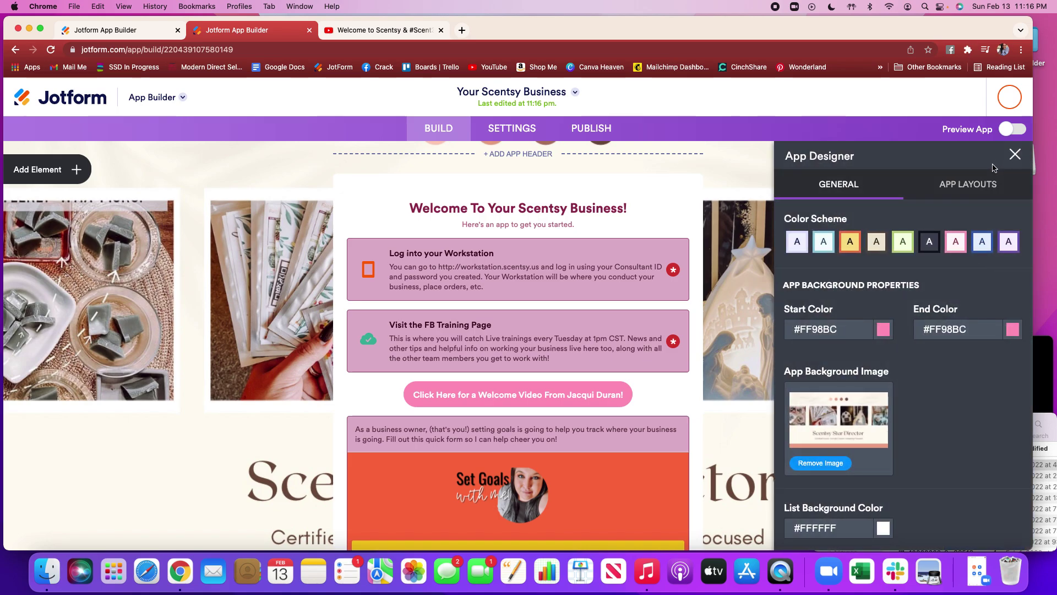
left_click(834, 461)
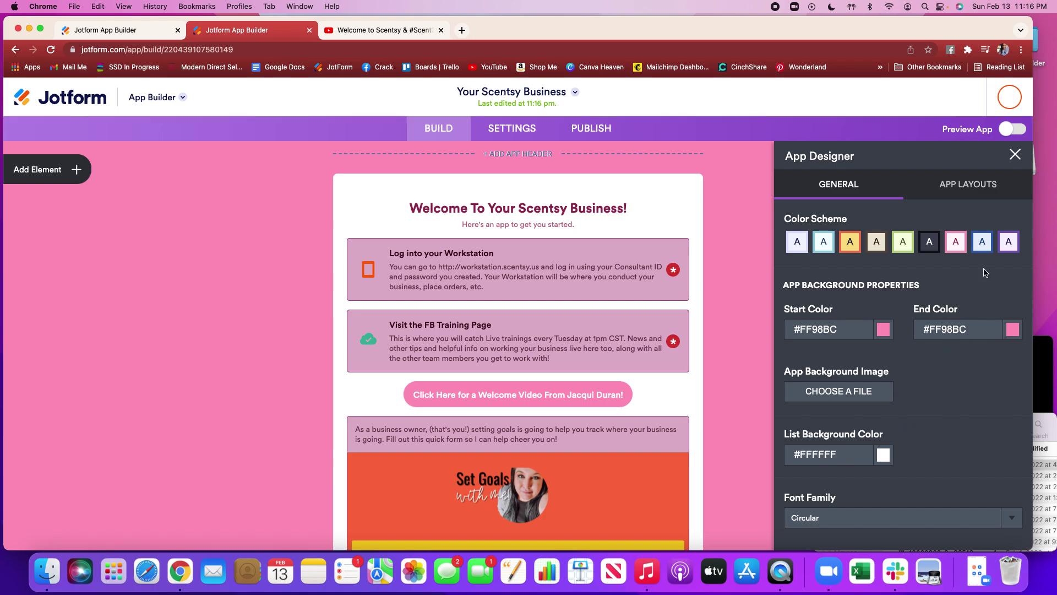
left_click(1015, 154)
scroll(803, 345, "down", 10)
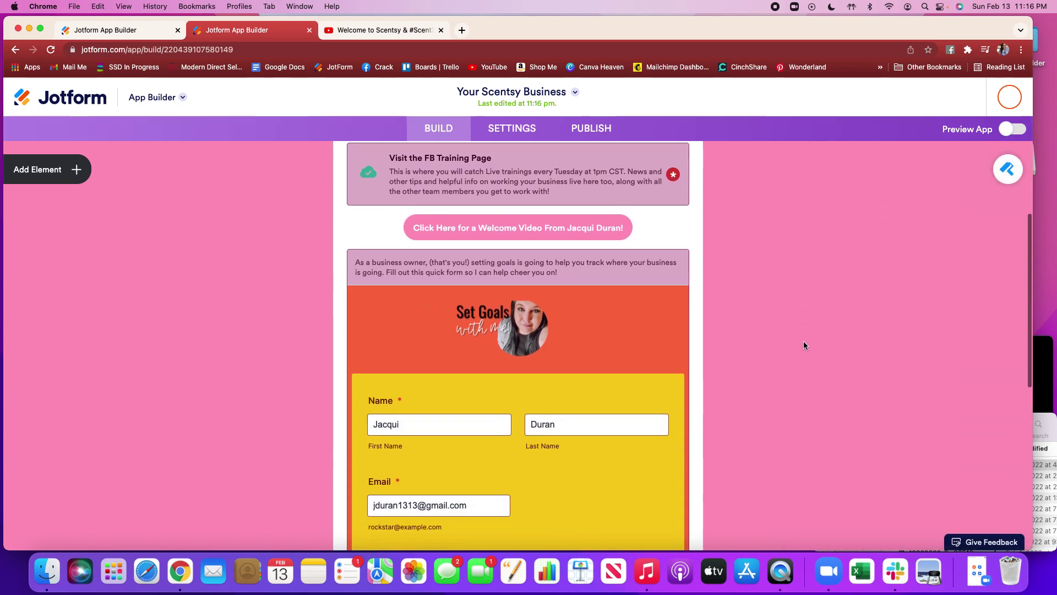
scroll(804, 345, "up", 7)
scroll(804, 345, "up", 3)
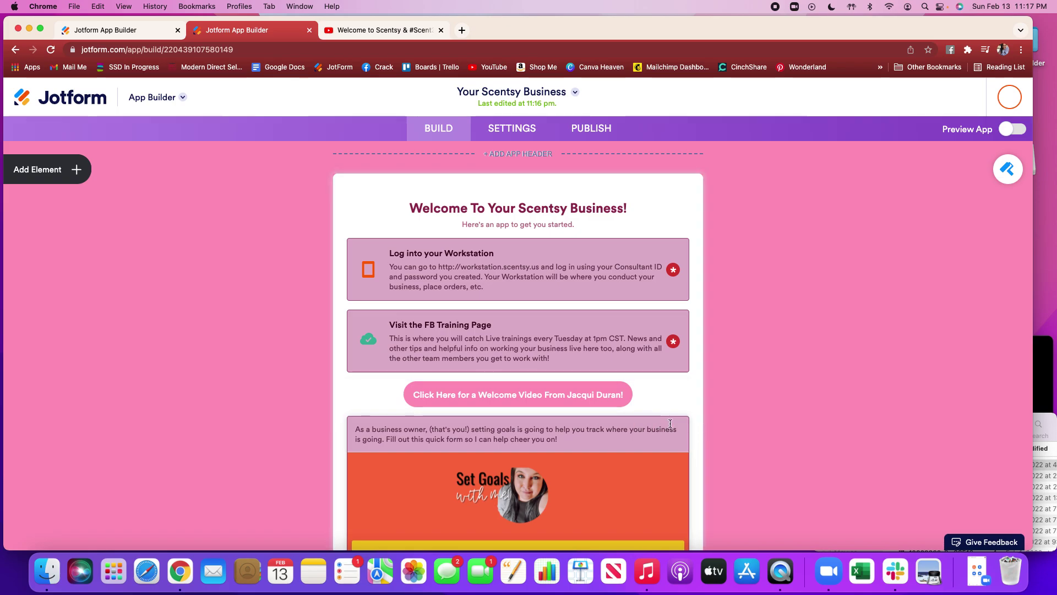
- Review the available basic elements and featured widgets, and look over the app page down to the end of the goals form
left_click(80, 171)
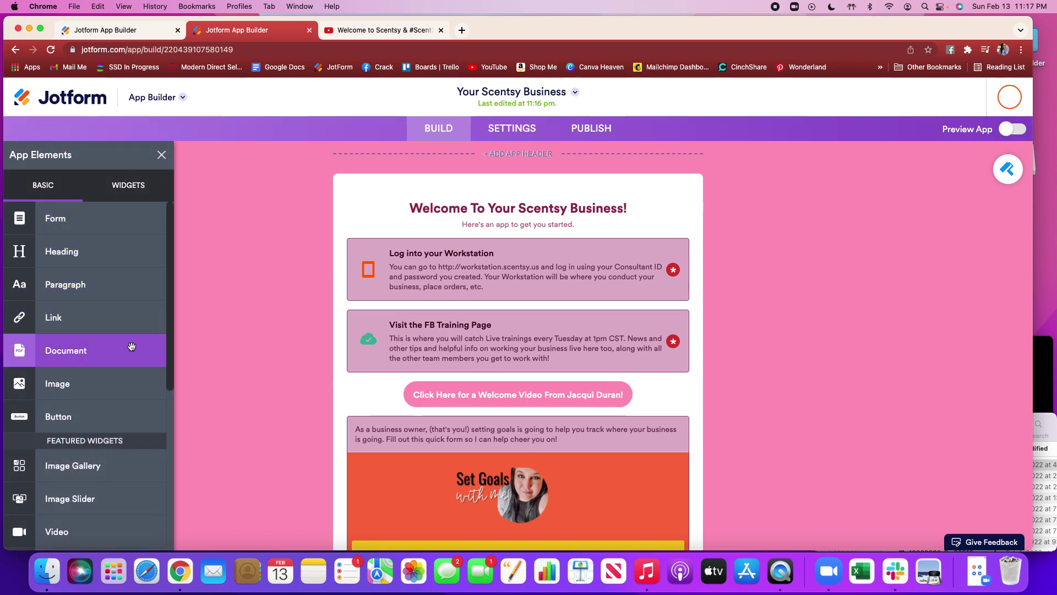
scroll(110, 398, "down", 5)
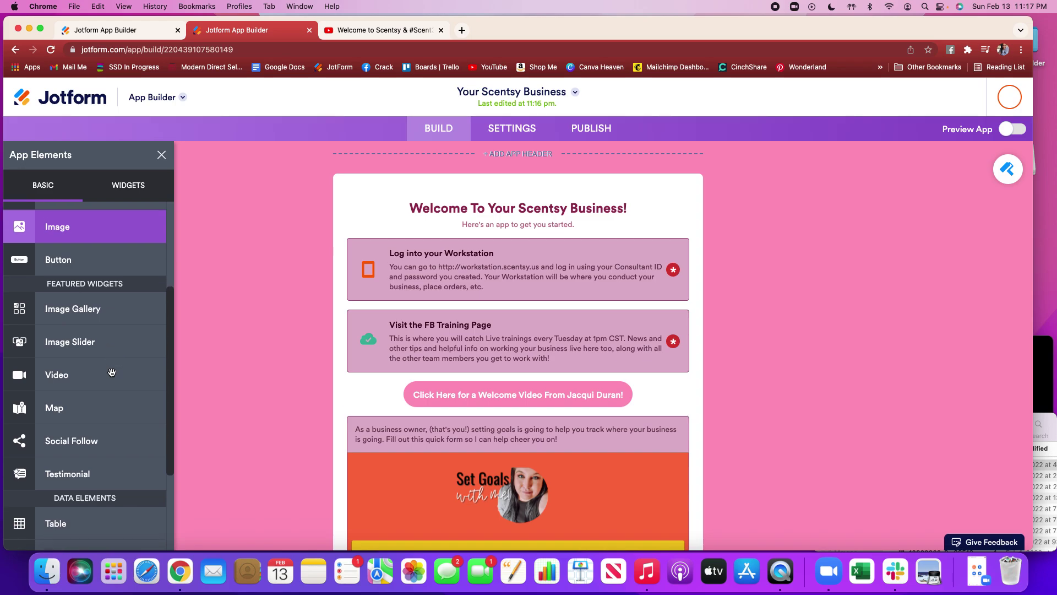
scroll(113, 374, "up", 5)
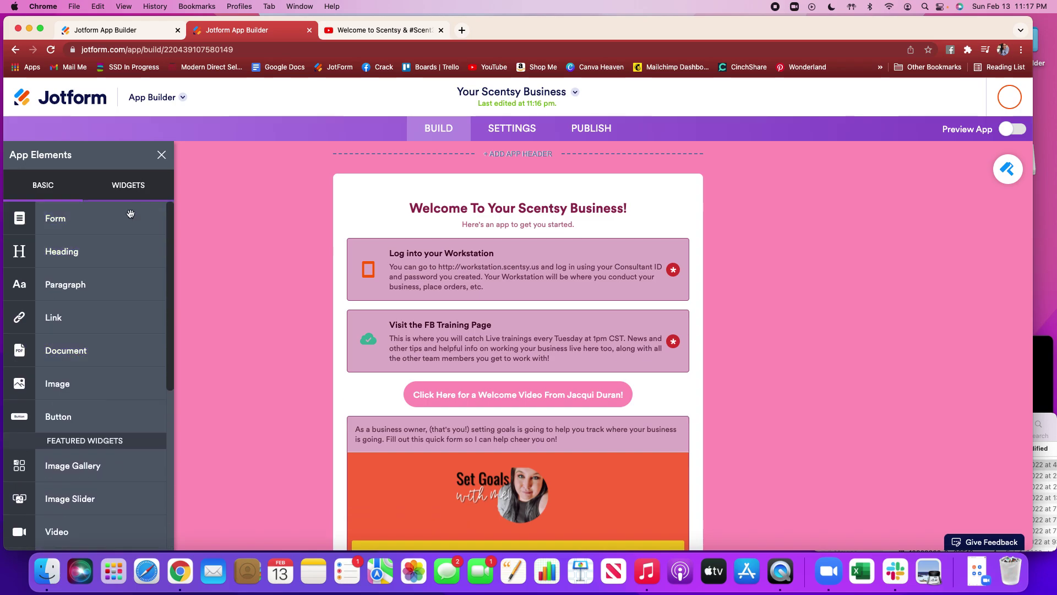
scroll(121, 392, "down", 3)
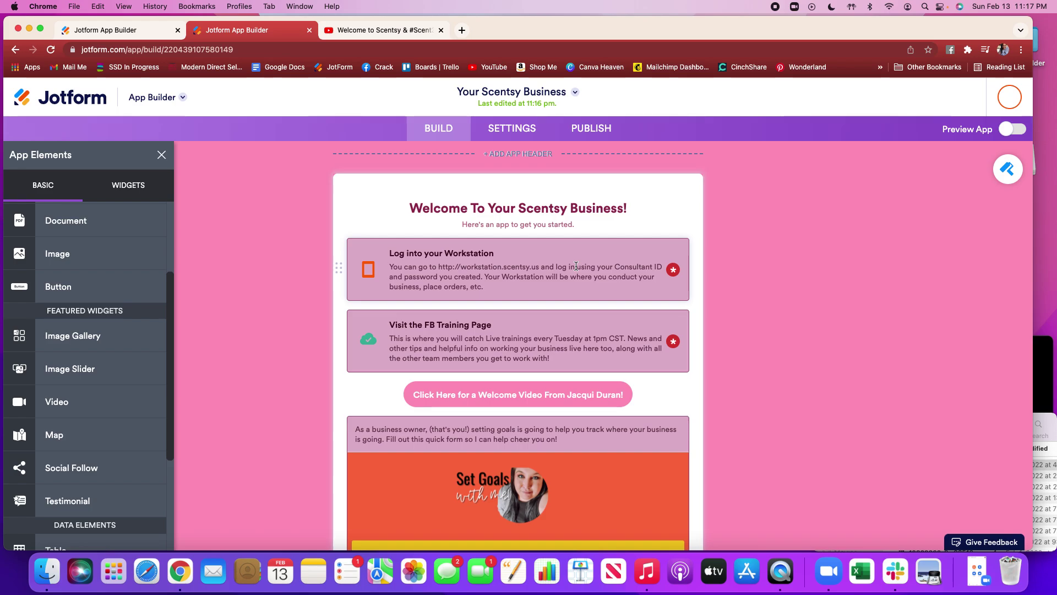
left_click(162, 156)
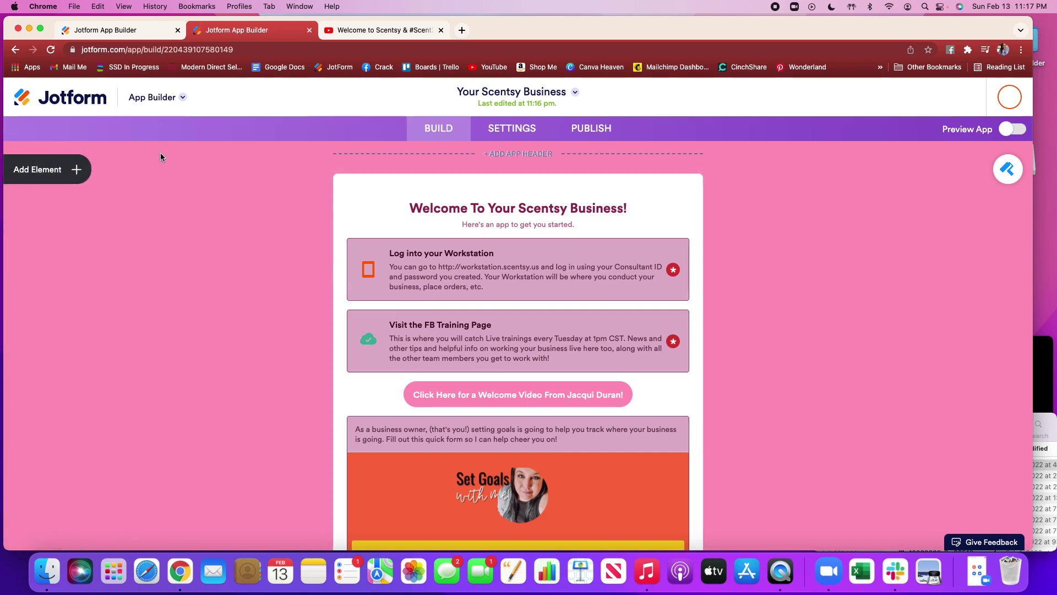
scroll(727, 350, "down", 3)
scroll(727, 349, "down", 6)
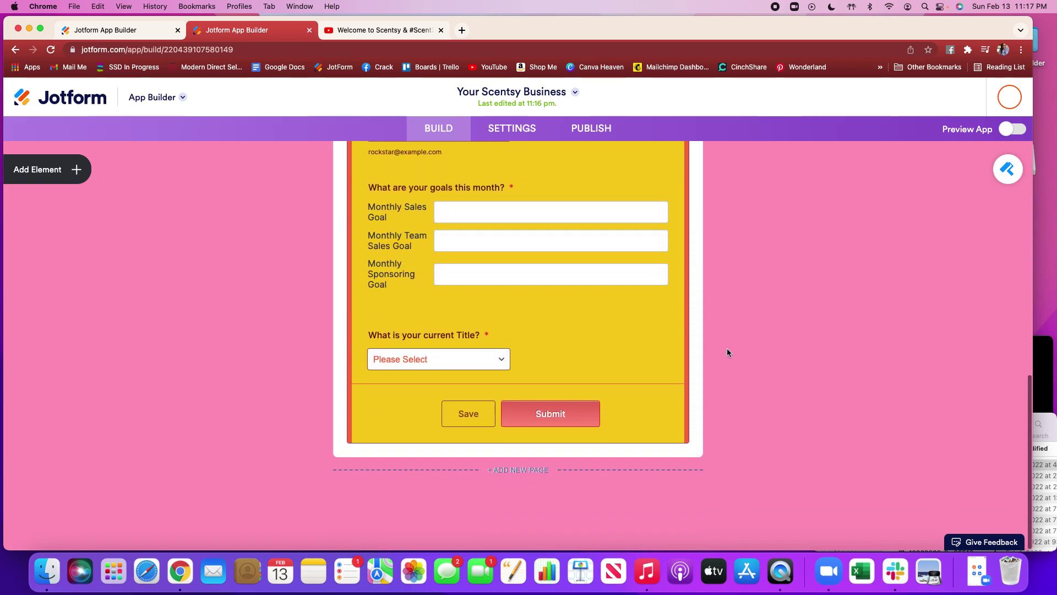
scroll(727, 349, "up", 15)
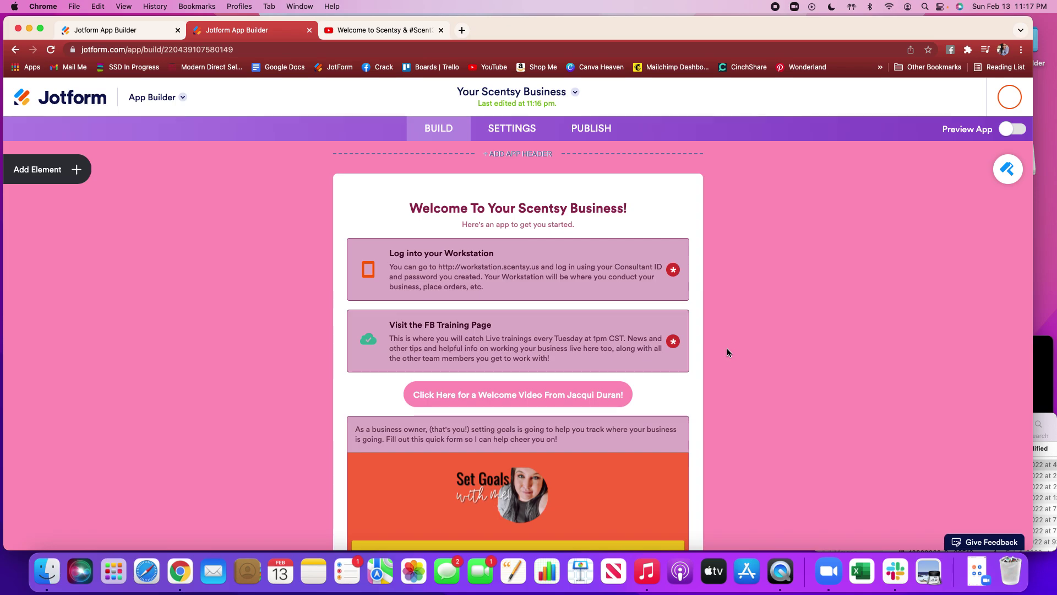